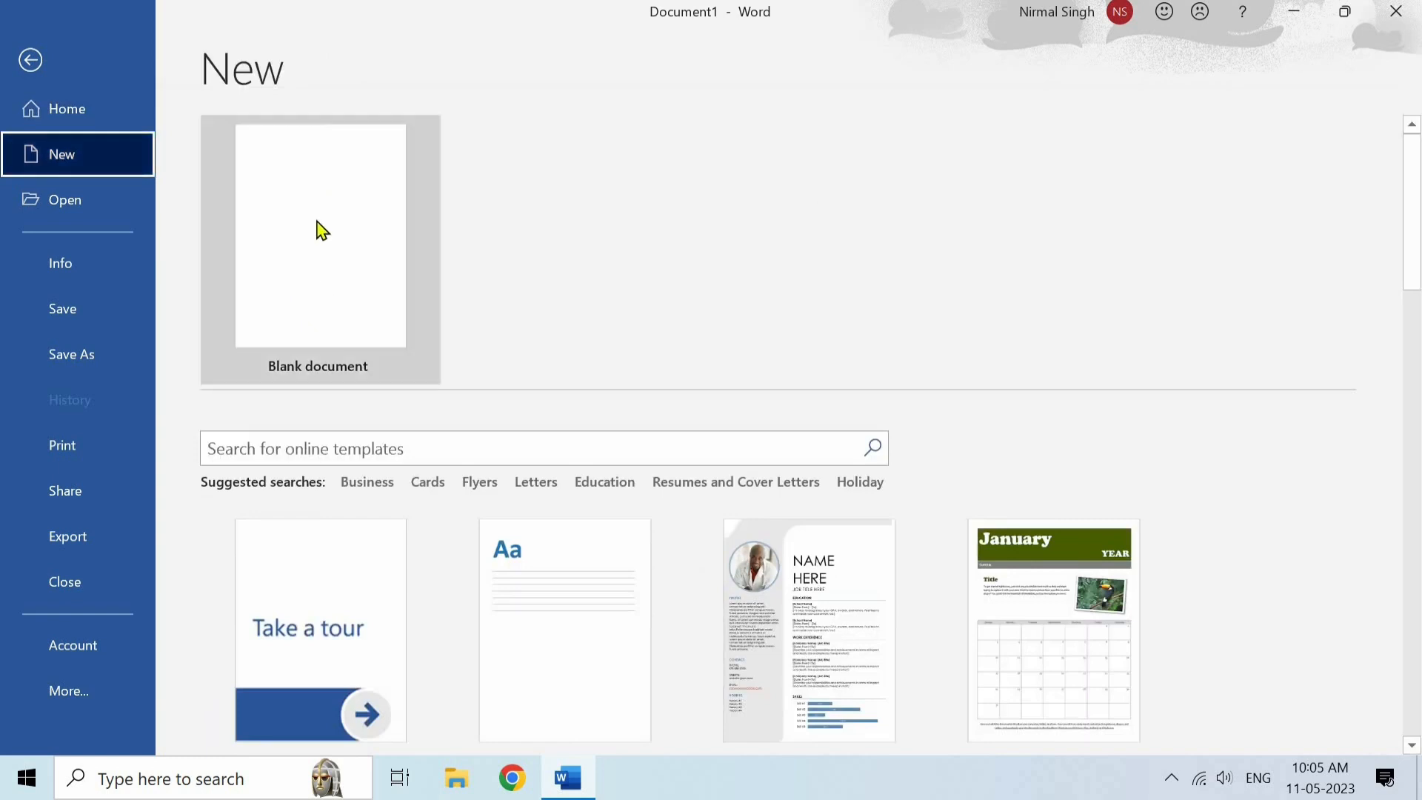
- Create a new blank document, maximize its window, and switch back to Document1
left_click(330, 273)
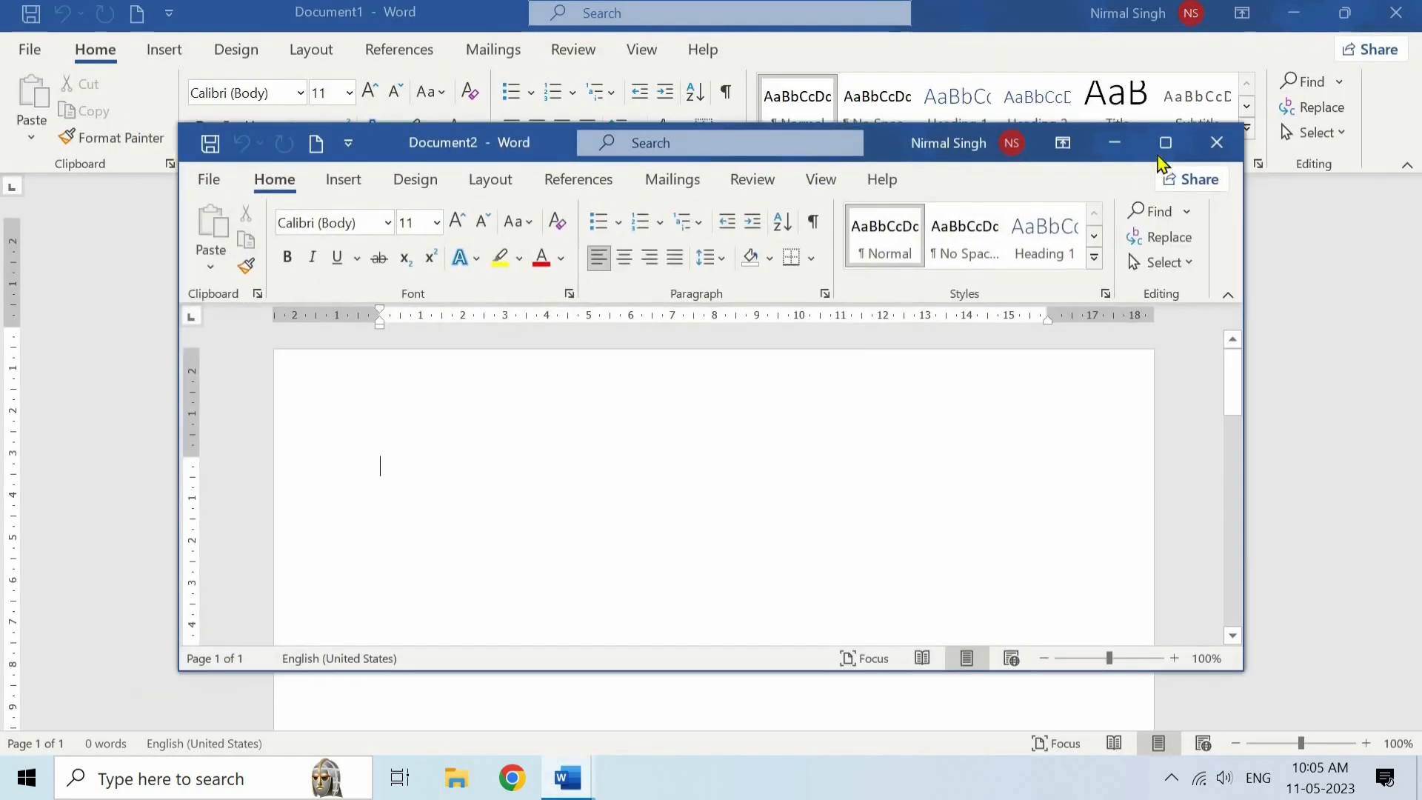
left_click(1164, 146)
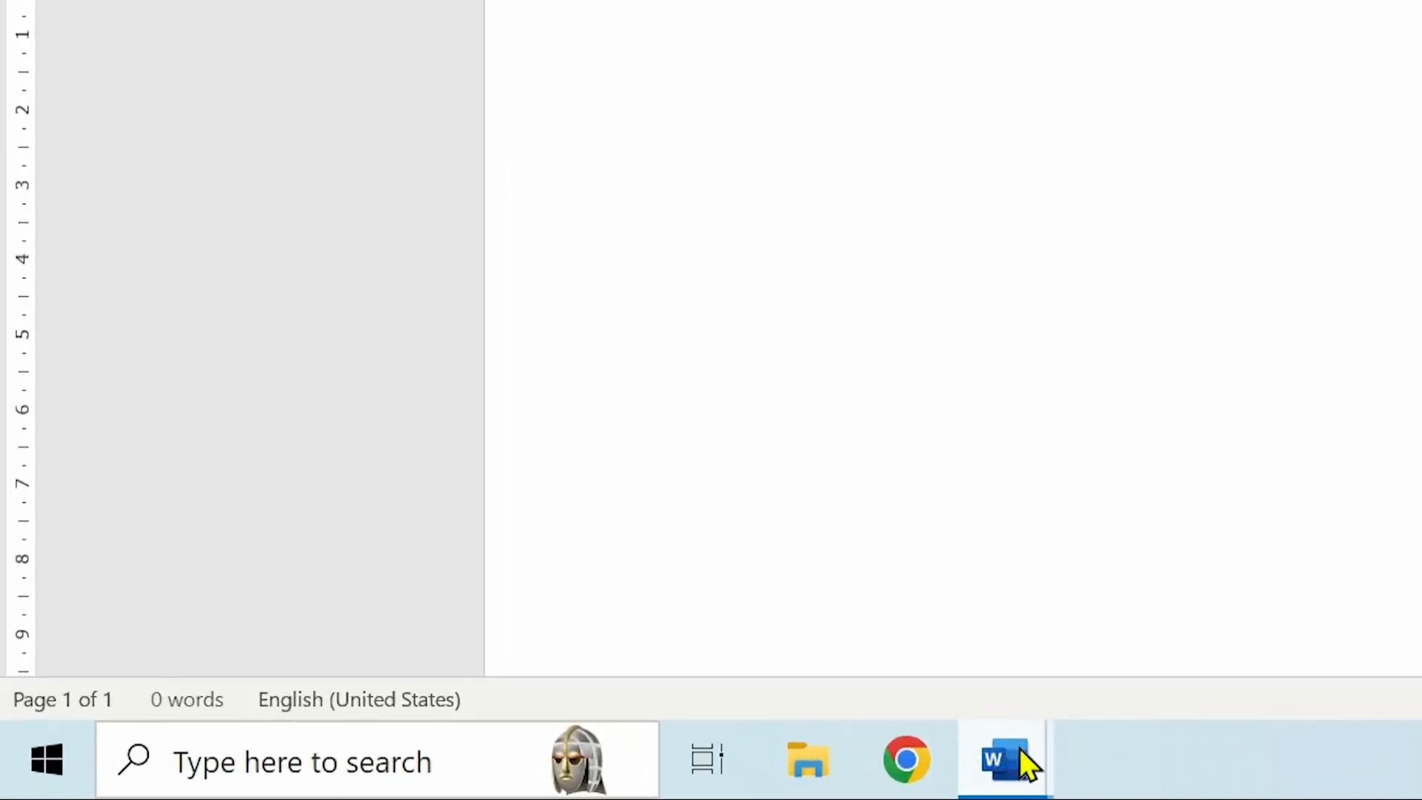
mouse_move(1020, 749)
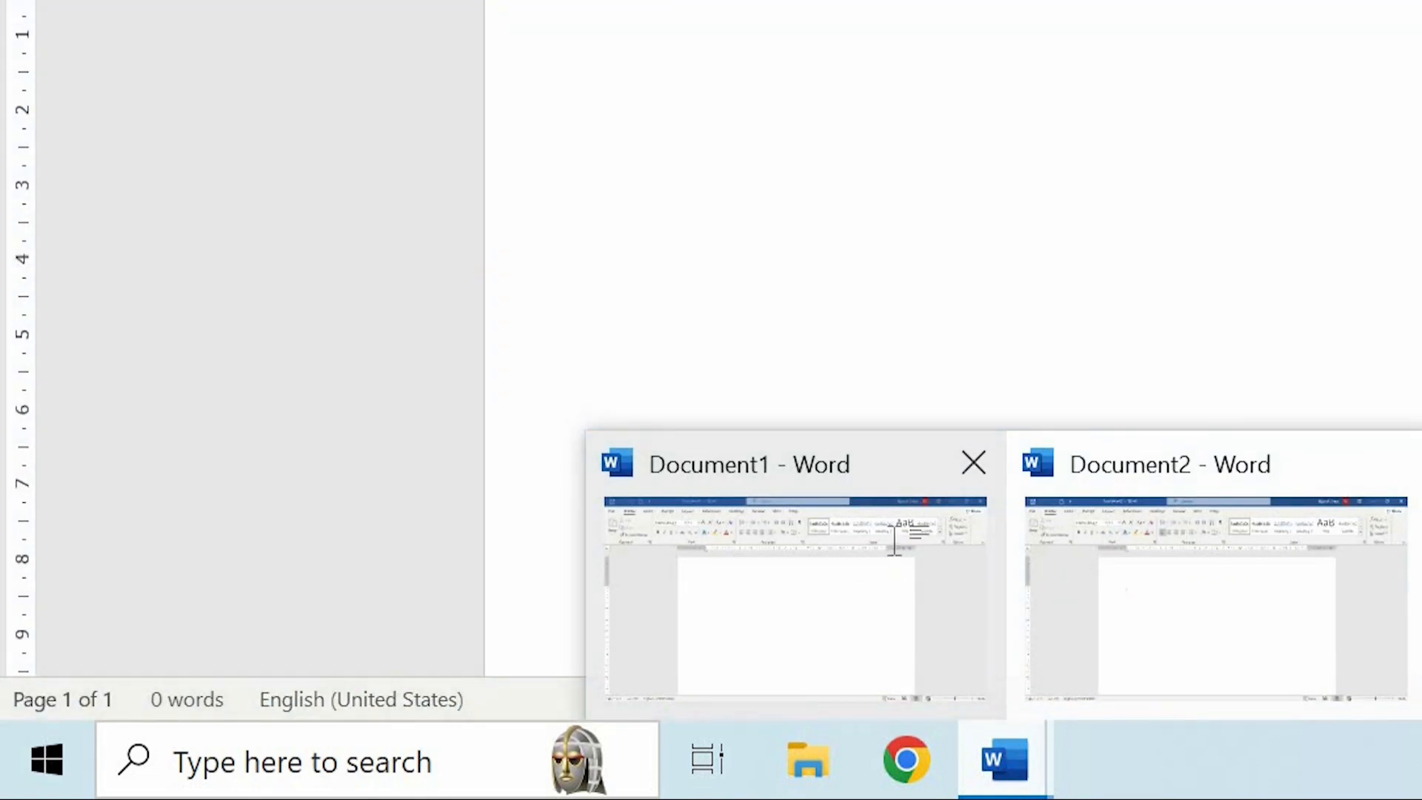
left_click(894, 544)
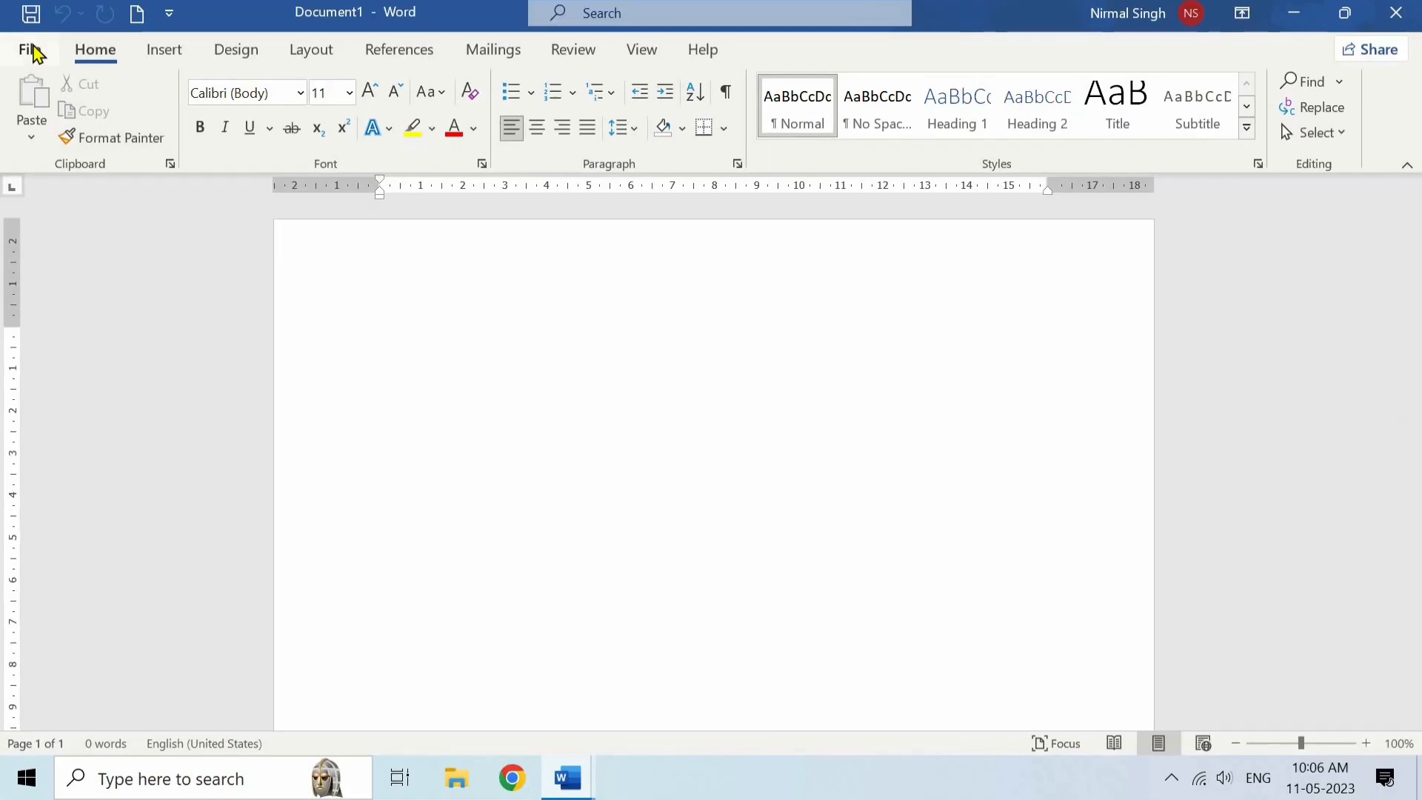
- Review the options for creating new documents, opening existing ones, and Document1's protection, inspection and property information
left_click(31, 50)
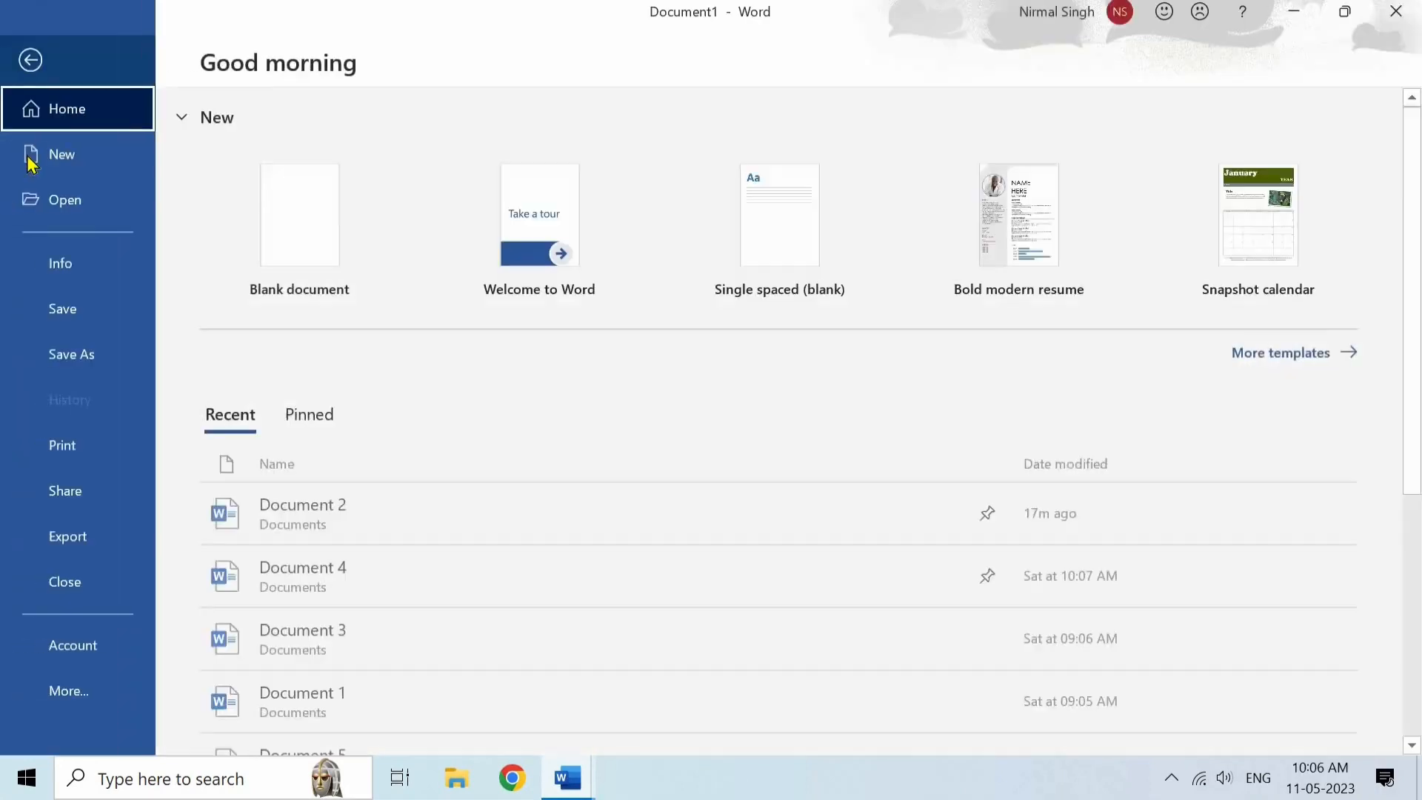
left_click(88, 163)
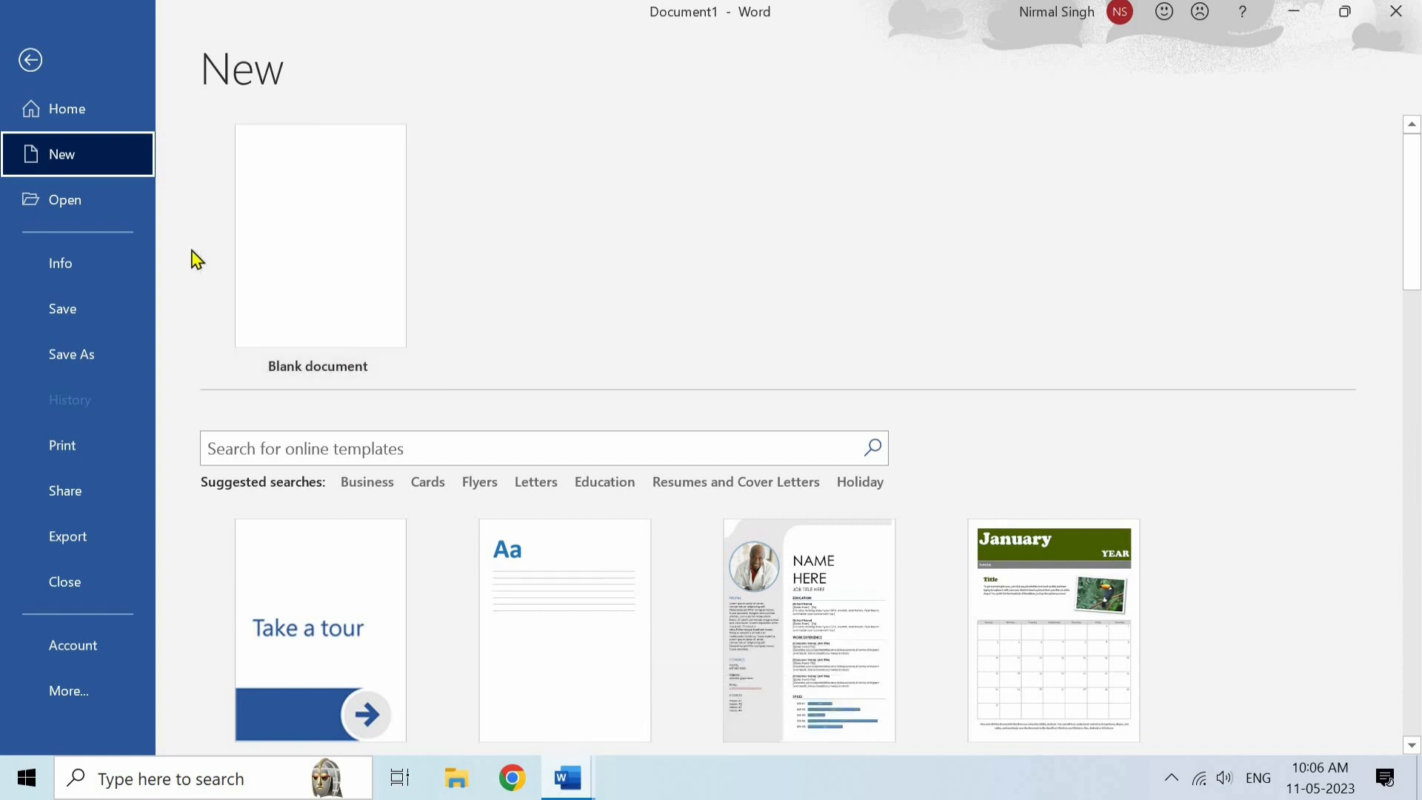
left_click(65, 203)
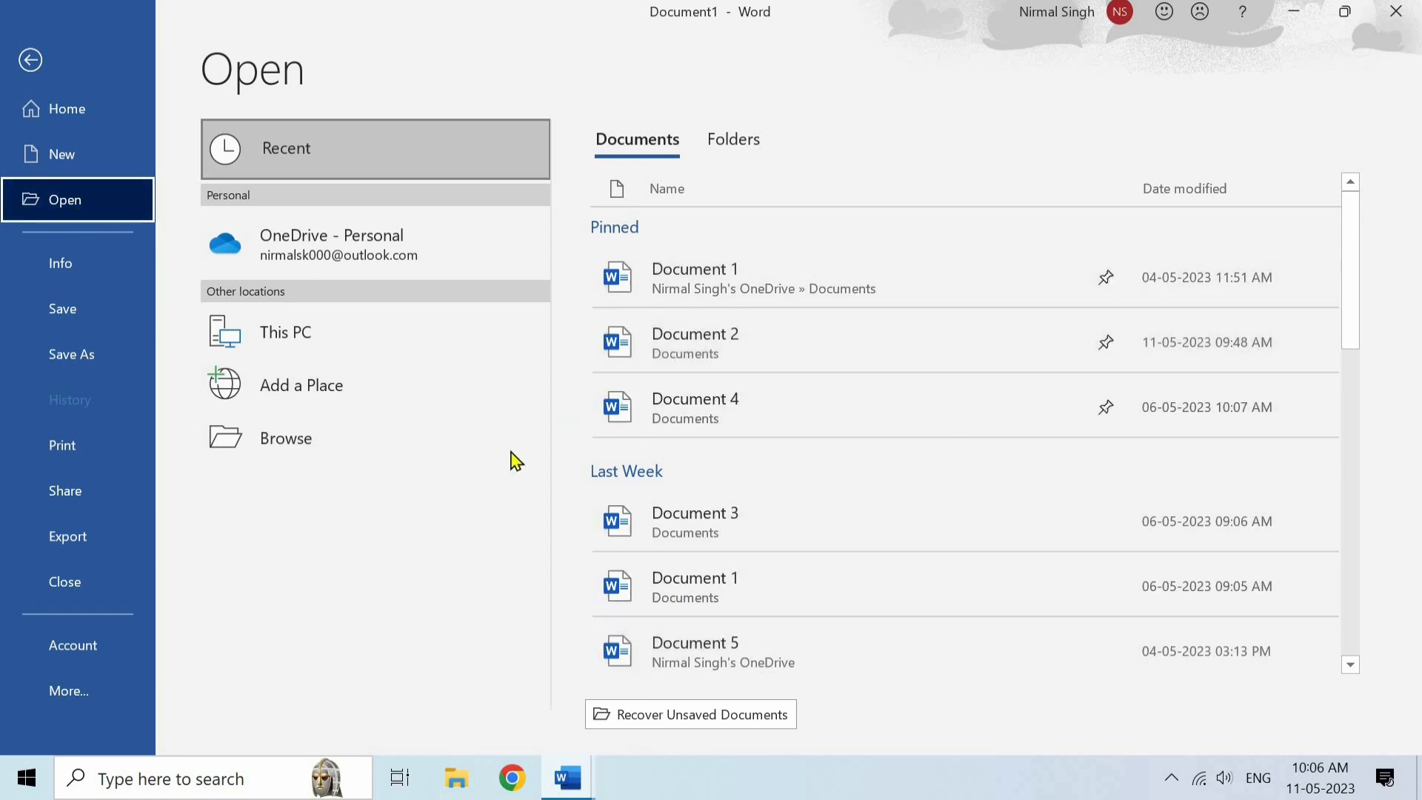
left_click(85, 277)
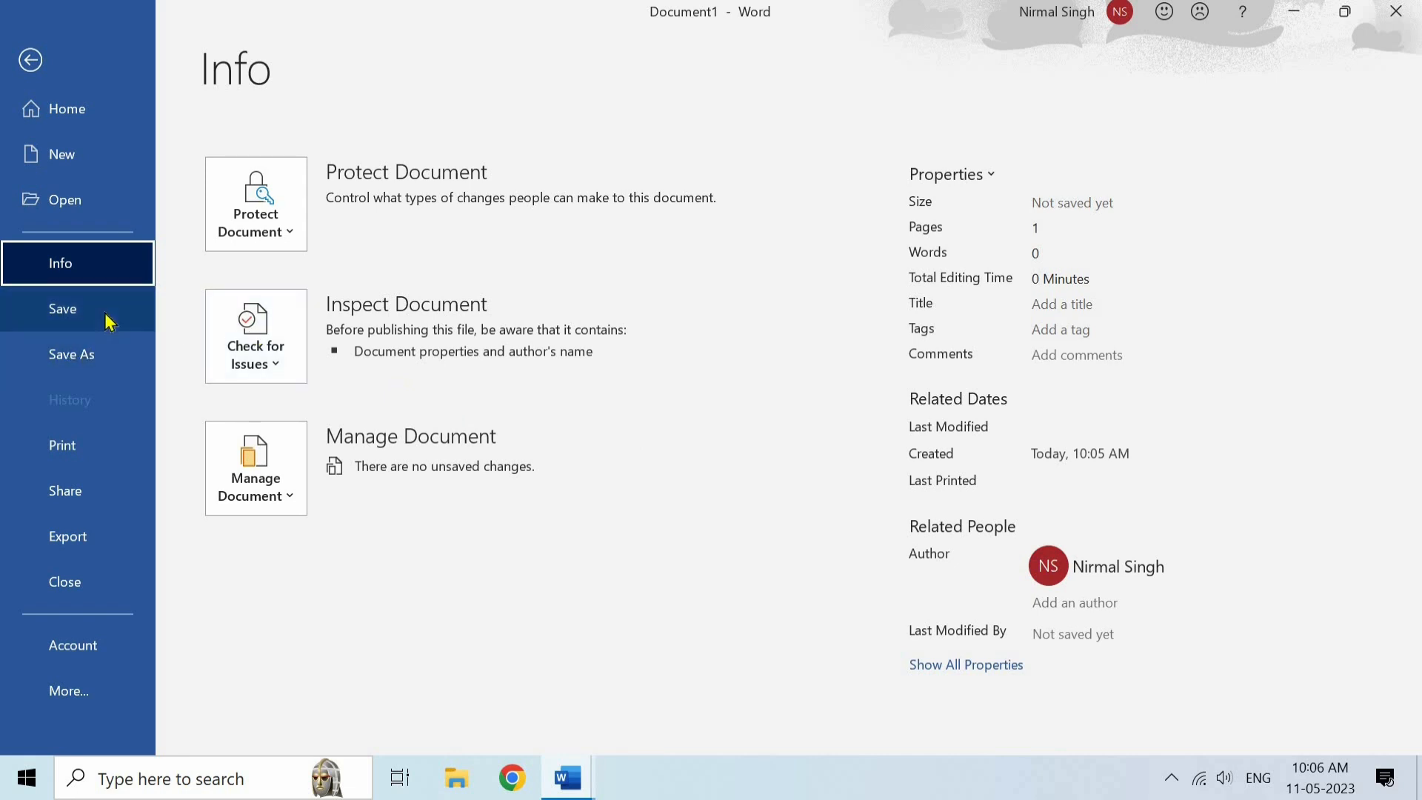
- Save the document as Doc1, in Word Document format, in the My Documents folder inside Documents
left_click(102, 357)
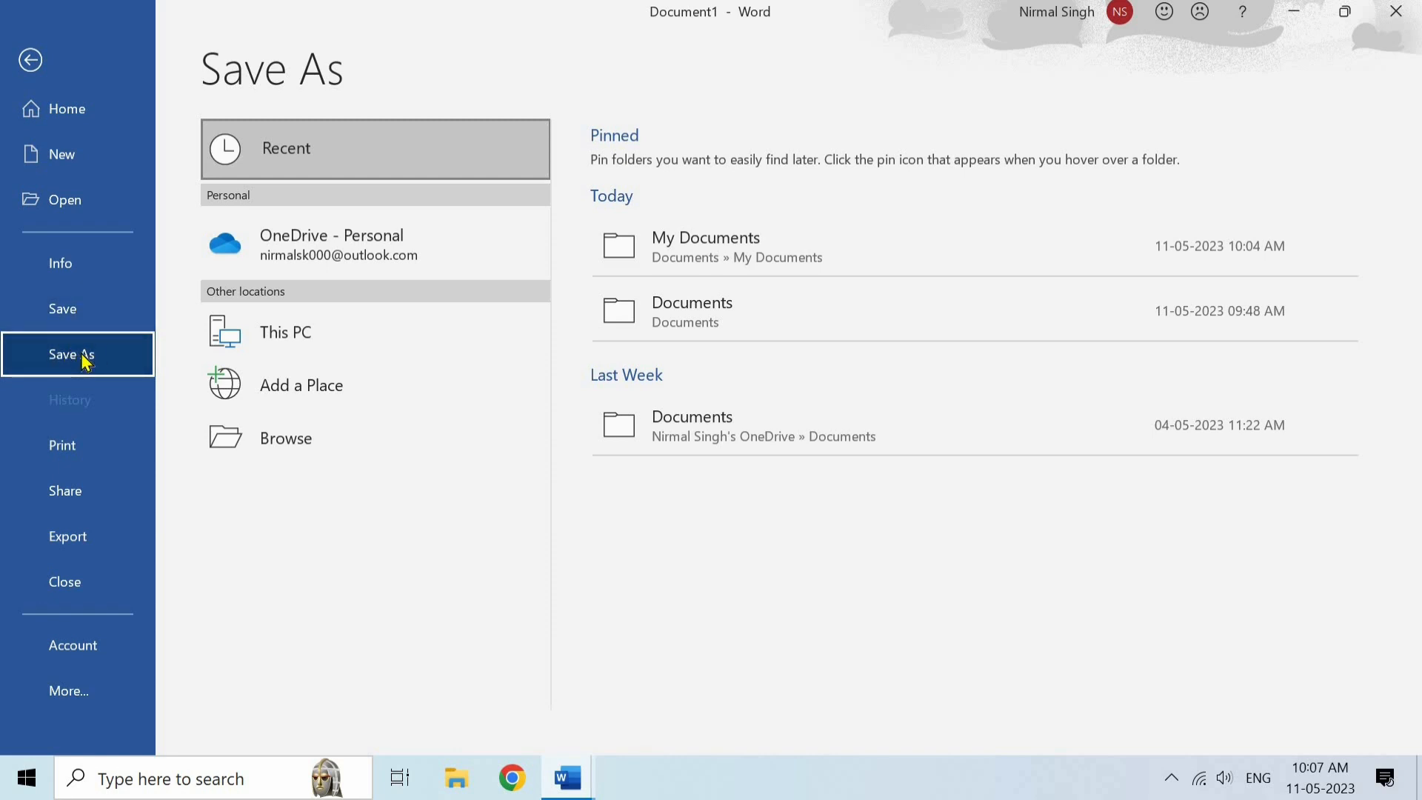
left_click(300, 441)
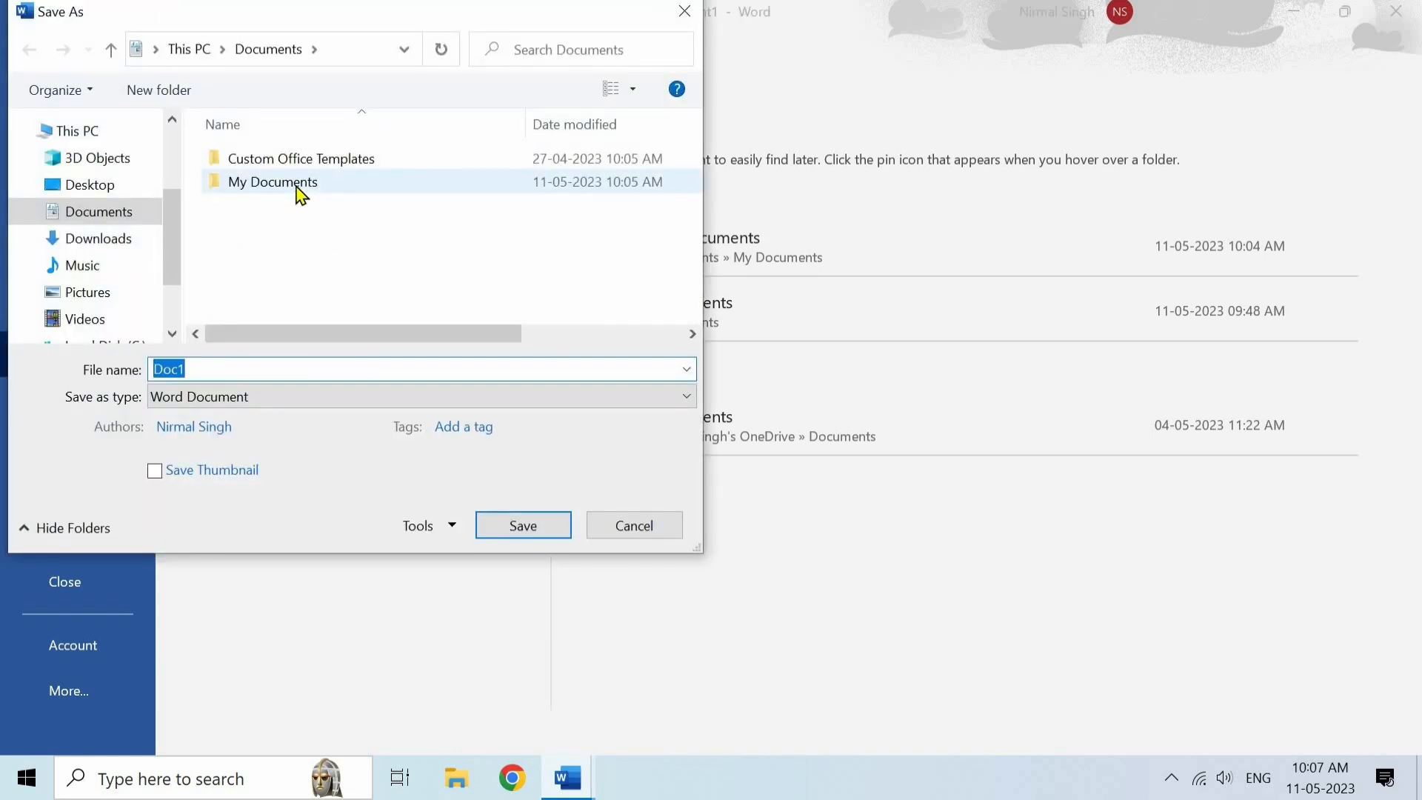
double_click(300, 185)
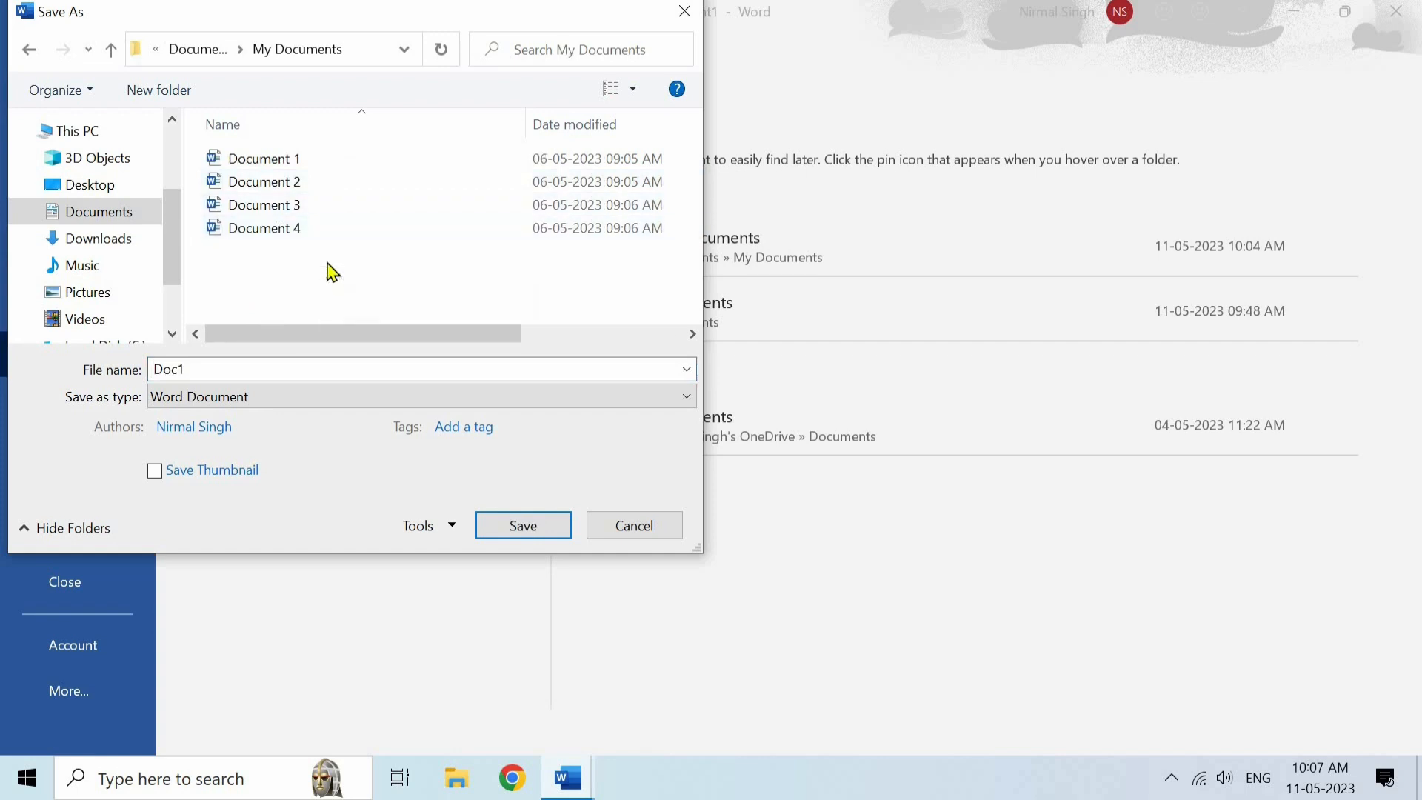
left_click(523, 525)
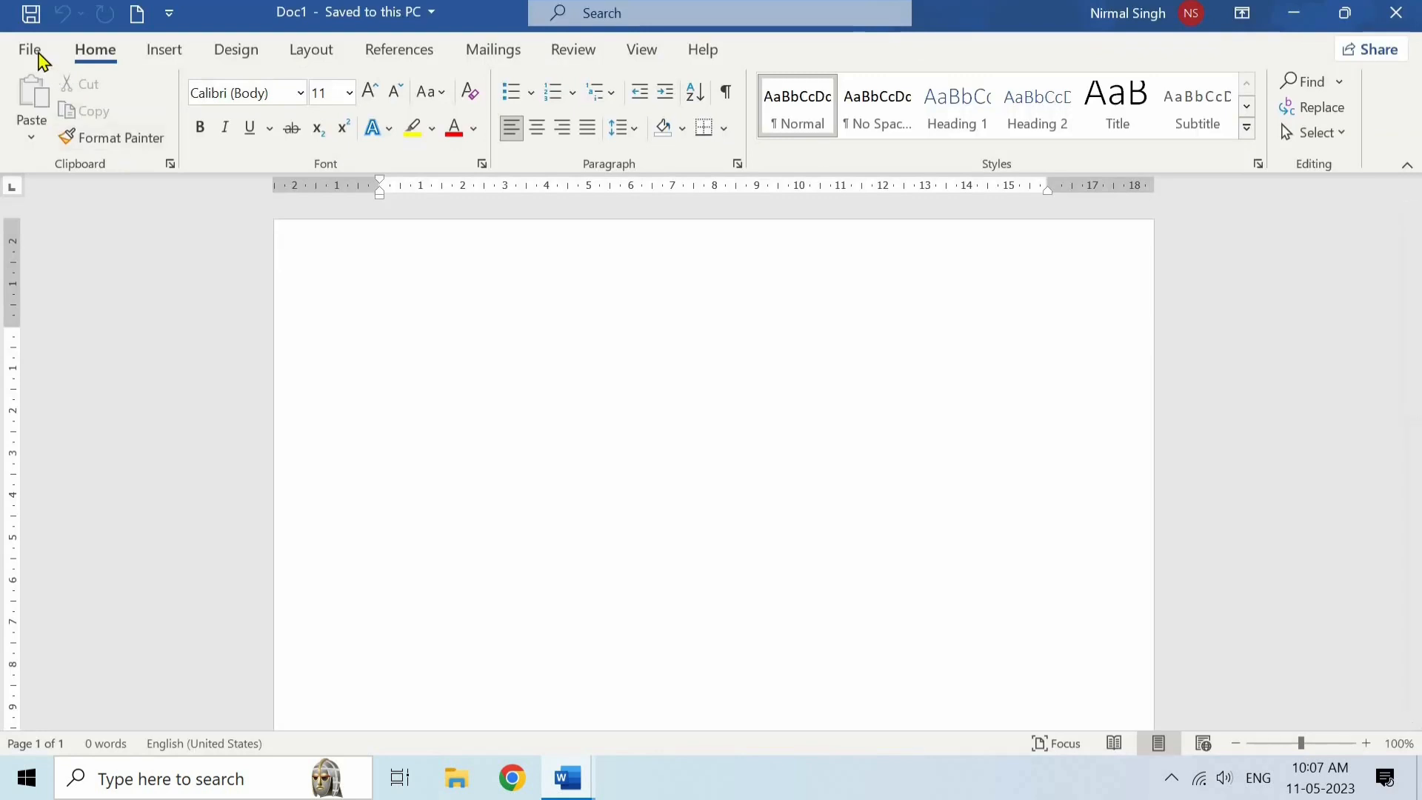
- Examine the available Save As locations for Doc1 and its file-saving dialog, cancelling without saving another copy
left_click(35, 53)
left_click(98, 353)
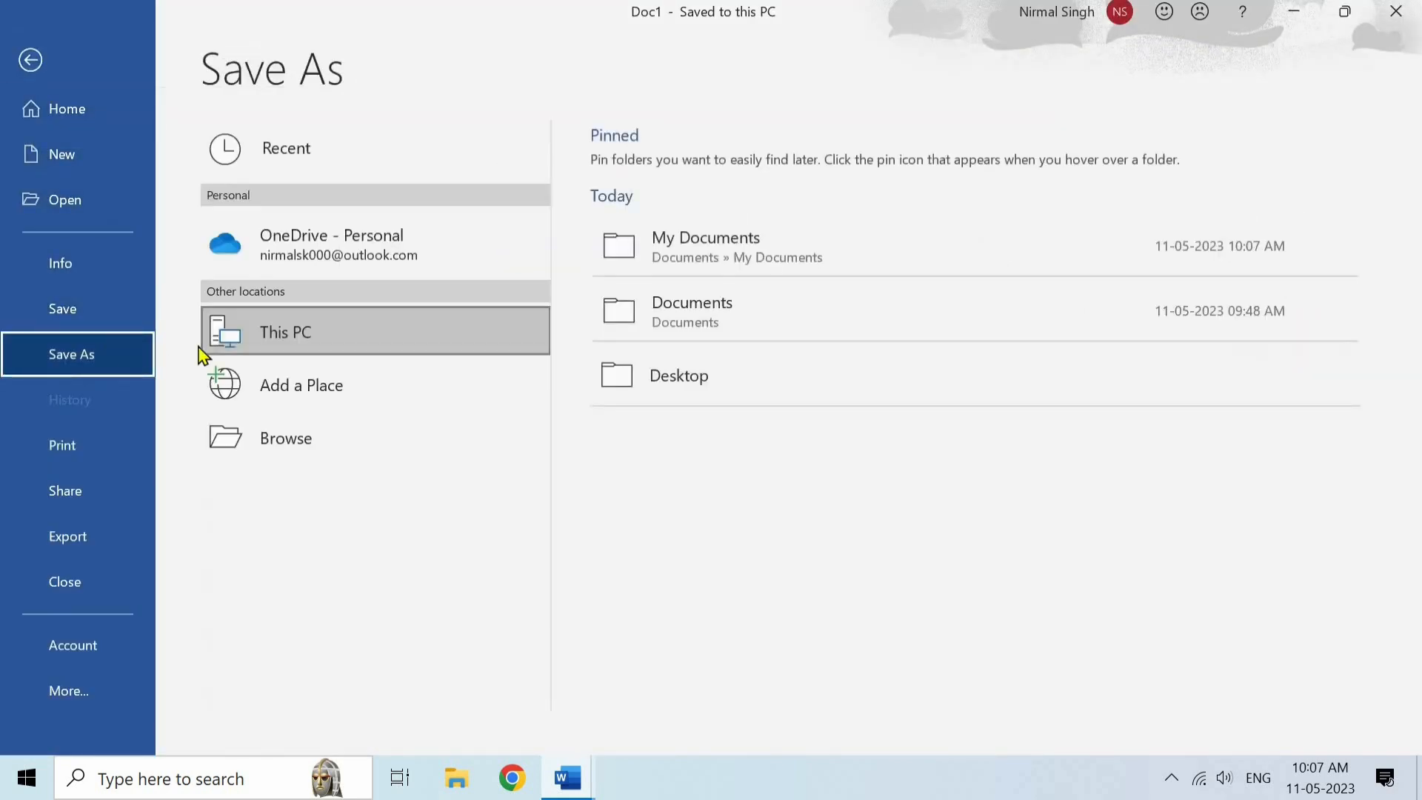
double_click(335, 339)
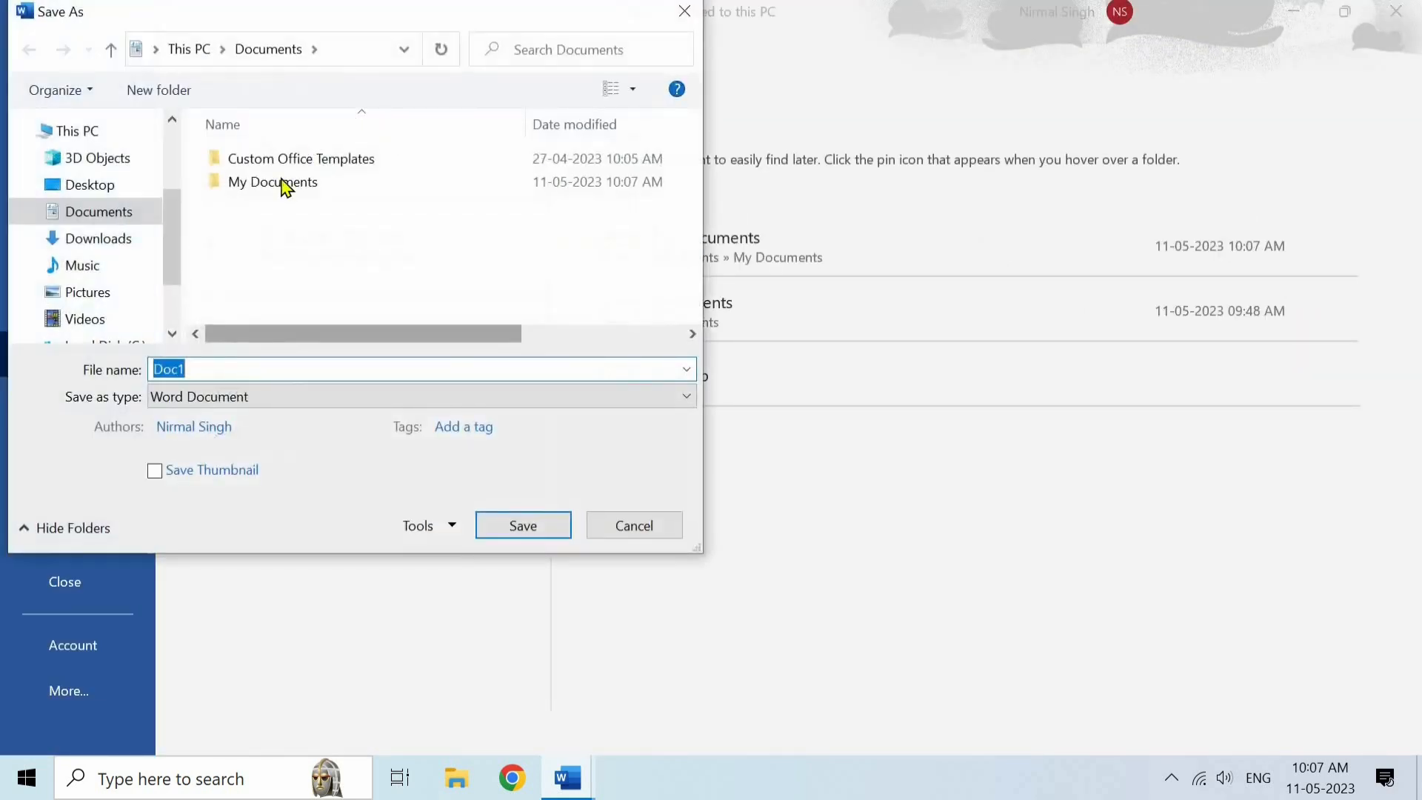
left_click(614, 525)
left_click(359, 174)
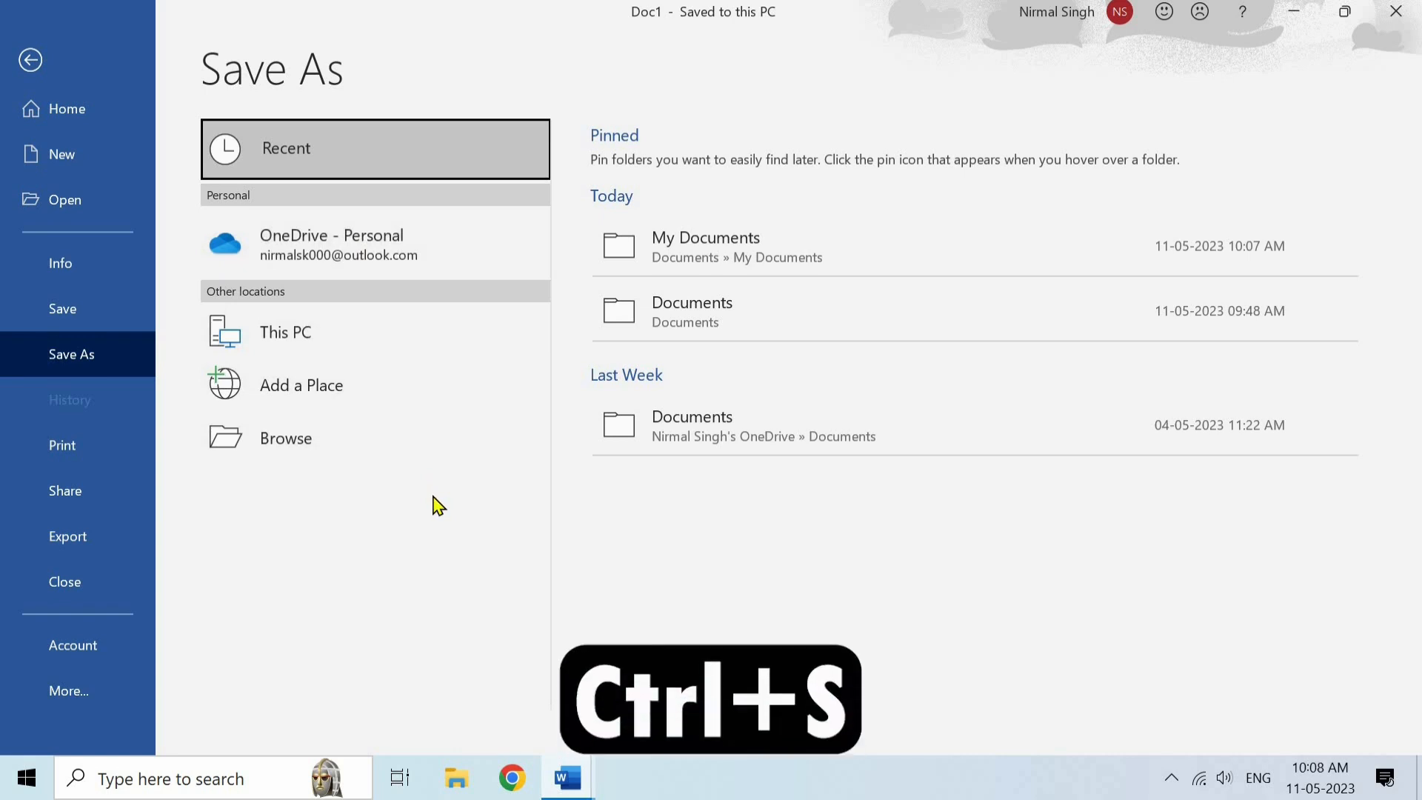
left_click(387, 445)
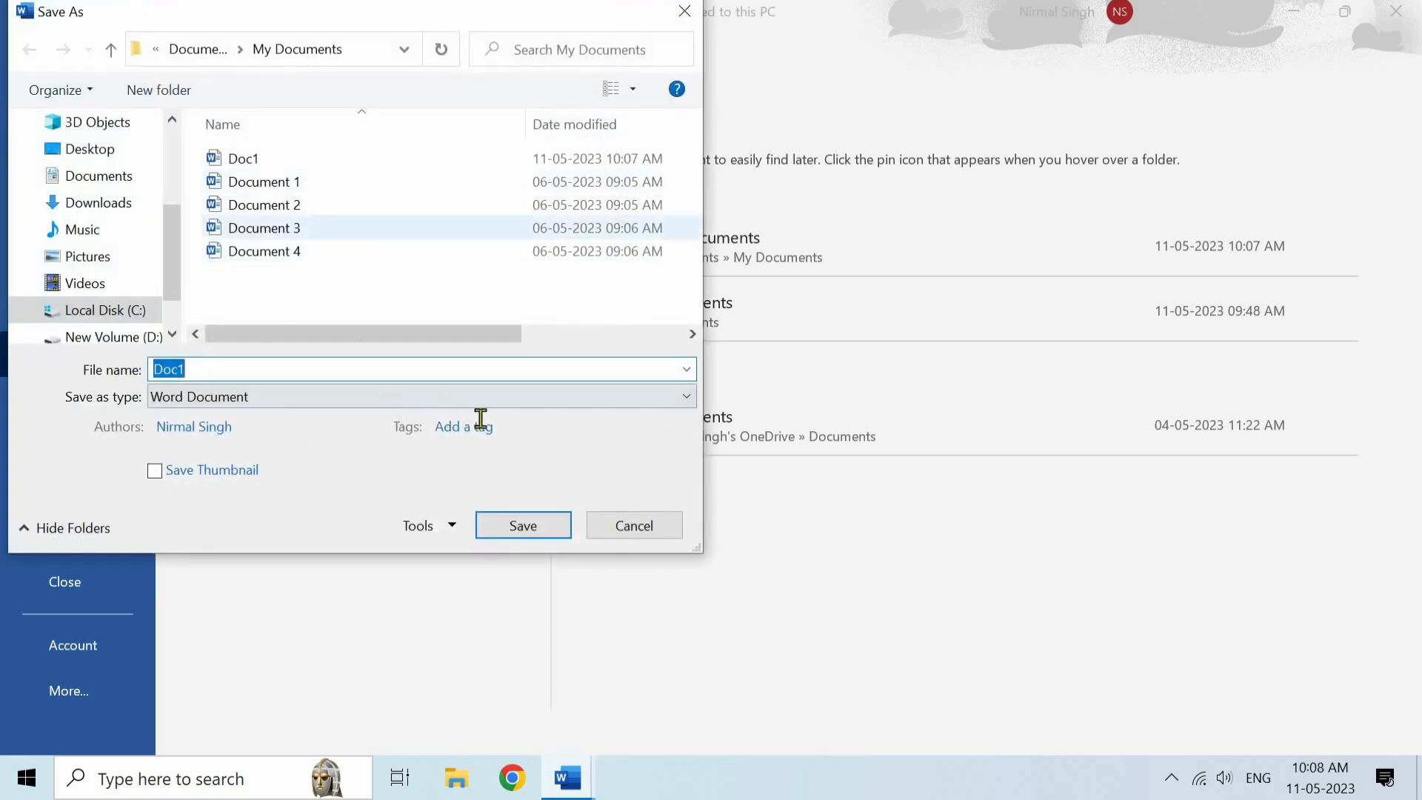
left_click(609, 539)
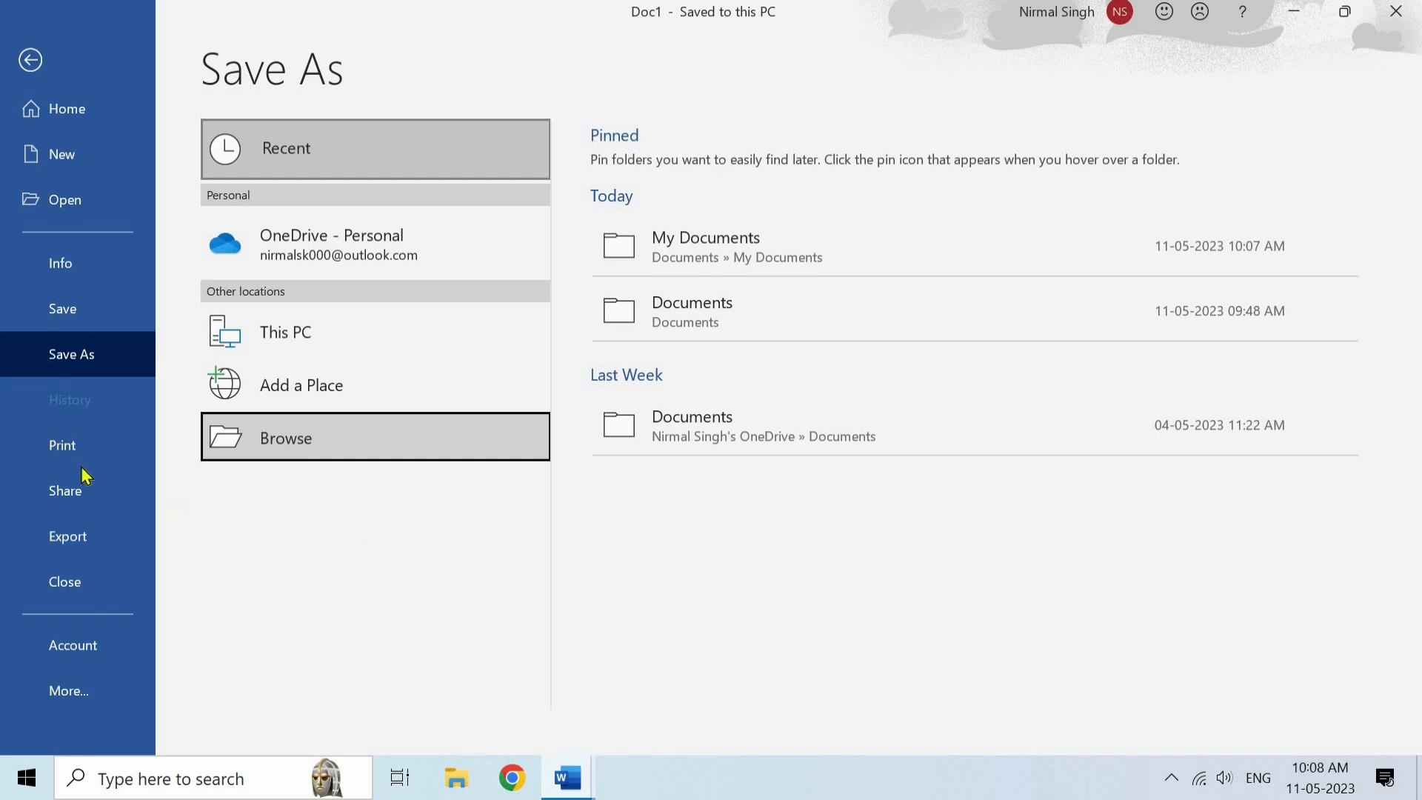
- Review the print settings and the sharing options for Doc1
left_click(87, 456)
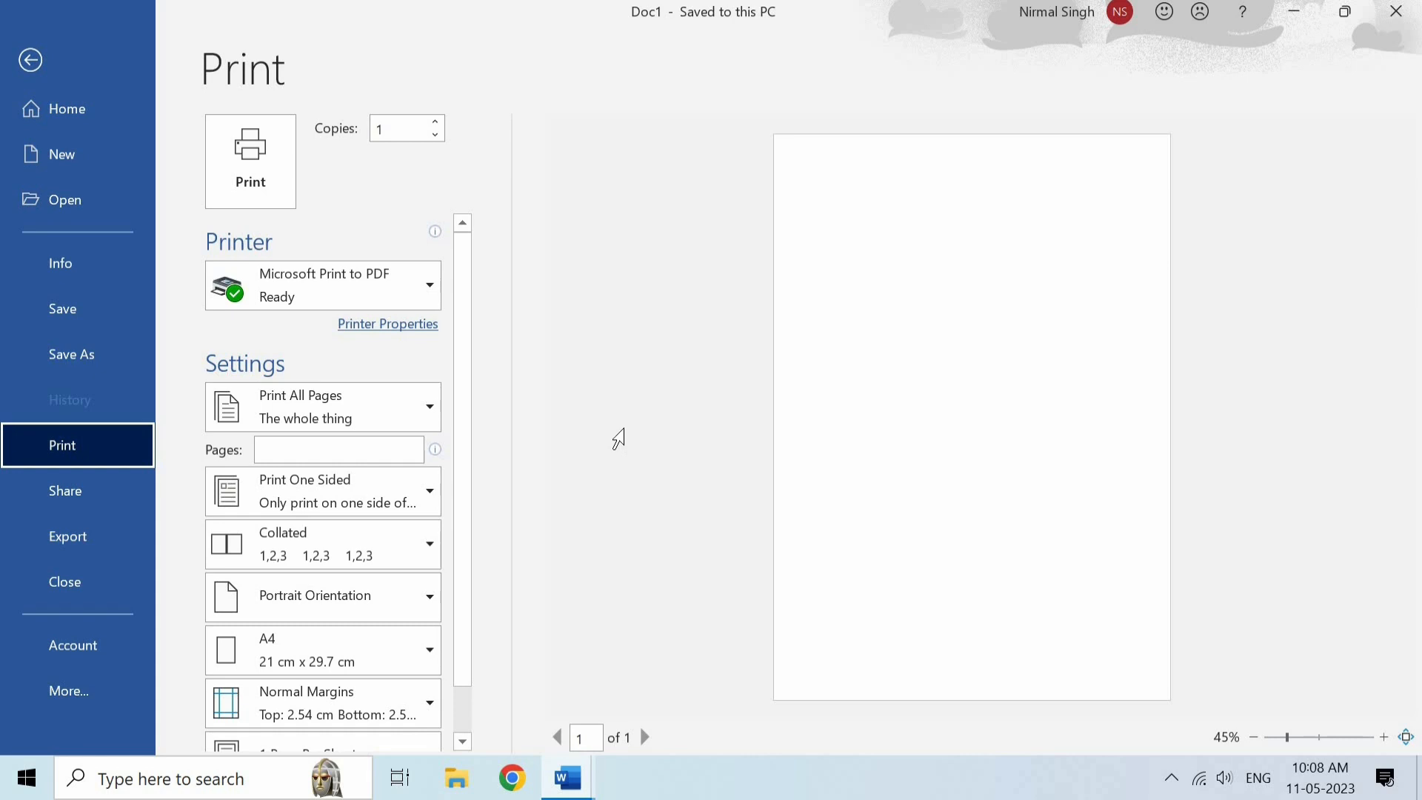
left_click(101, 507)
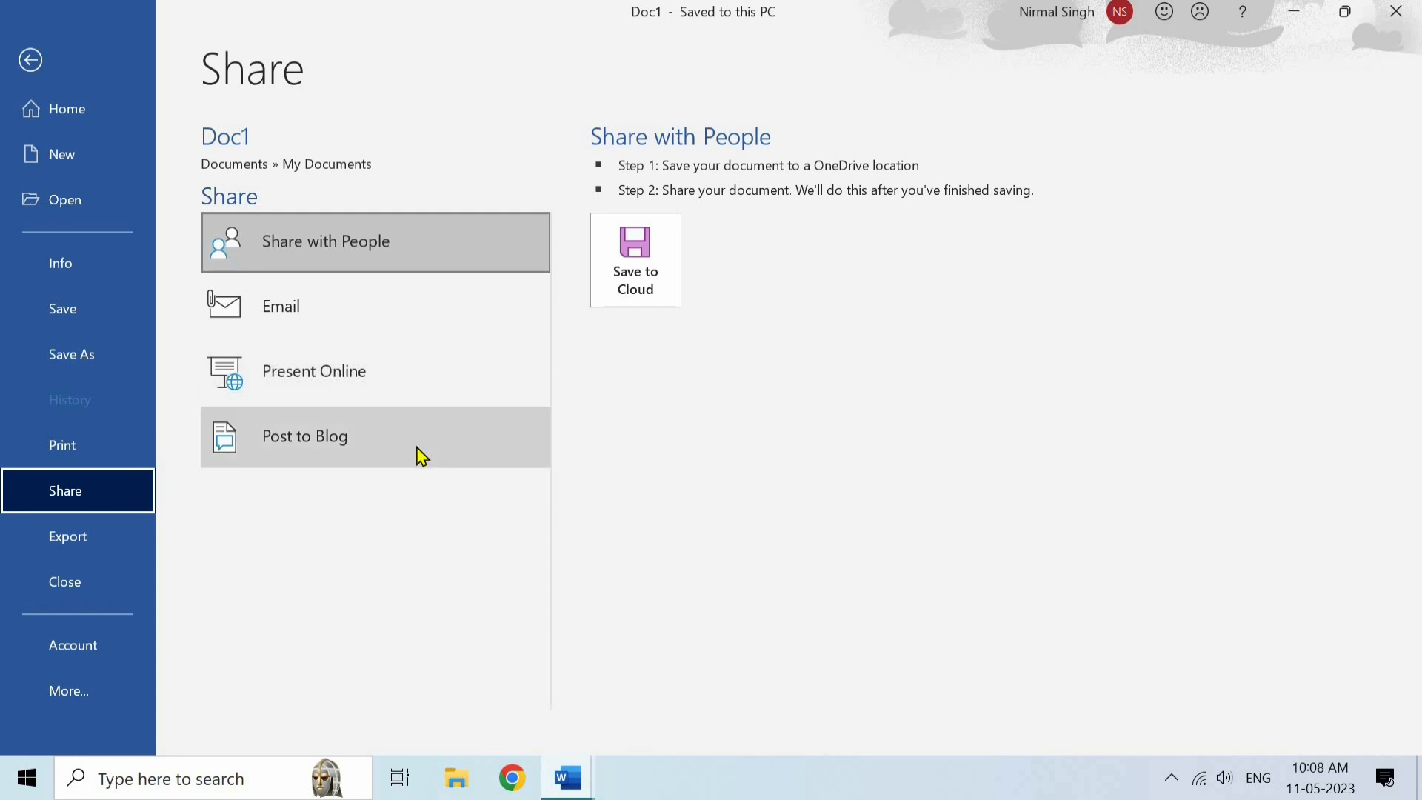
- Examine the export options for Doc1, covering the PDF/XPS publishing dialog and the Change File Type formats
left_click(88, 549)
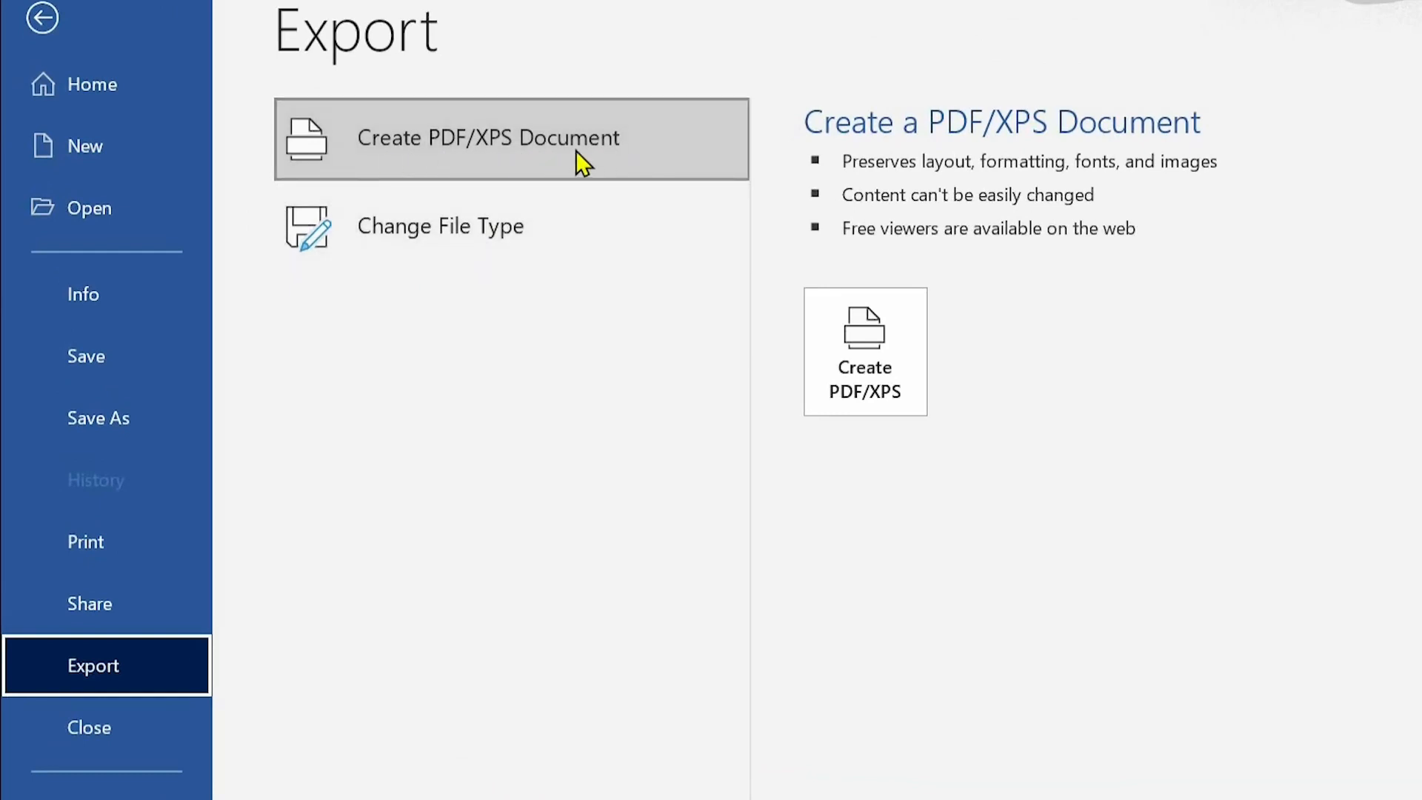
left_click(834, 335)
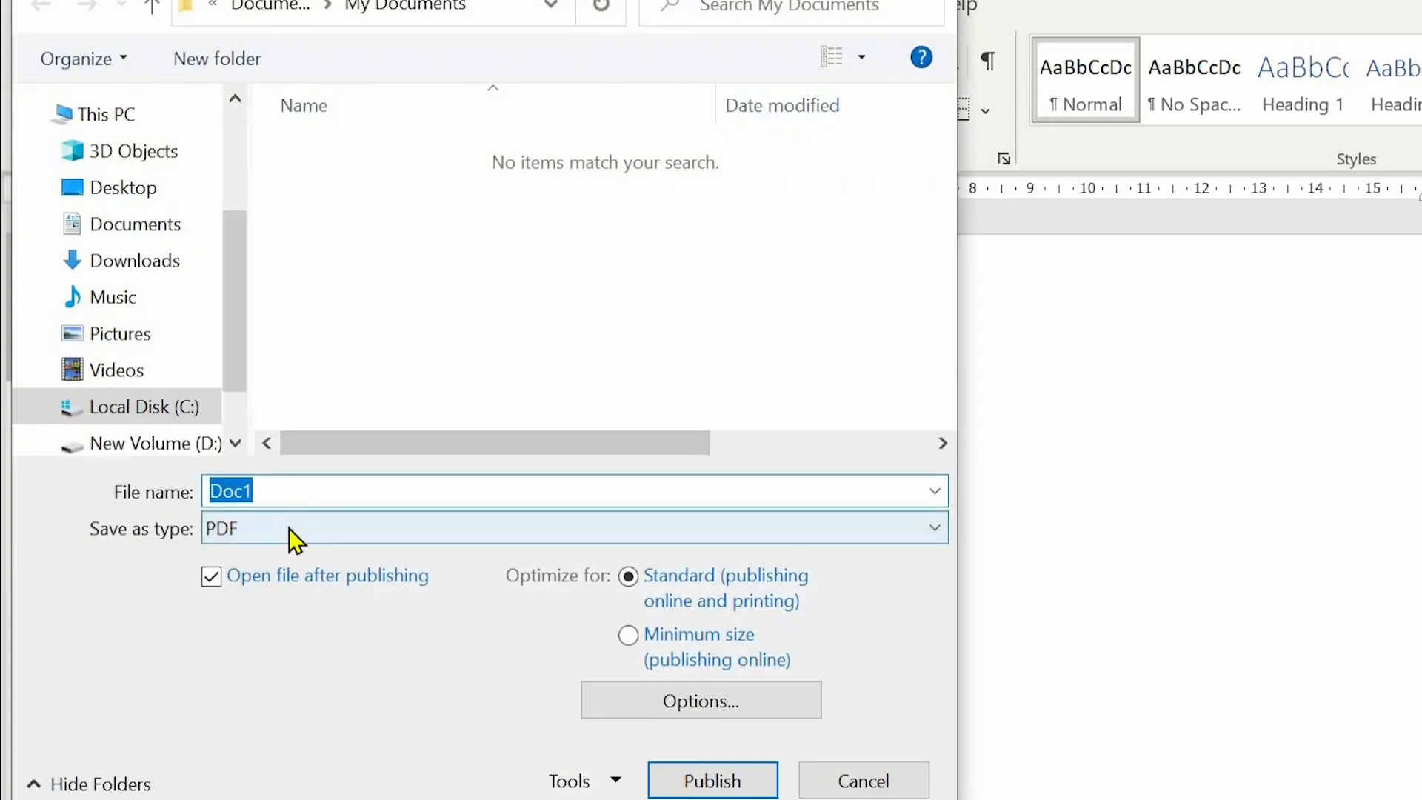
left_click(812, 781)
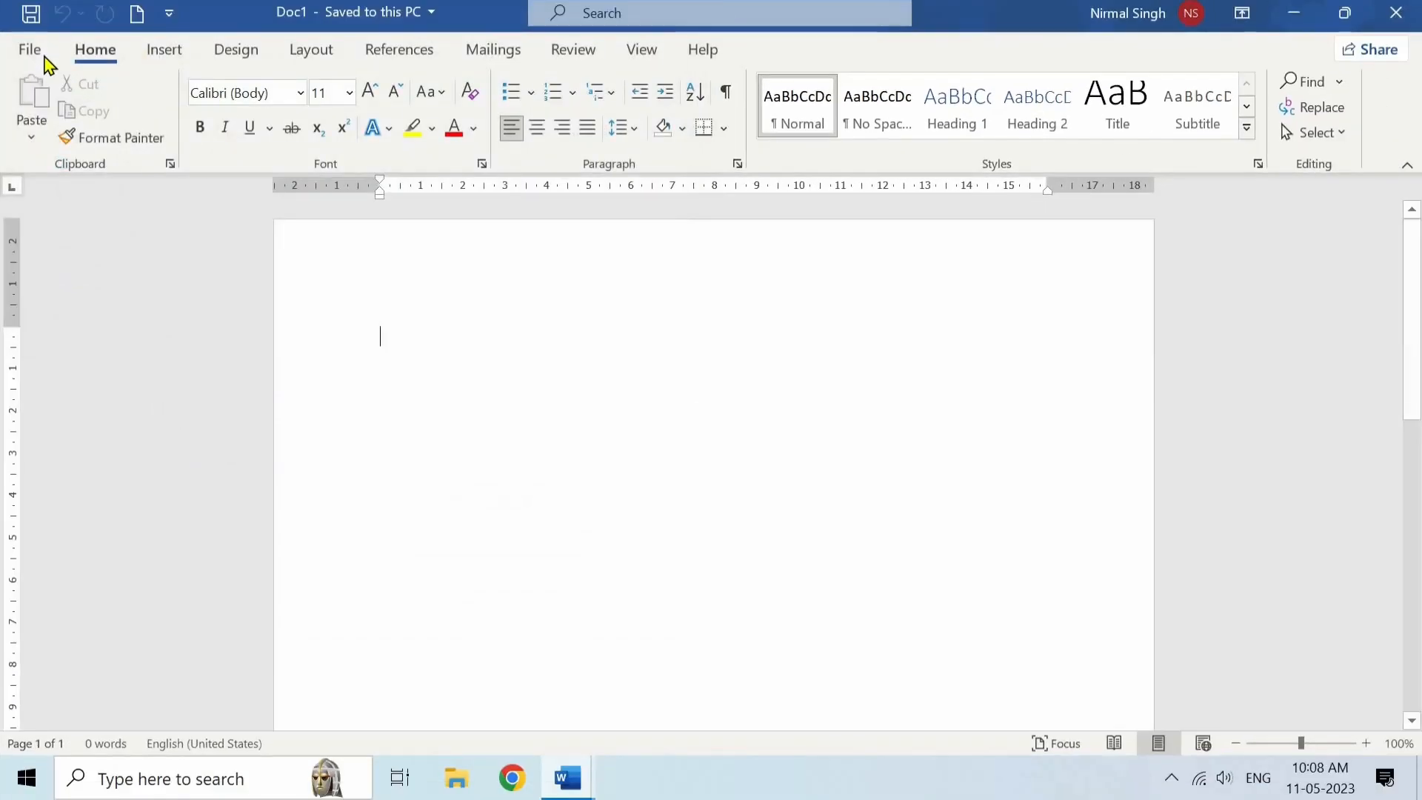
left_click(44, 56)
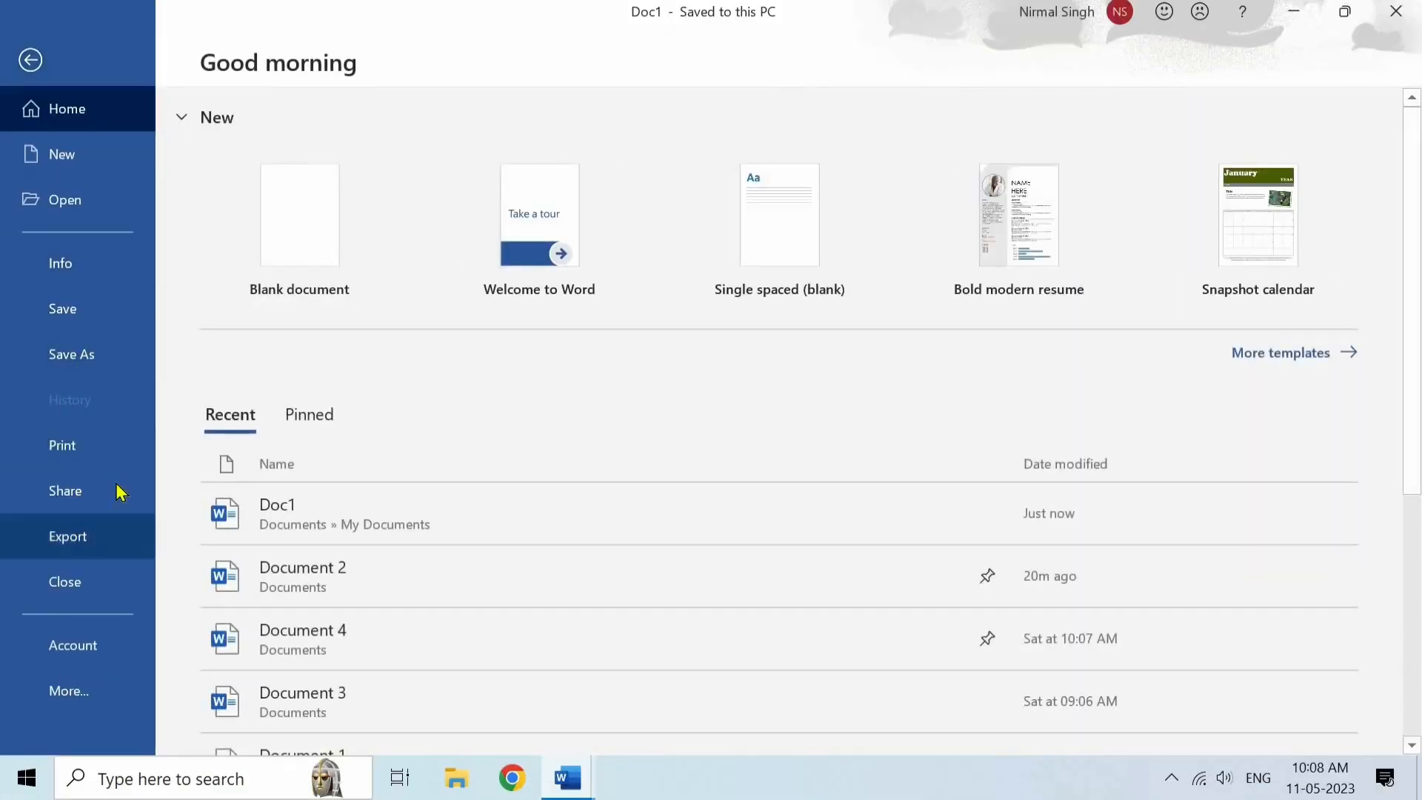
left_click(70, 536)
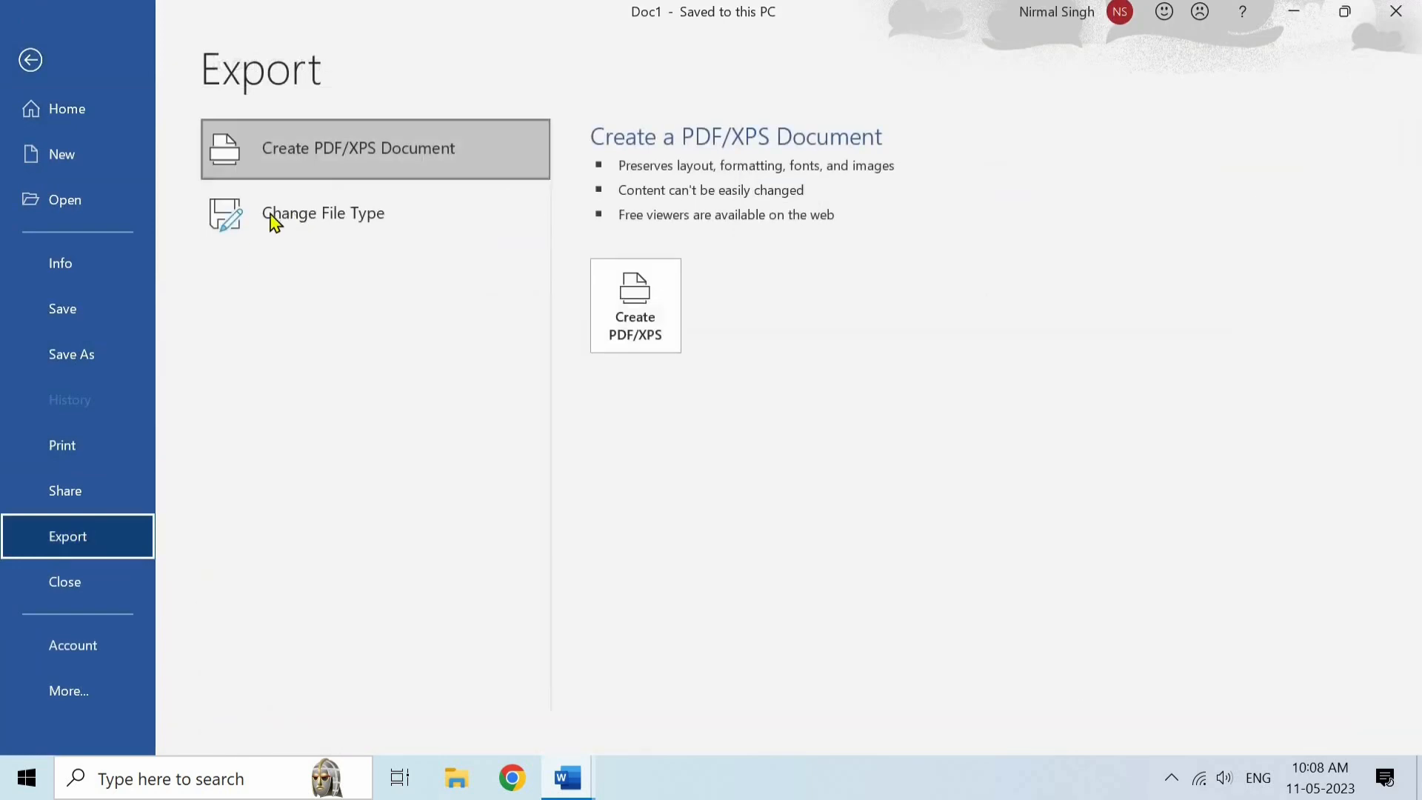
left_click(379, 224)
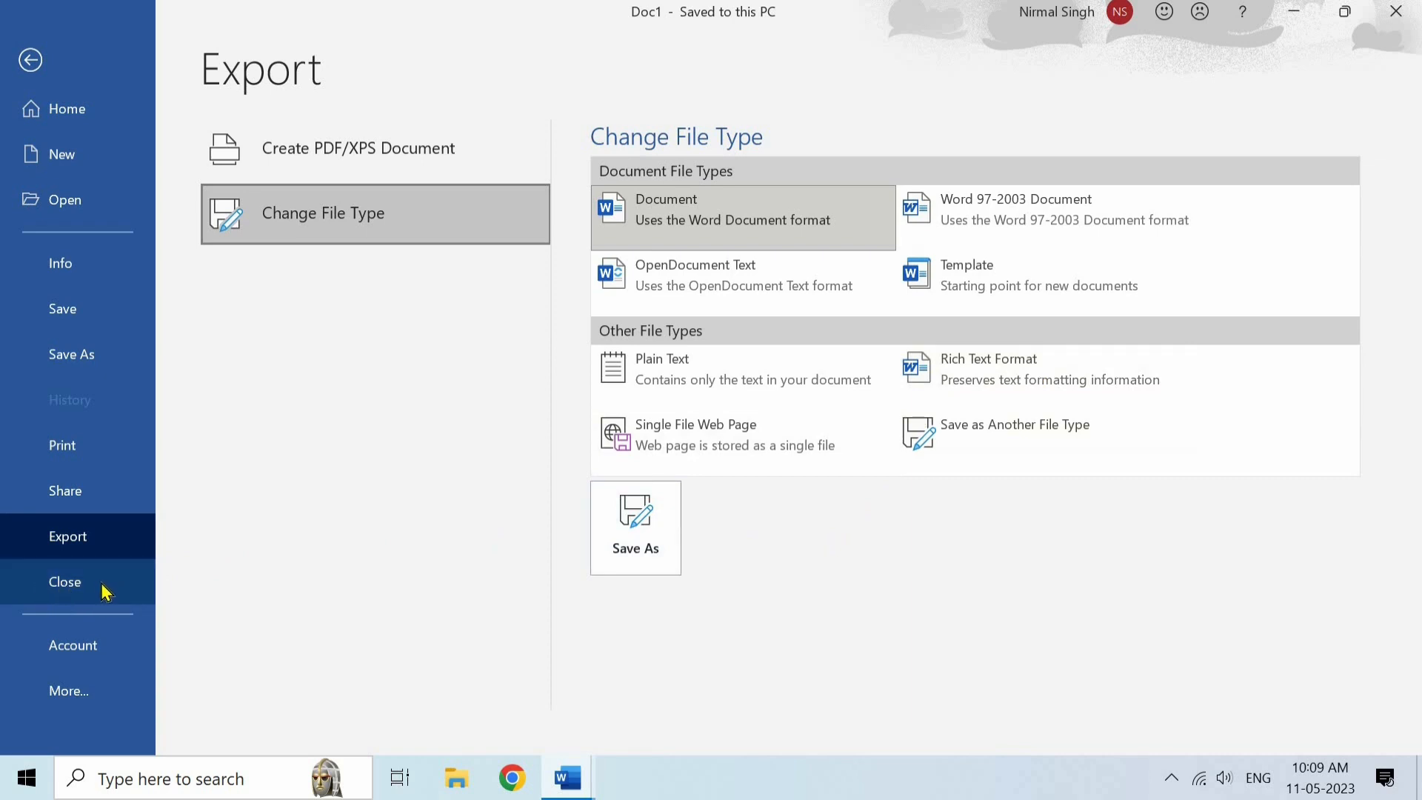
- Review the account information and the Office update options, and return to the document
left_click(102, 656)
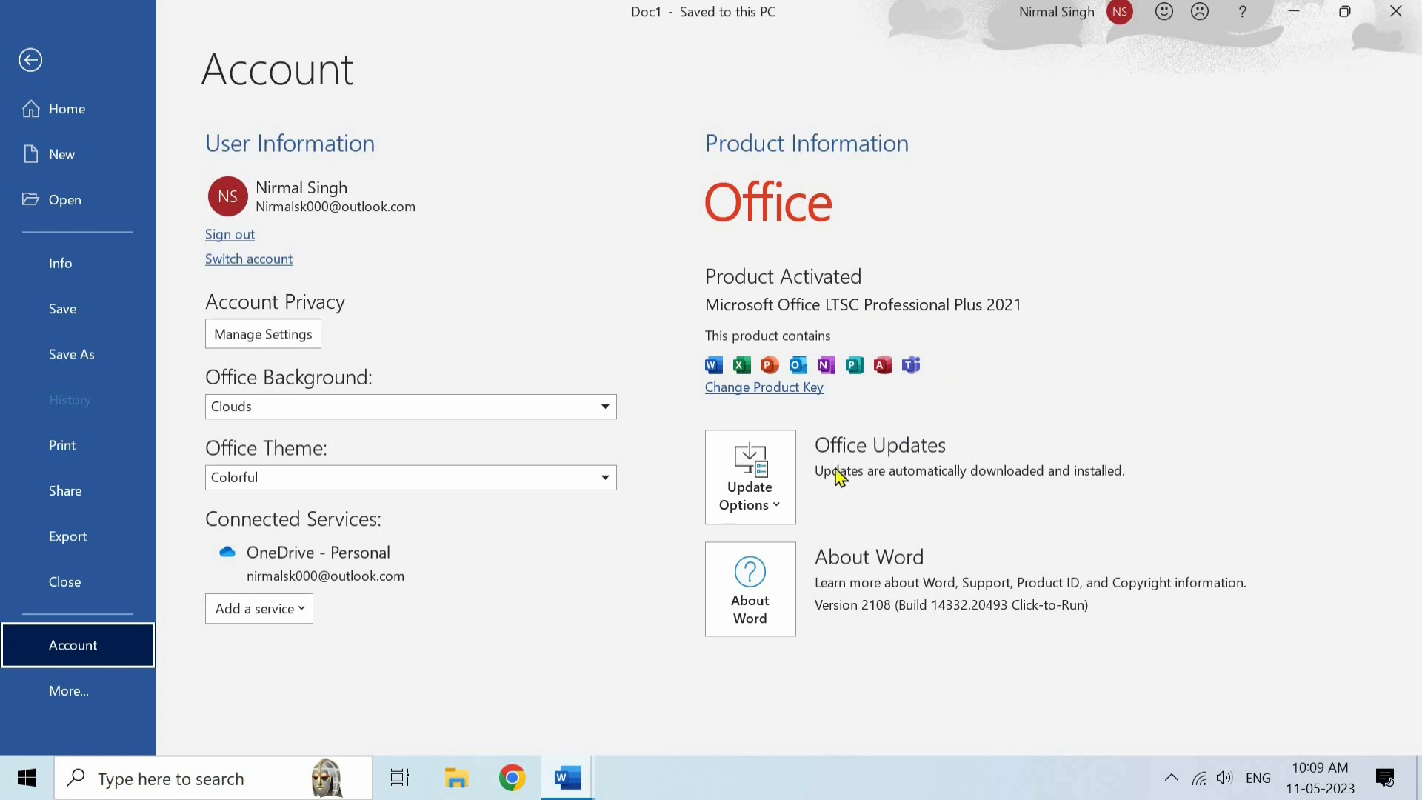
left_click(775, 466)
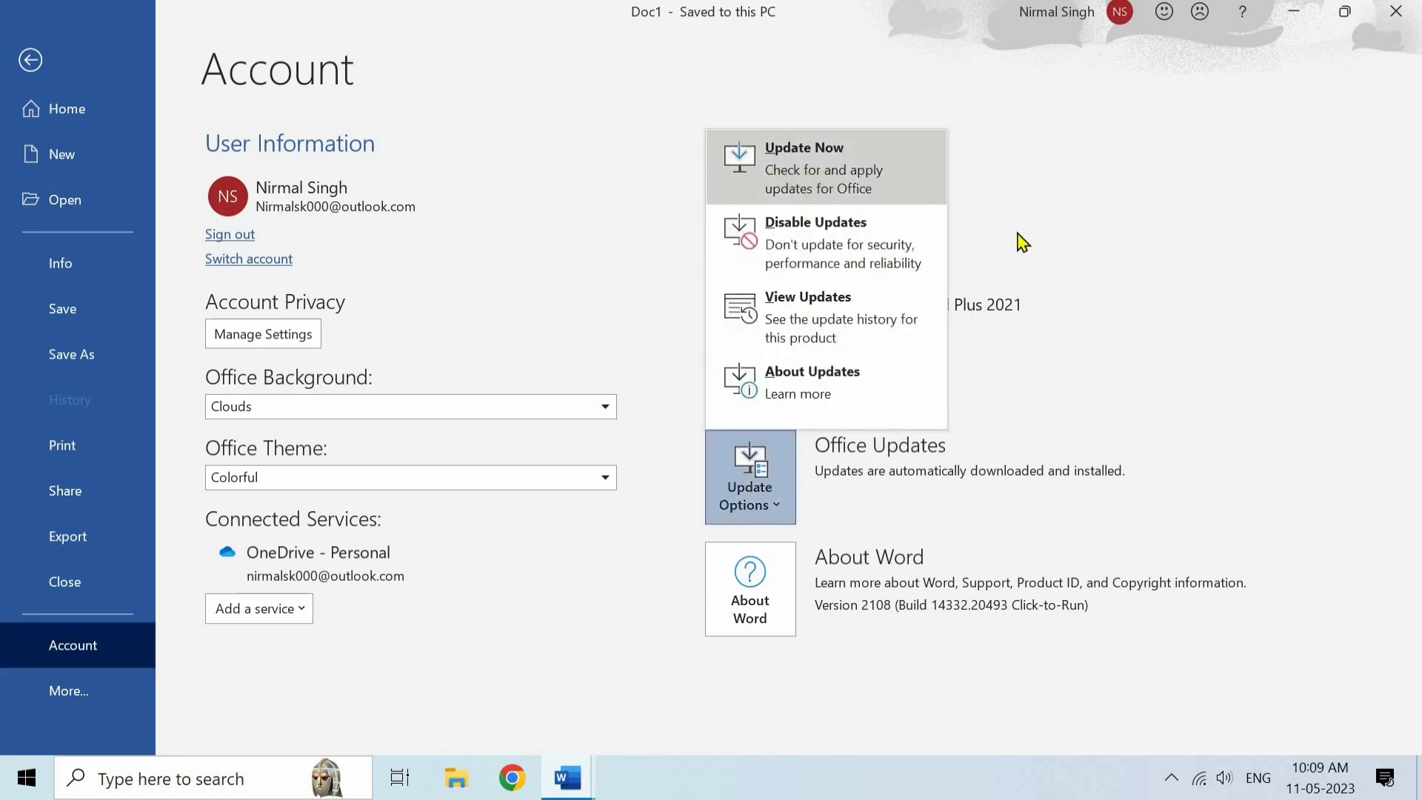
key("Escape")
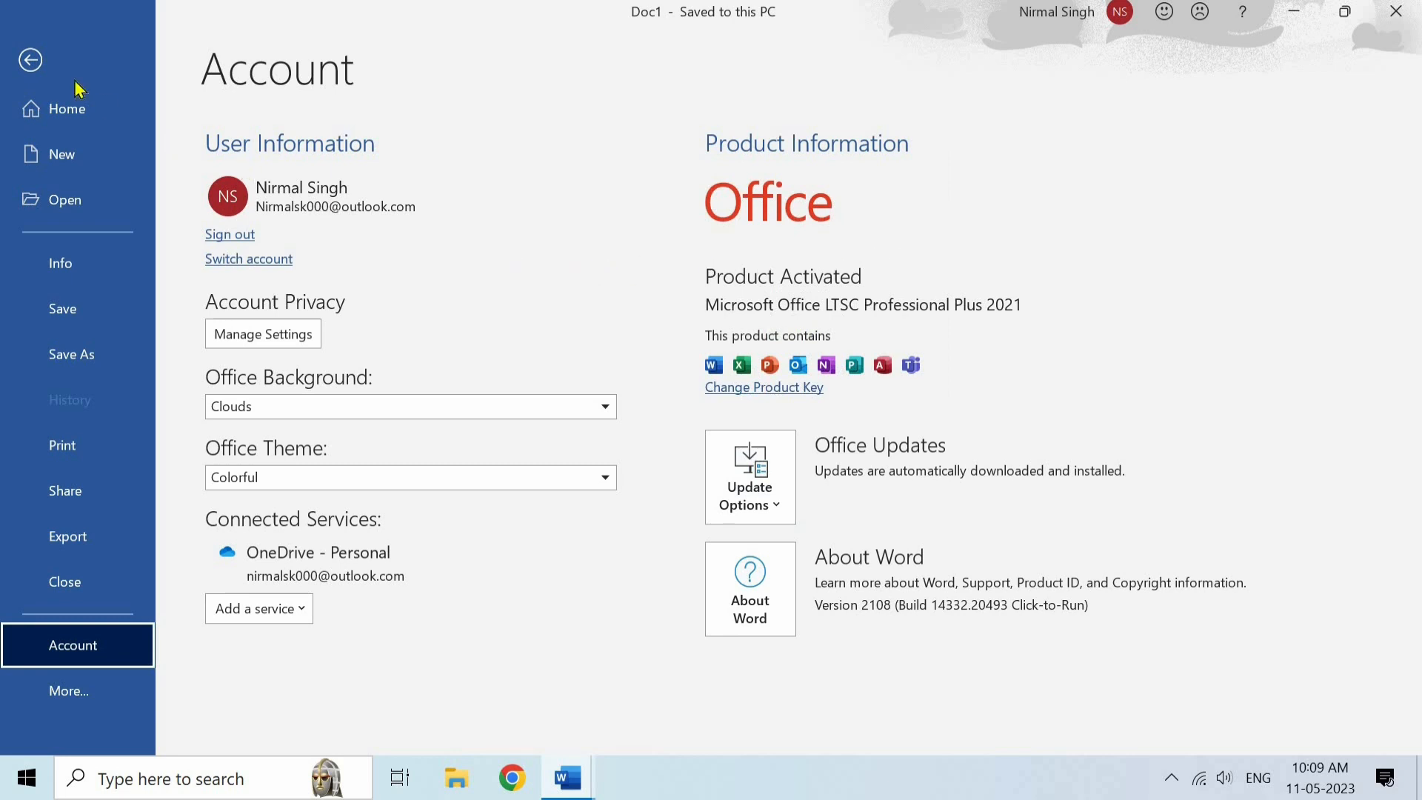
left_click(31, 61)
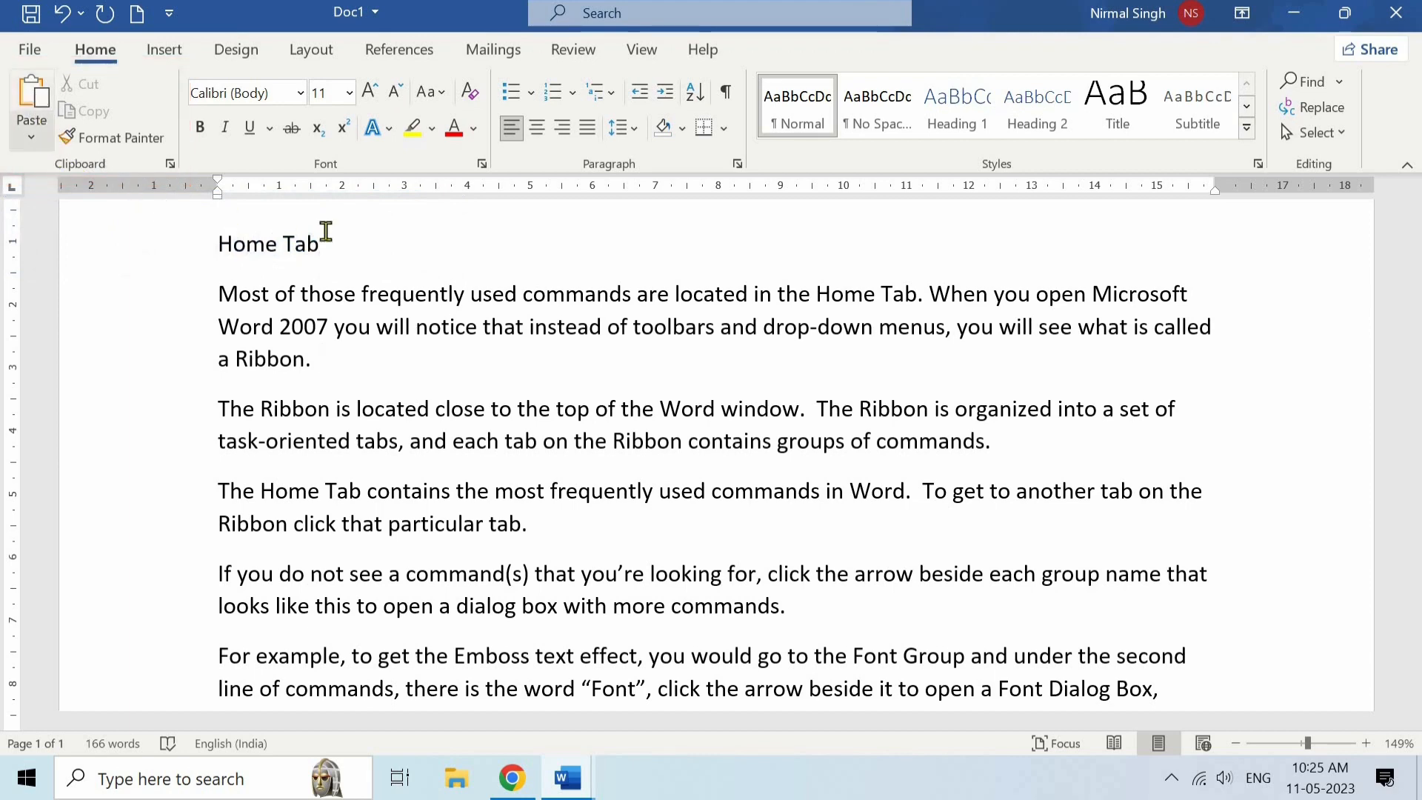
- Paste "Home Tab" on a new line below the heading and delete the pasted copy
left_click(351, 239)
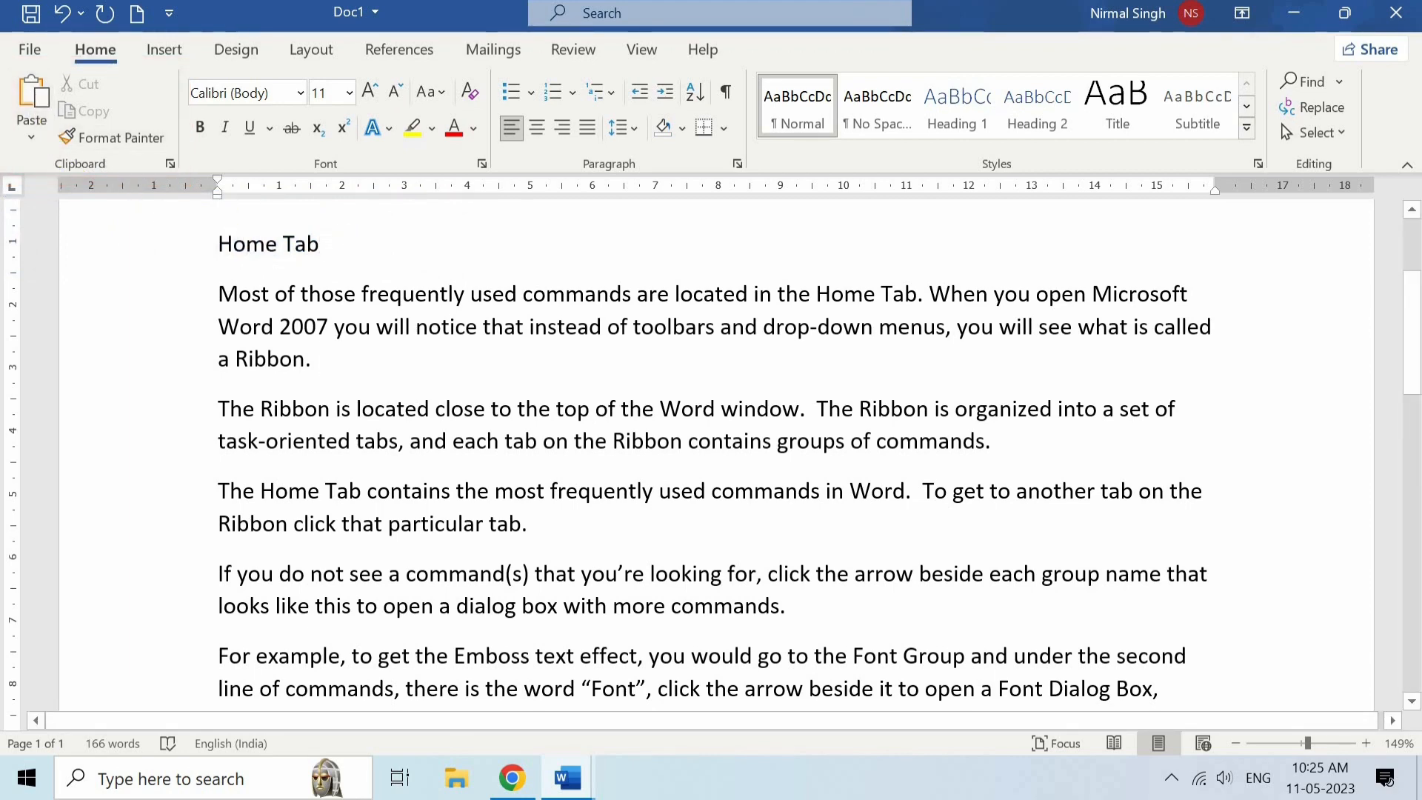
key("Return")
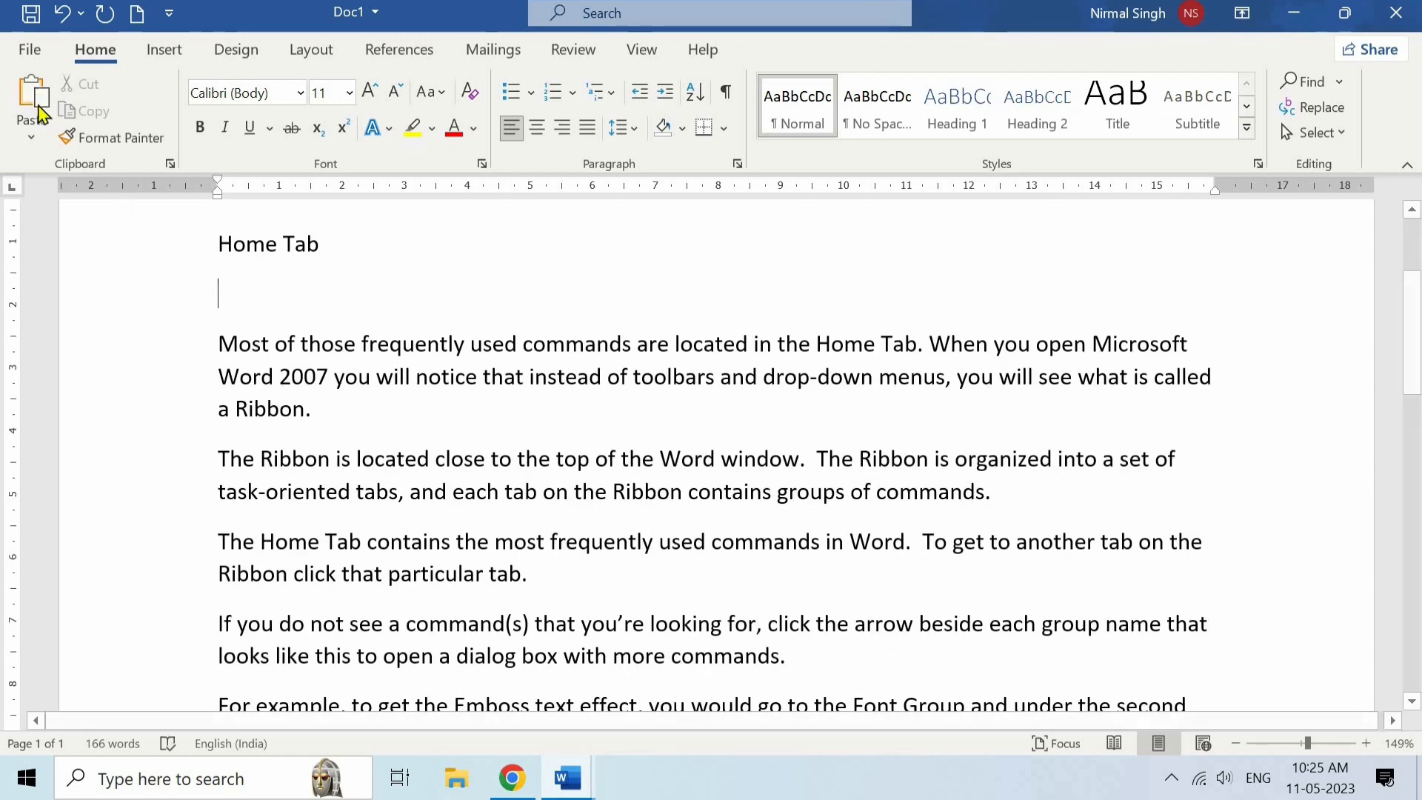
left_click(33, 104)
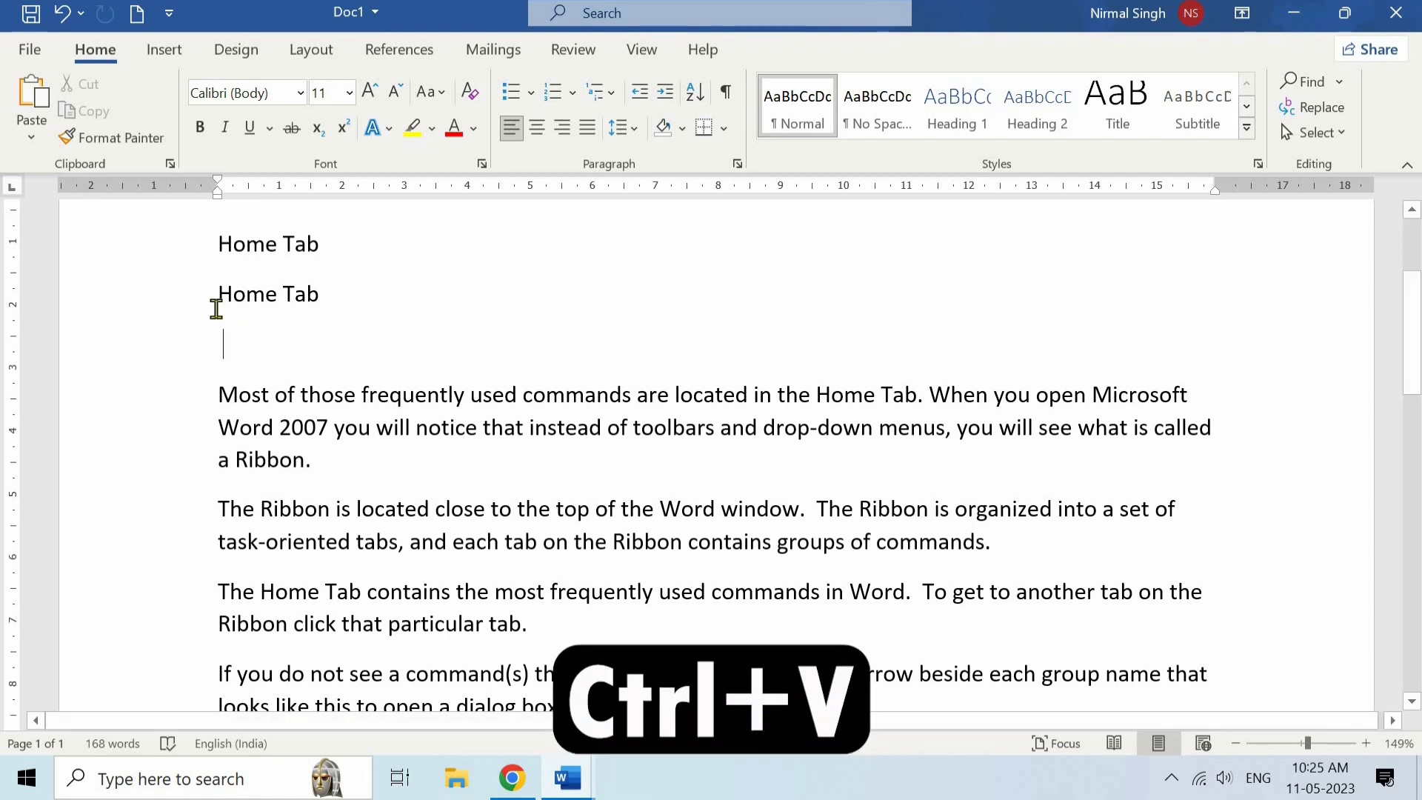
left_click_drag(216, 308, 216, 317)
key("Delete")
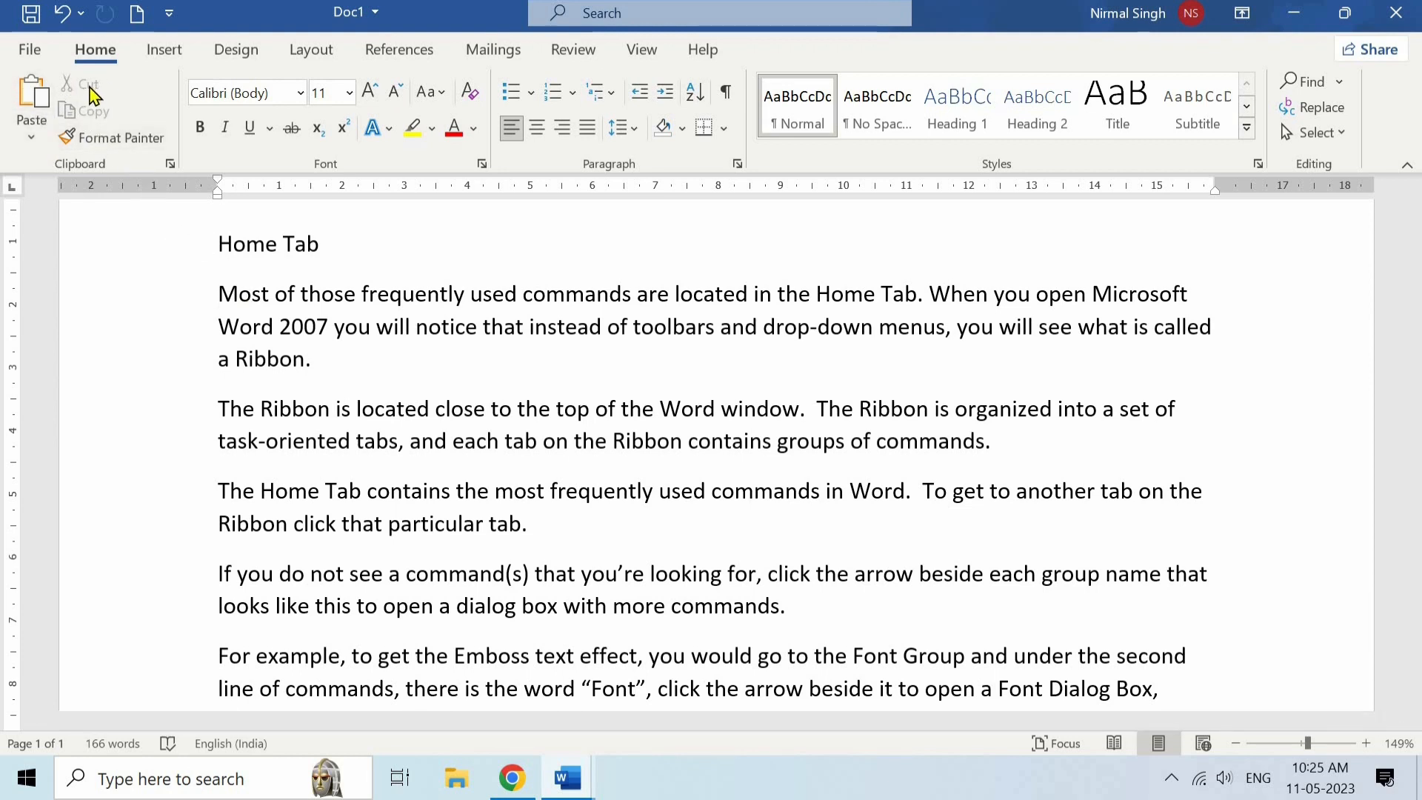
- Cut the "Home Tab" heading from above the first paragraph
left_click(325, 243)
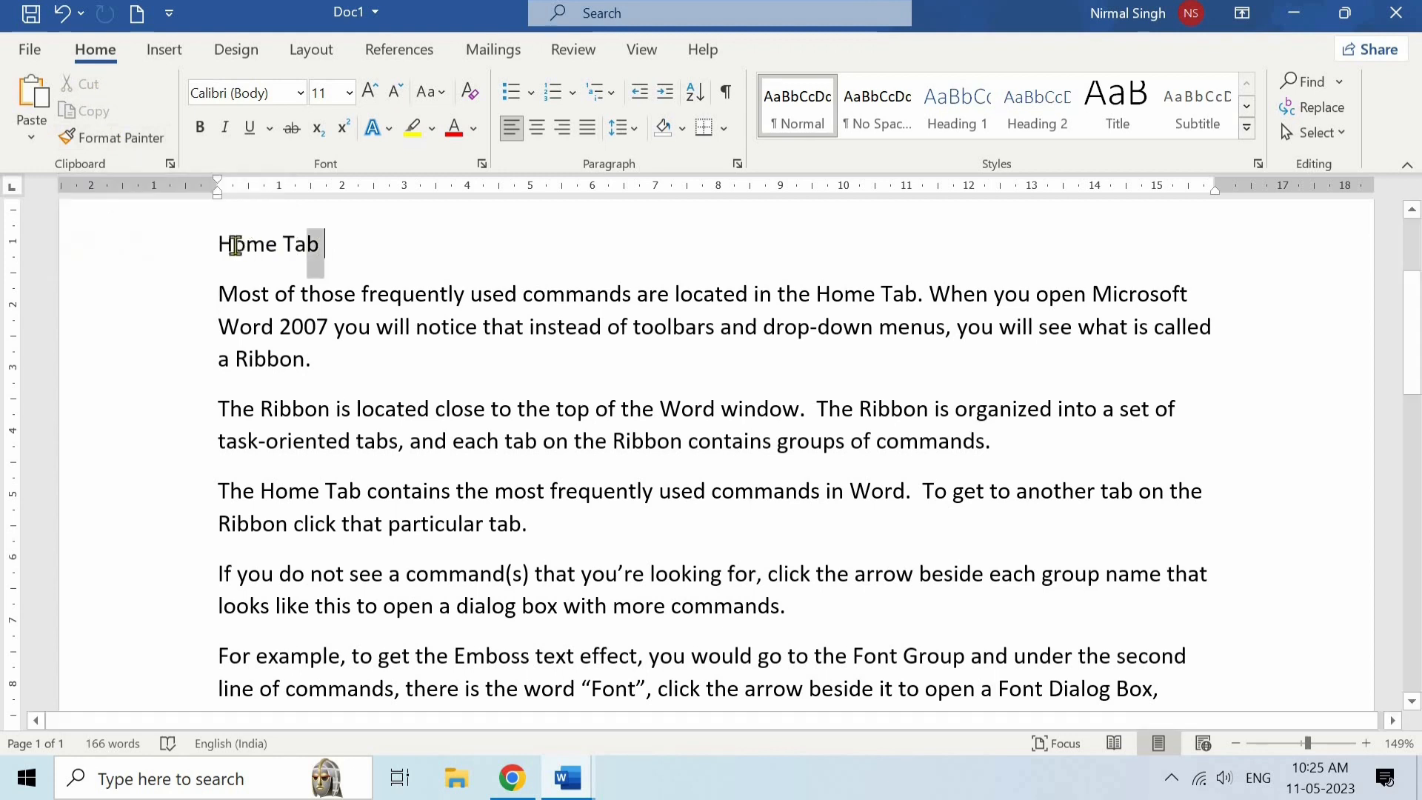
left_click_drag(235, 245, 226, 249)
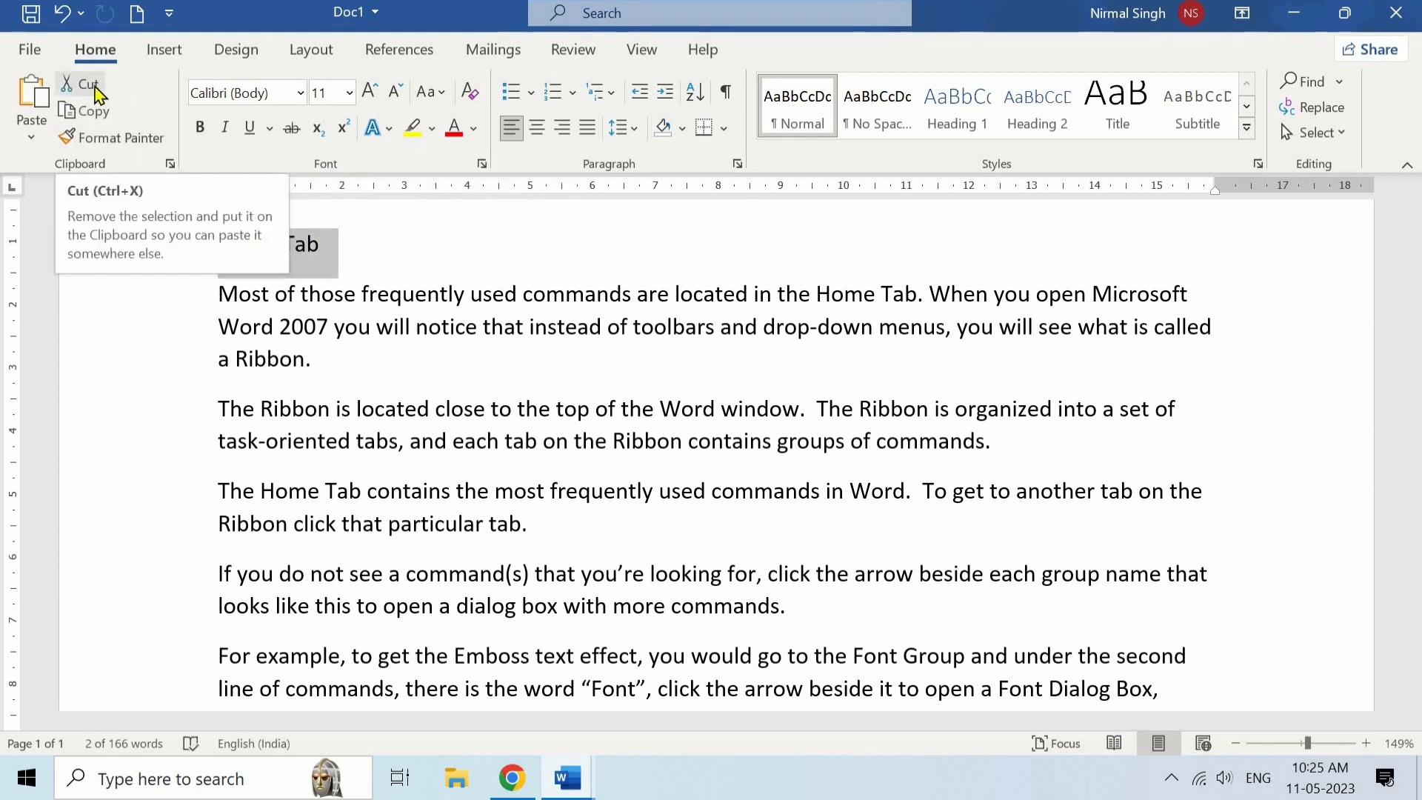
left_click(87, 84)
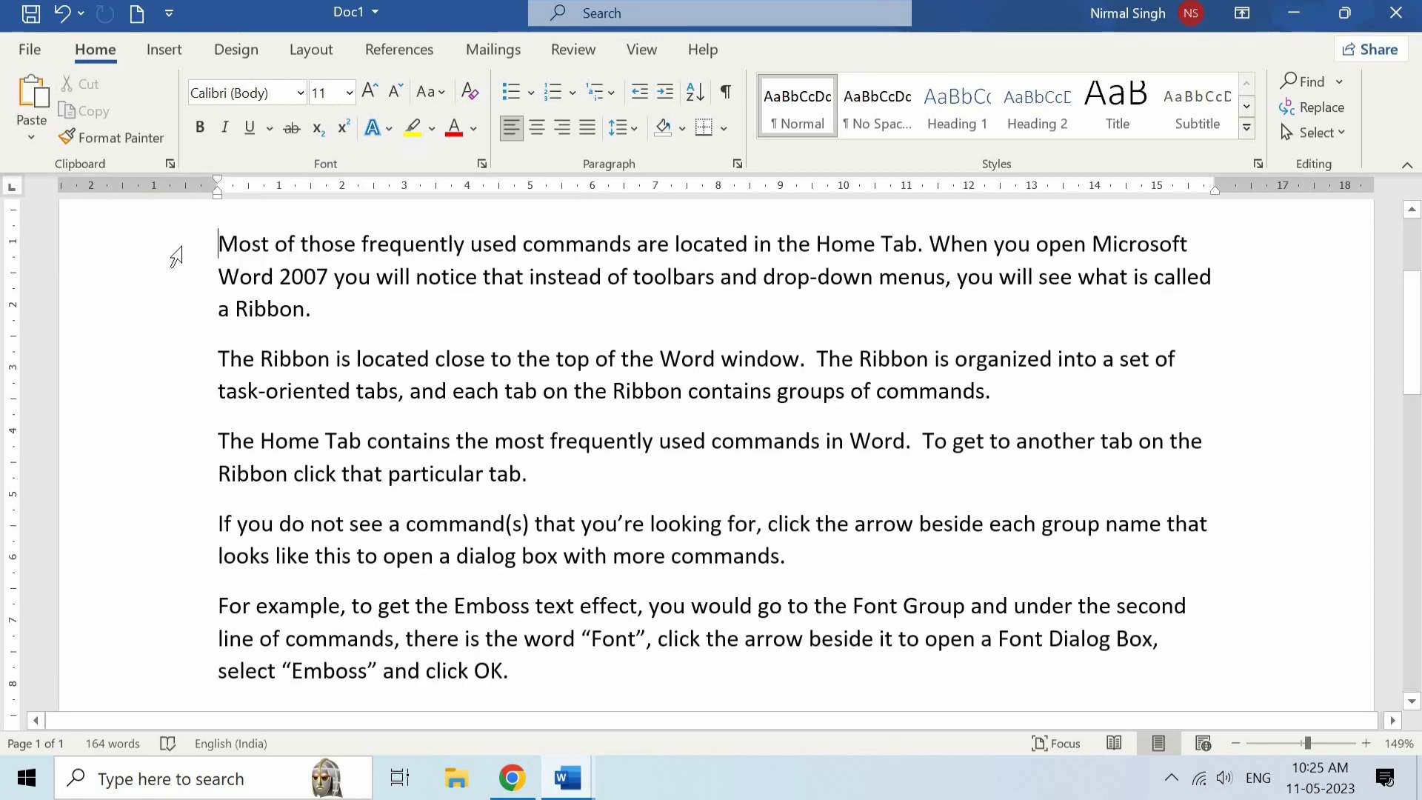
- Paste the cut "Home Tab" heading above the first paragraph and remove the extra blank line below it
key("Return")
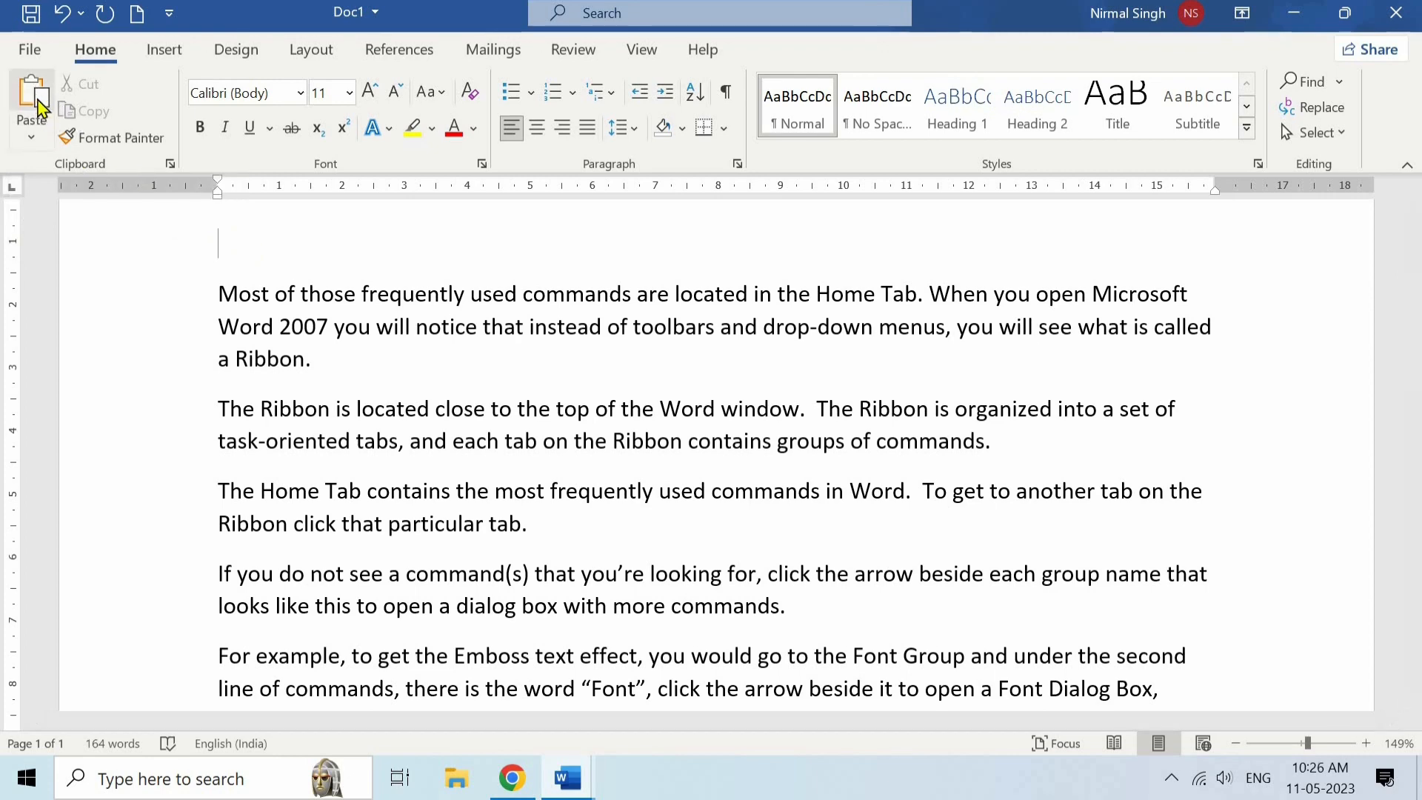
key("ctrl+v")
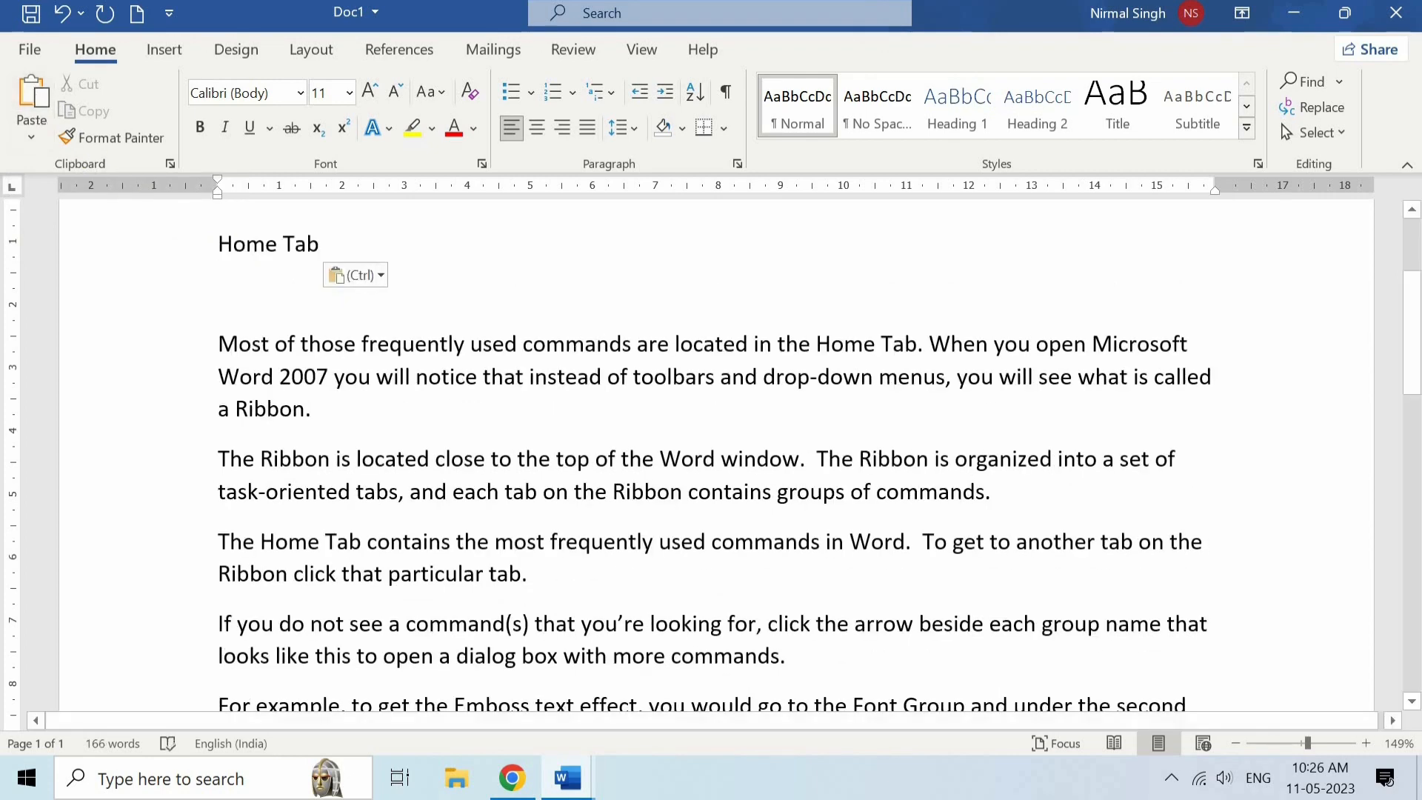
key("BackSpace")
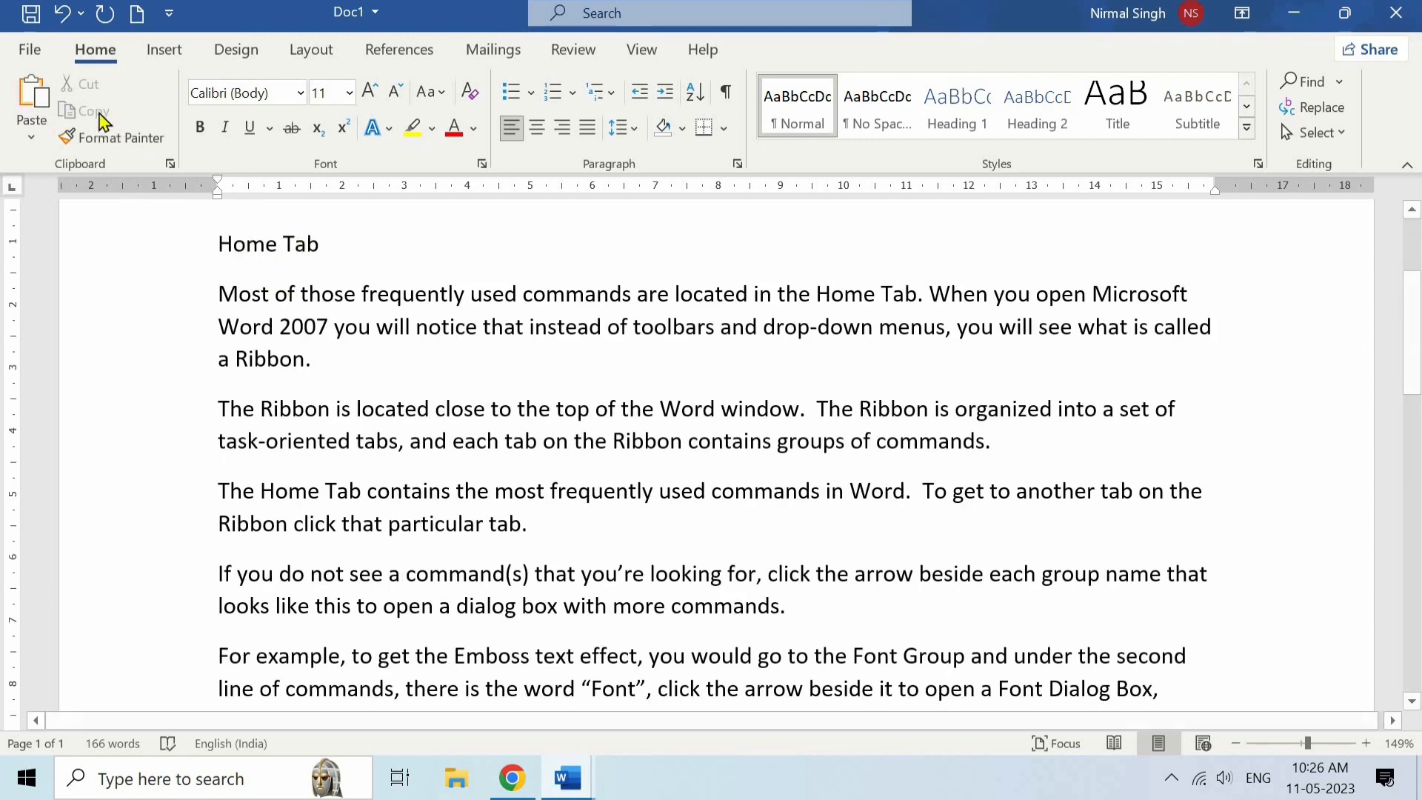
- Copy the "Home Tab" heading to the clipboard and clear the selection
left_click_drag(324, 244, 219, 246)
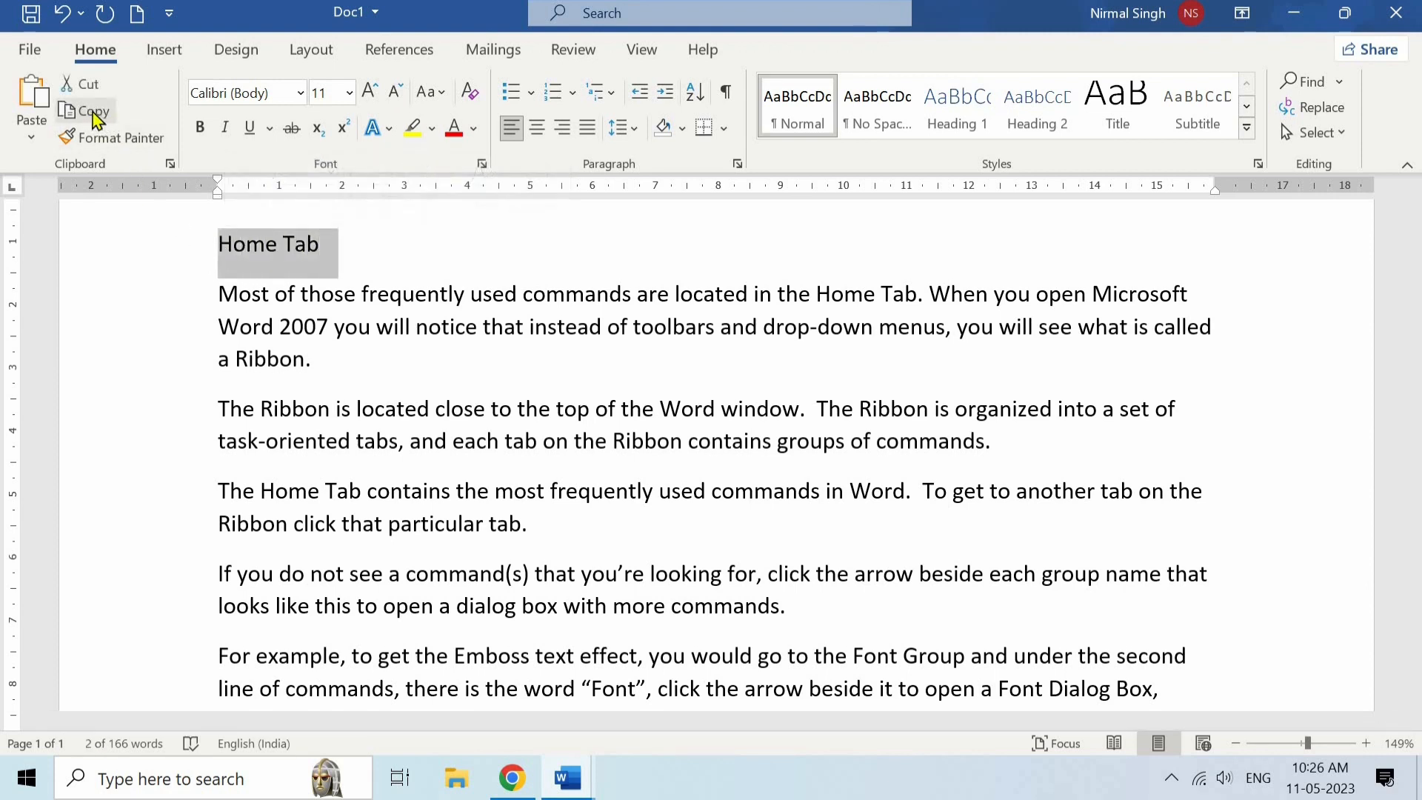
left_click(92, 113)
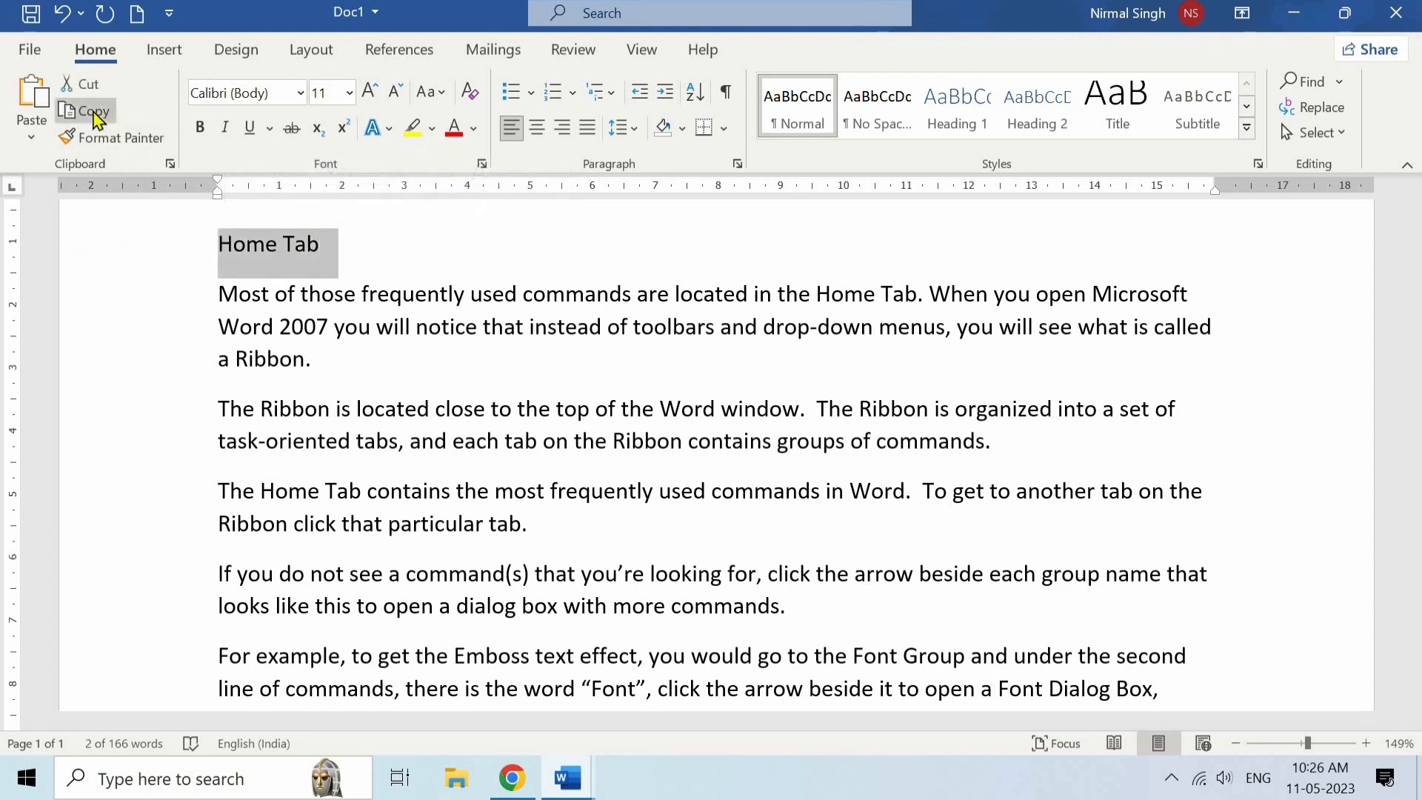
left_click(333, 254)
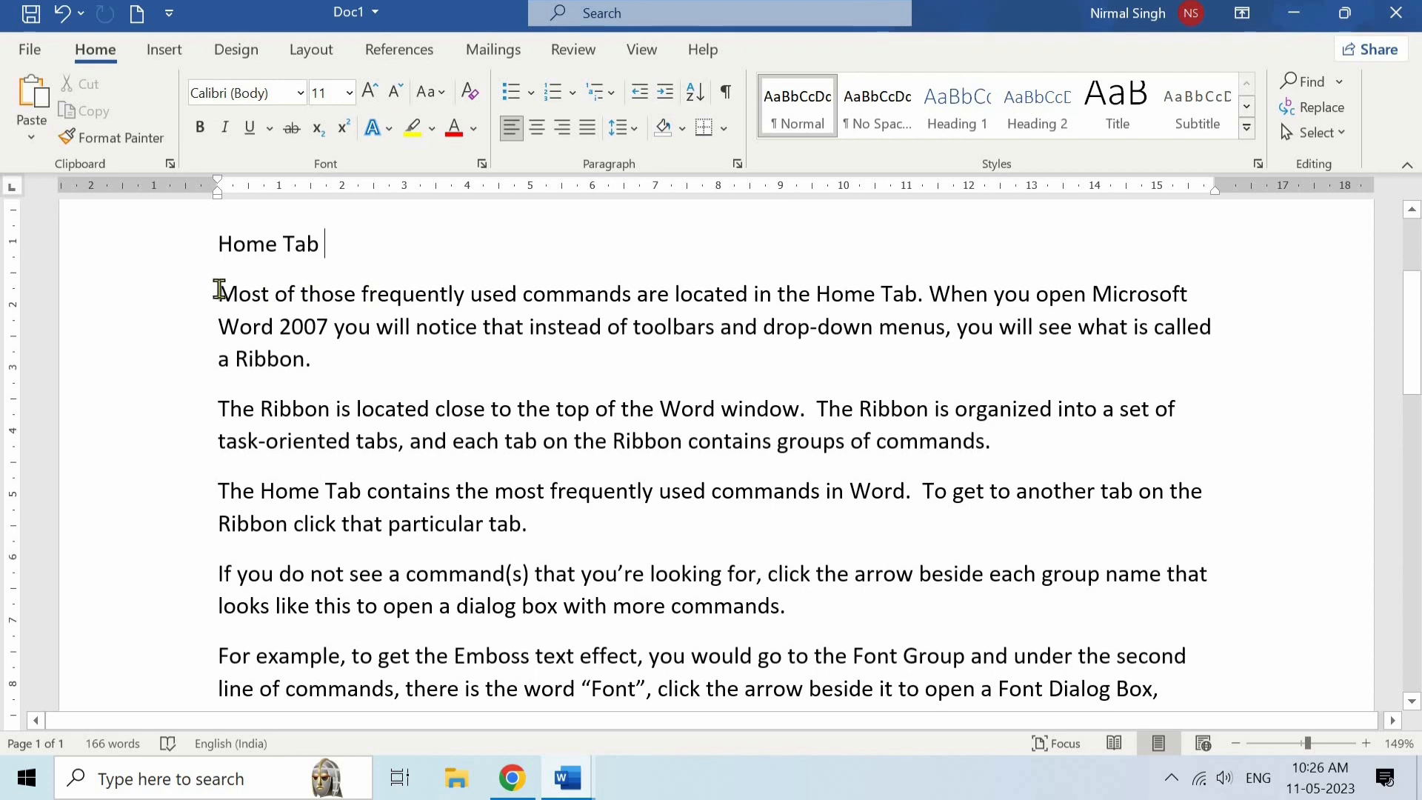
- Highlight the first paragraph below the "Home Tab" heading in yellow
left_click_drag(219, 290, 322, 367)
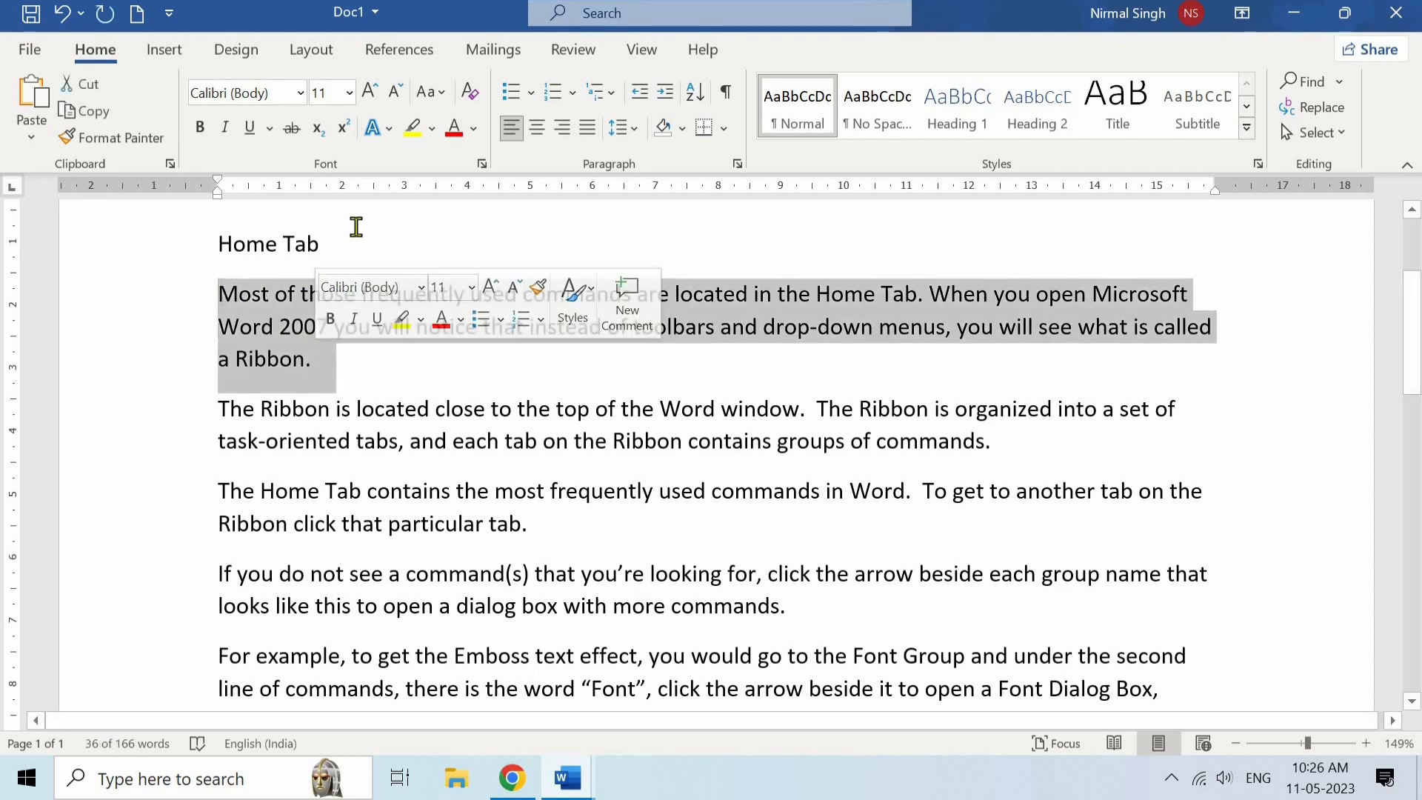
left_click(415, 131)
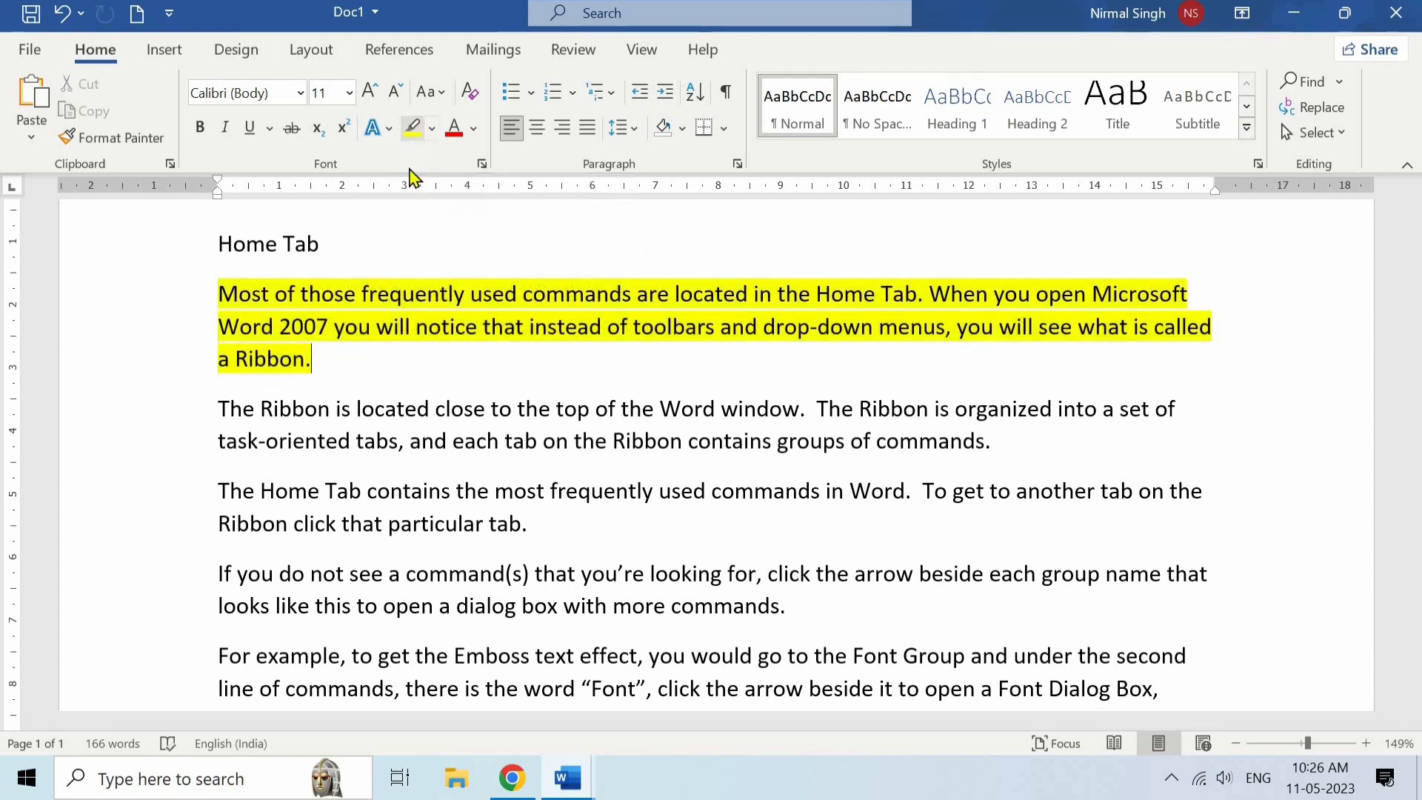
left_click(315, 361)
- Set the highlighted first paragraph to font size 14 and the Alfa Slab One font
triple_click(226, 303)
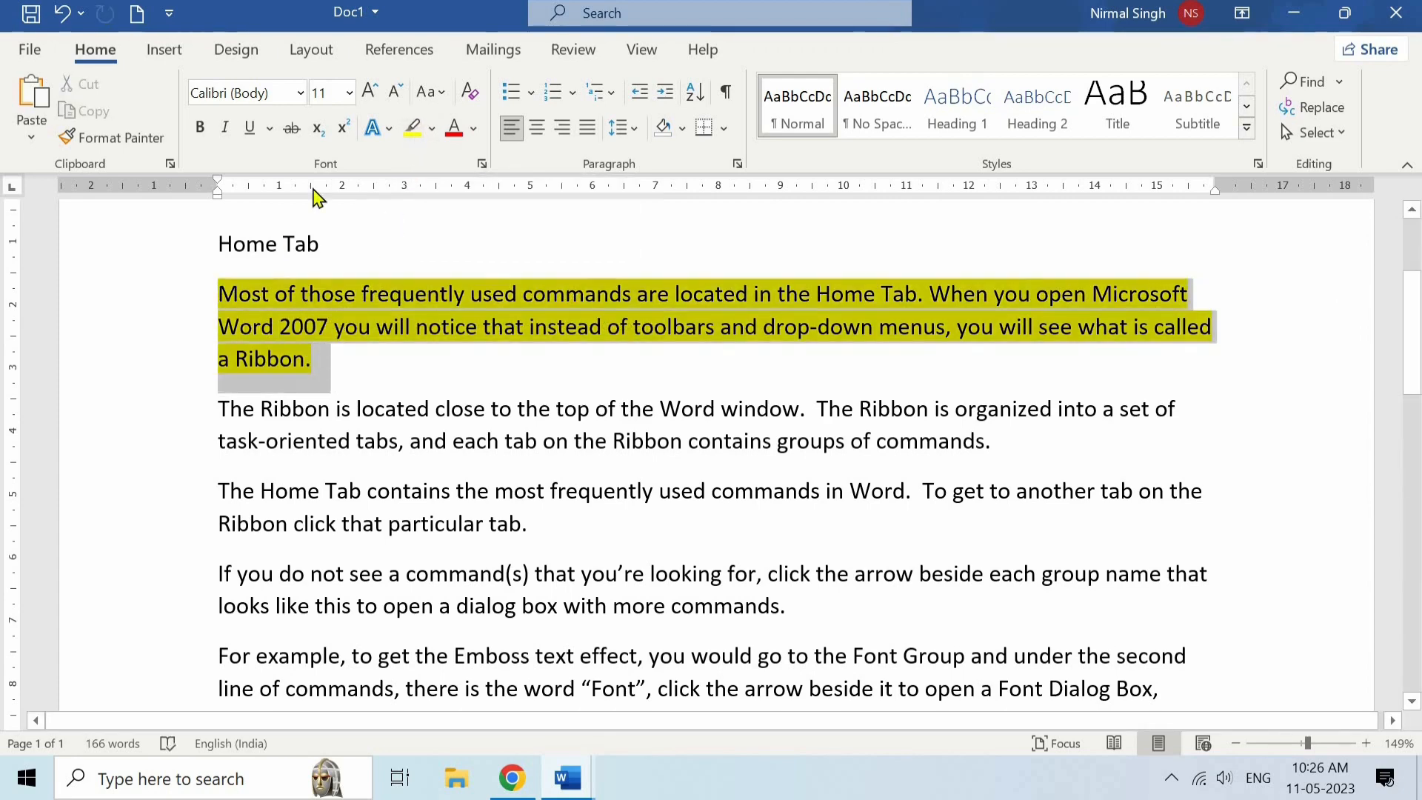
left_click(349, 92)
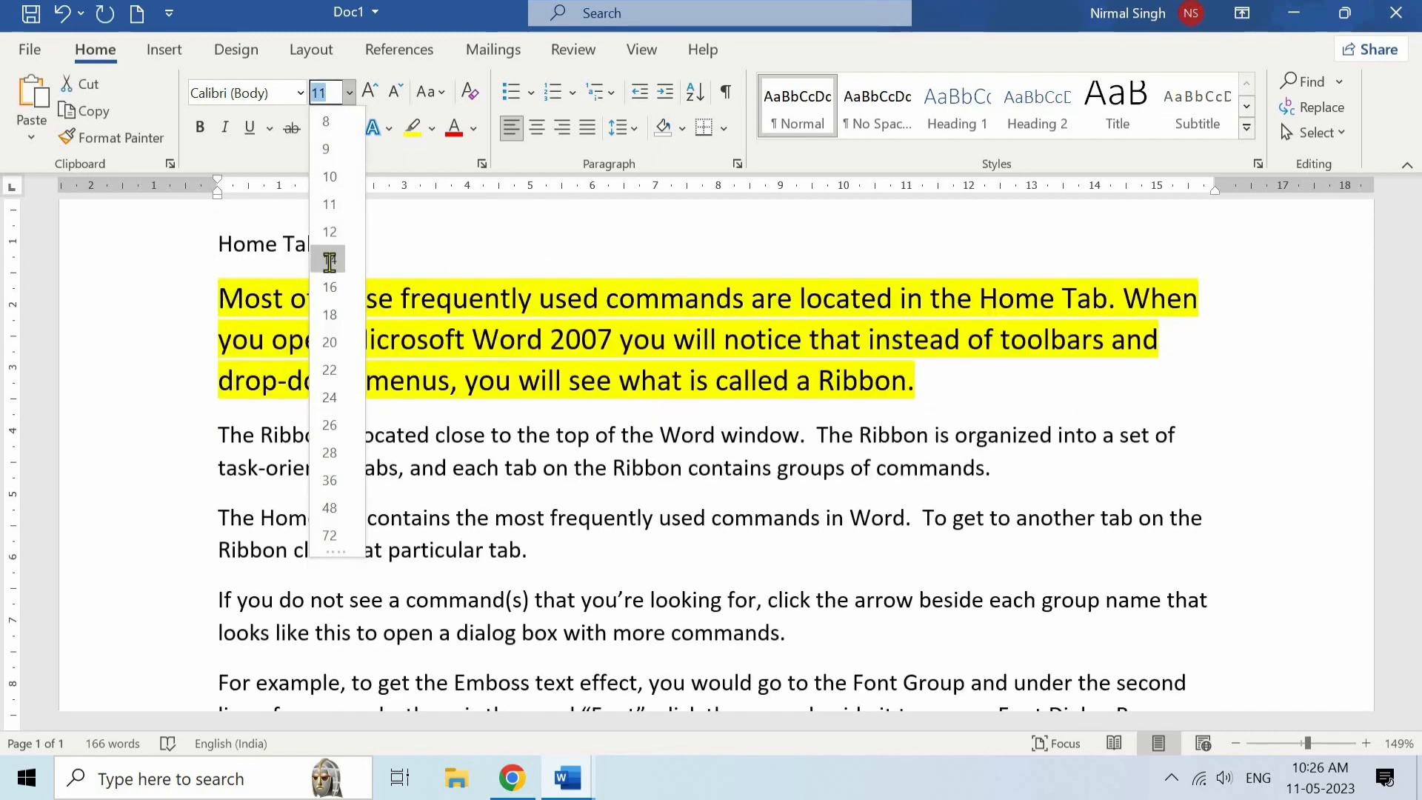
left_click(330, 261)
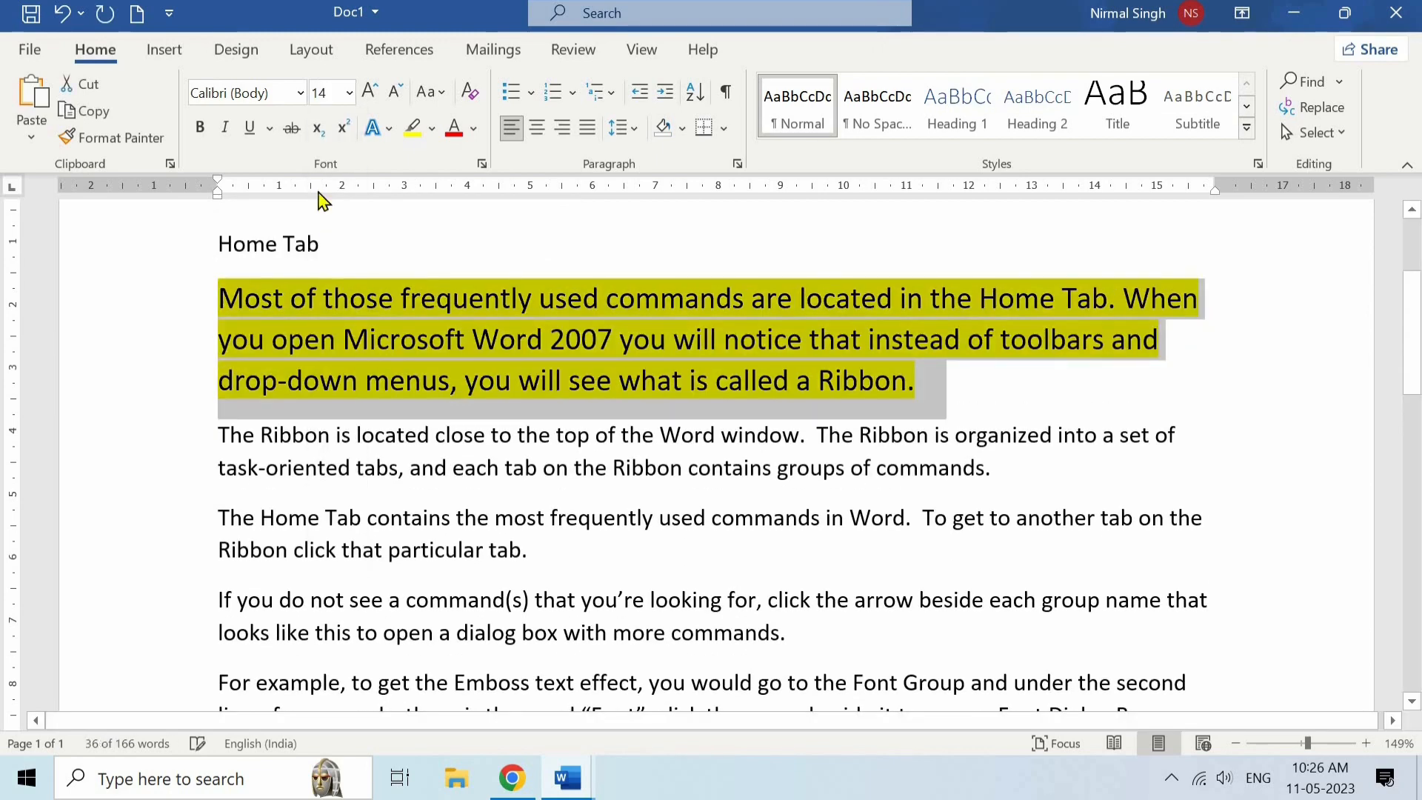
left_click(300, 94)
left_click(285, 254)
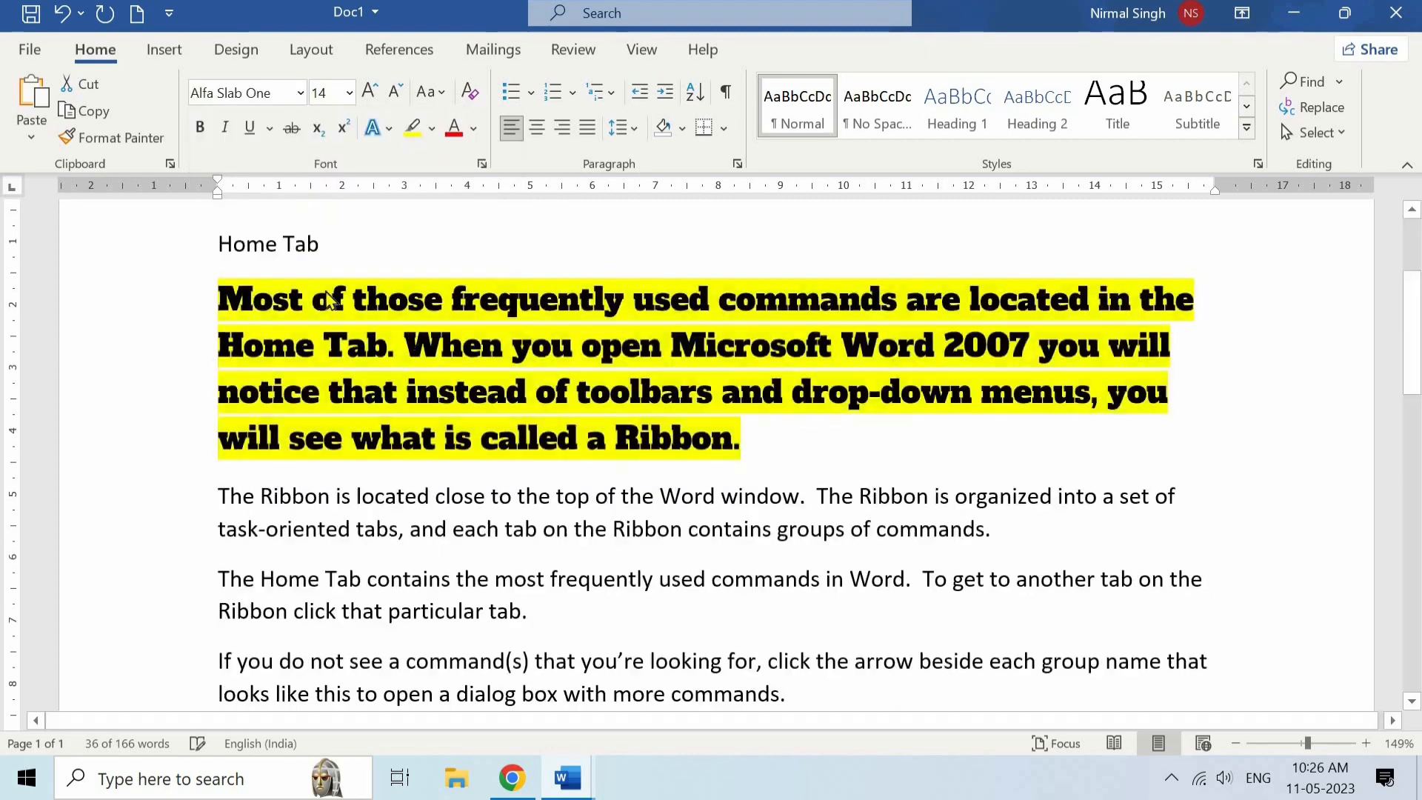
left_click(770, 429)
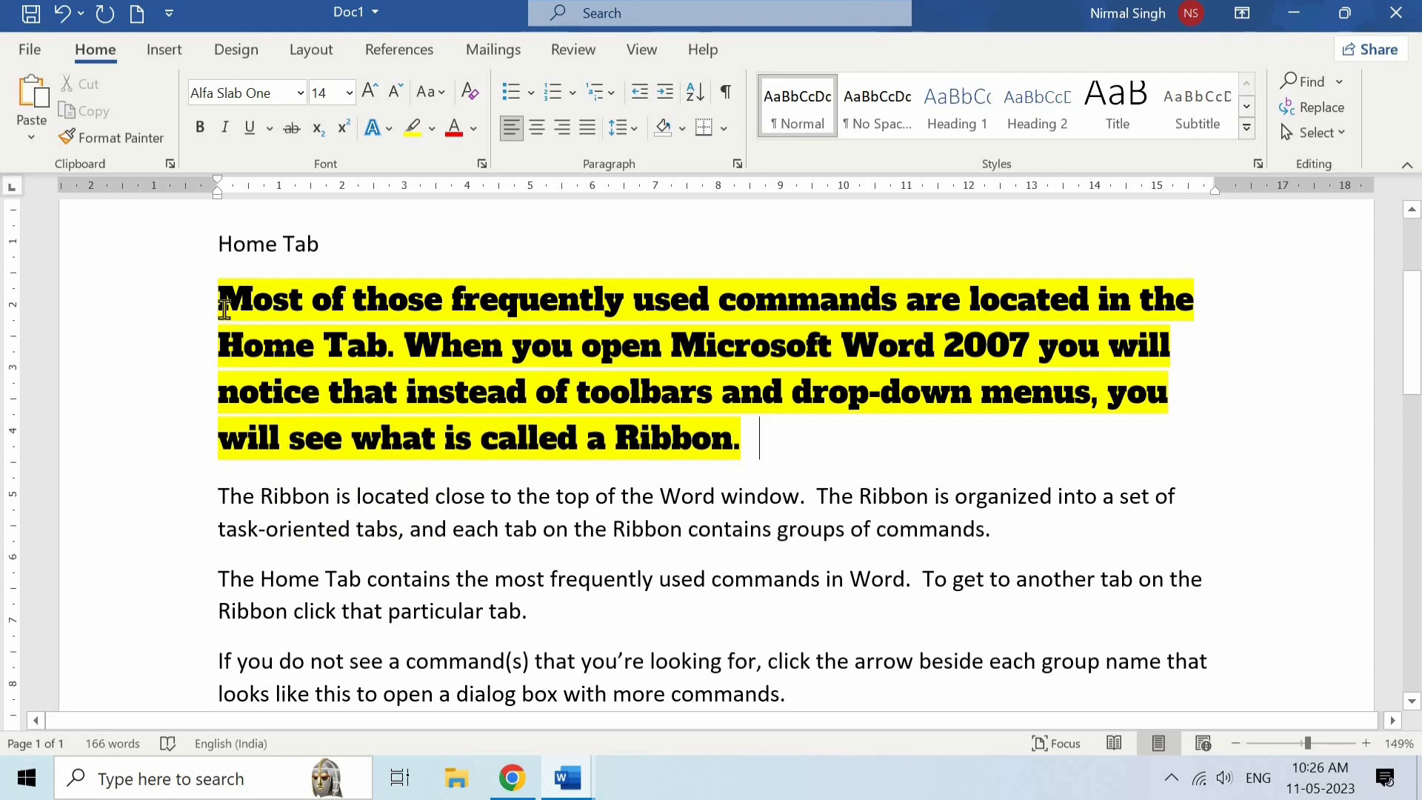
- Copy the first paragraph's formatting onto the second paragraph, "The Ribbon is located close to the top", with Format Painter
left_click_drag(221, 294, 728, 426)
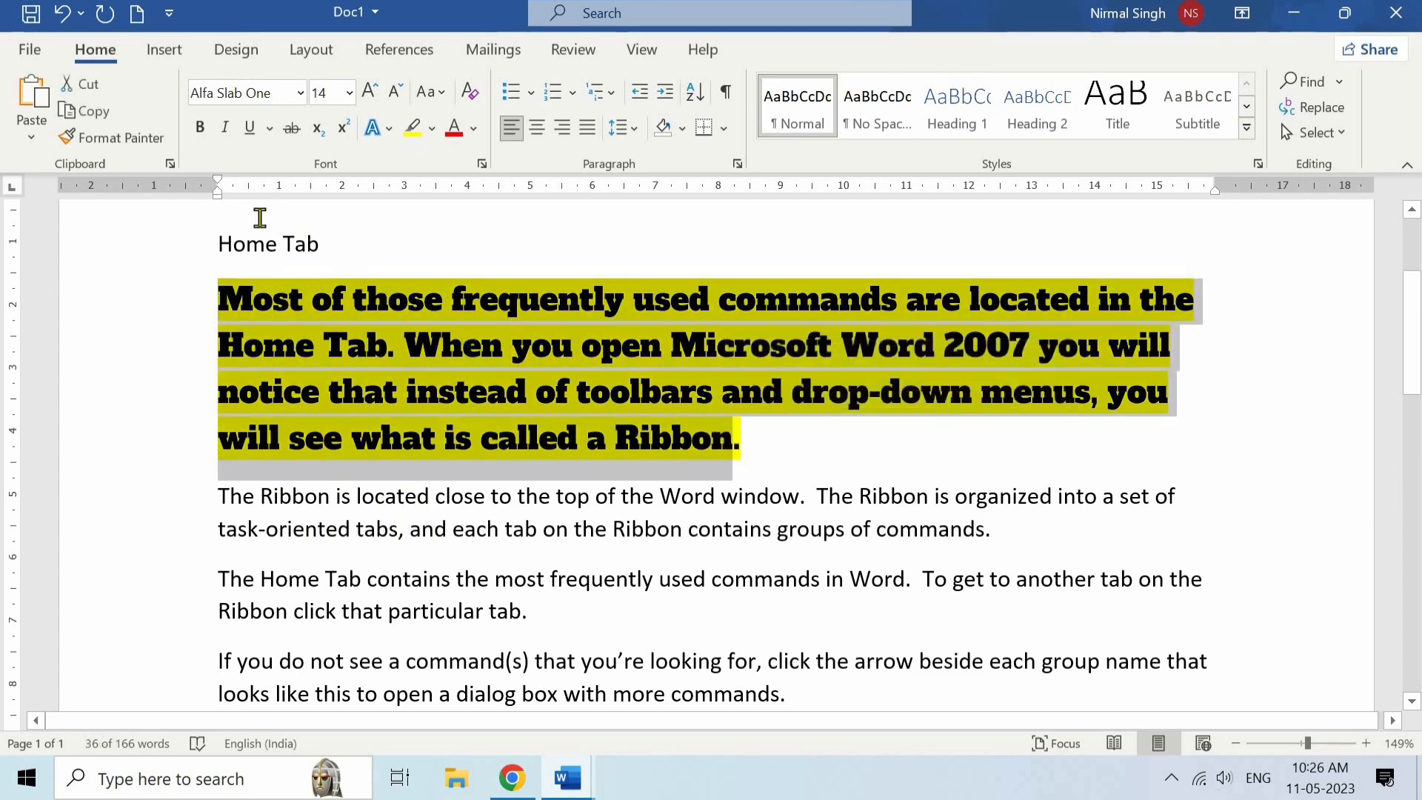
left_click(133, 139)
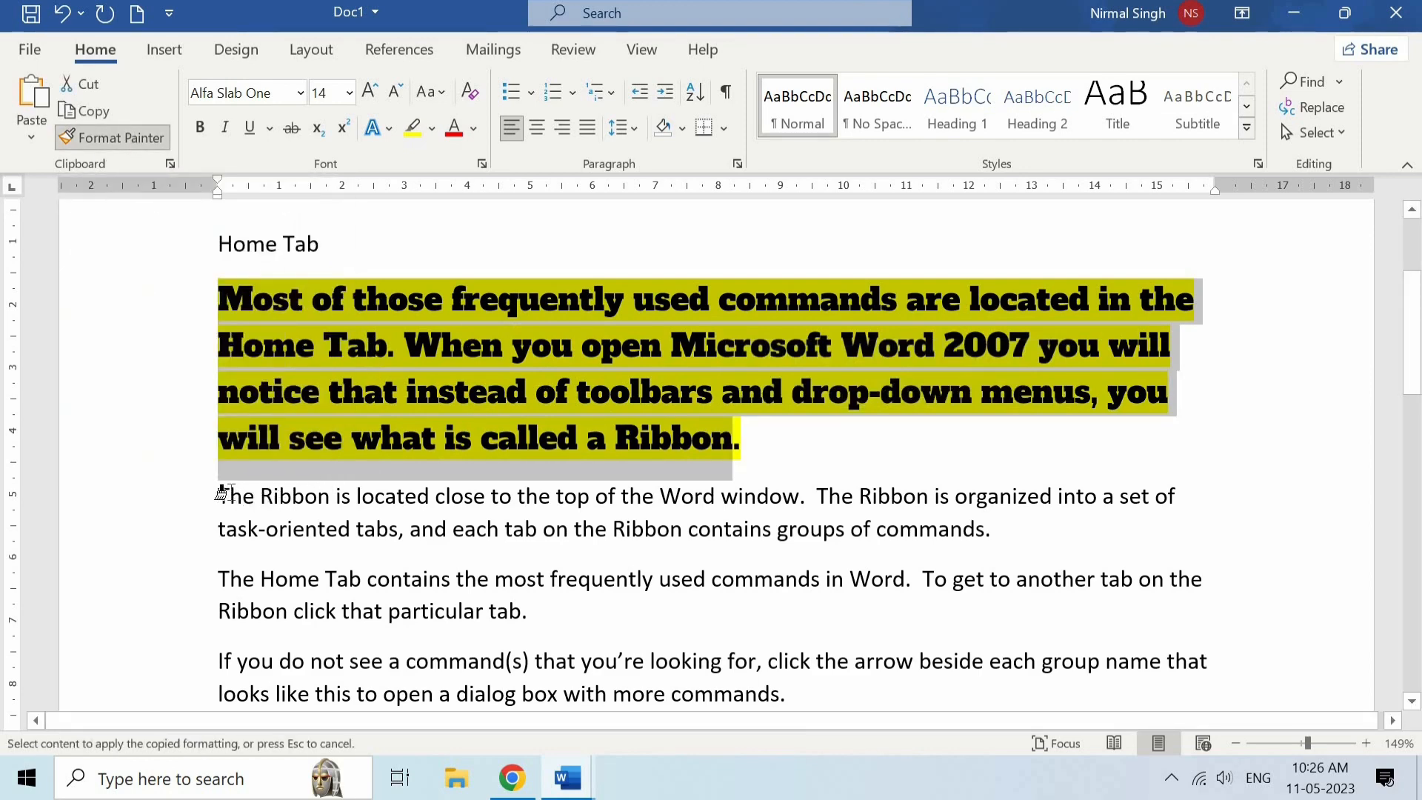
left_click_drag(340, 511, 1000, 549)
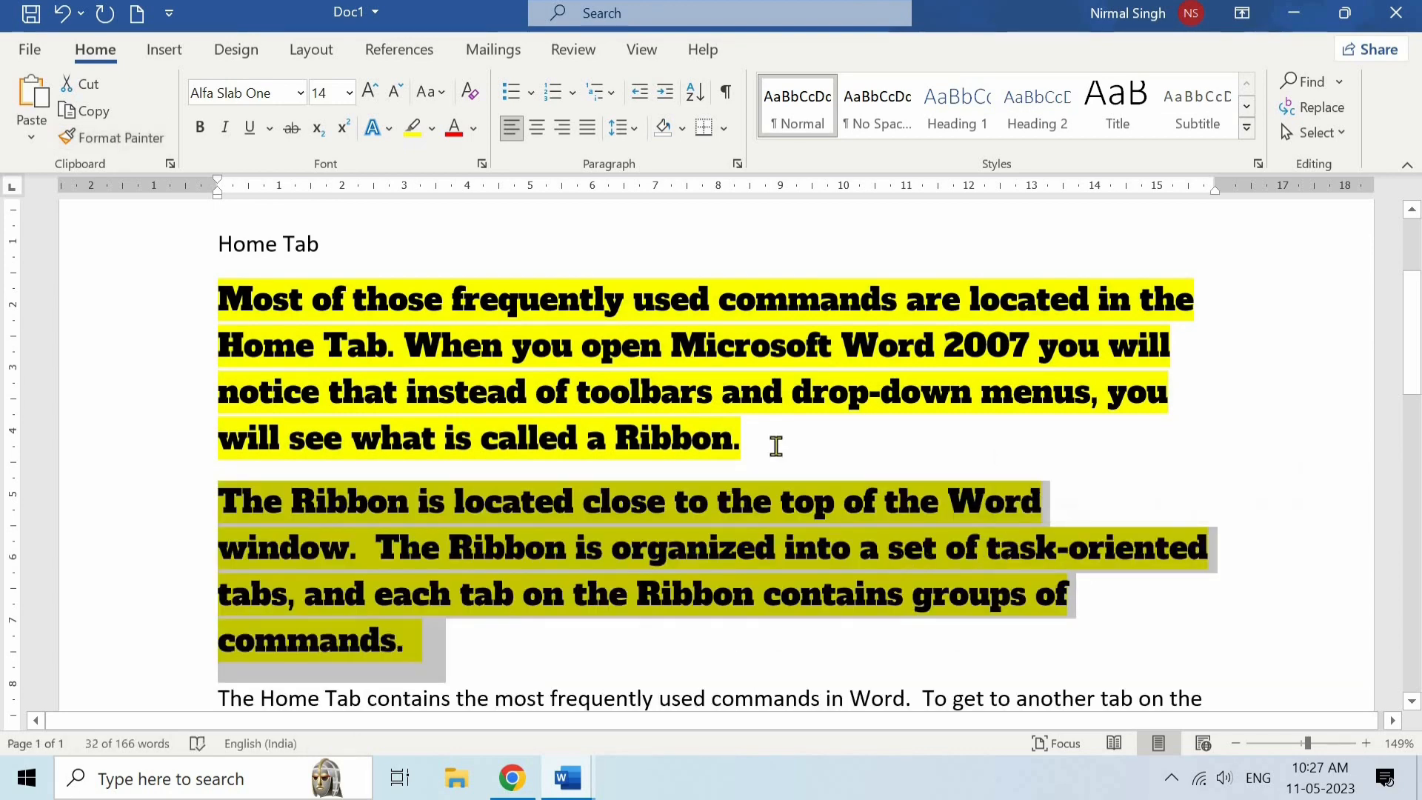
left_click(776, 446)
scroll(565, 454, "down", 1)
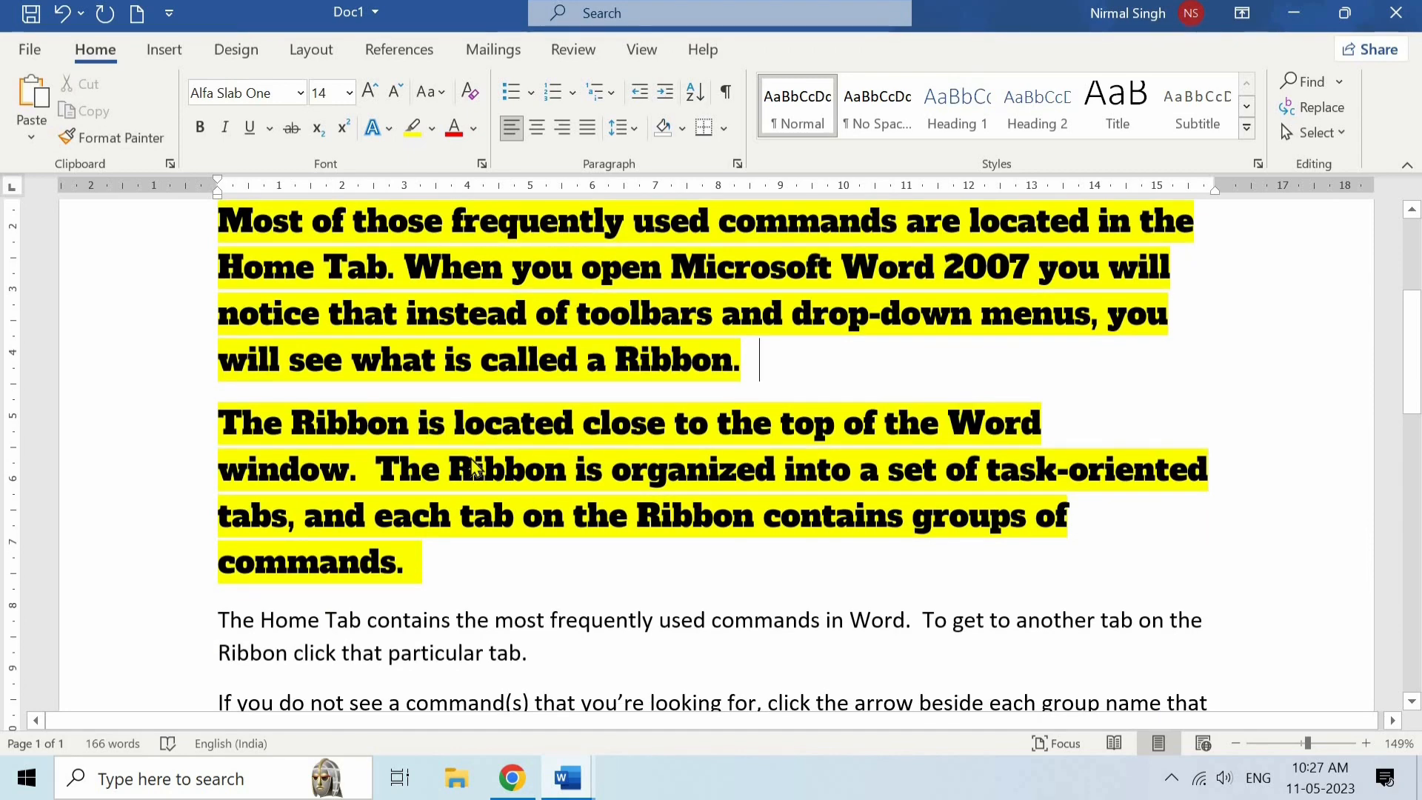
- Undo the painted formatting, font, font size and yellow highlight changes on the first two paragraphs
key("ctrl+z")
key("ctrl+z")
key("ctrl+z")
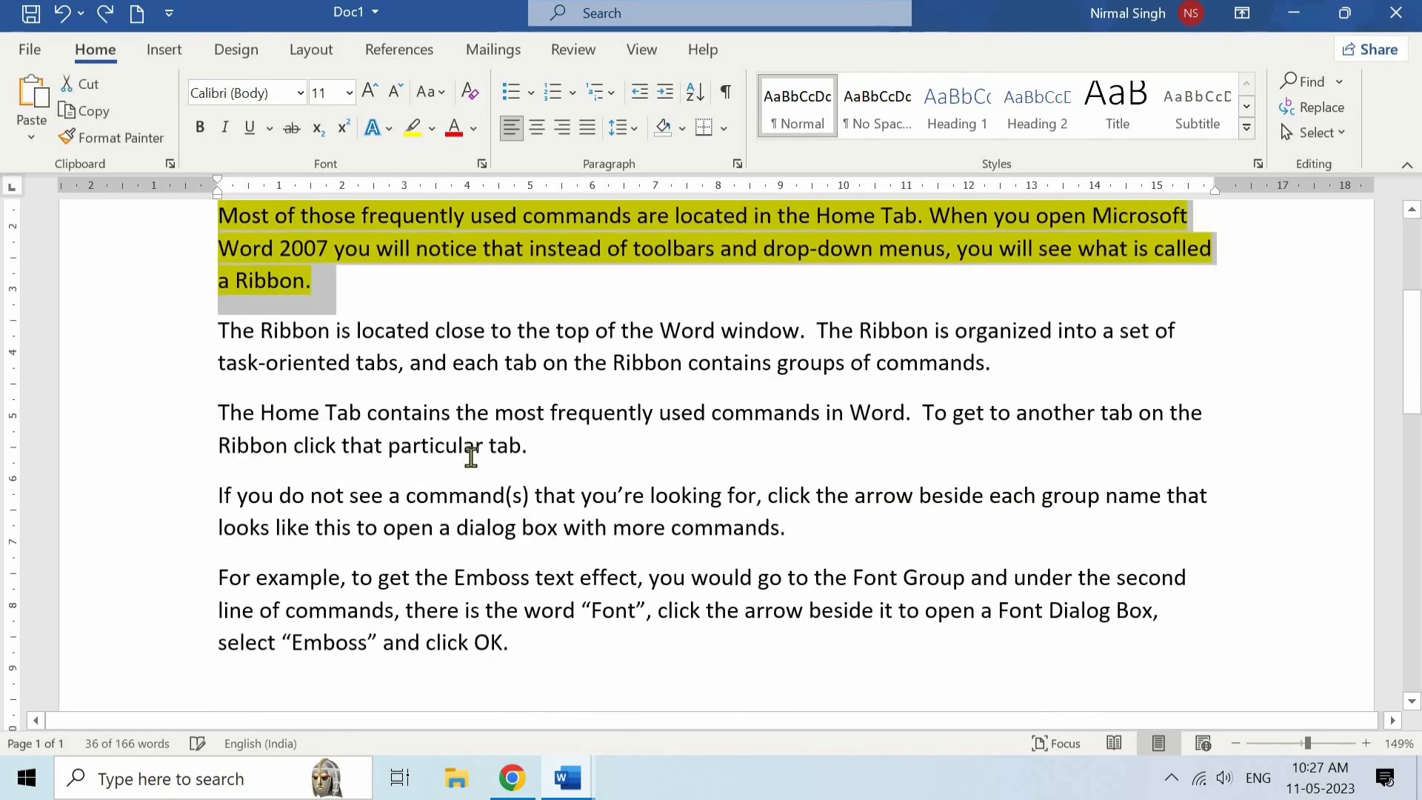
key("ctrl+z")
scroll(471, 456, "up", 2)
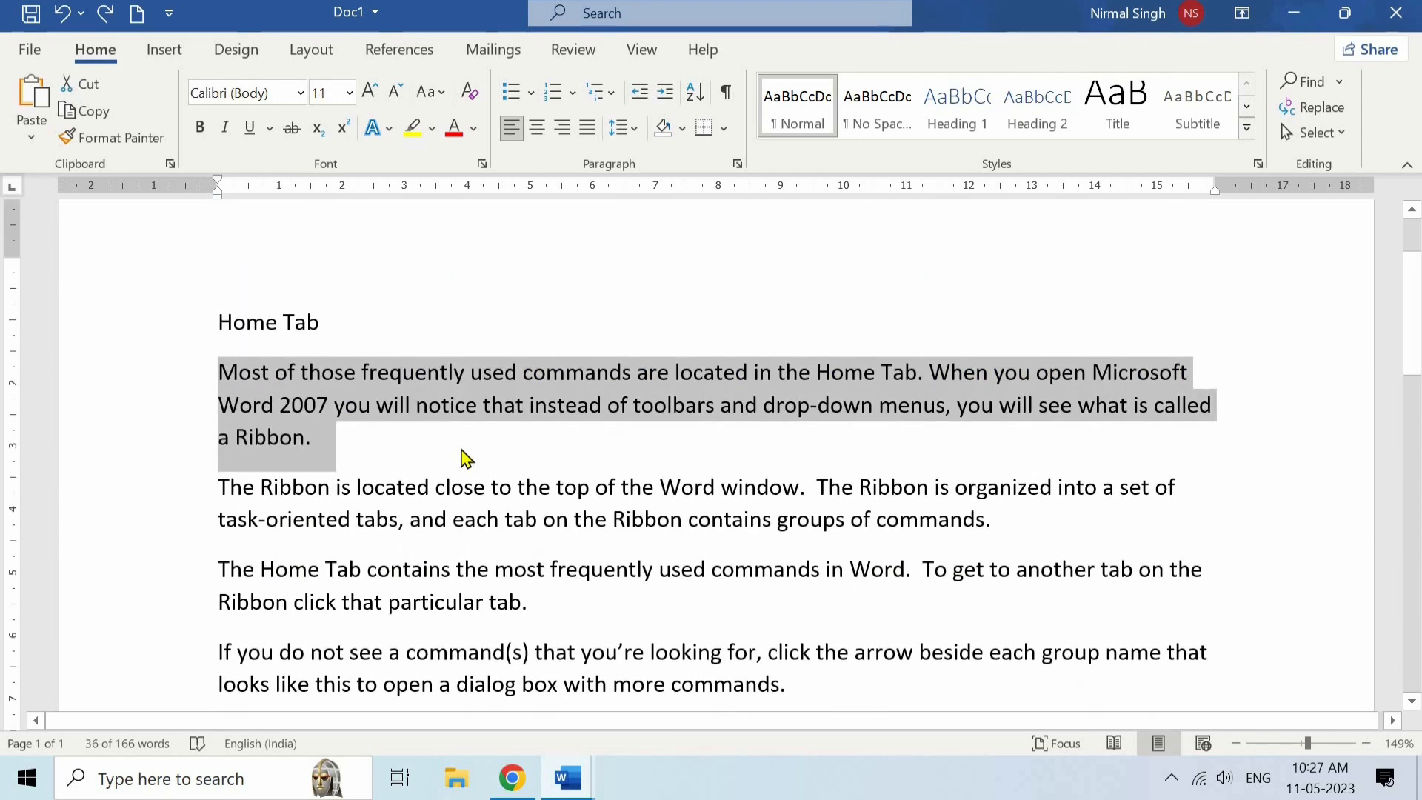
left_click(466, 457)
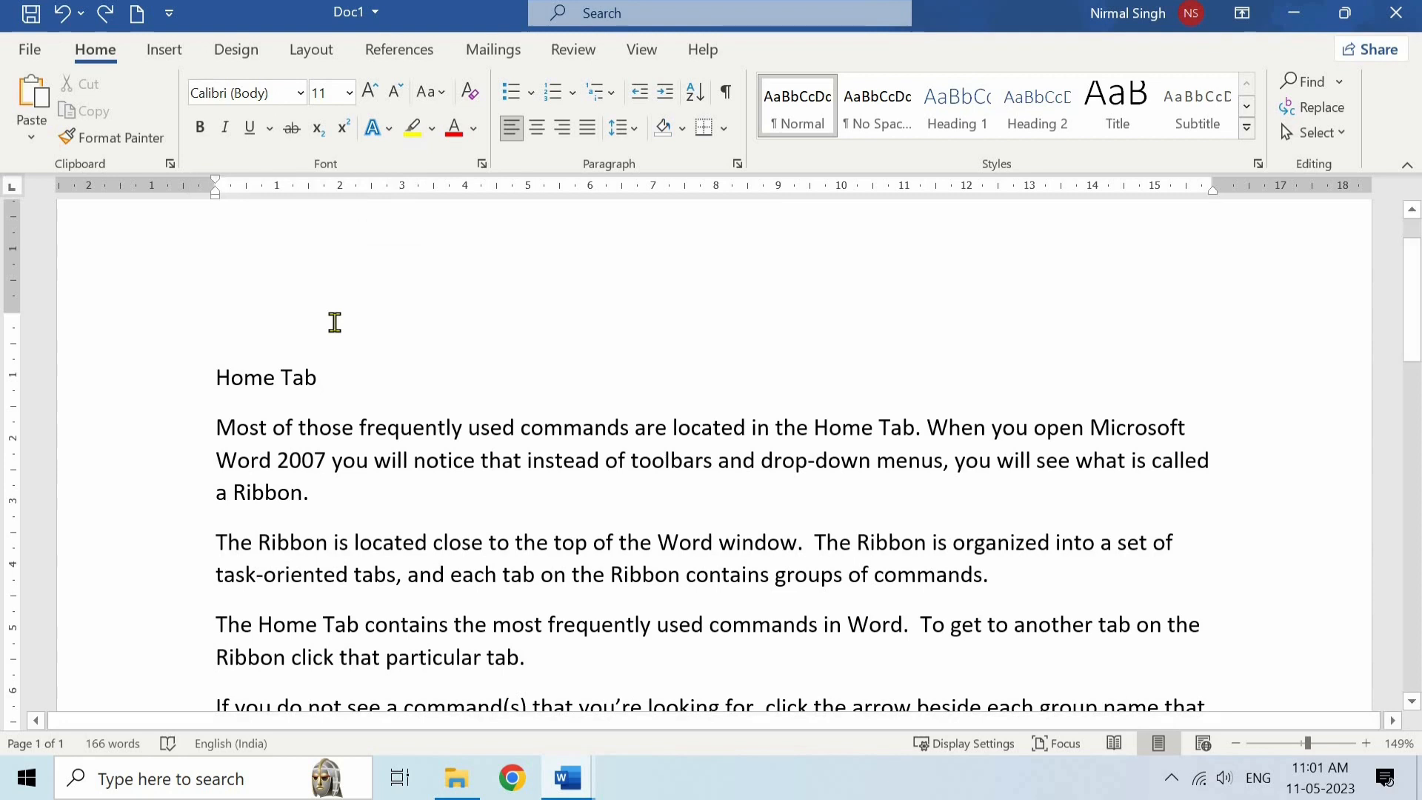
- Change the font of the "Home Tab" heading to Alfa Slab One
scroll(334, 322, "down", 2)
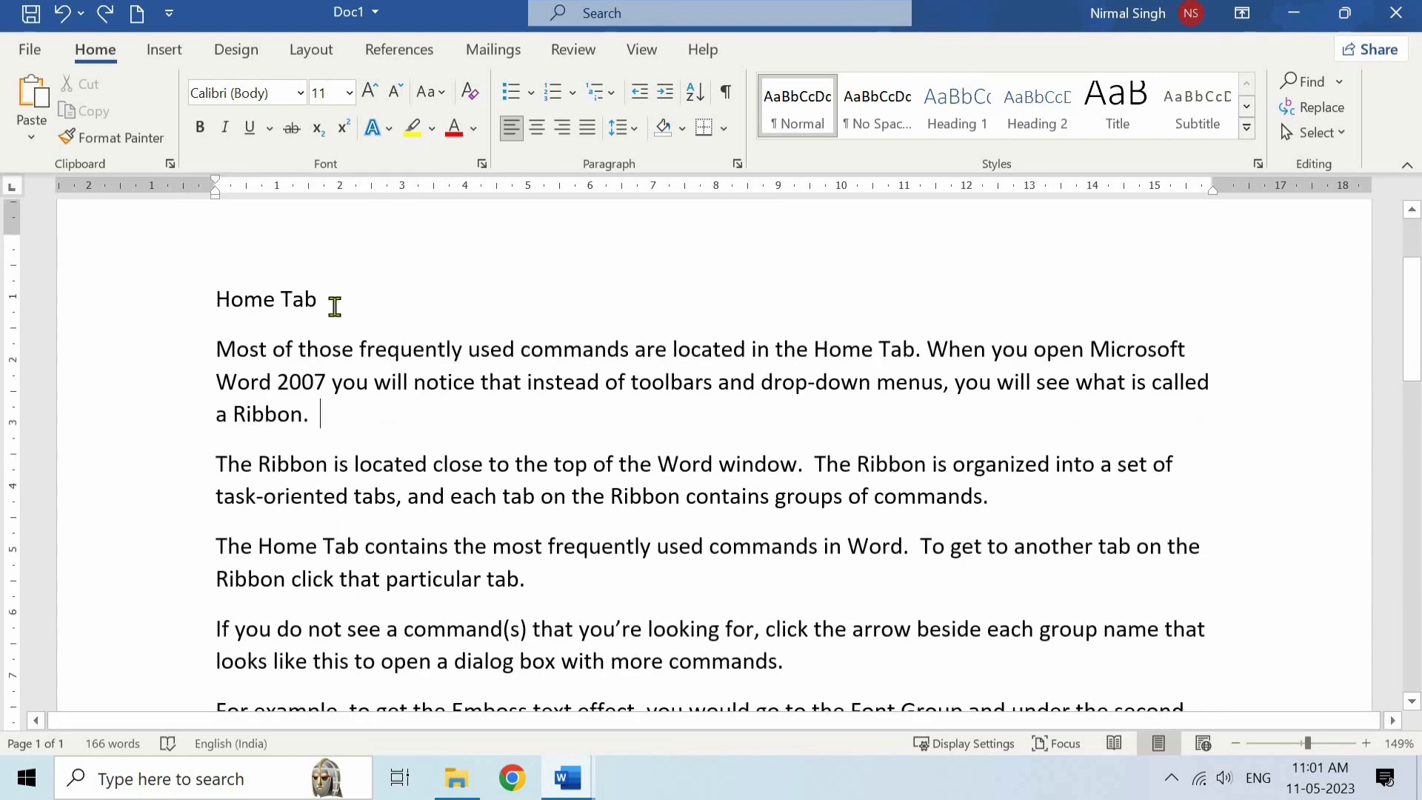
triple_click(221, 299)
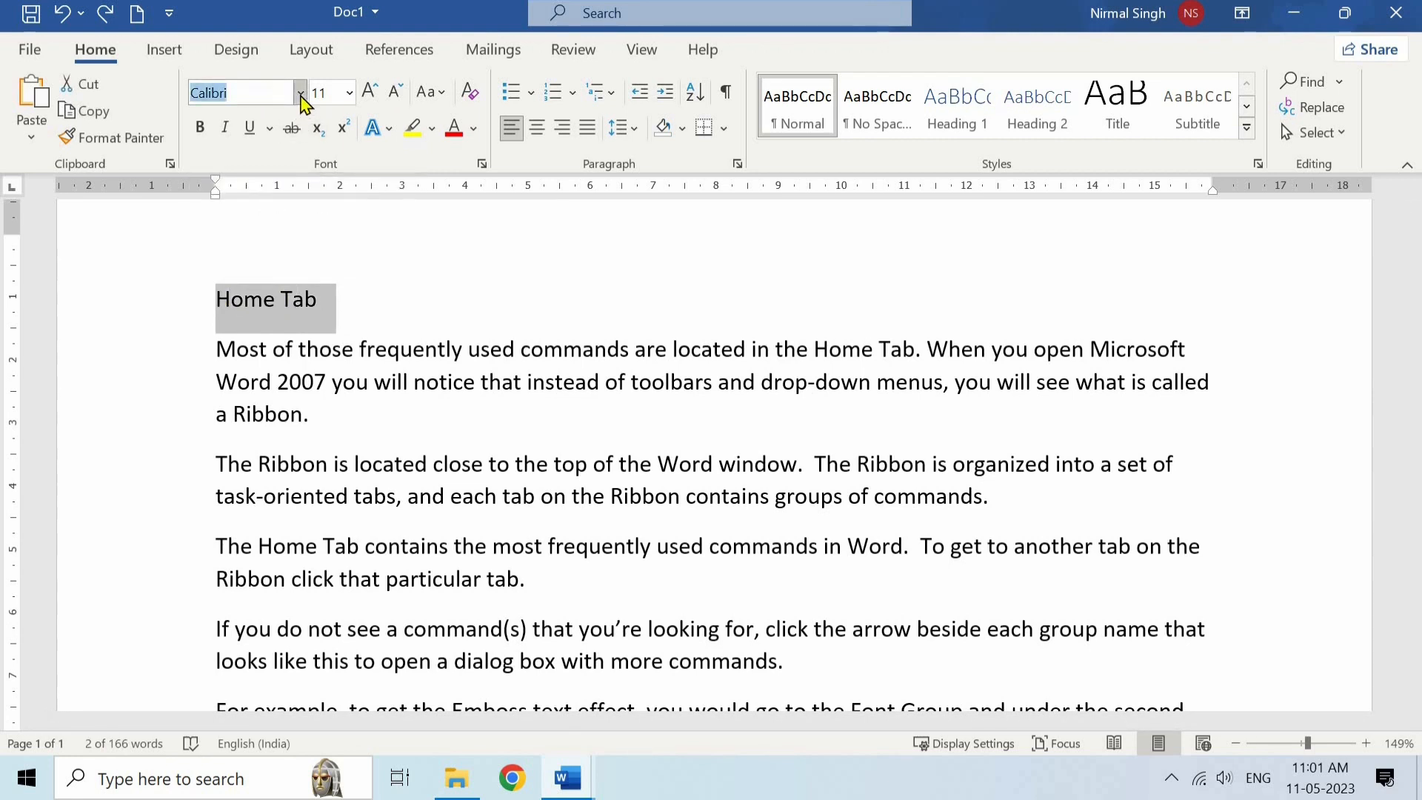
left_click(301, 92)
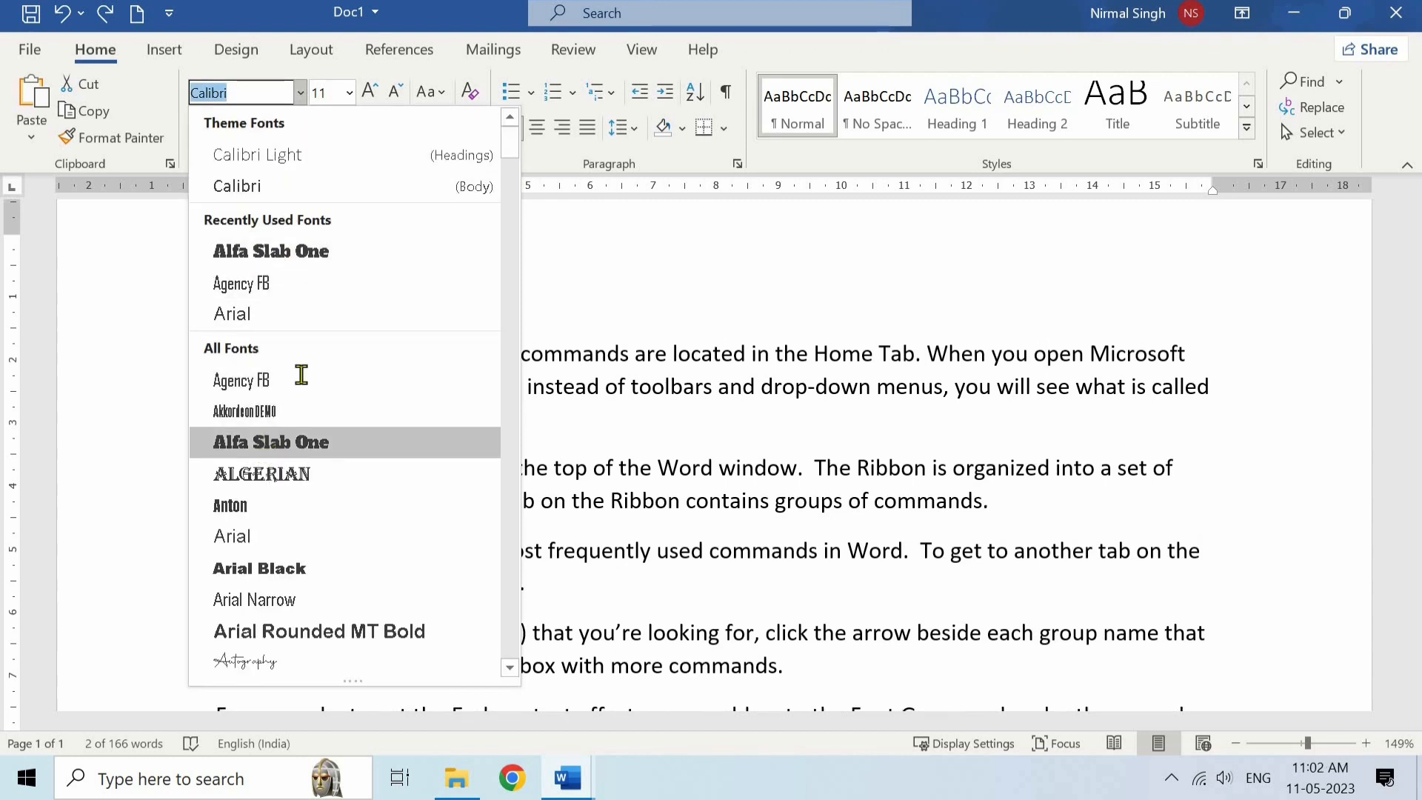
left_click(301, 442)
left_click(376, 314)
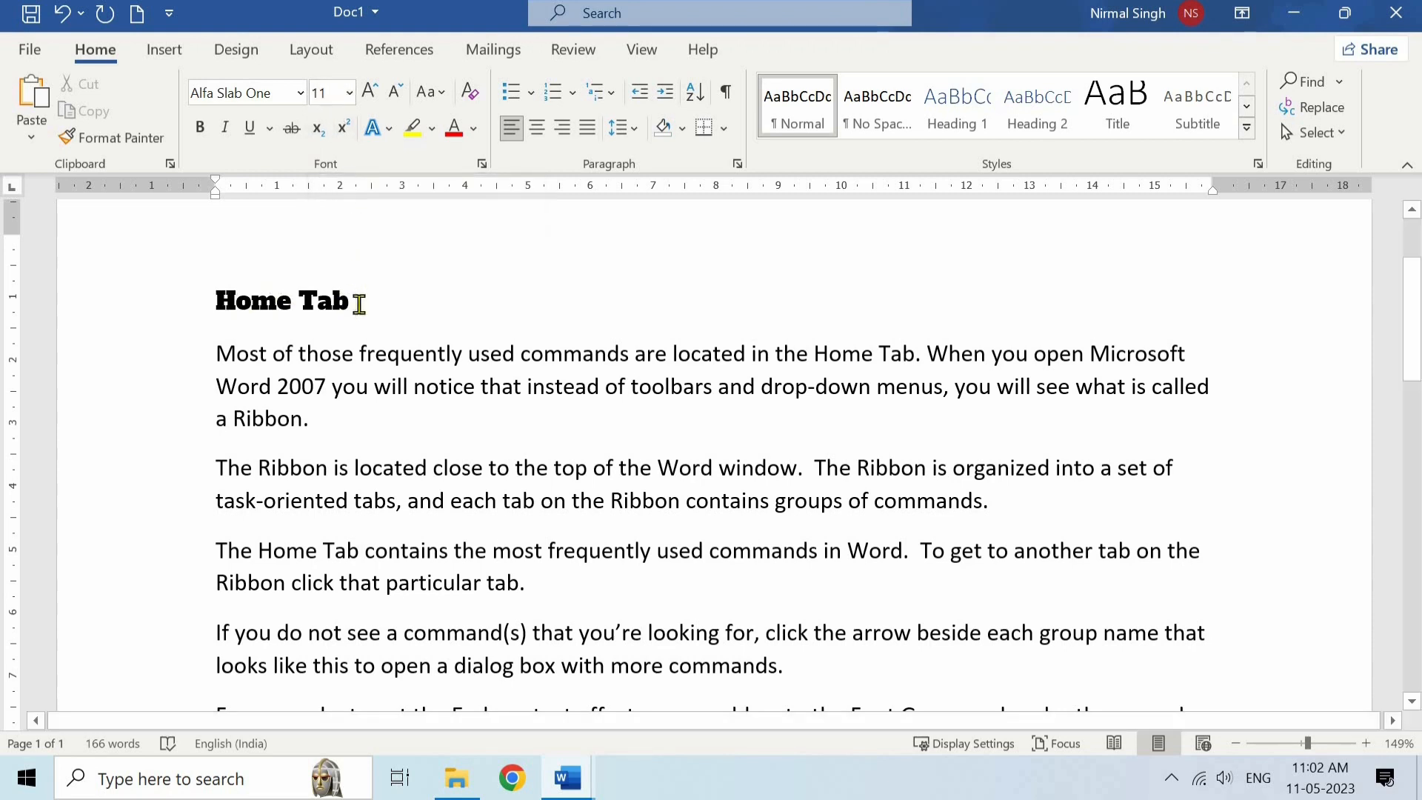
- Set the "Home Tab" heading's font size to 14 and try entering a size value directly
left_click_drag(359, 304, 222, 300)
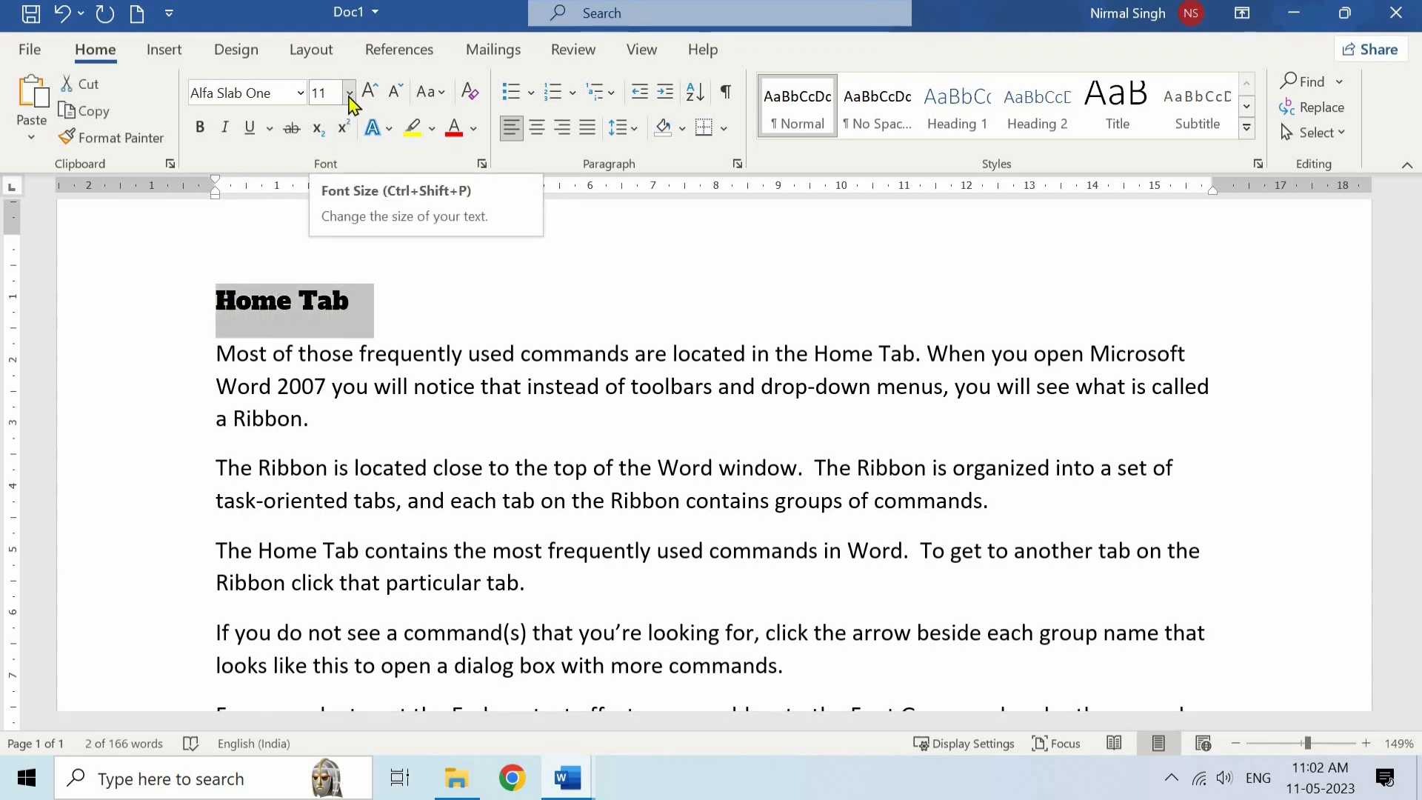
left_click(349, 97)
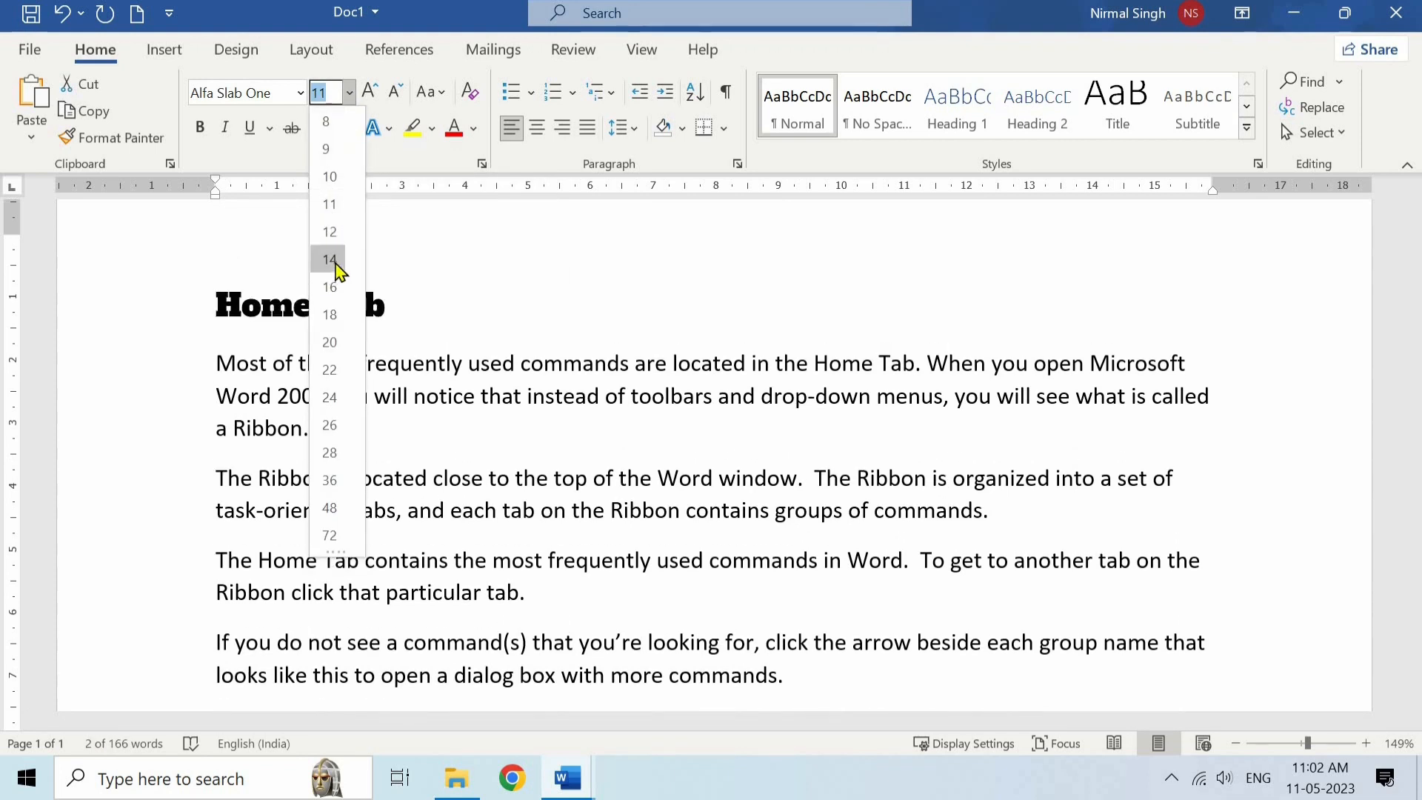
left_click(330, 259)
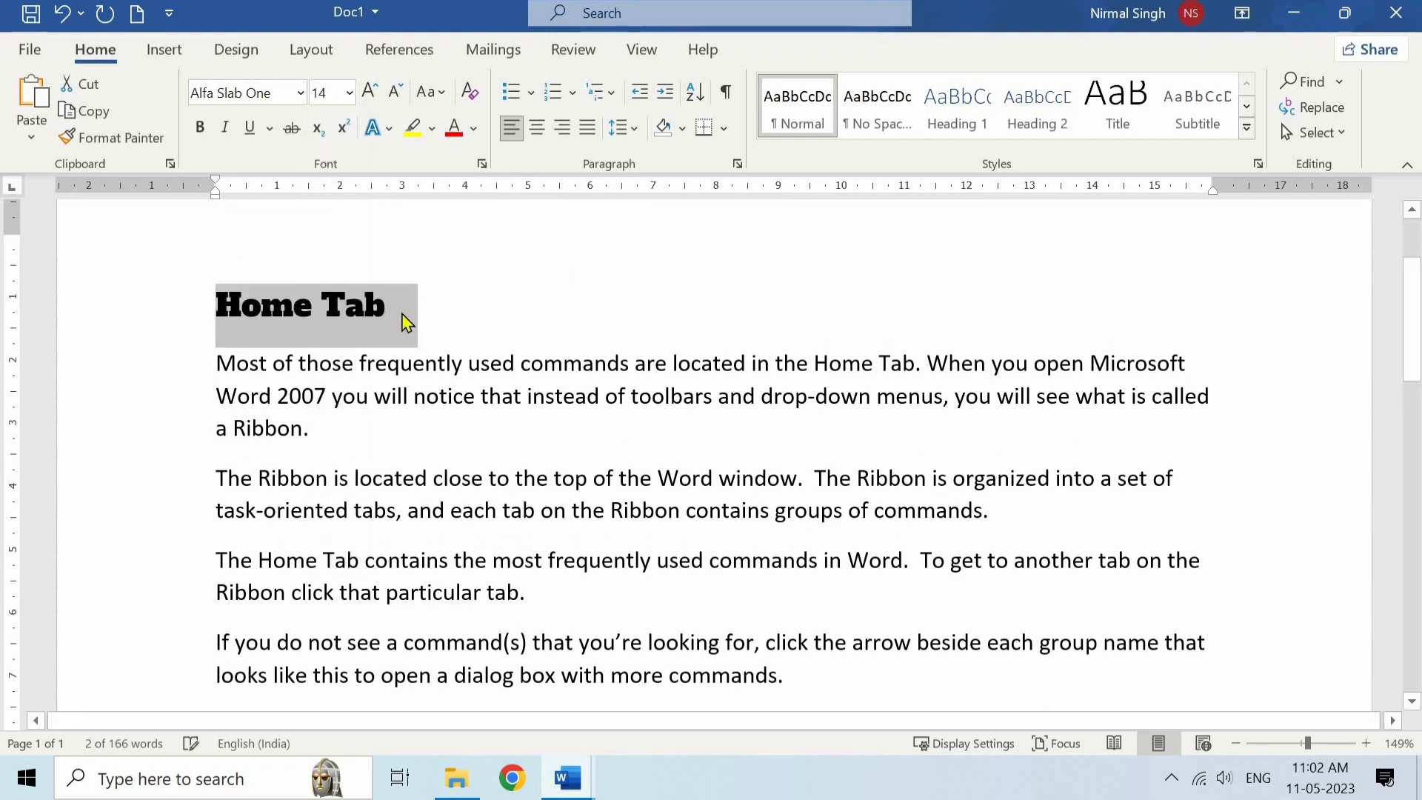
left_click(403, 320)
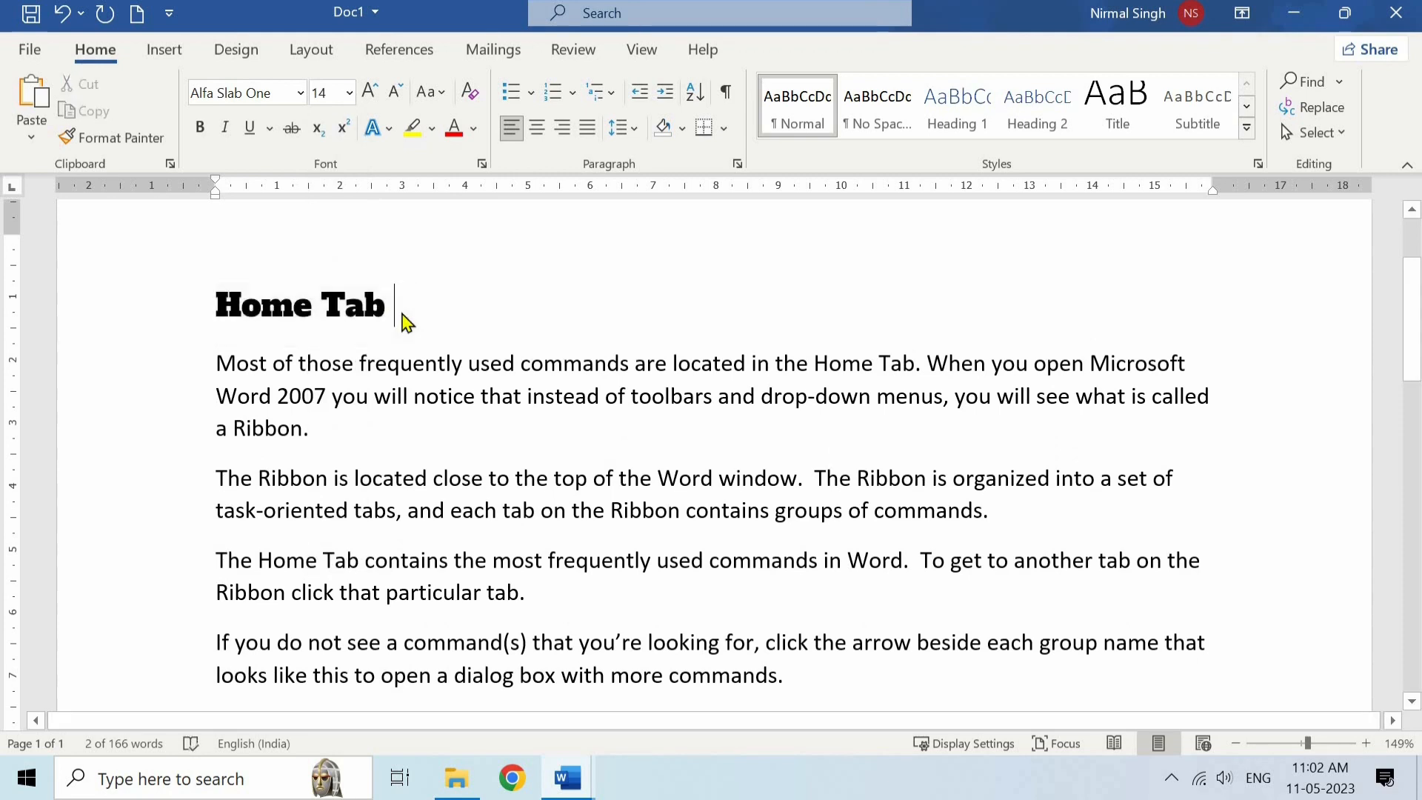
left_click(331, 97)
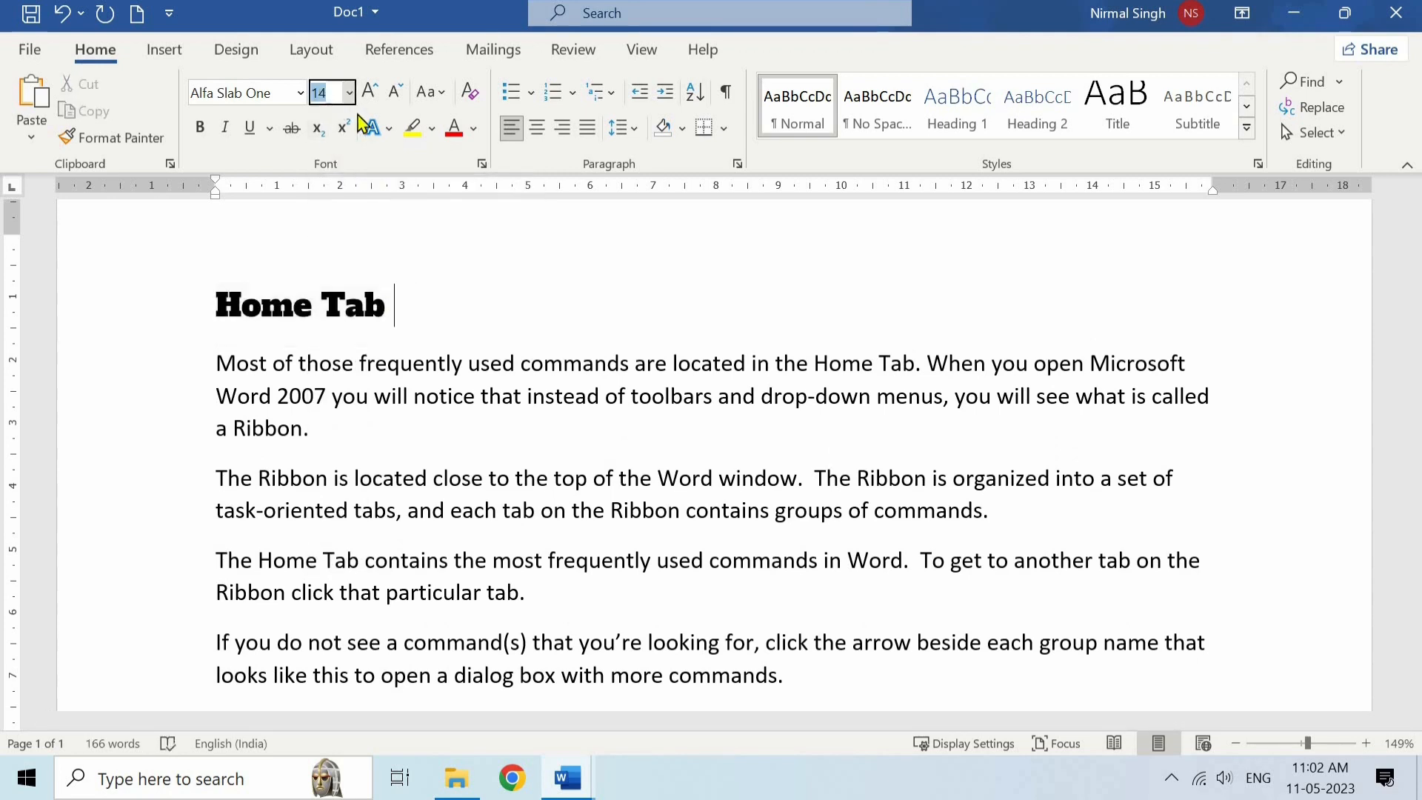
type("12")
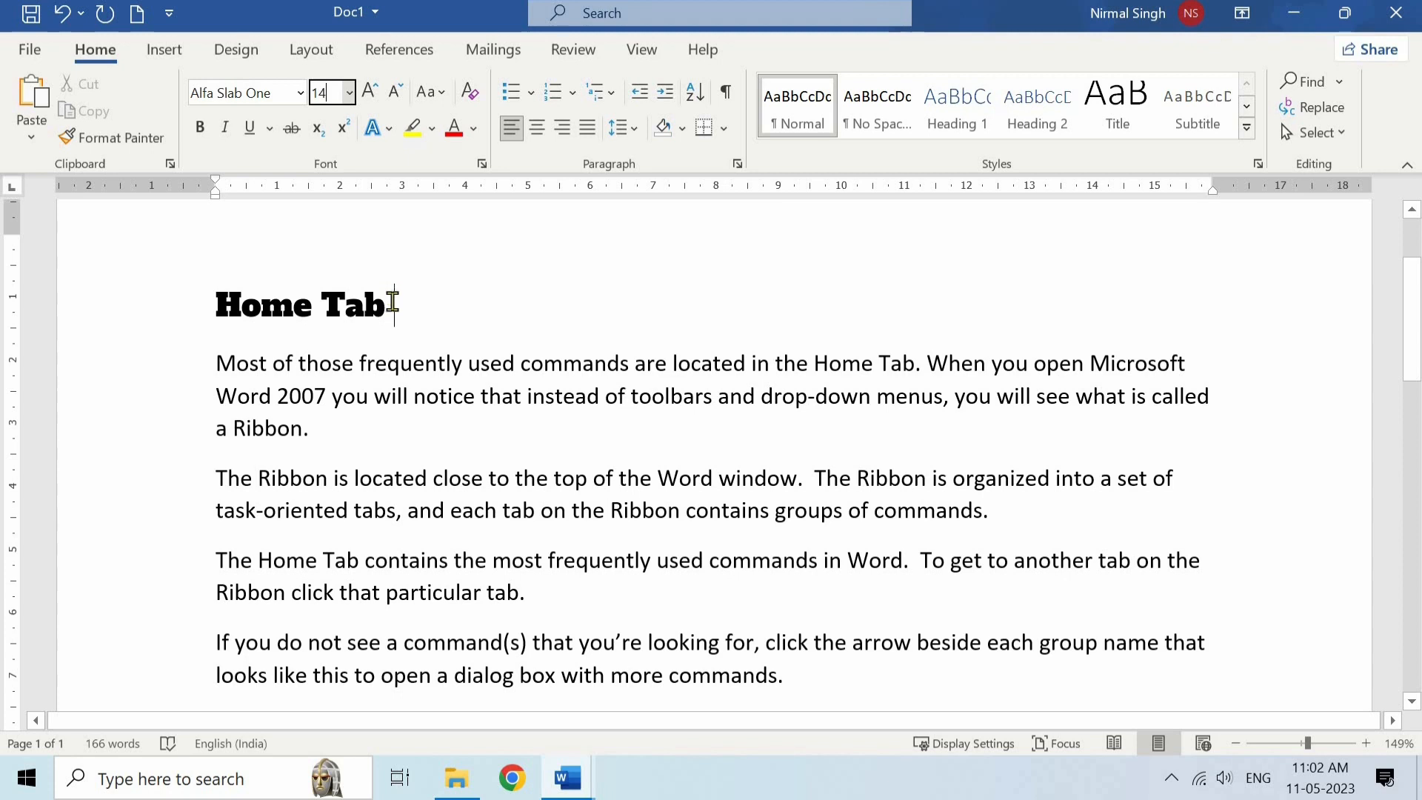
- Enlarge the "Home Tab" heading in increments to size 18 and reduce it in increments back to 14
left_click_drag(393, 302, 222, 305)
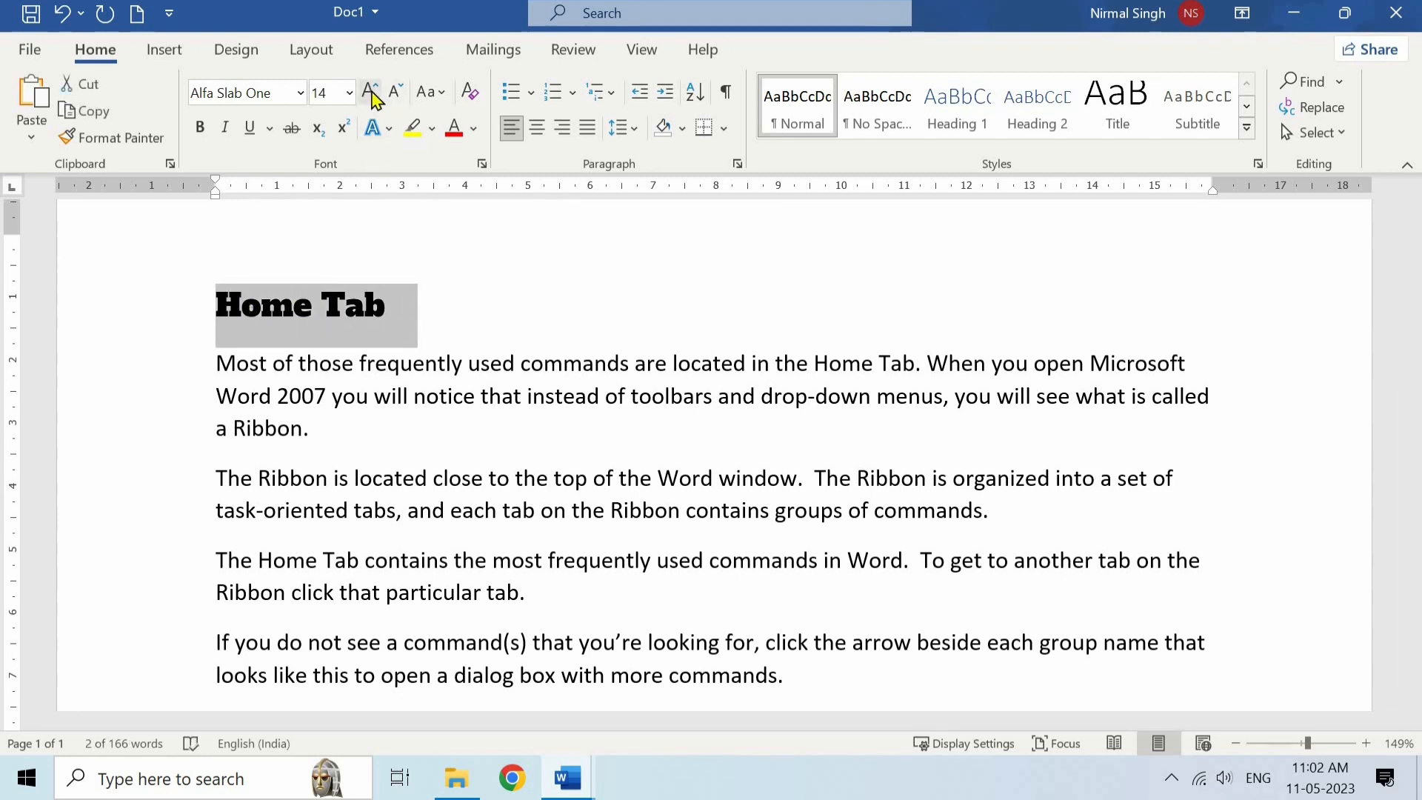
left_click(372, 94)
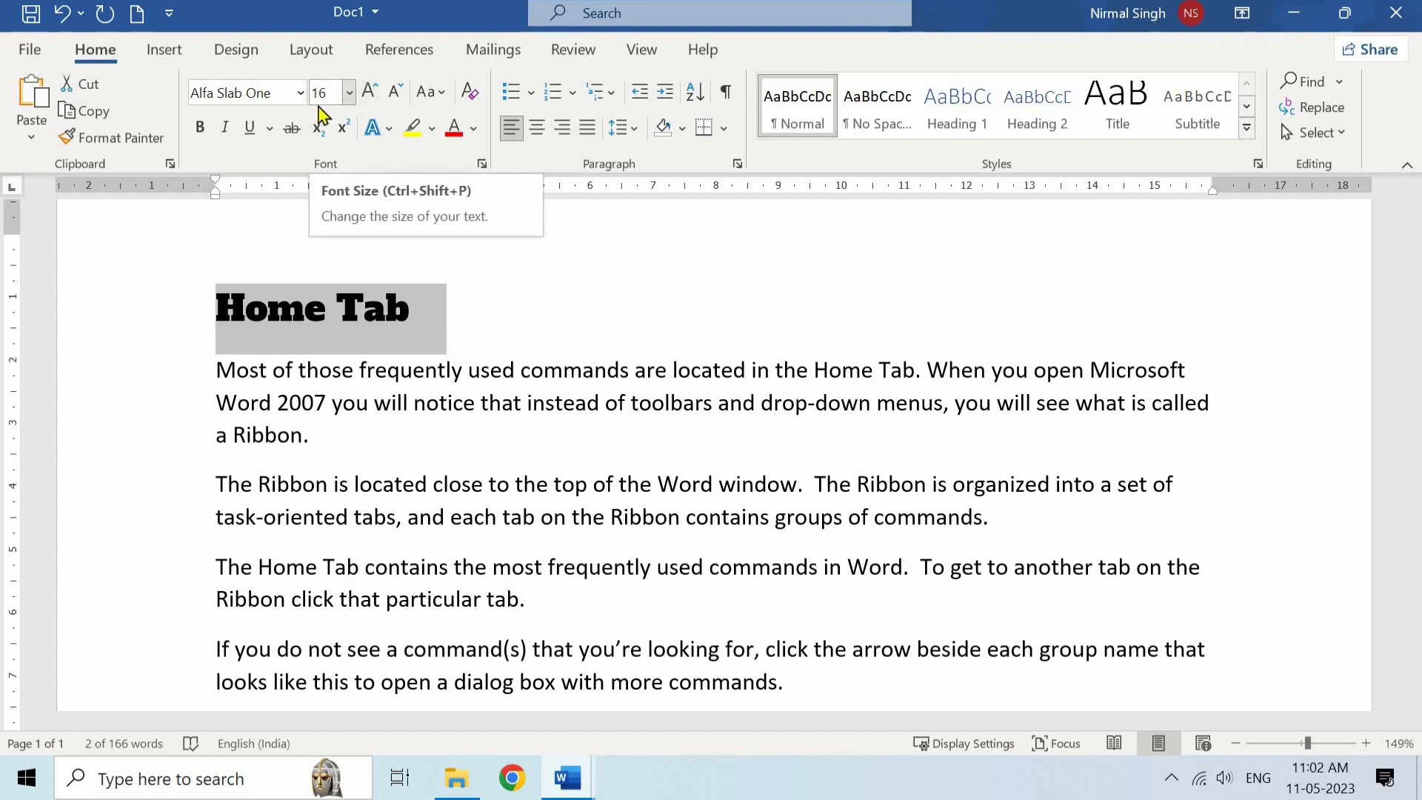
left_click(370, 93)
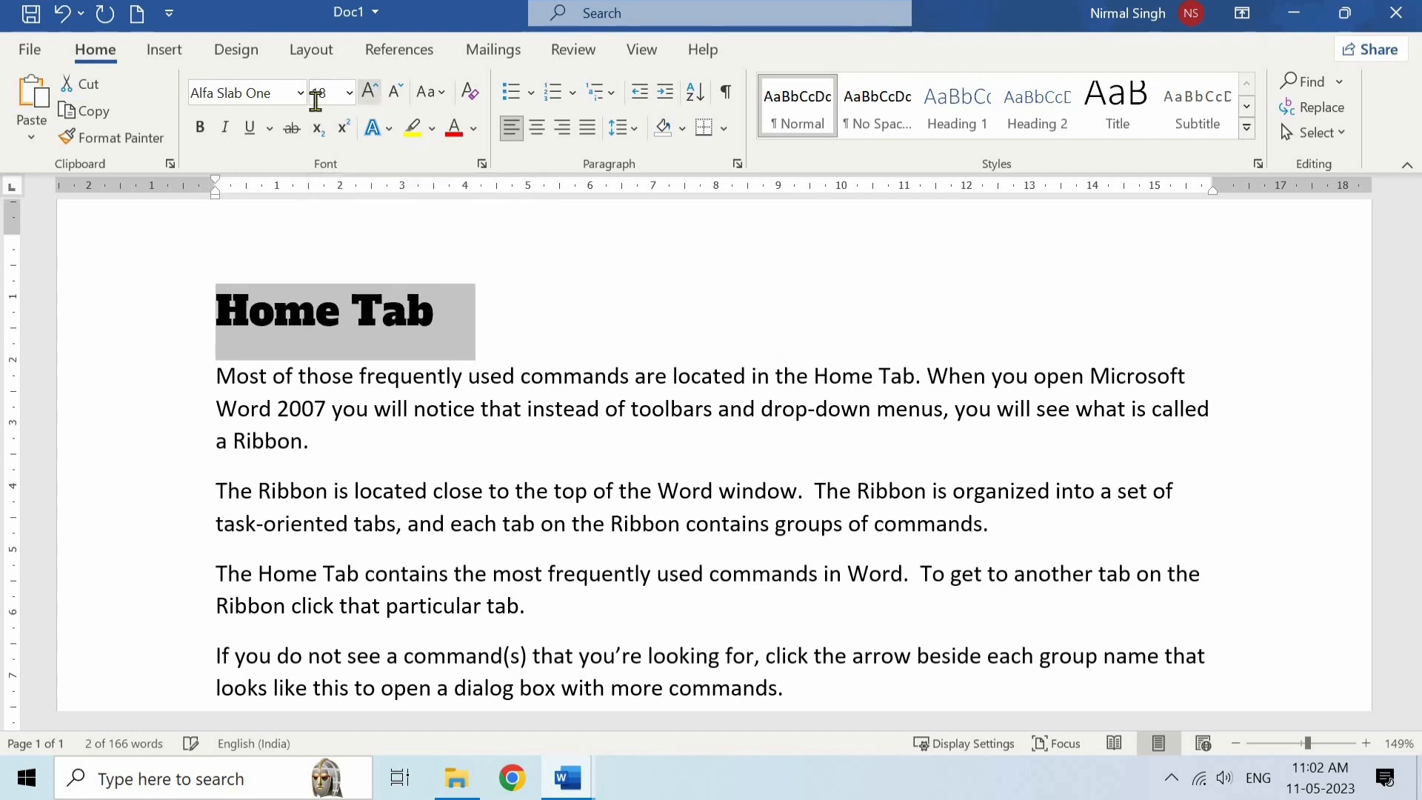
left_click(397, 95)
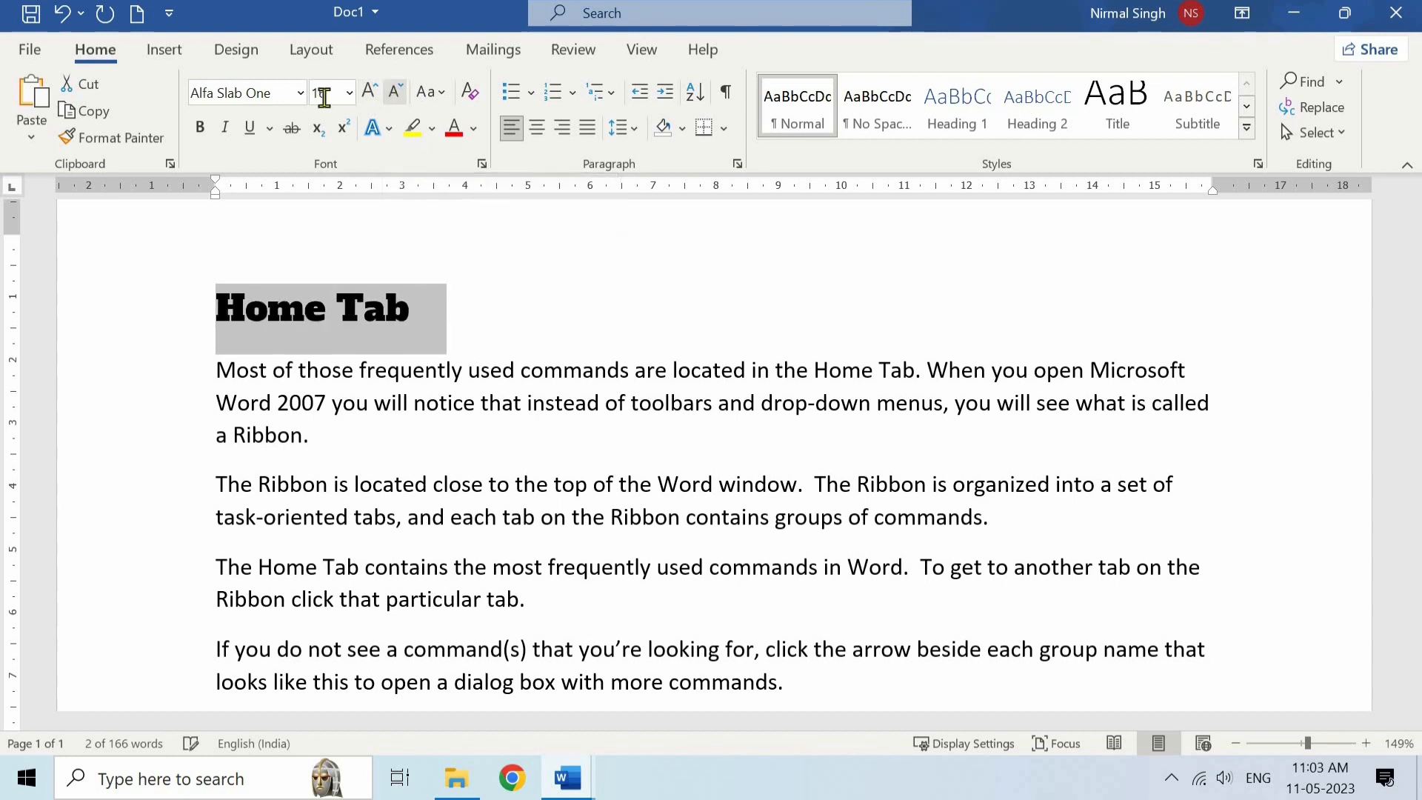
left_click(398, 100)
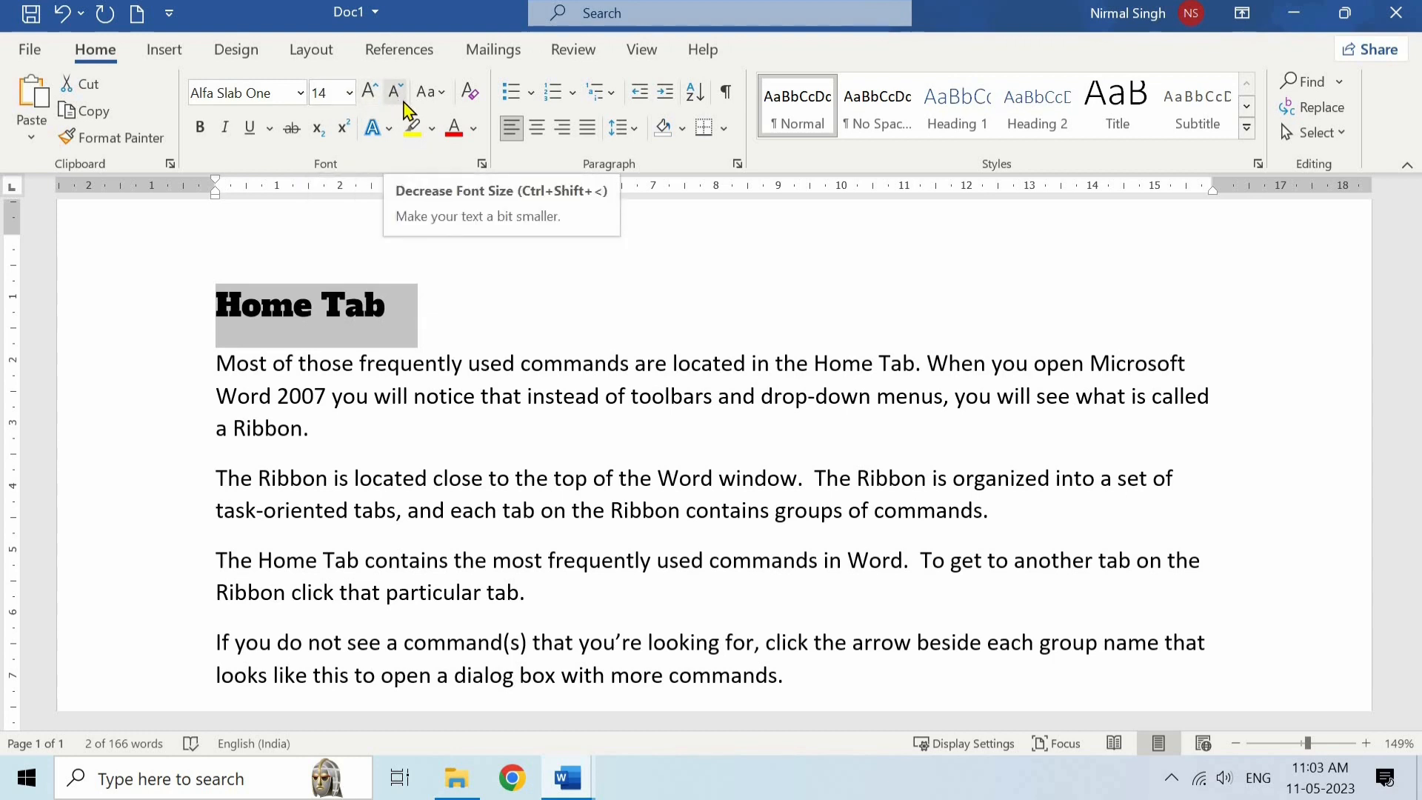
- Change the first body paragraph below the "Home Tab" heading to lowercase
left_click(423, 363)
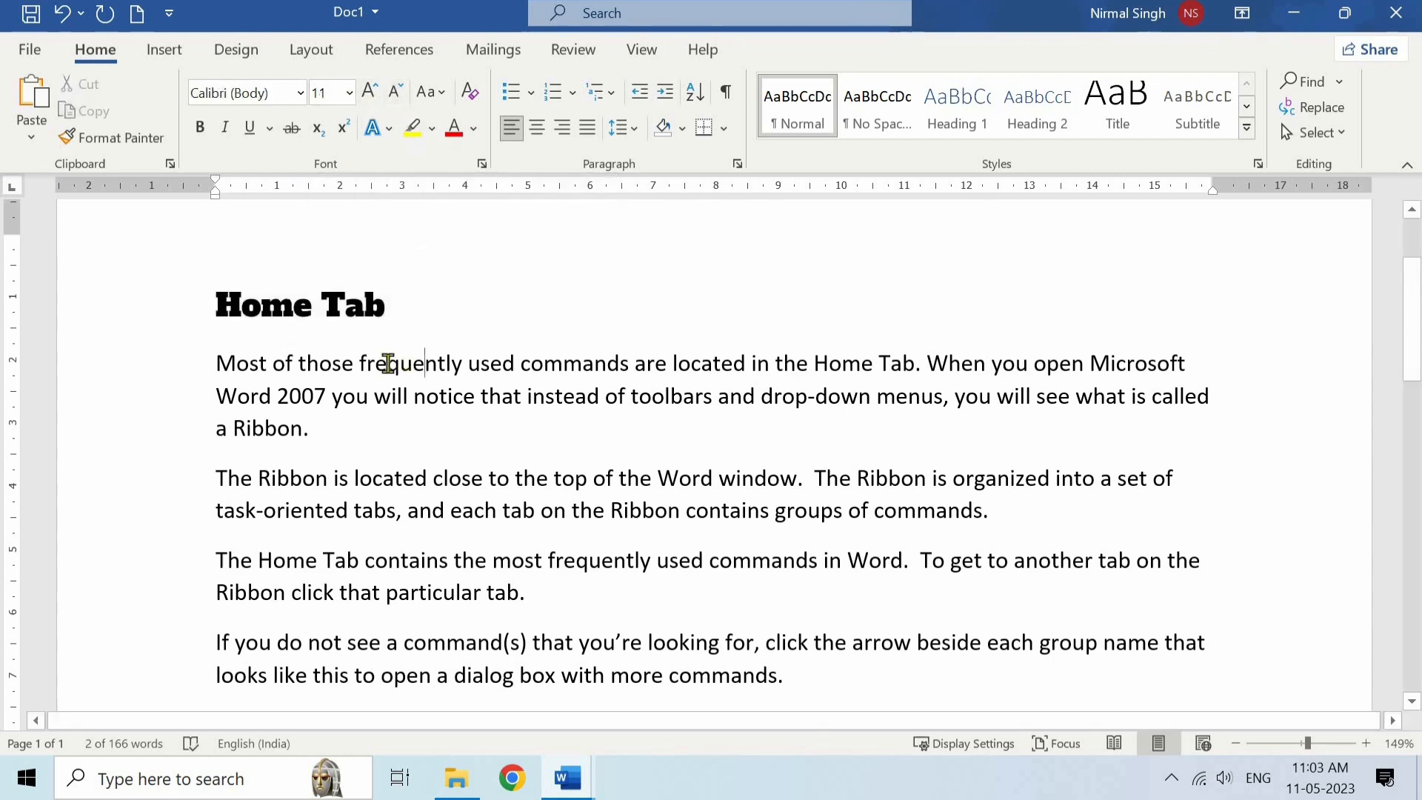
left_click_drag(220, 358, 321, 431)
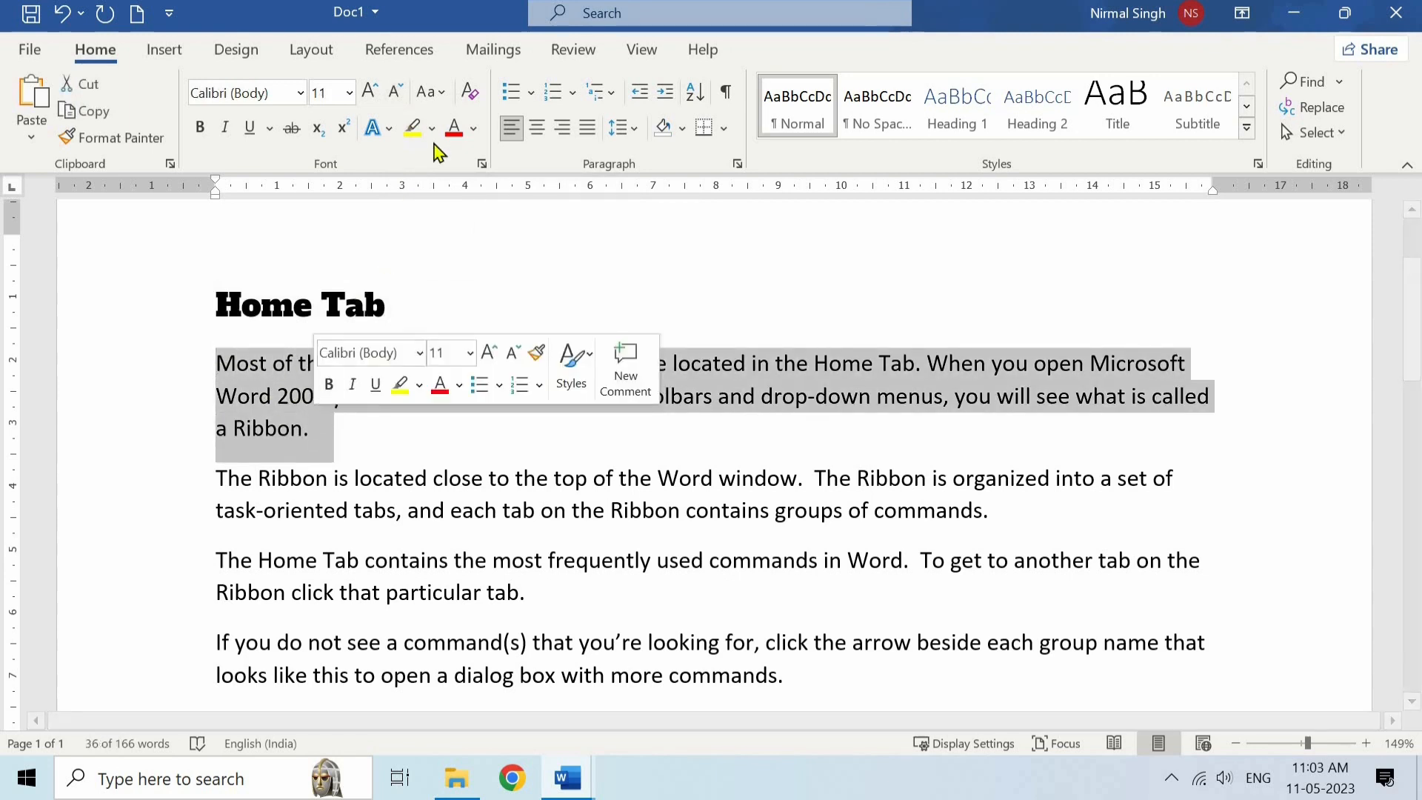
left_click(438, 93)
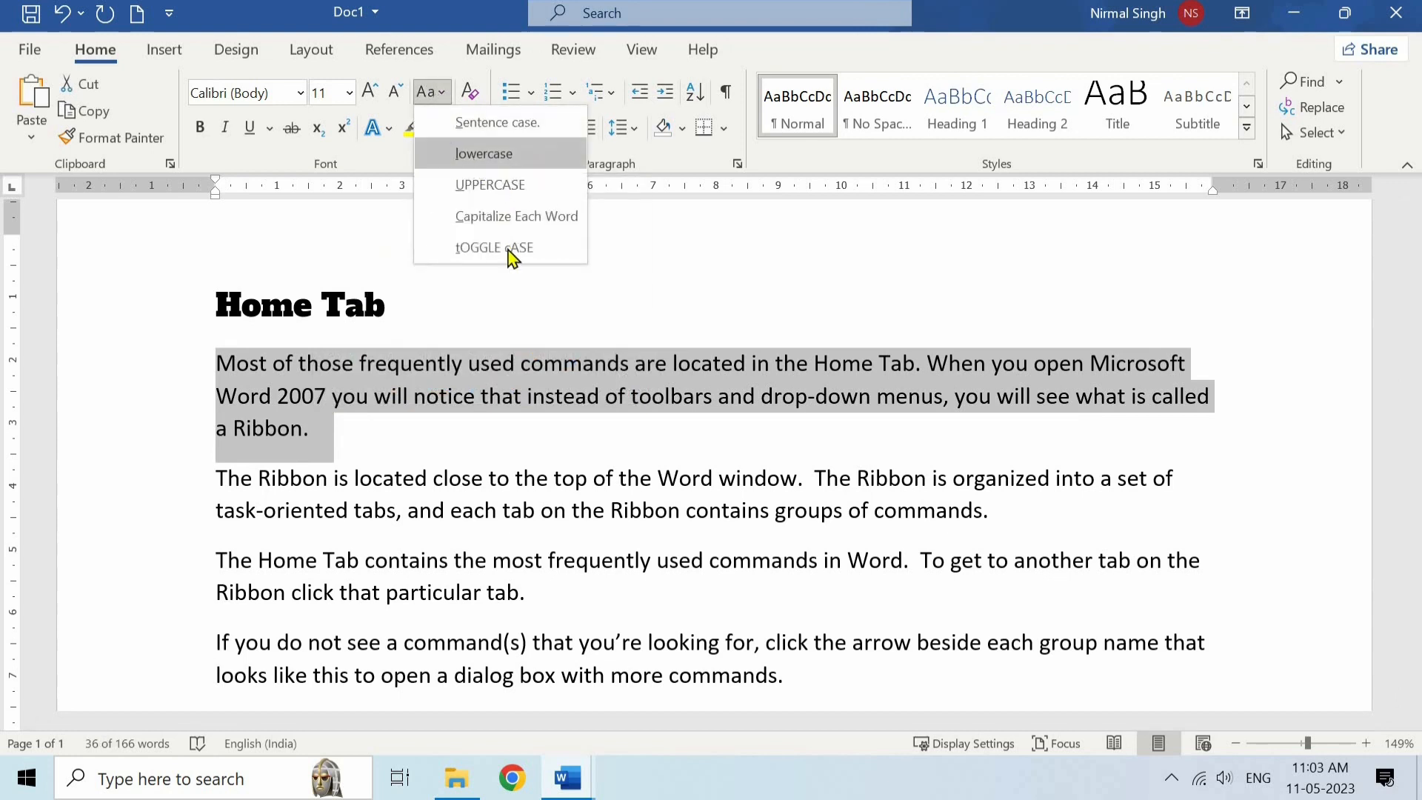
left_click(501, 162)
left_click(408, 422)
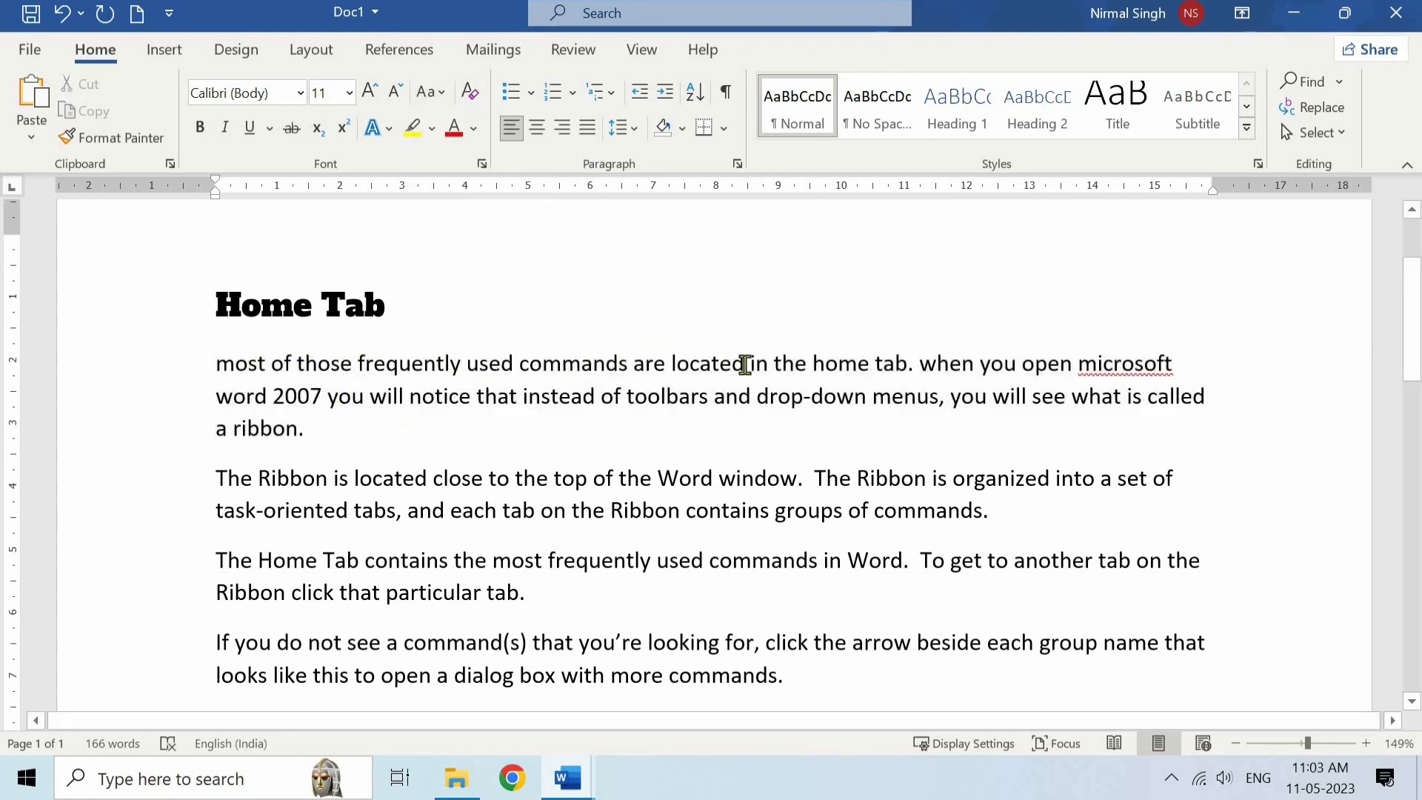
- Change the case of the first body paragraph to UPPERCASE
triple_click(234, 379)
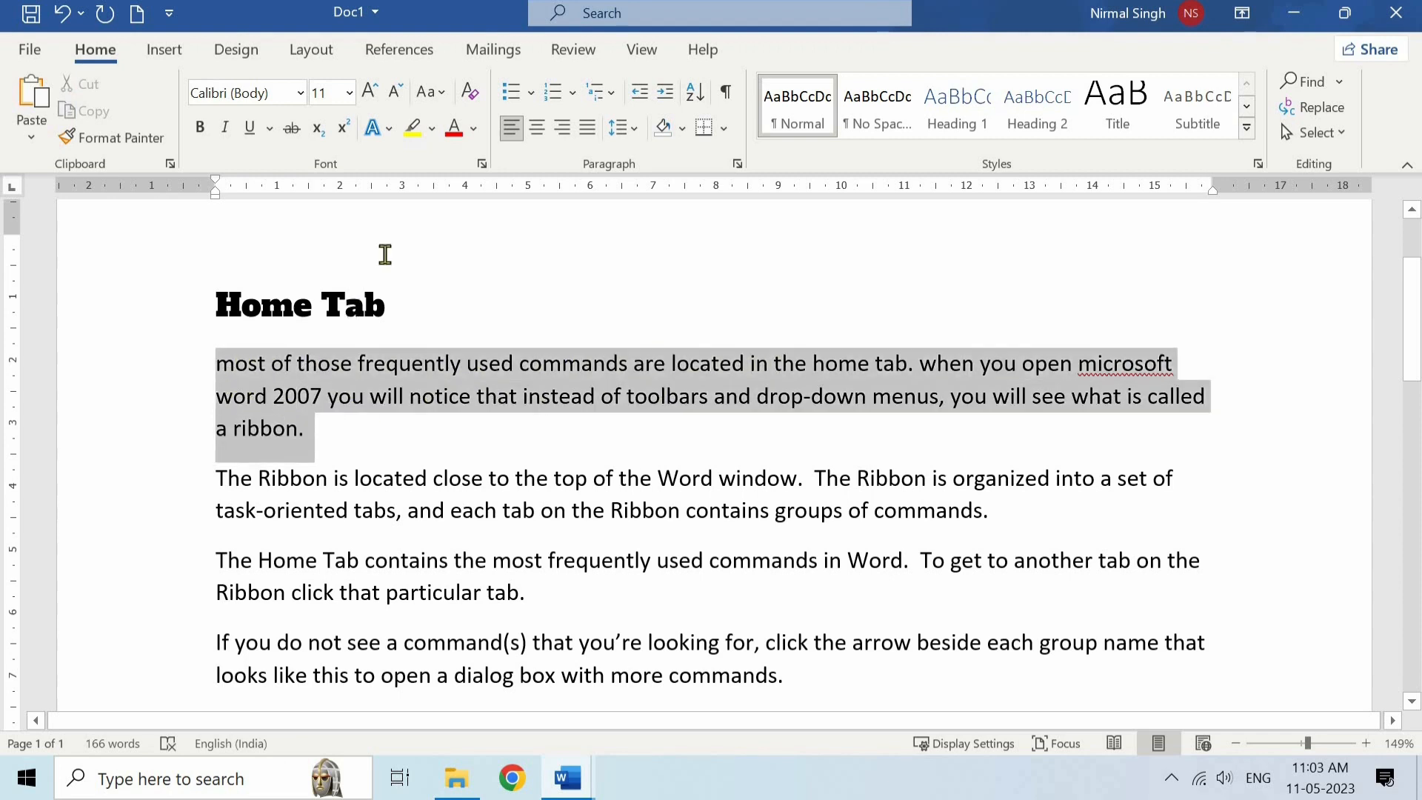
left_click(440, 95)
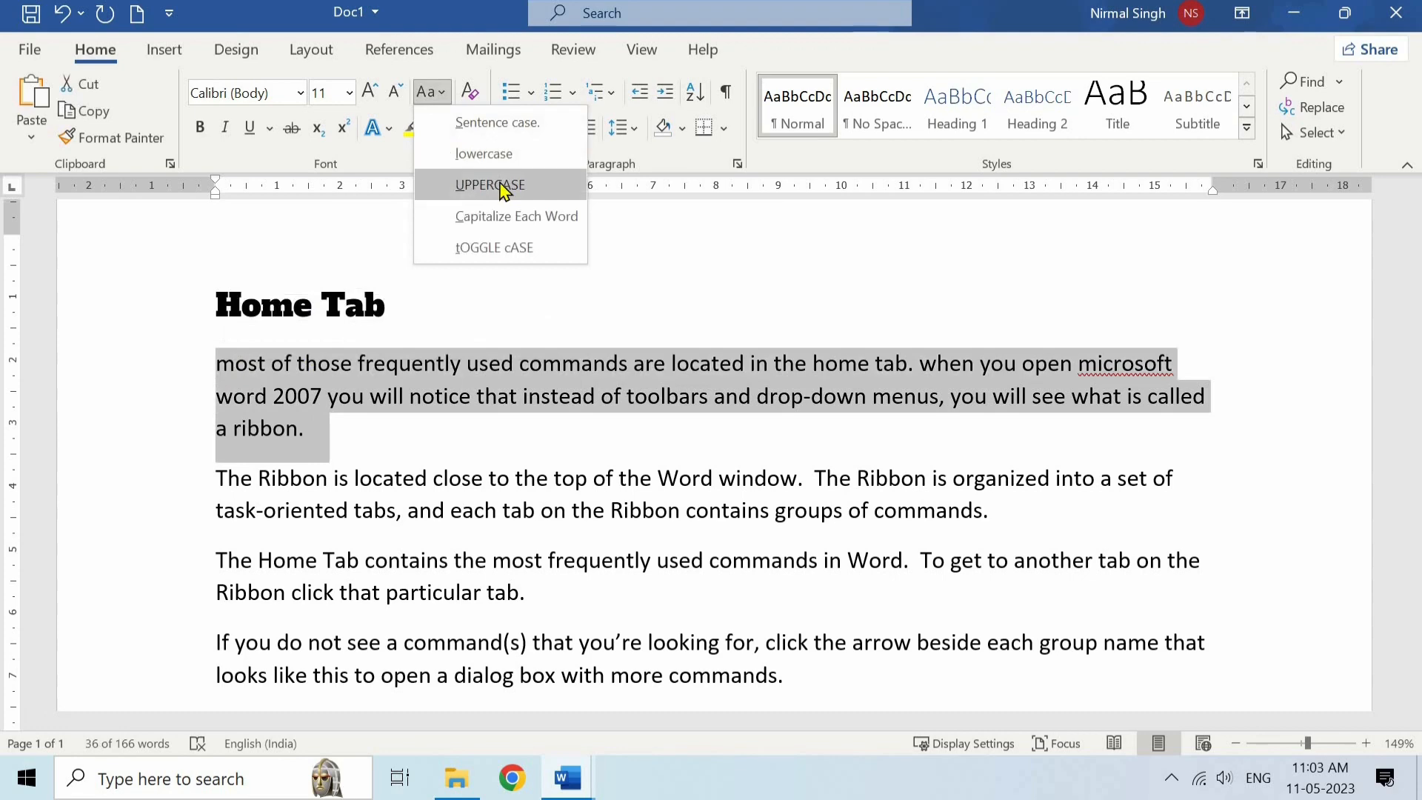
left_click(491, 185)
left_click(454, 391)
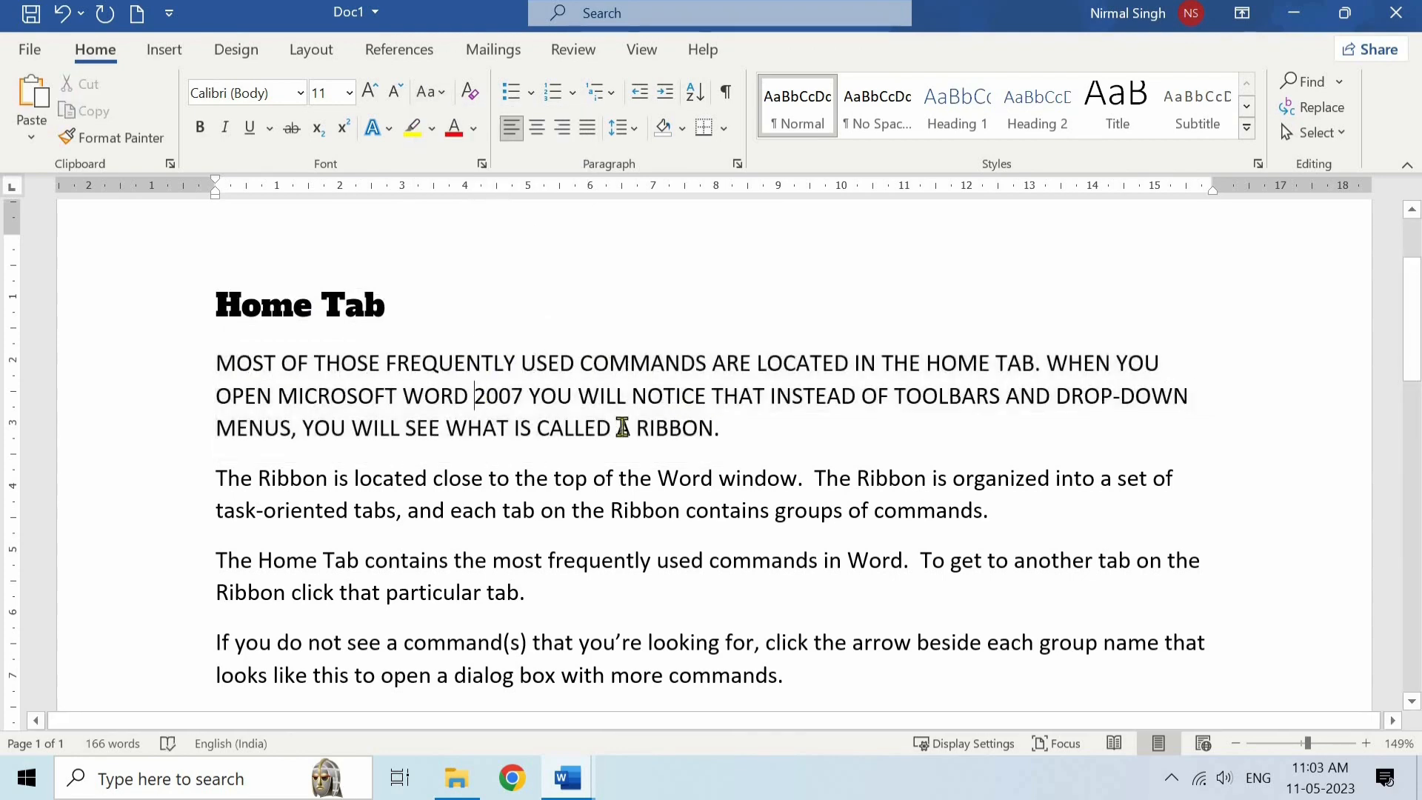
- Change the case of the first body paragraph to Capitalize Each Word
left_click_drag(722, 428, 216, 363)
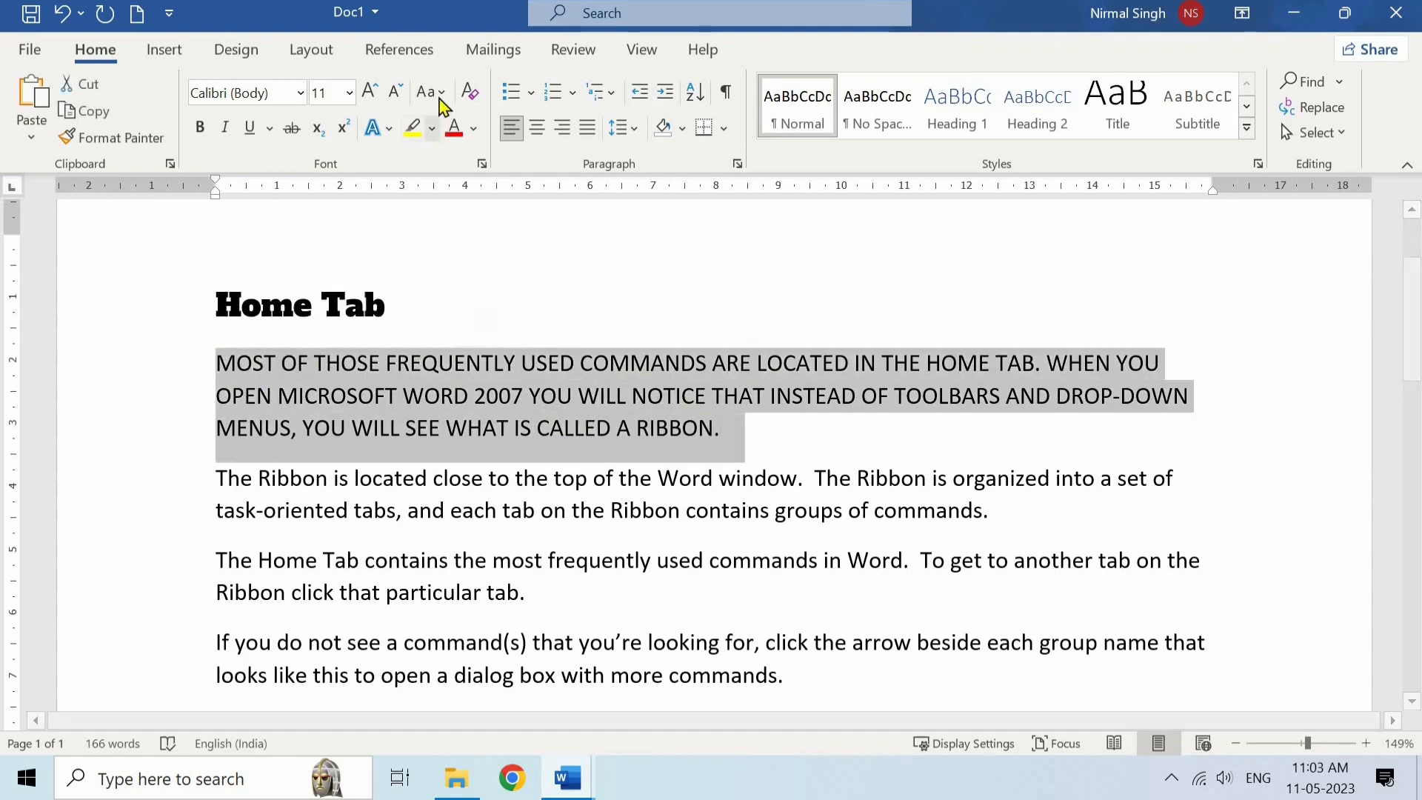
left_click(440, 100)
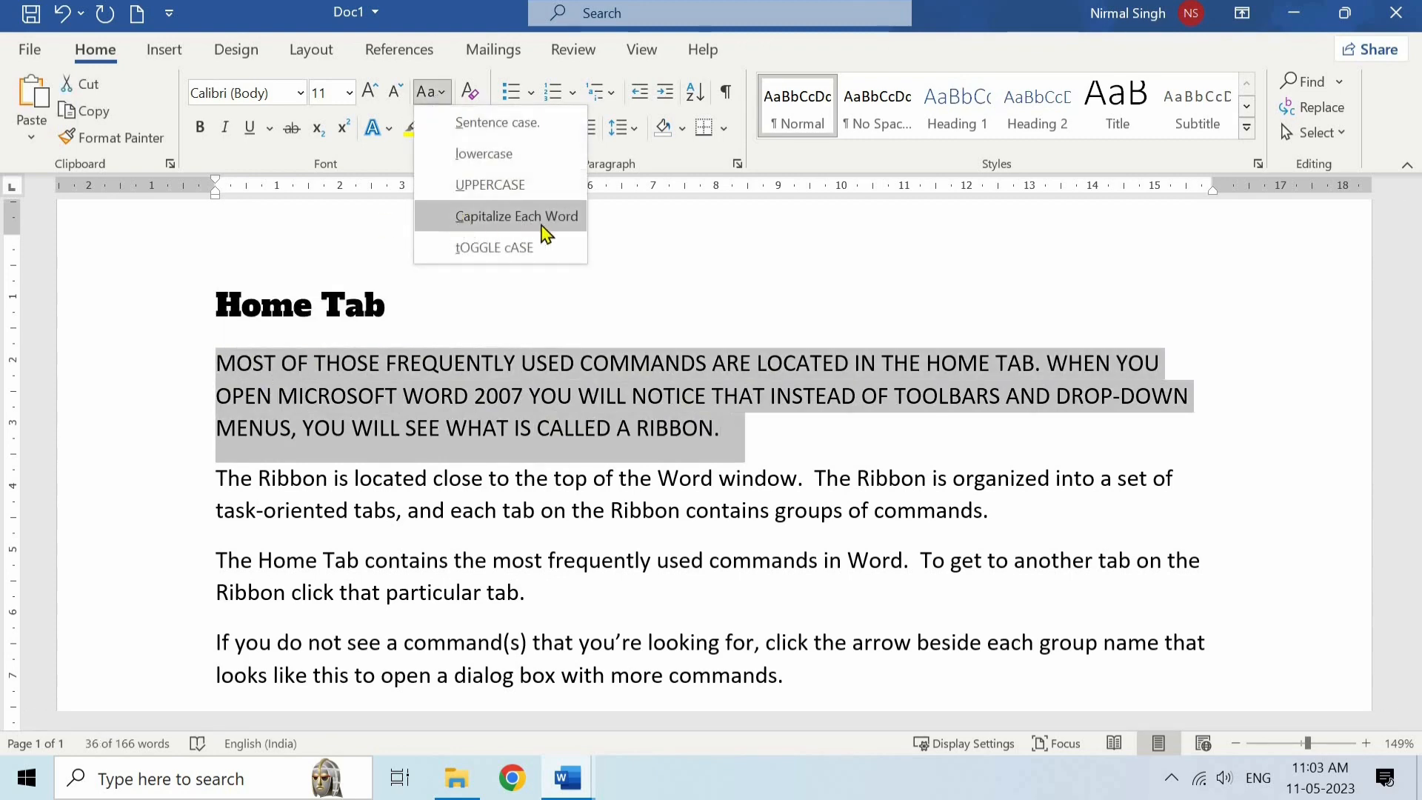
left_click(513, 216)
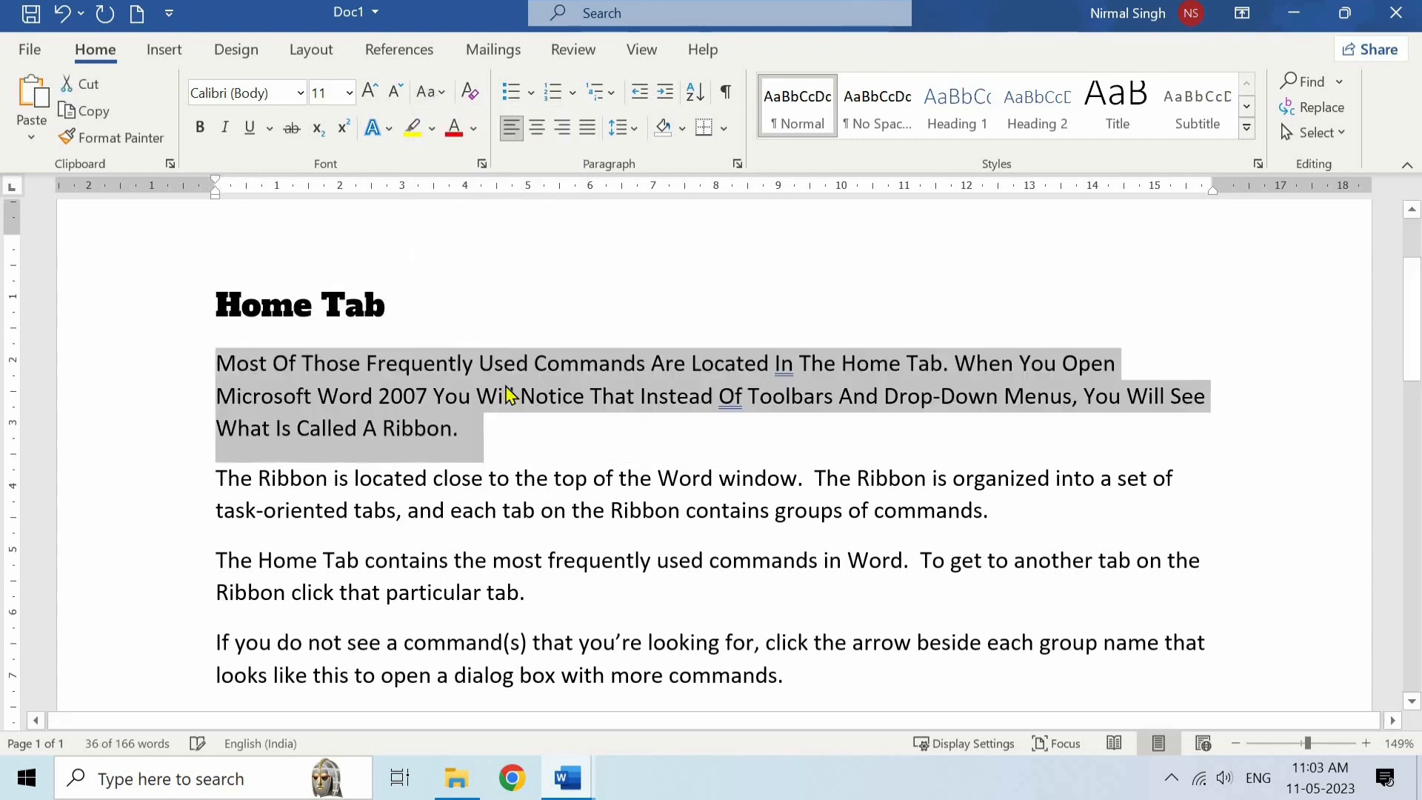
key("Right")
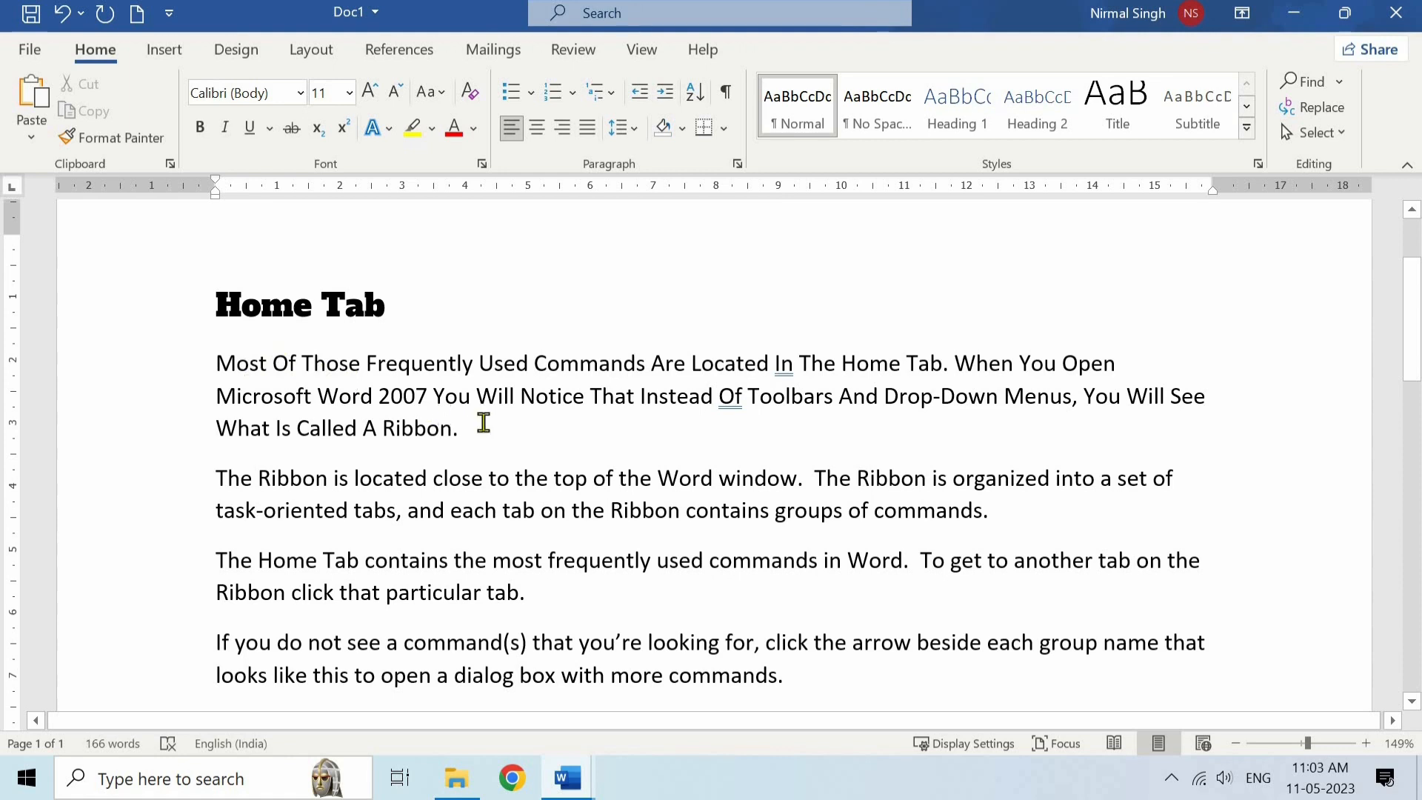
- Apply tOGGLE cASE to the first body paragraph and undo that case change
triple_click(226, 363)
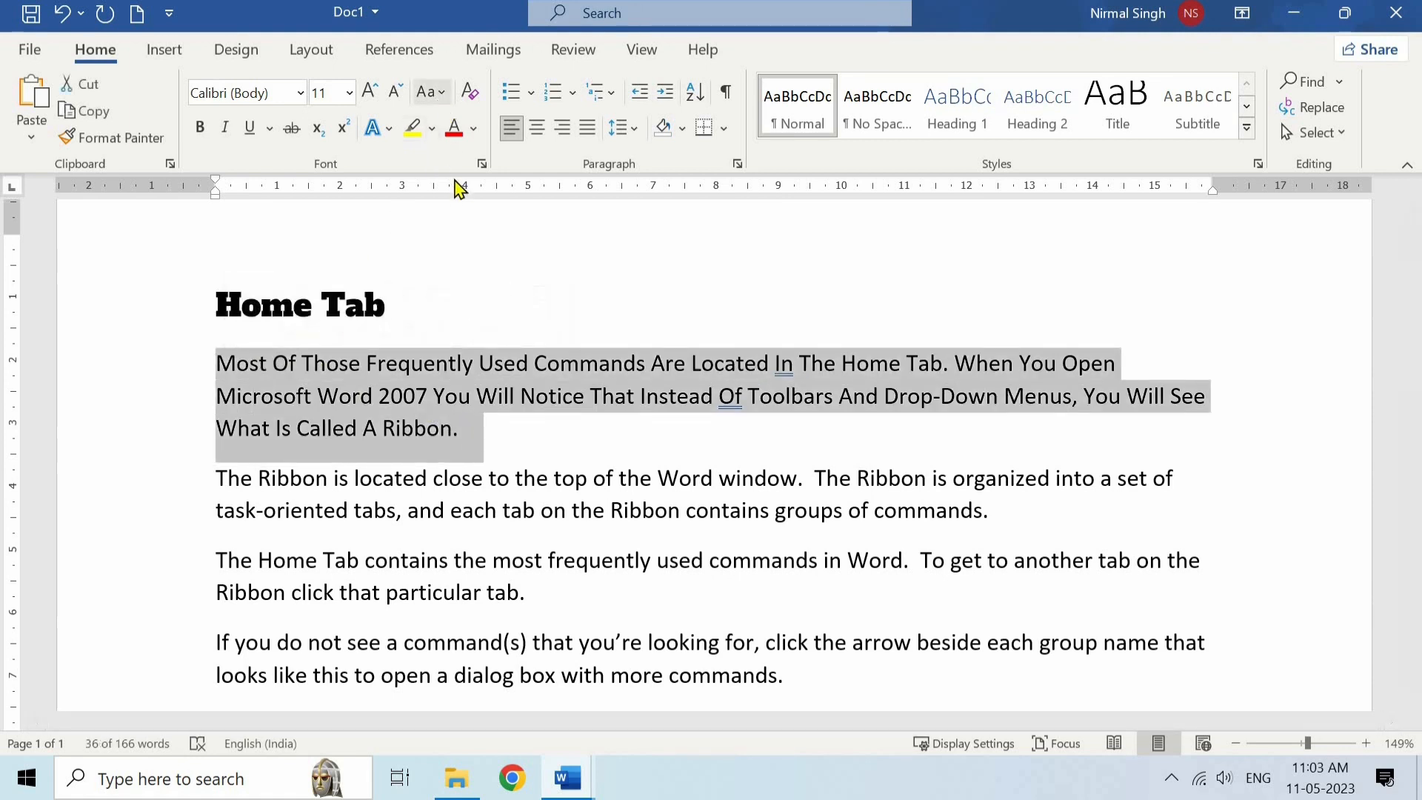
left_click(427, 92)
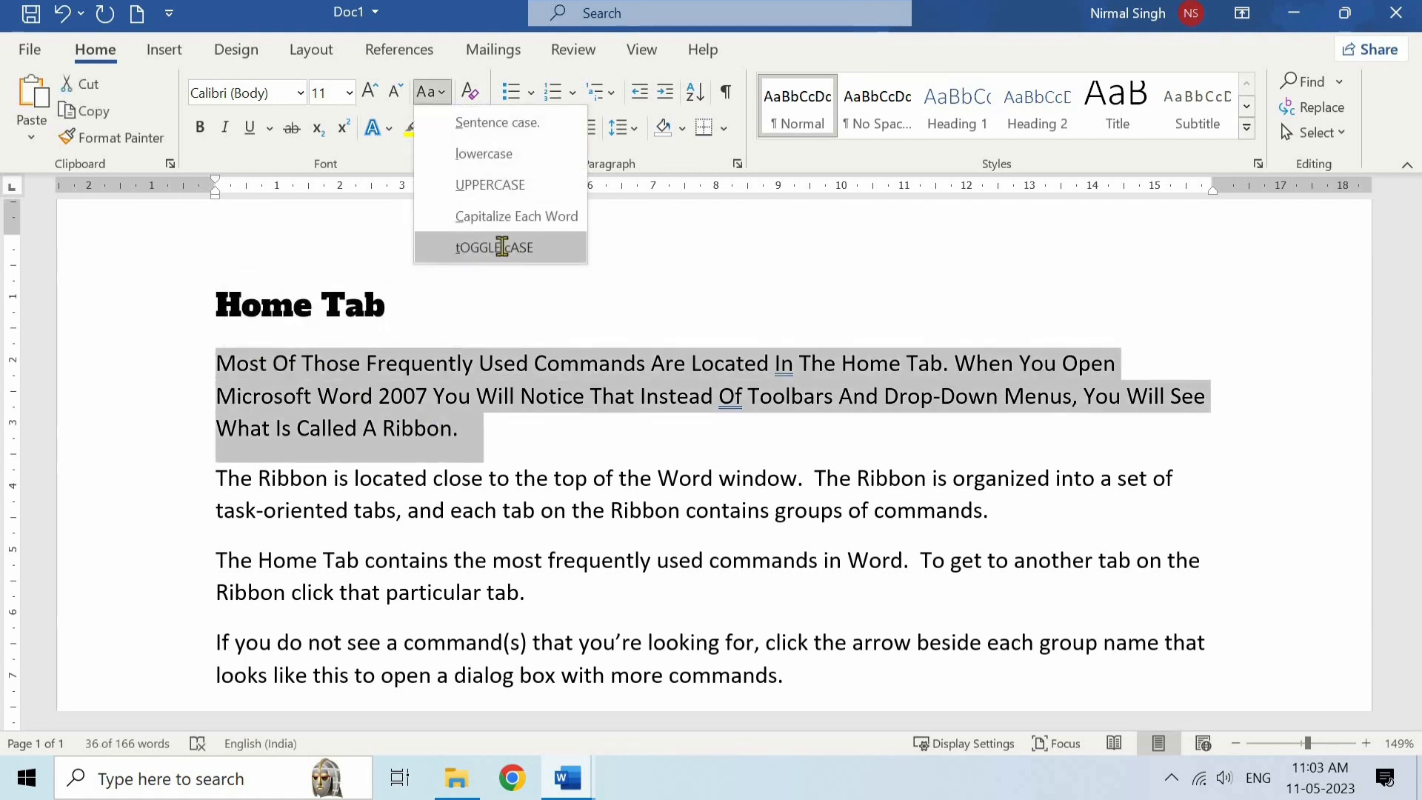
left_click(502, 247)
left_click(543, 395)
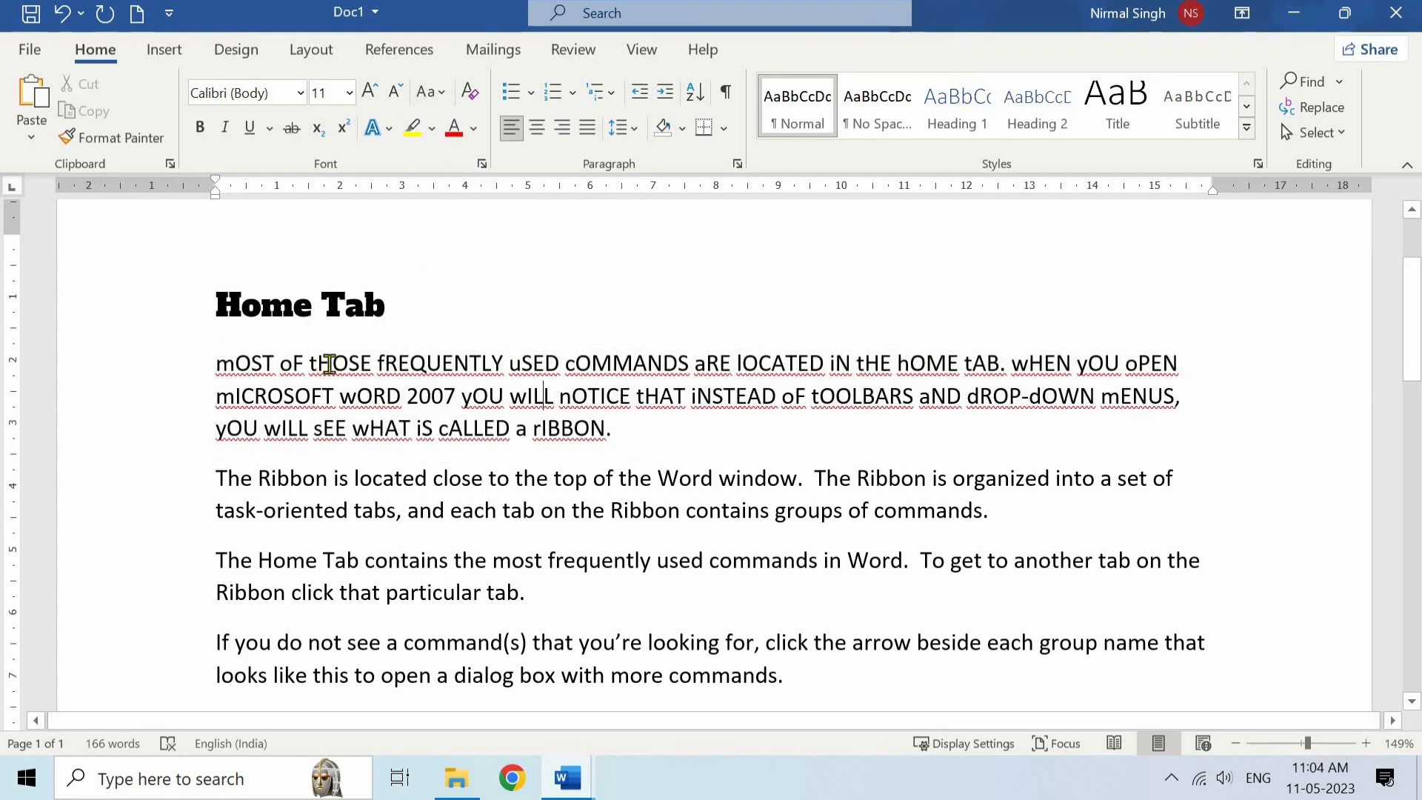
key("ctrl+z")
left_click(454, 366)
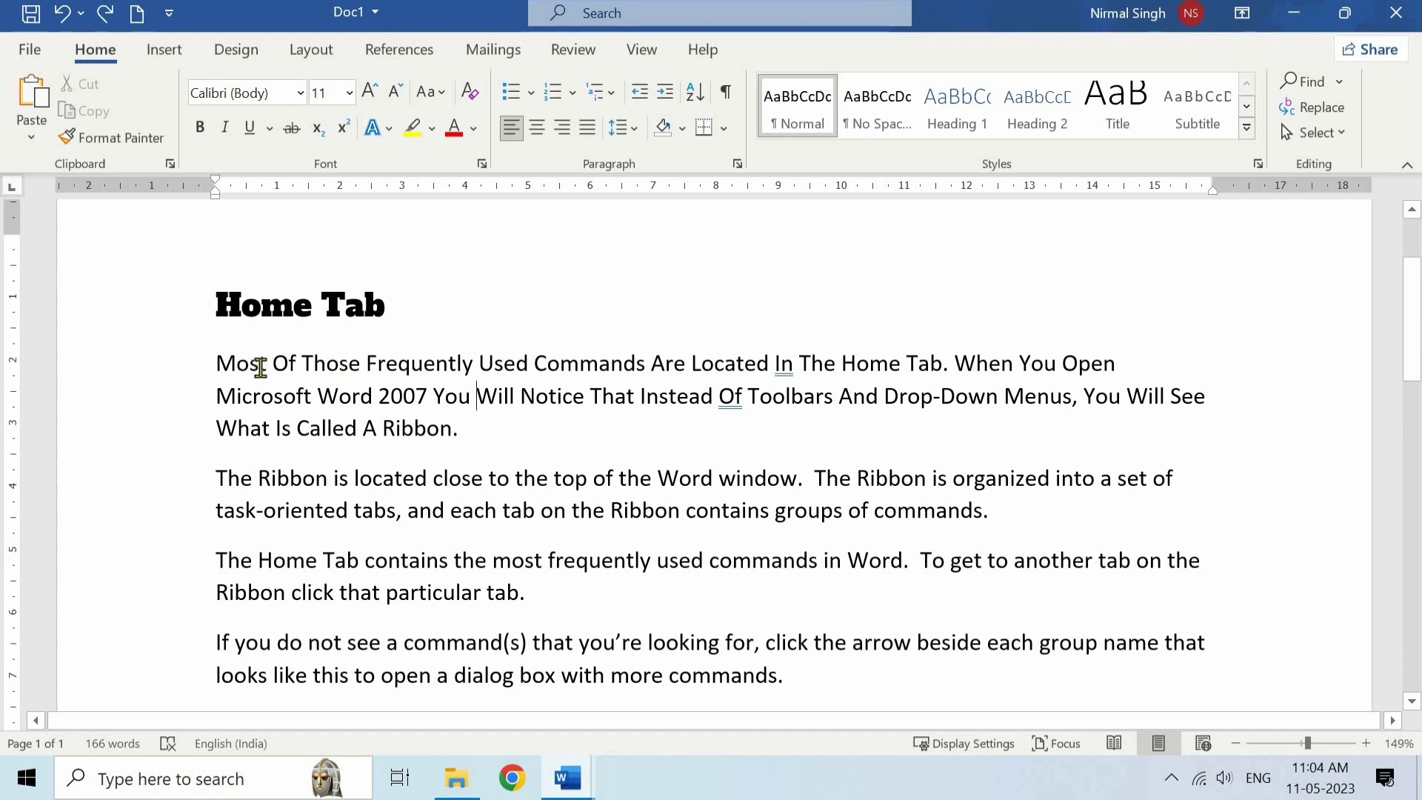
- Format the first body paragraph as a bulleted item in red Agency FB text
left_click_drag(254, 368, 466, 444)
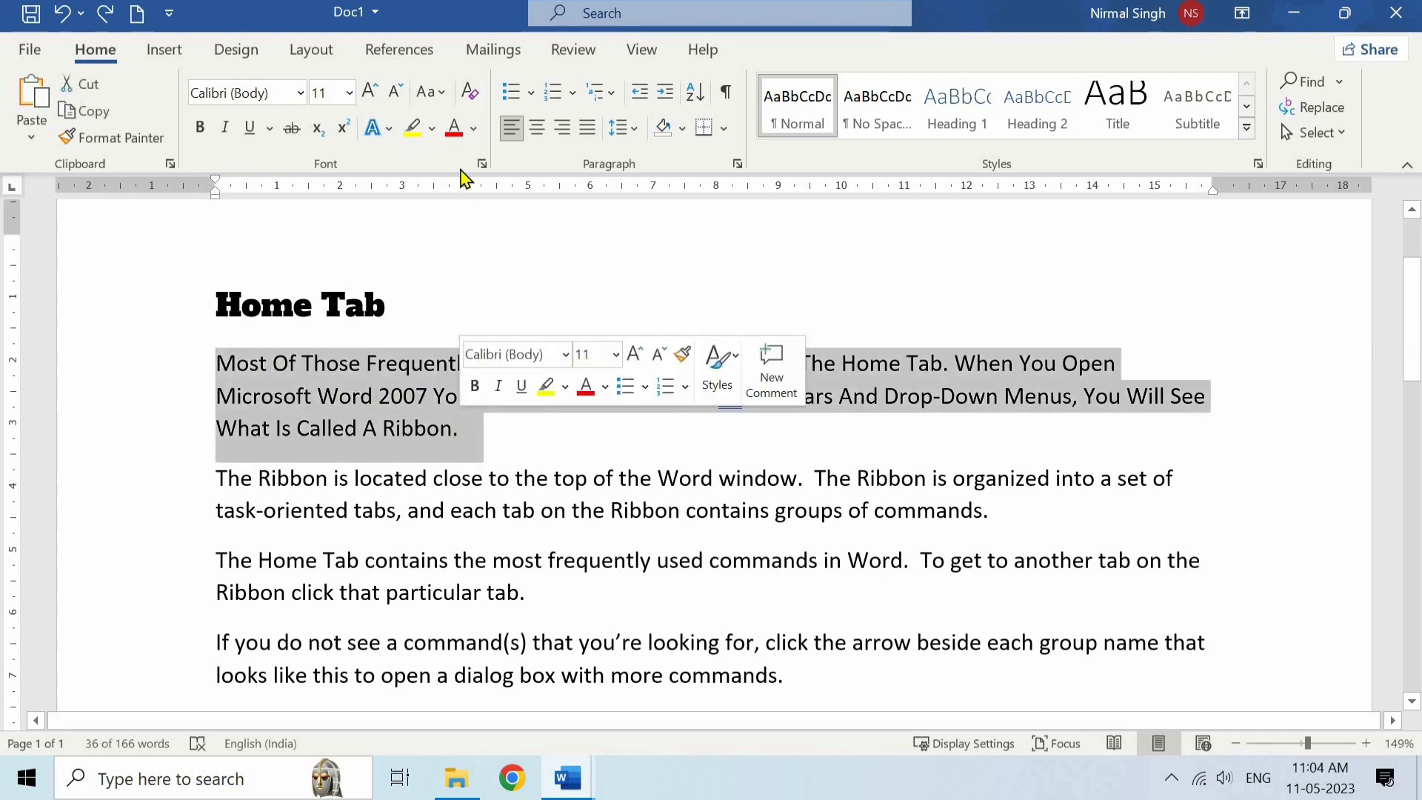
left_click(456, 131)
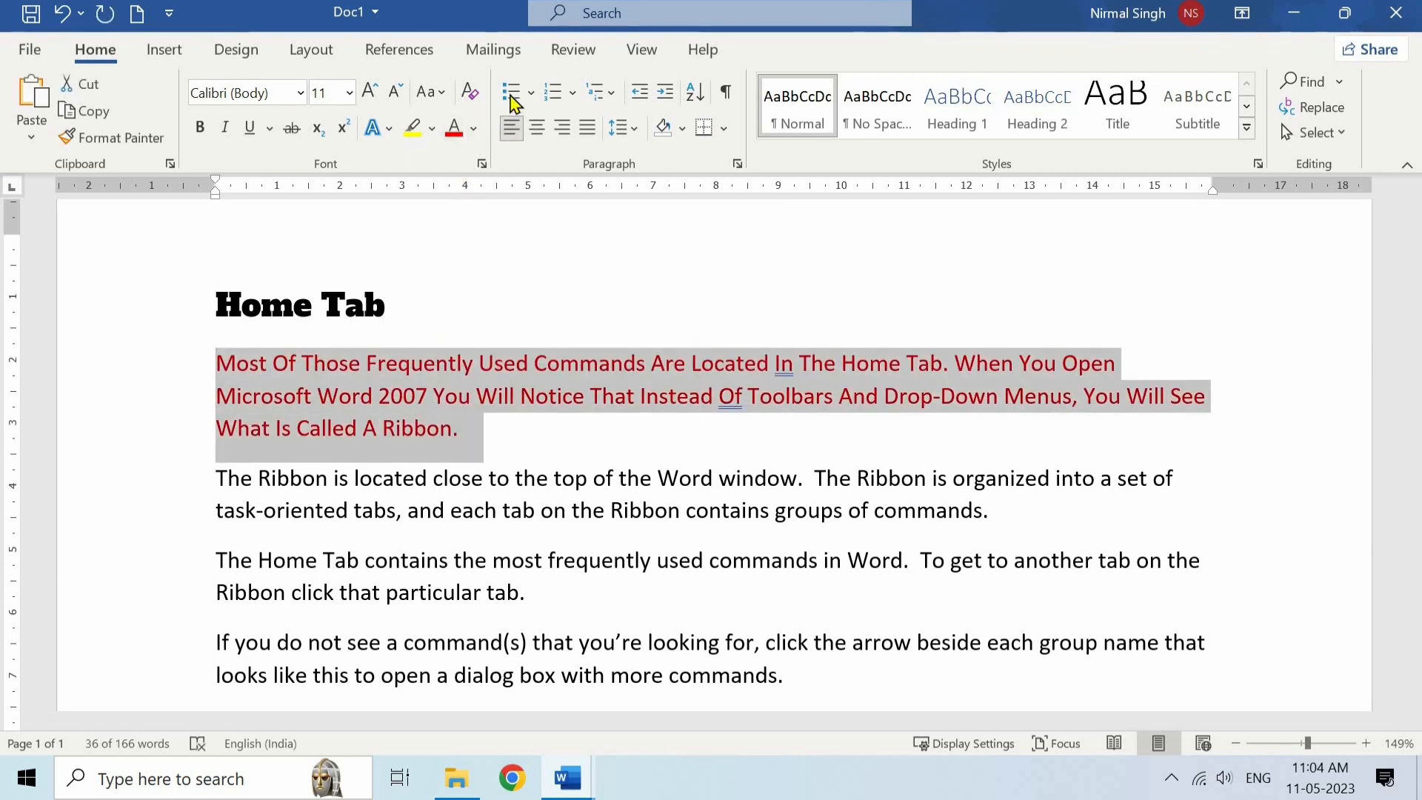
left_click(511, 92)
left_click(301, 93)
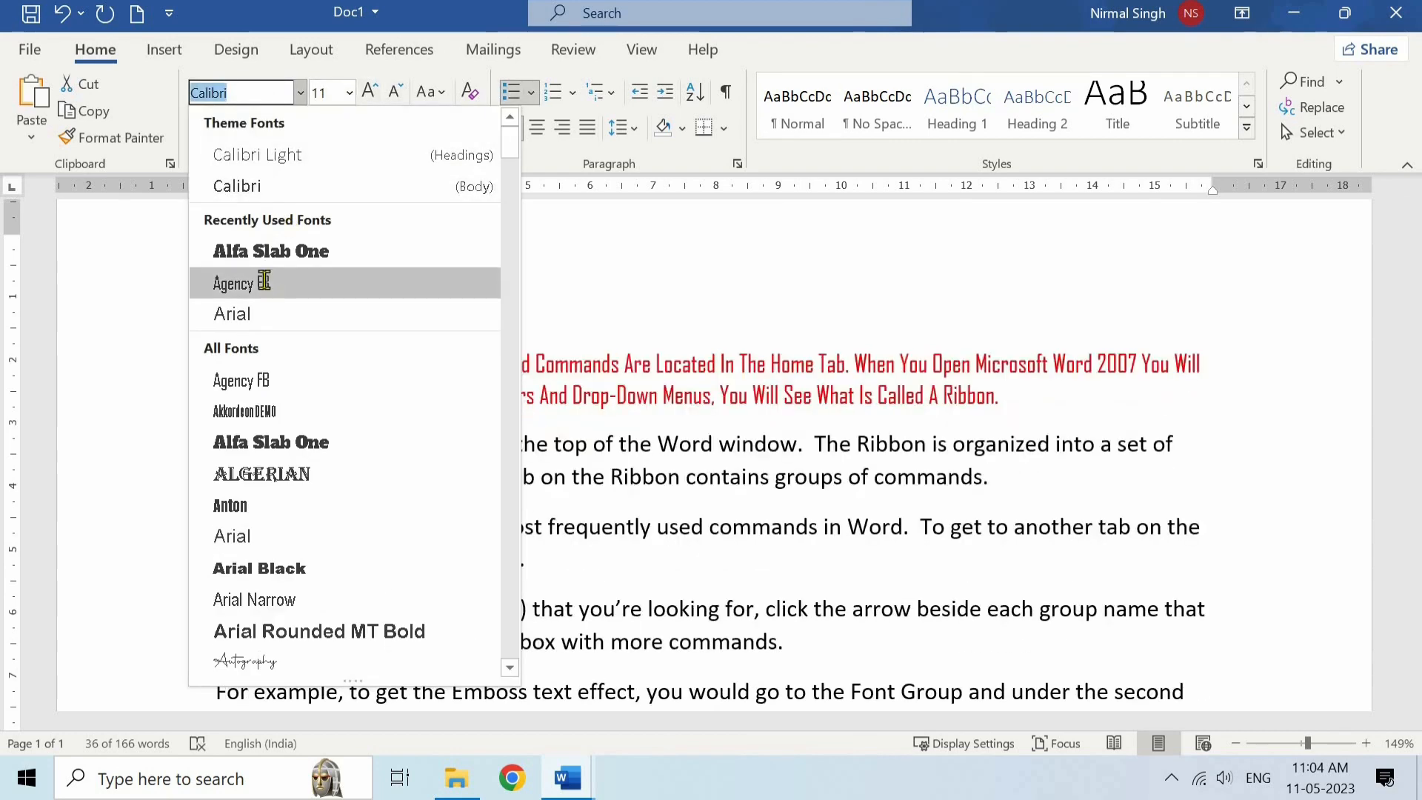
left_click(264, 284)
left_click(413, 397)
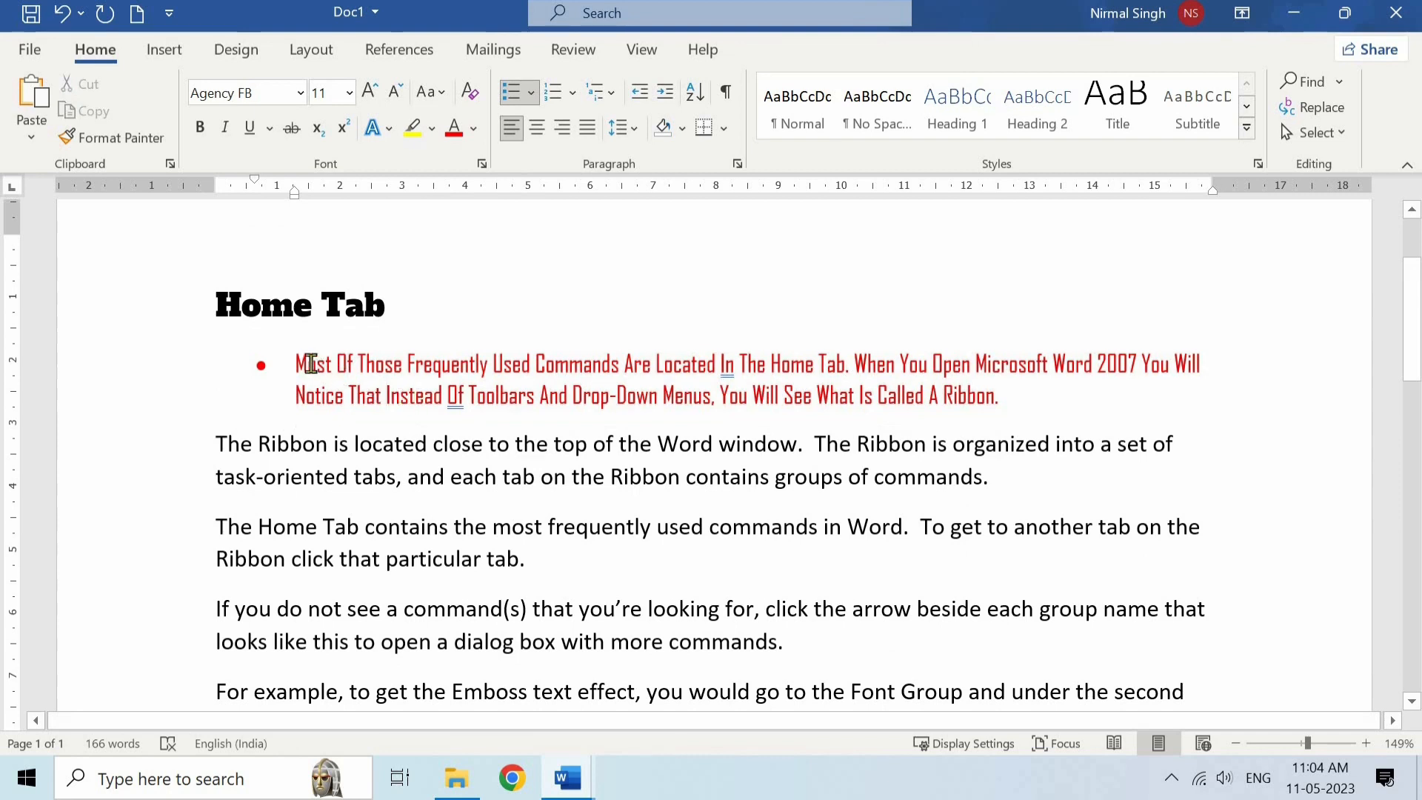
- Clear all formatting from the bulleted red paragraph below the "Home Tab" heading
left_click_drag(297, 363, 1020, 397)
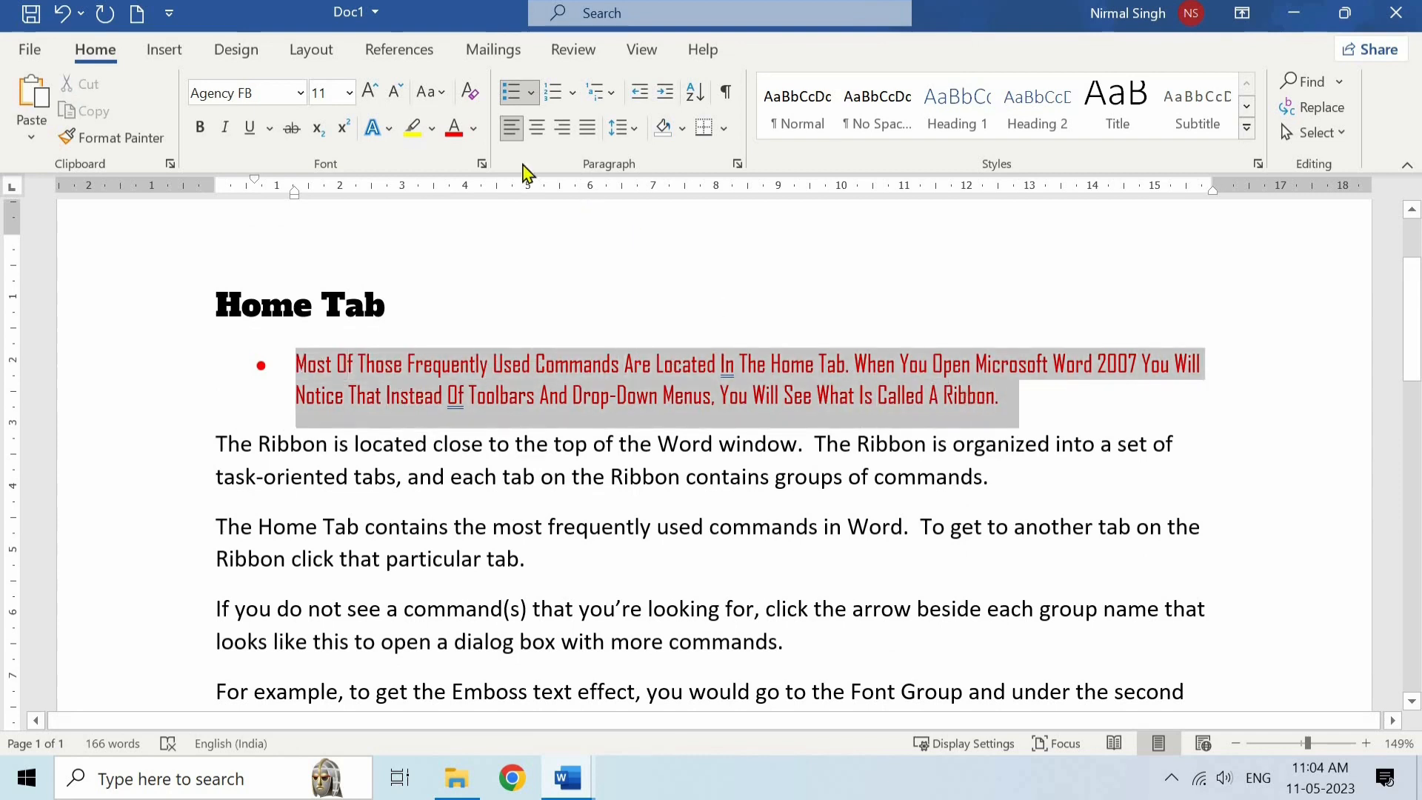
left_click(471, 92)
left_click(488, 422)
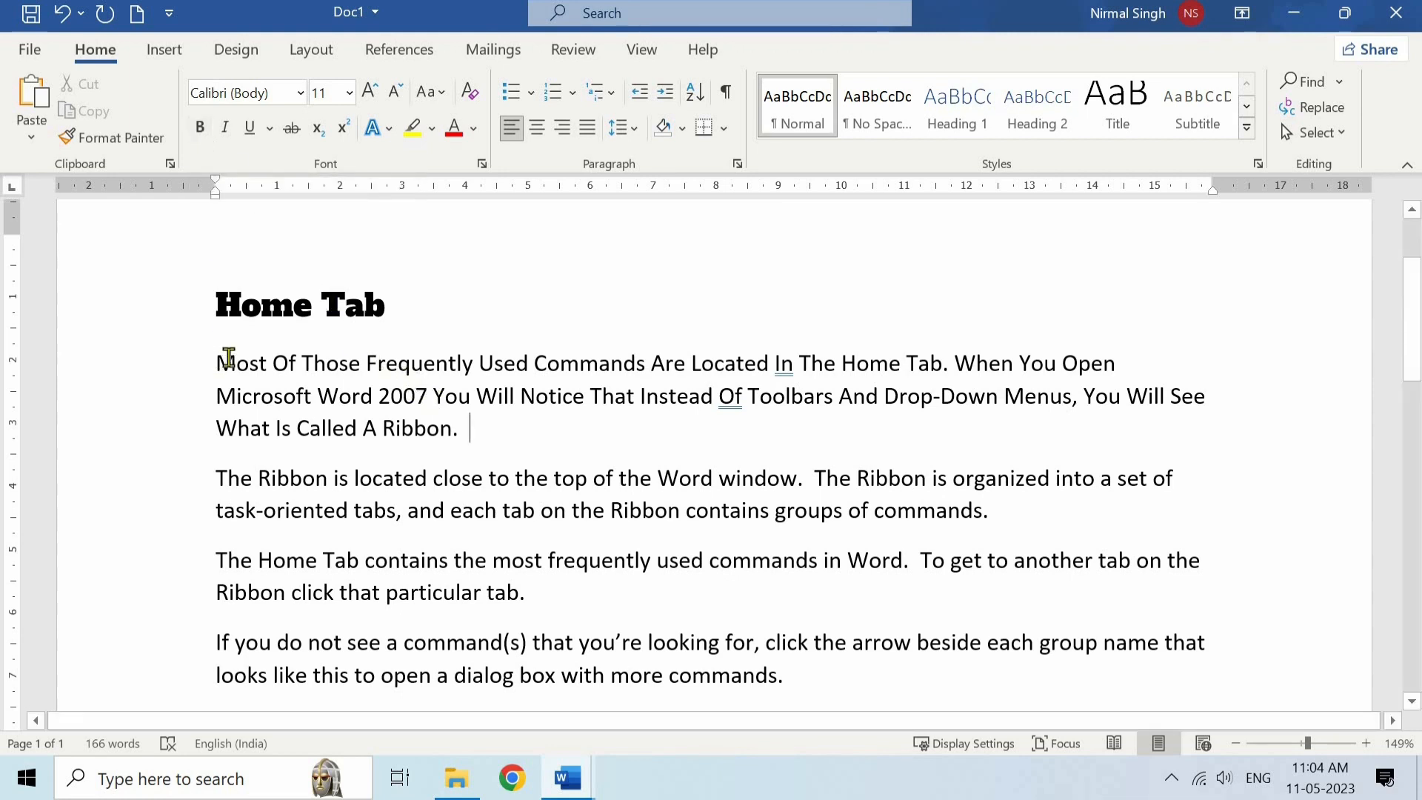
- Apply bold, italic, underline and strikethrough to the words "Most Of" at the start of the first body paragraph
left_click_drag(216, 361, 301, 362)
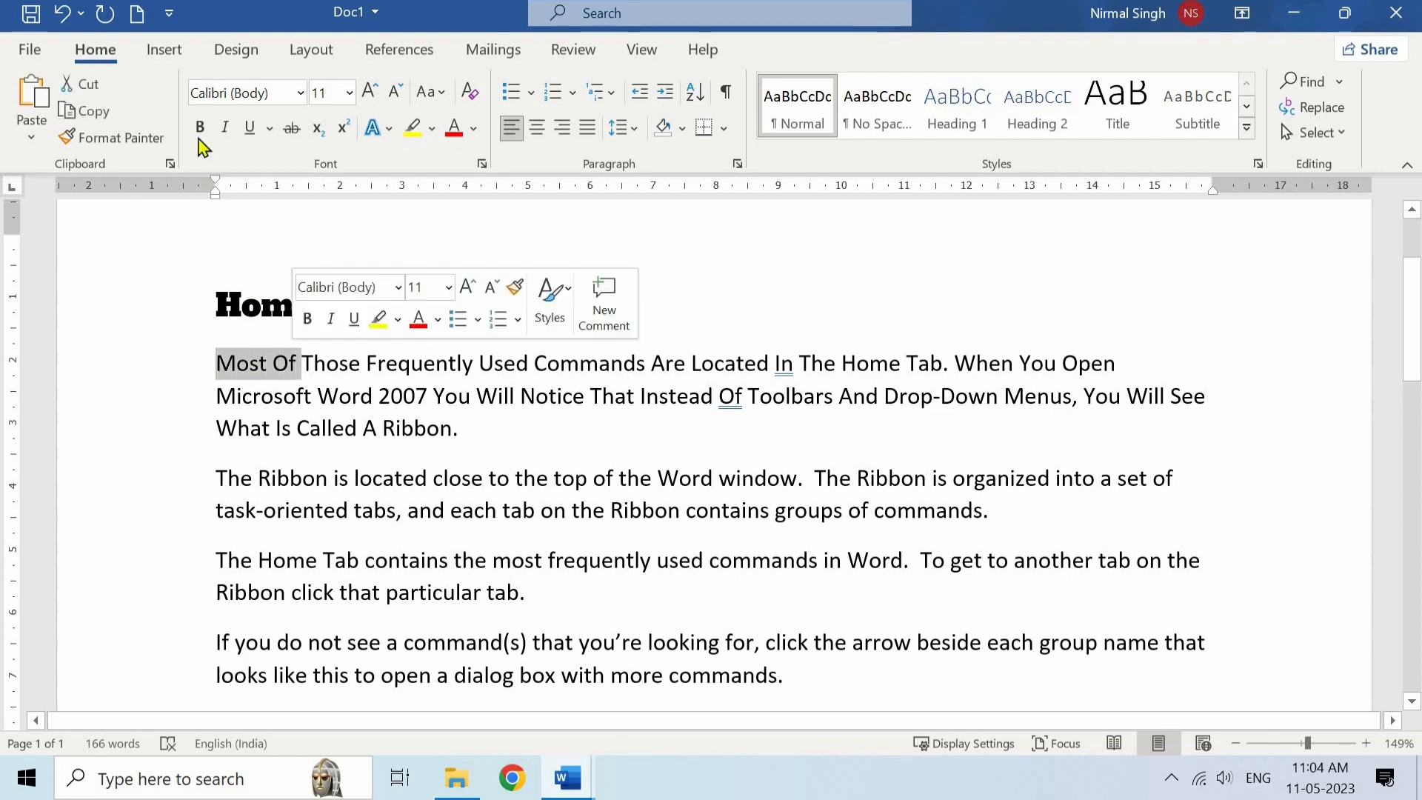
left_click(201, 133)
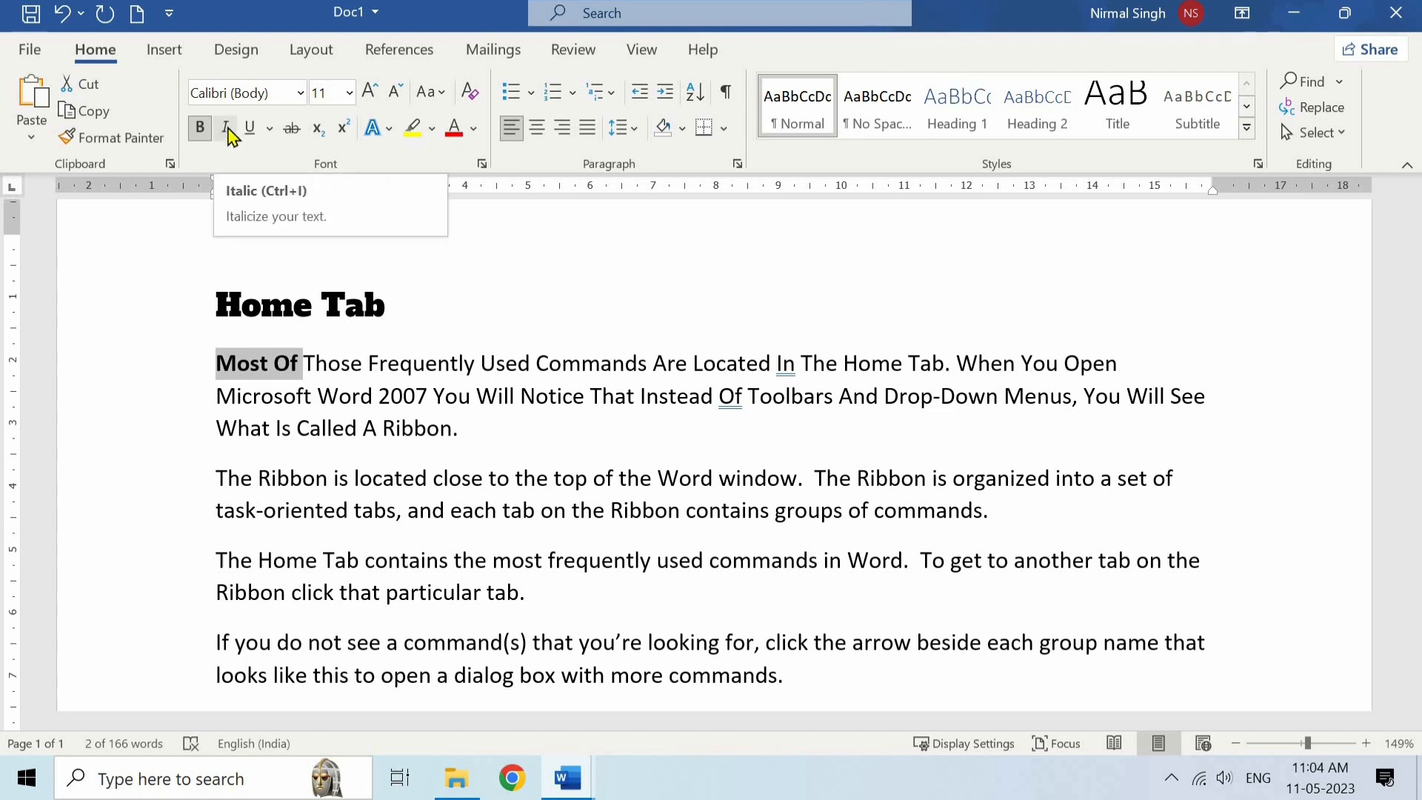
left_click(227, 128)
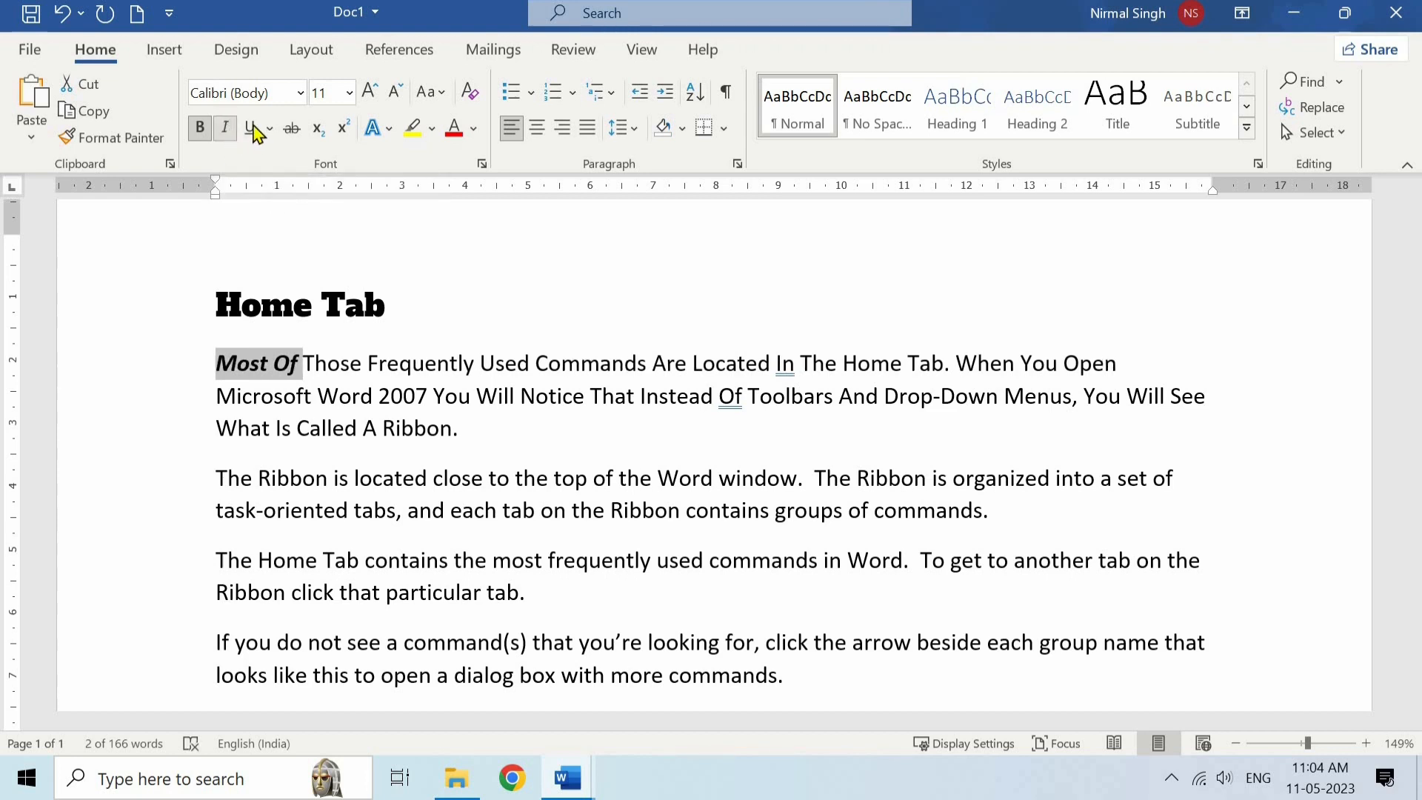
left_click(259, 132)
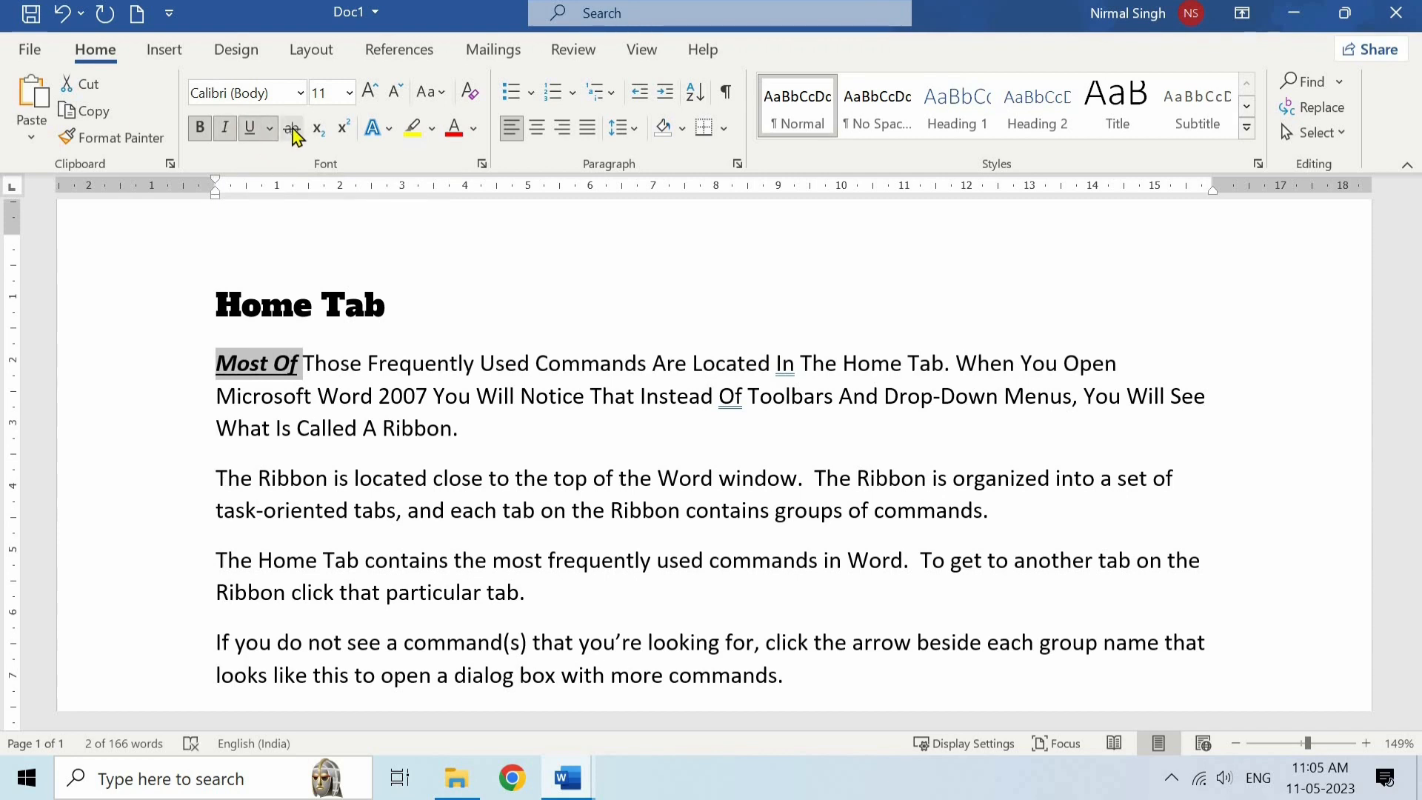
left_click(292, 129)
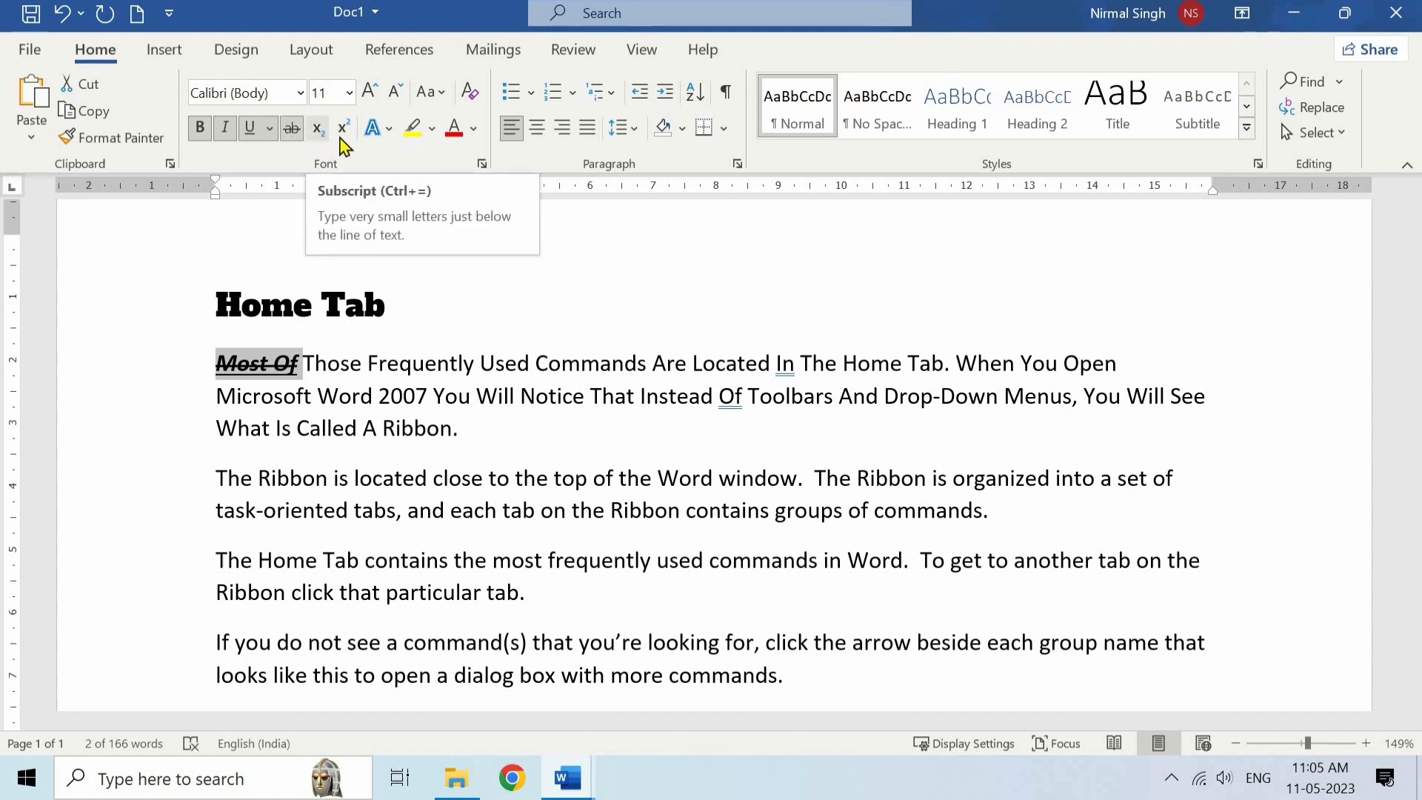
- Add a new line below the "Home Tab" heading reading H2O and make its 2 a subscript
left_click(417, 299)
key("Return")
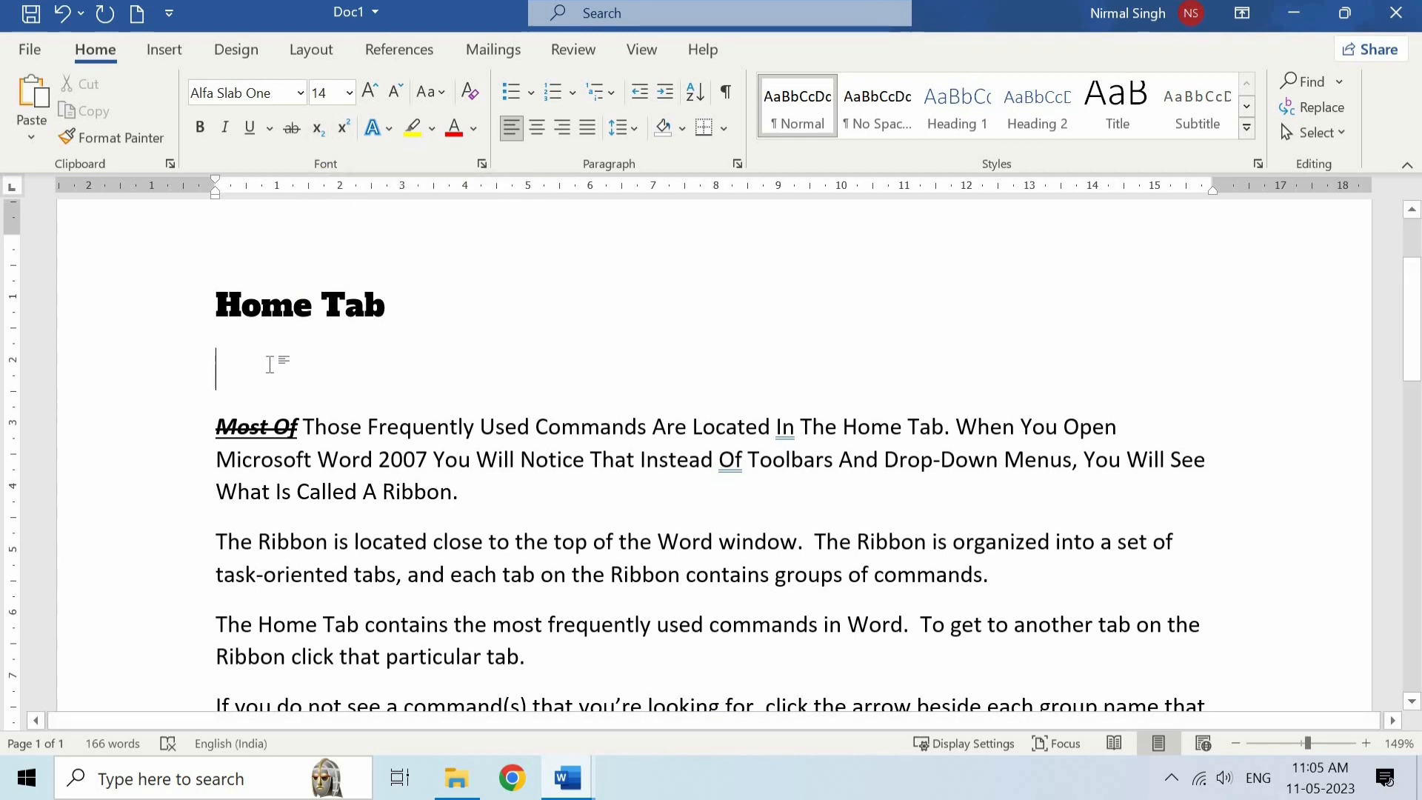
type("H20")
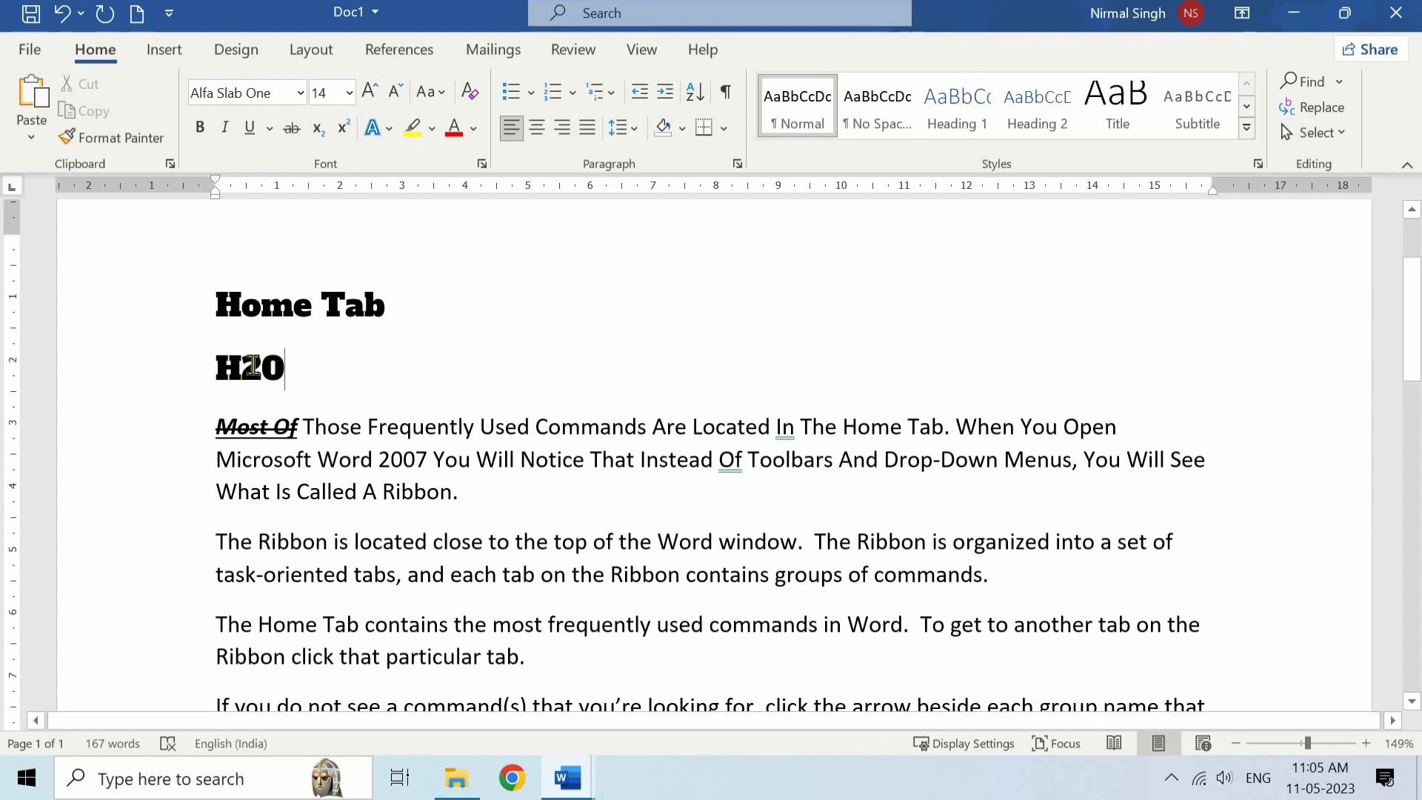
left_click_drag(239, 367, 263, 368)
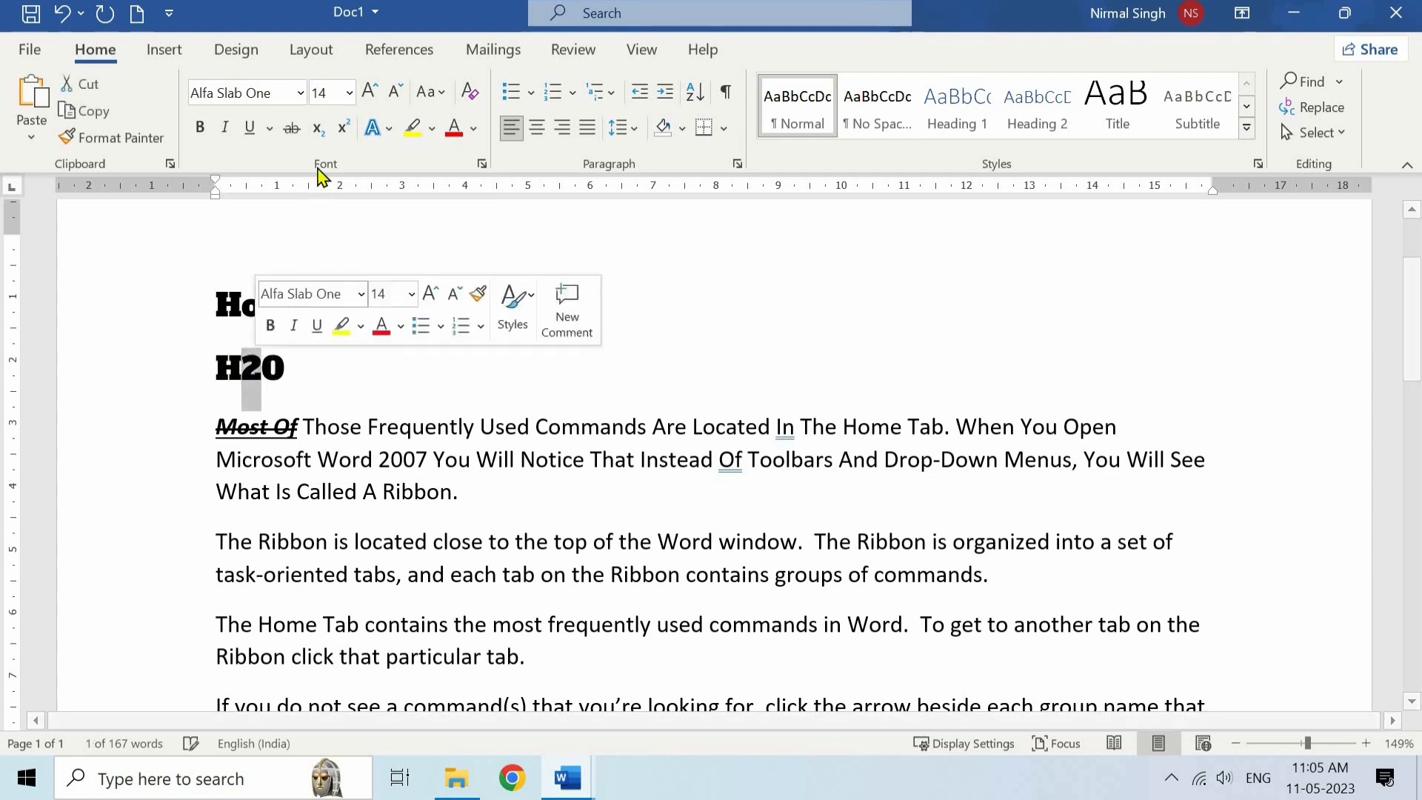
left_click(320, 131)
left_click(240, 382)
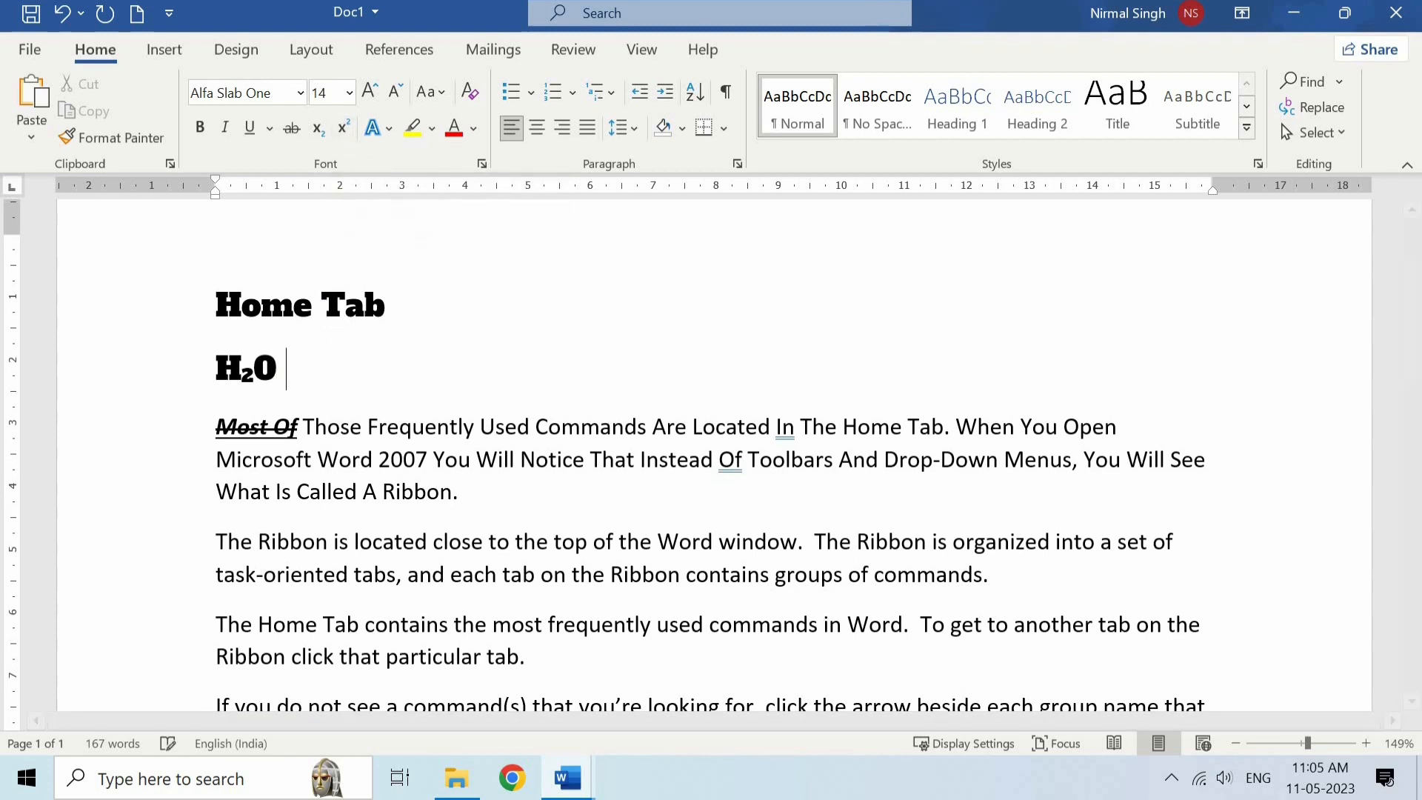
- Add (a+b)2 after the H2O formula on the same line and make its final 2 a superscript
type("(a+b")
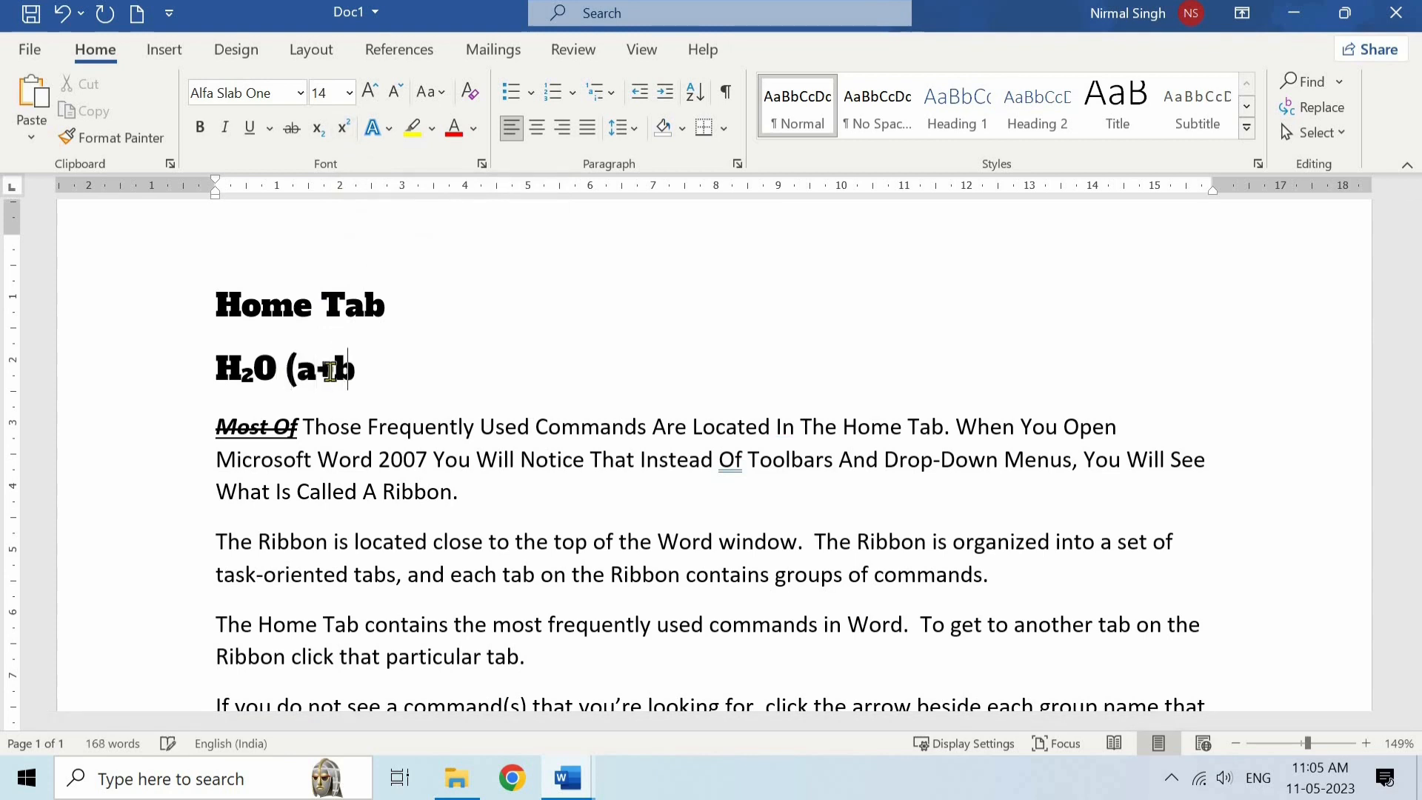
type(")2")
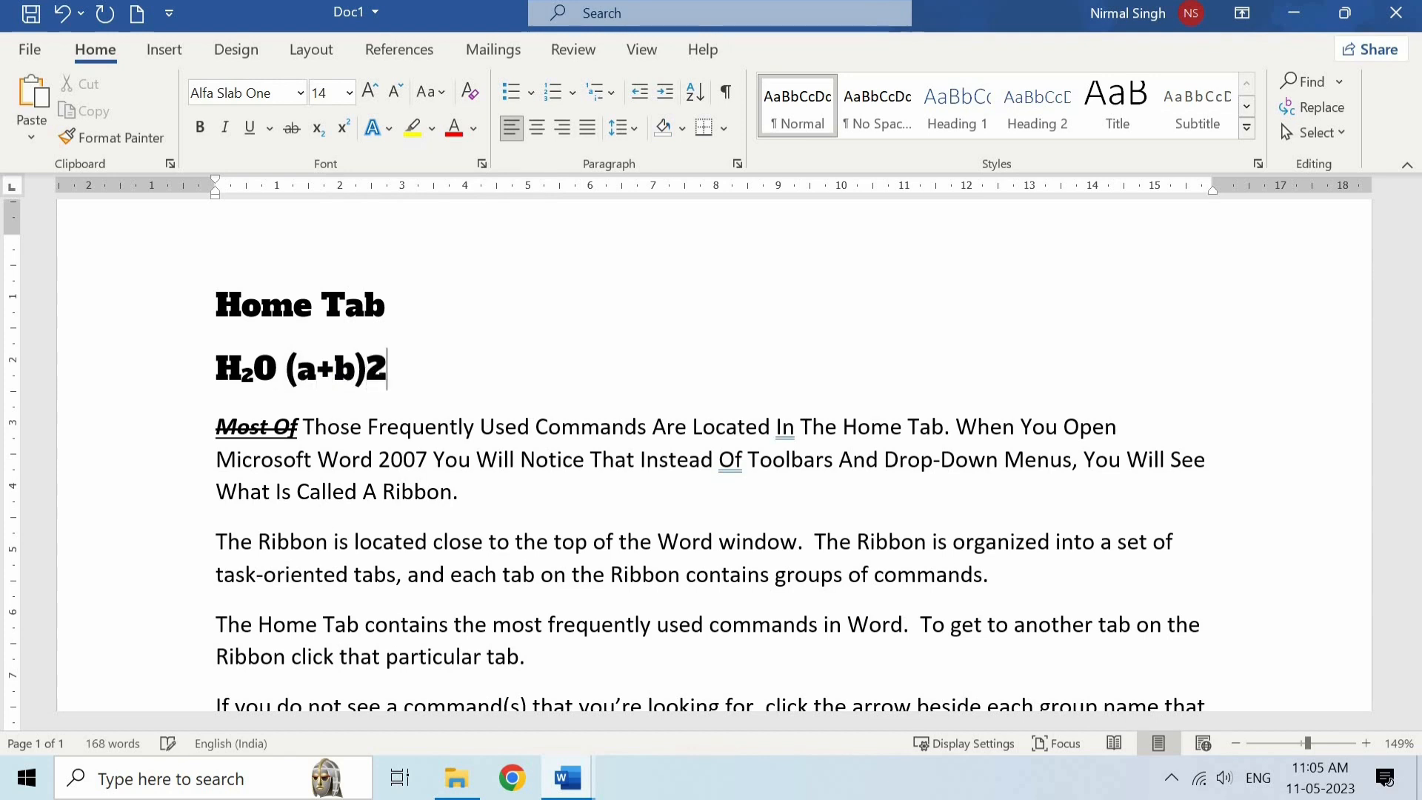
double_click(381, 363)
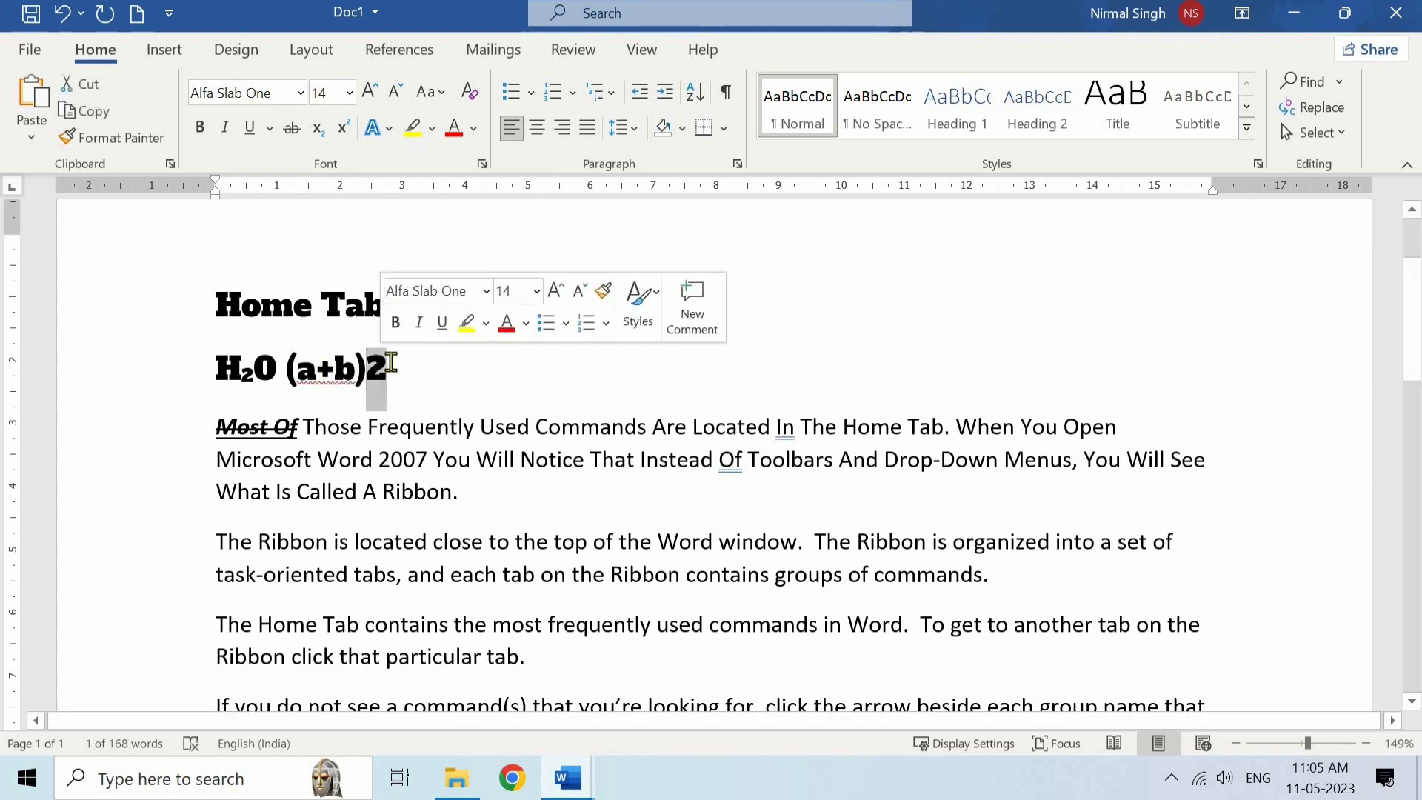
left_click(390, 362)
left_click_drag(368, 368, 386, 368)
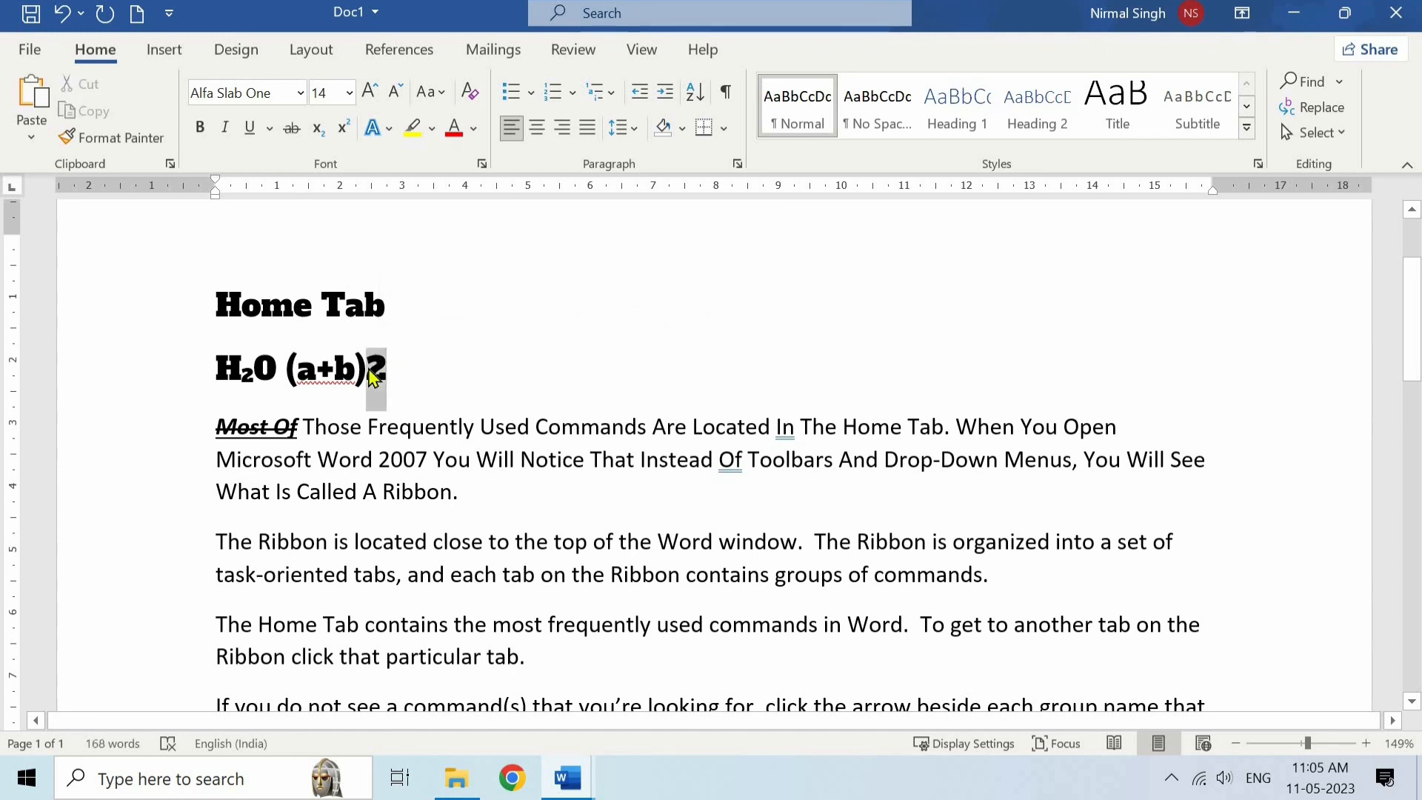
left_click(344, 129)
left_click(371, 360)
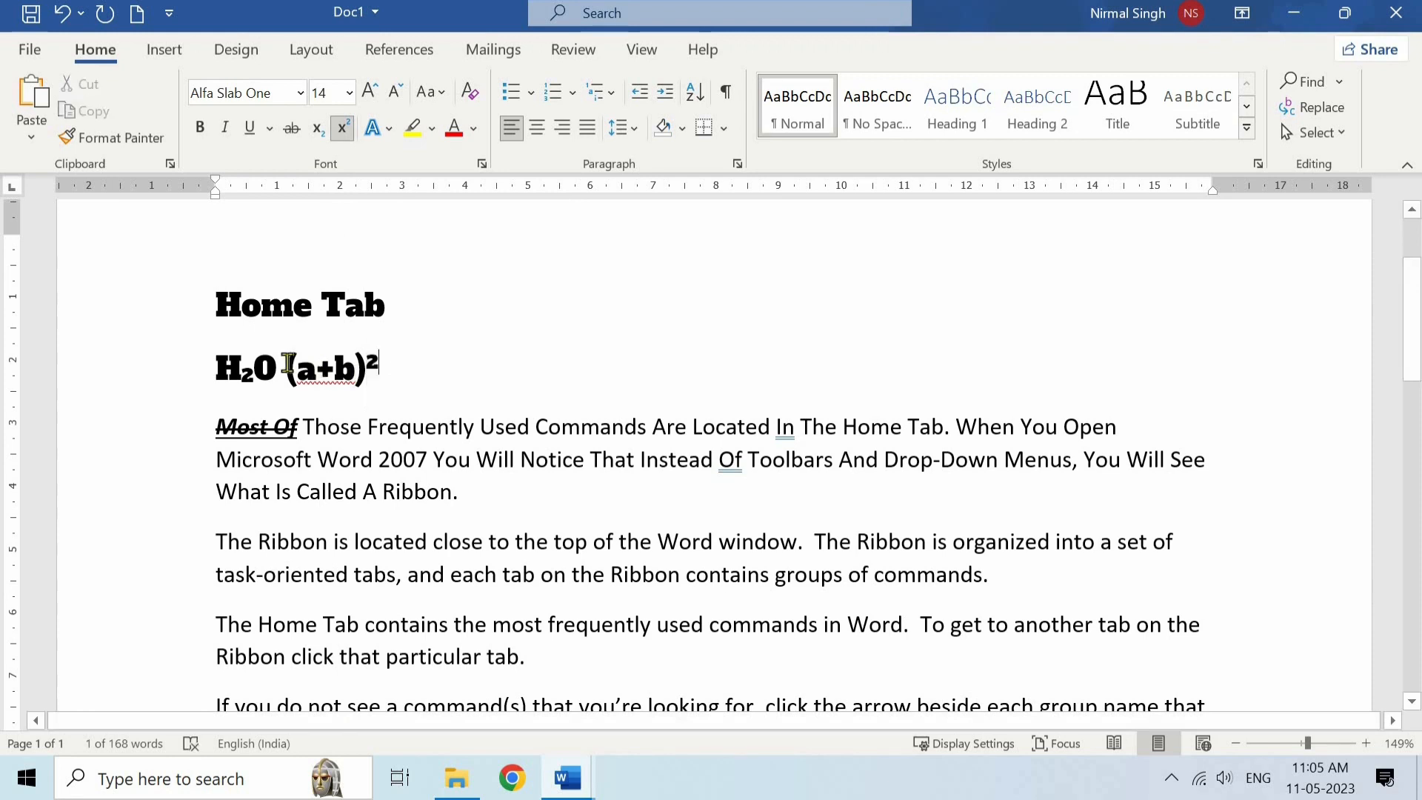
left_click_drag(288, 368, 382, 368)
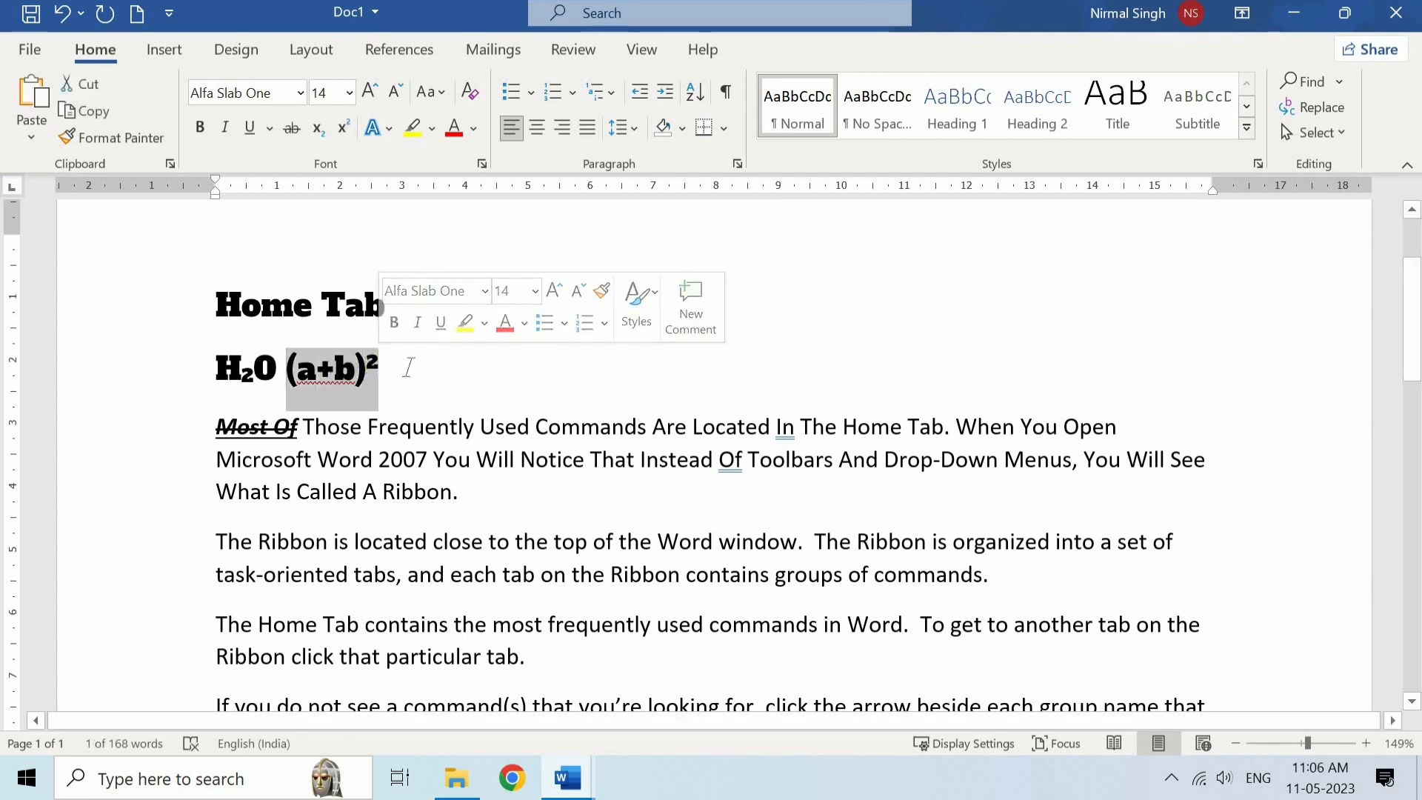
left_click(408, 368)
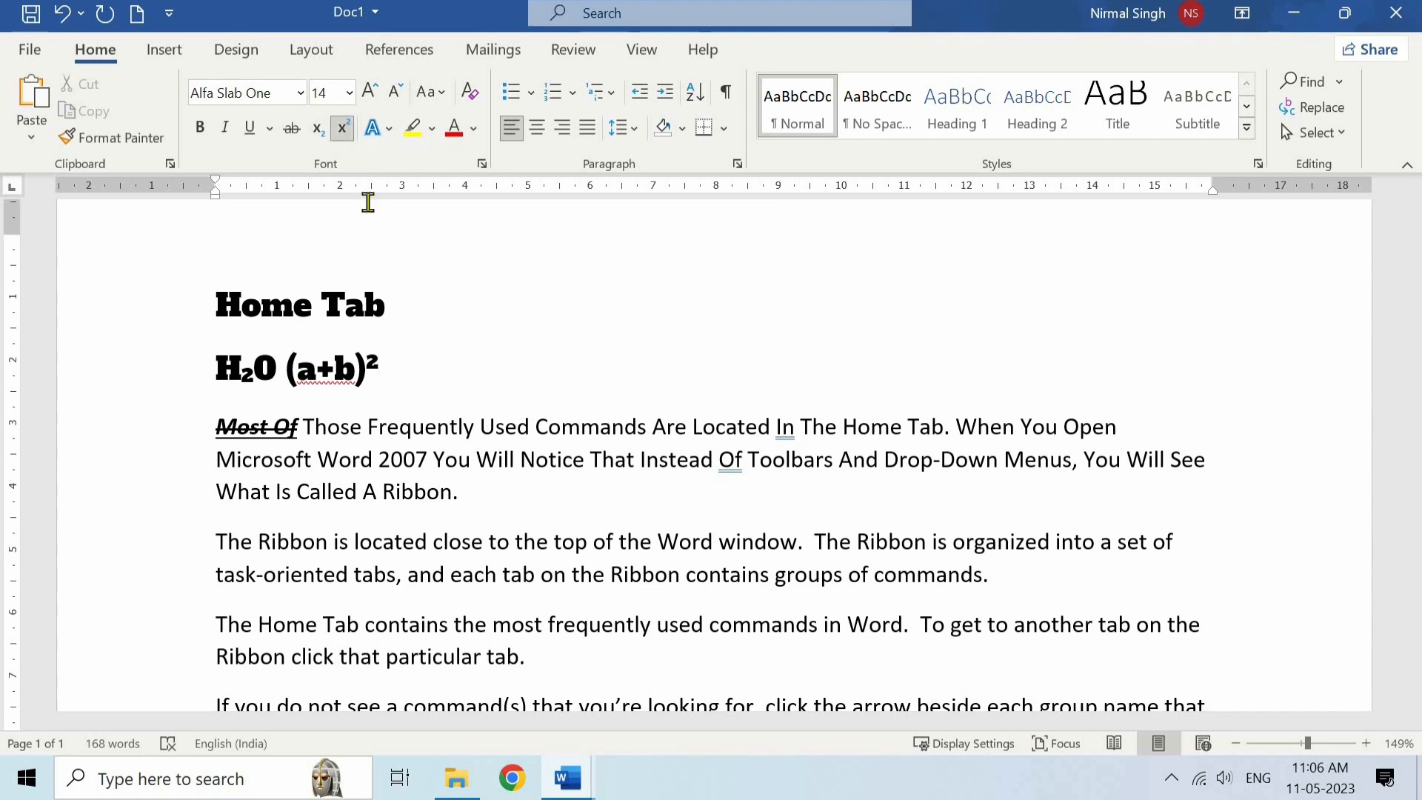
- Preview the preset text effects on the "Home Tab" heading without applying one
left_click(384, 305)
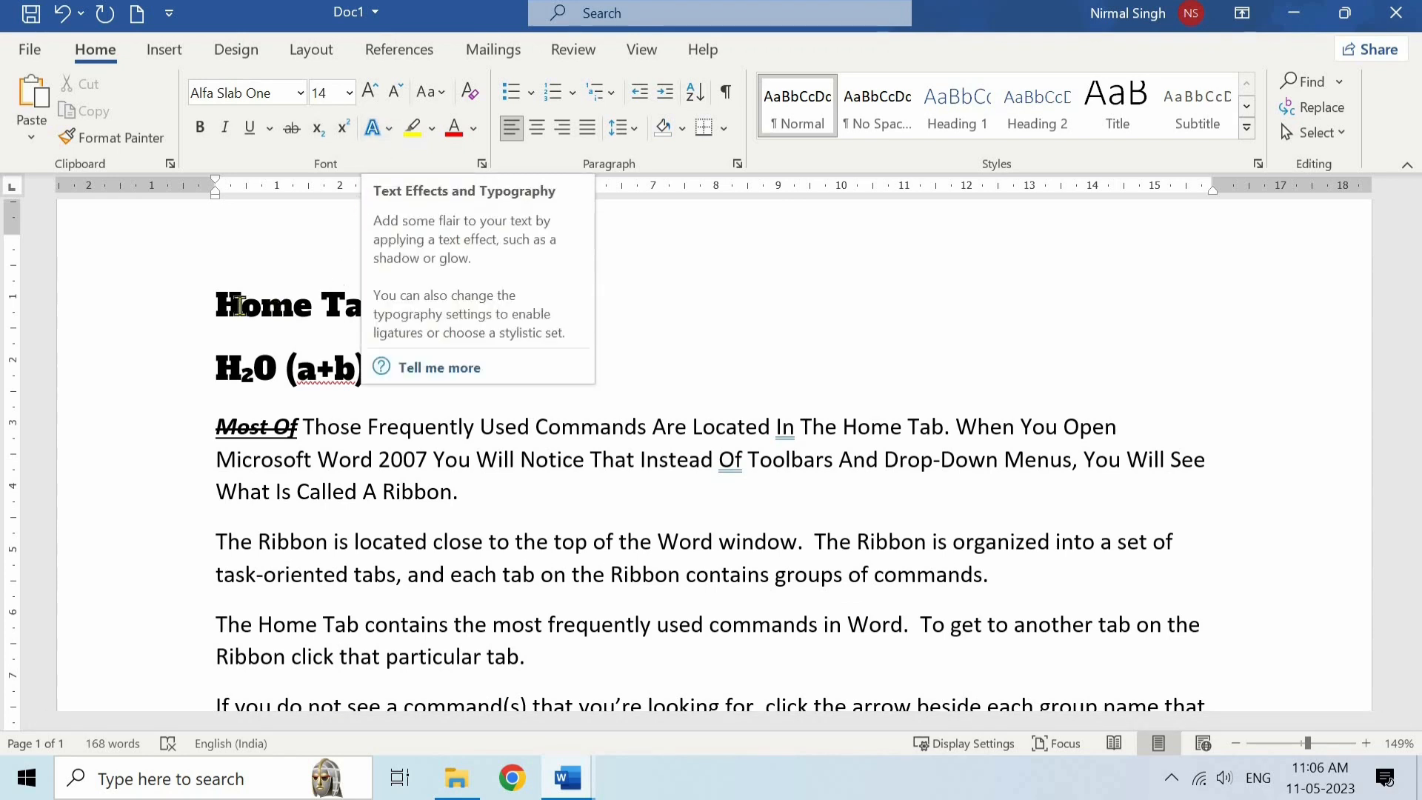
triple_click(354, 296)
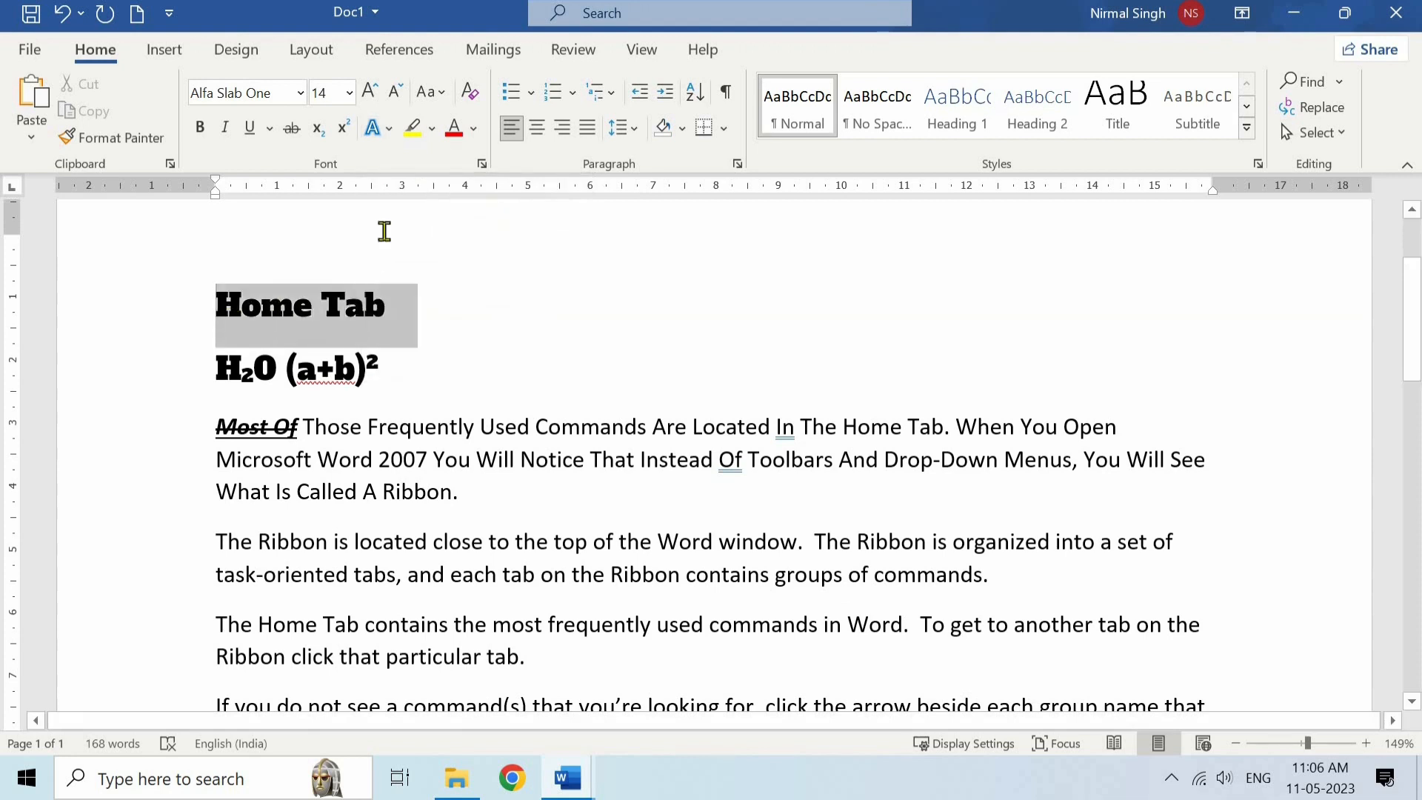
left_click(386, 128)
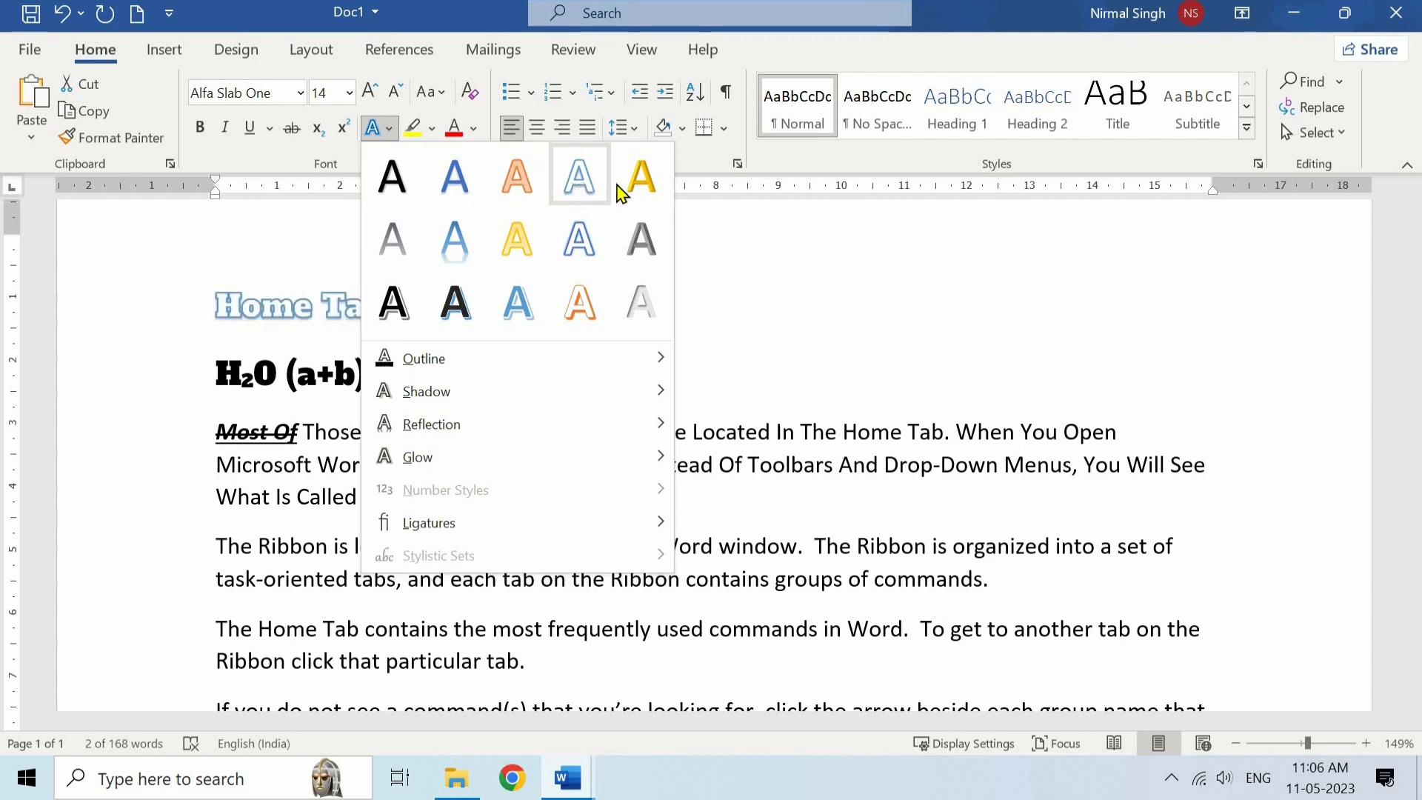
left_click(456, 308)
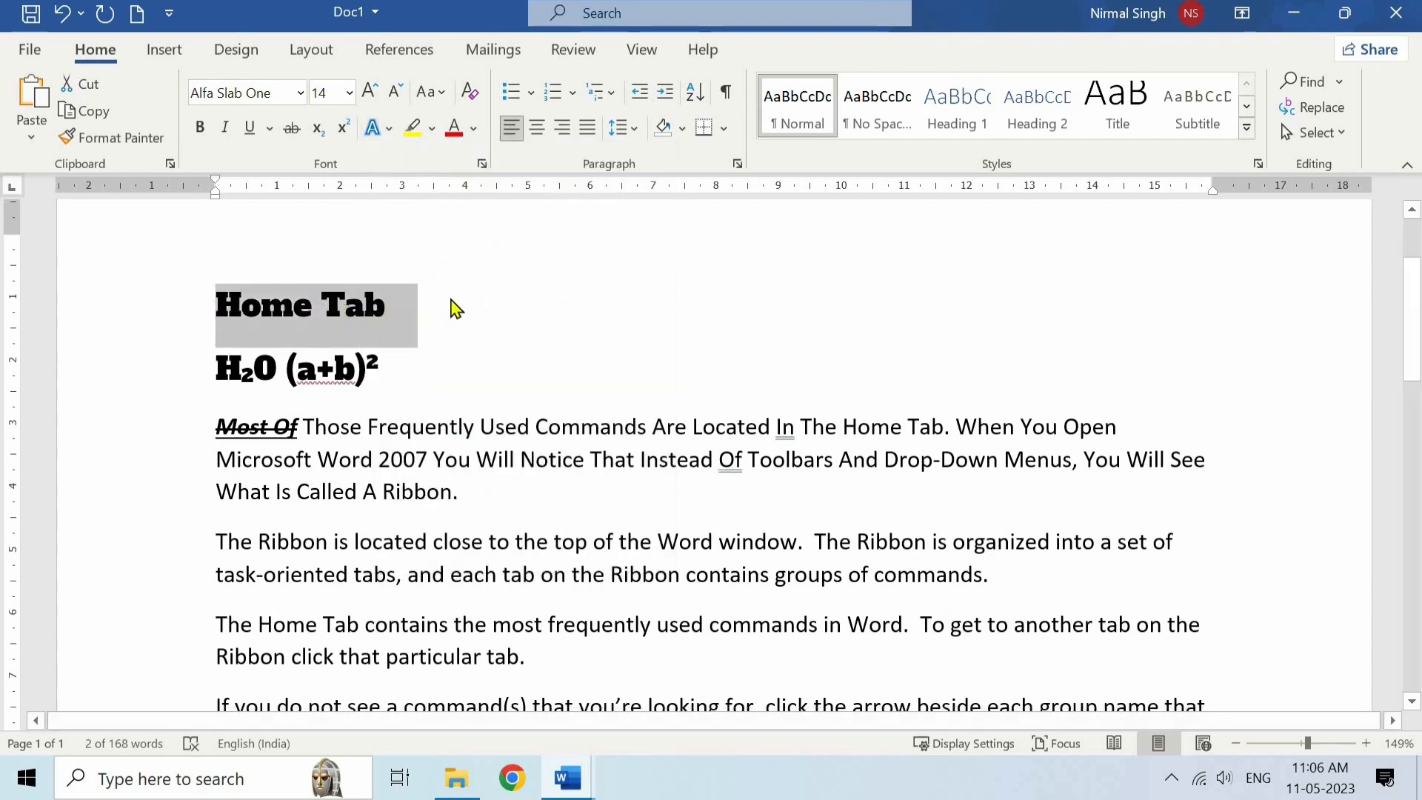
left_click(445, 297)
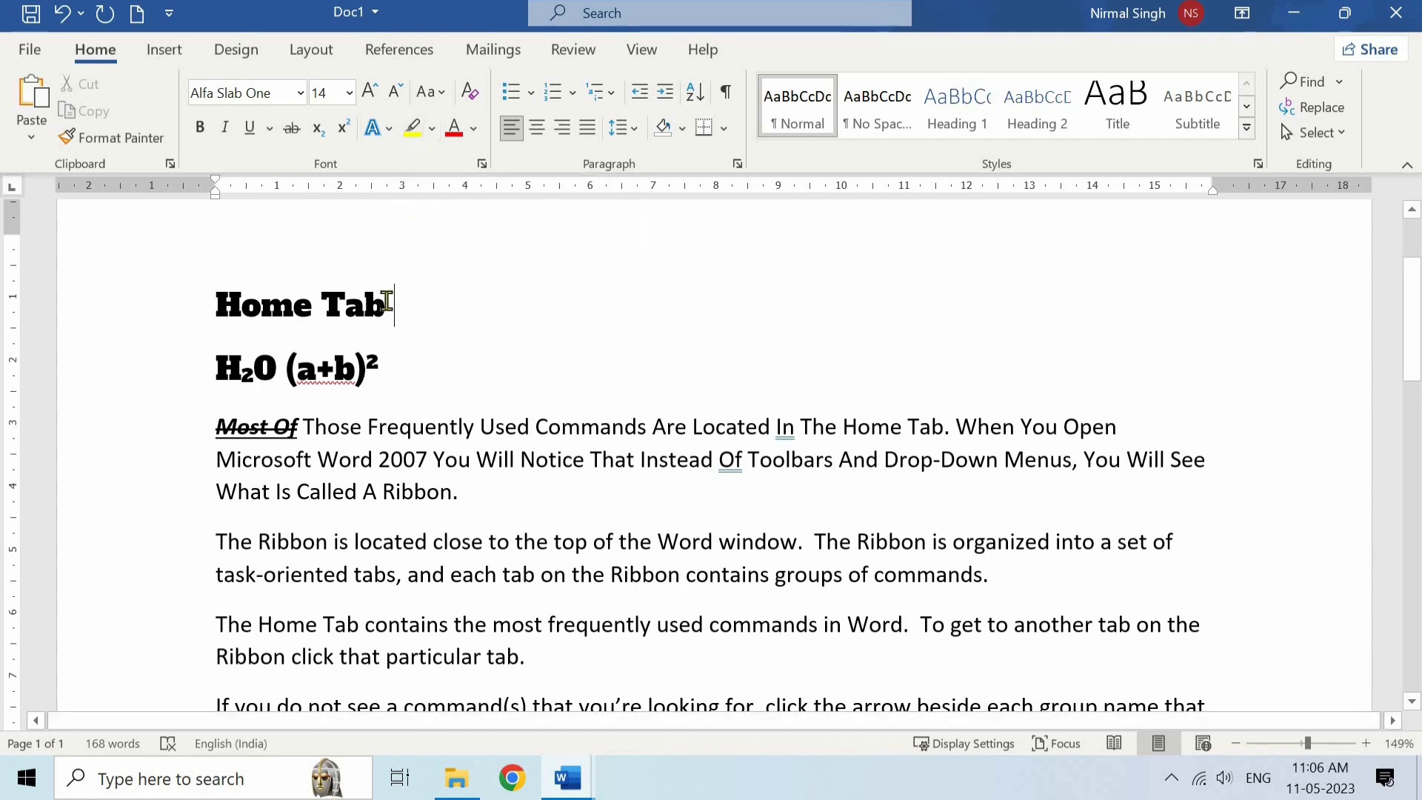
- Highlight the "Home Tab" heading in yellow
left_click_drag(386, 303, 218, 305)
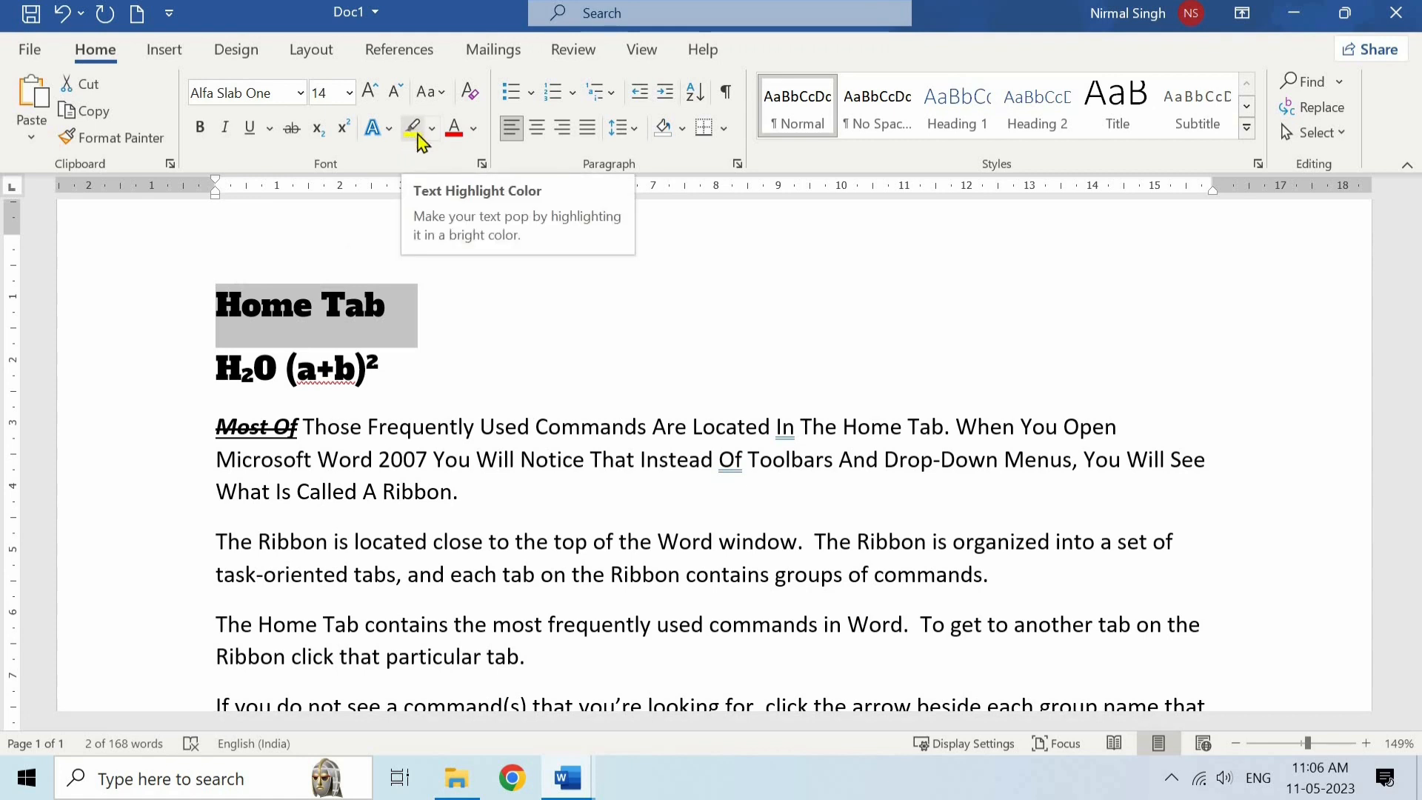
left_click(415, 132)
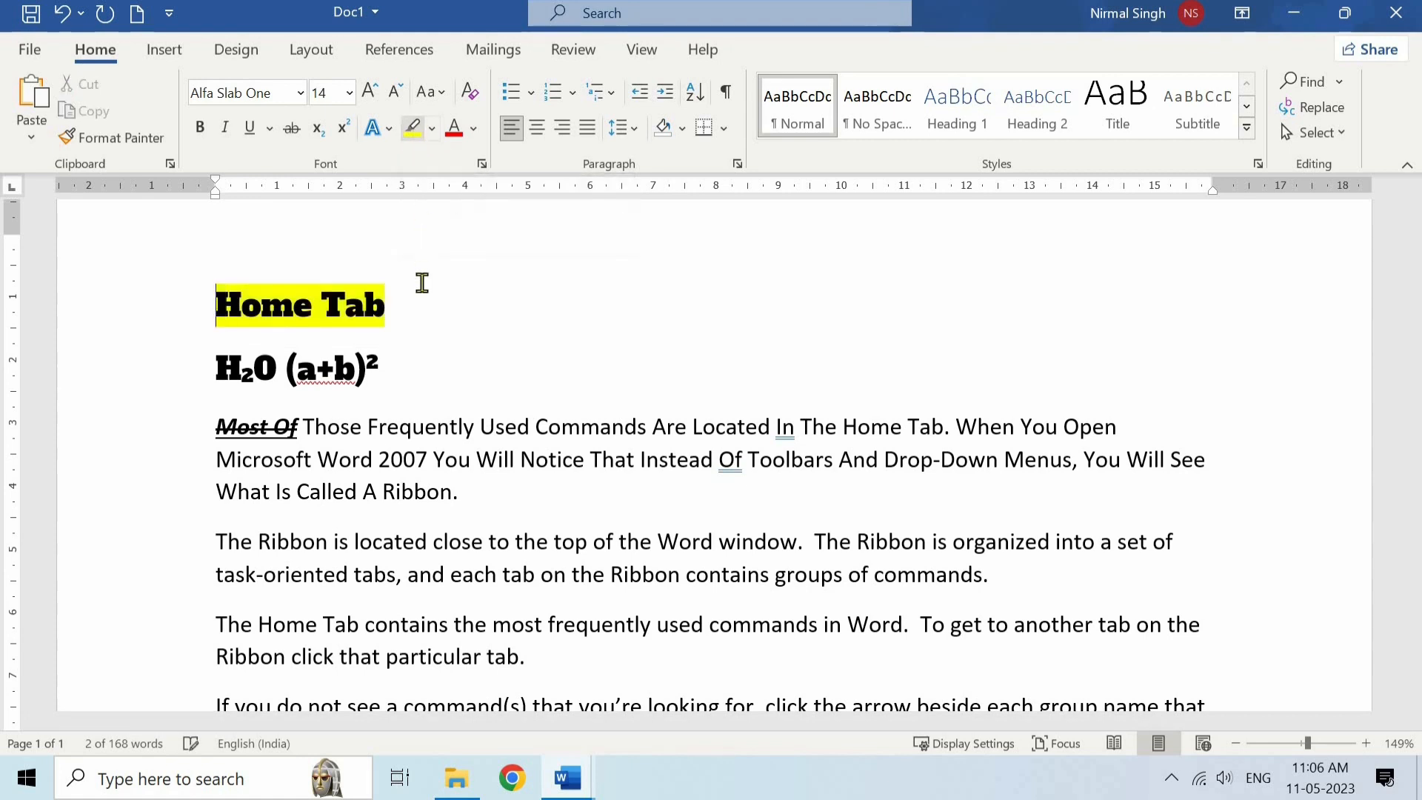
left_click(380, 305)
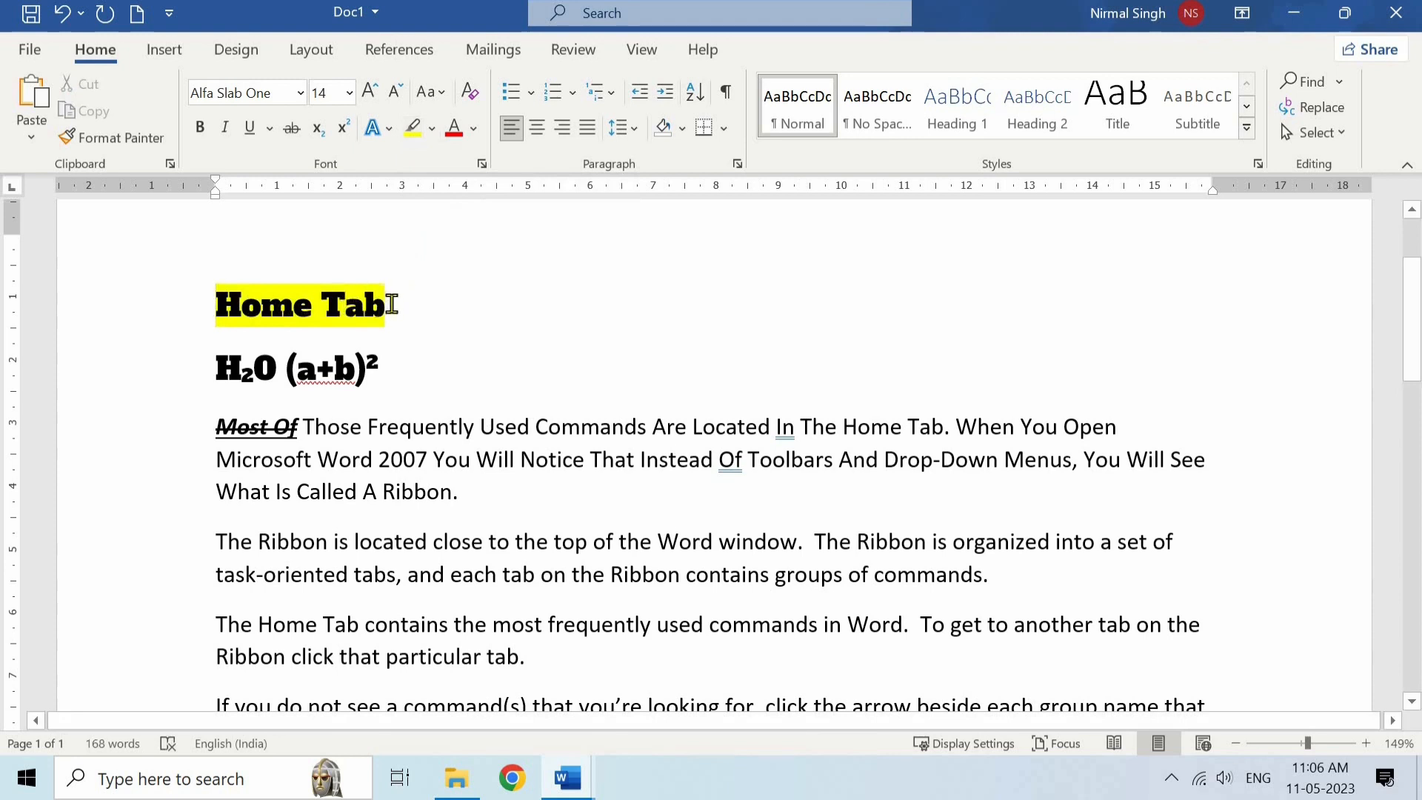
- Change the text highlight colour of the "Home Tab" heading to turquoise
left_click_drag(392, 305, 216, 305)
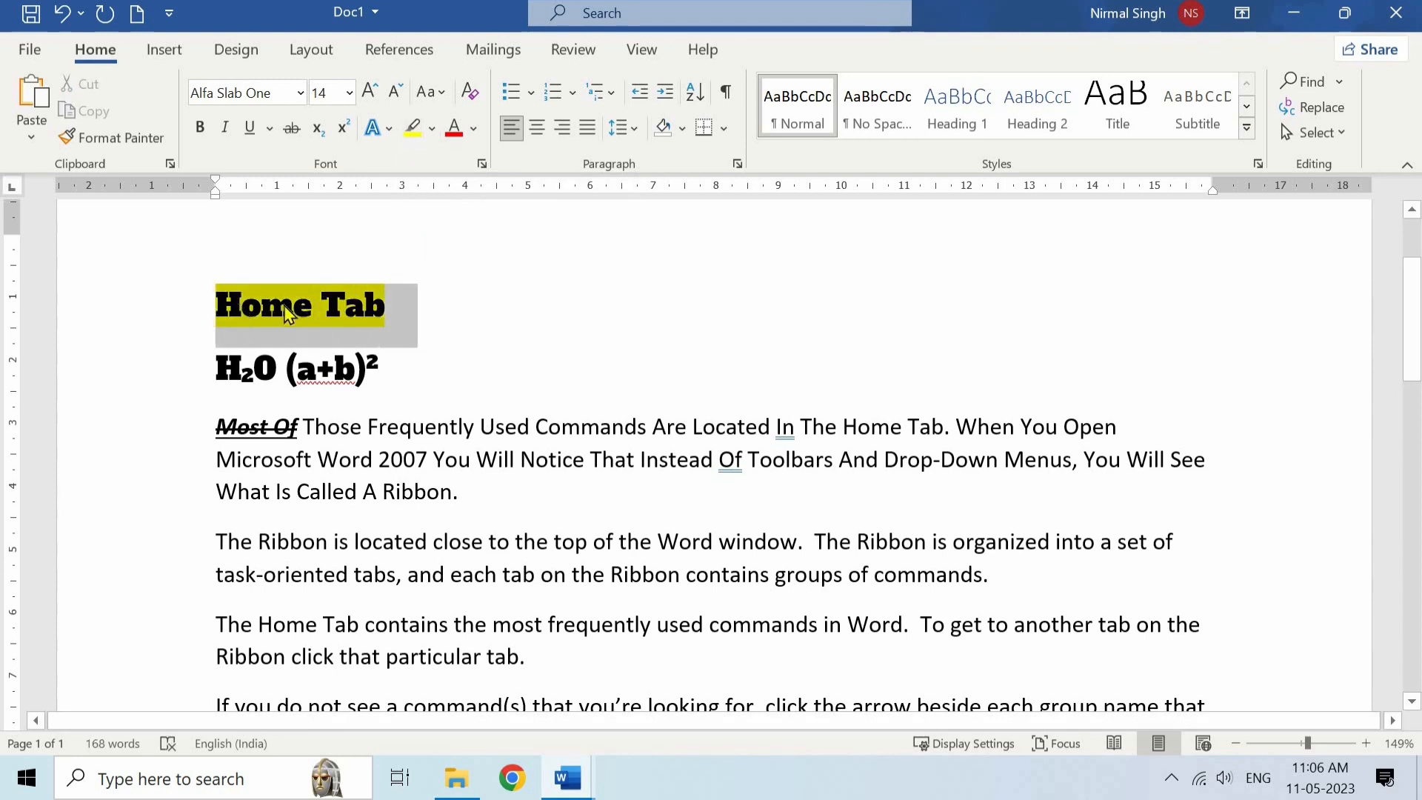
left_click(433, 130)
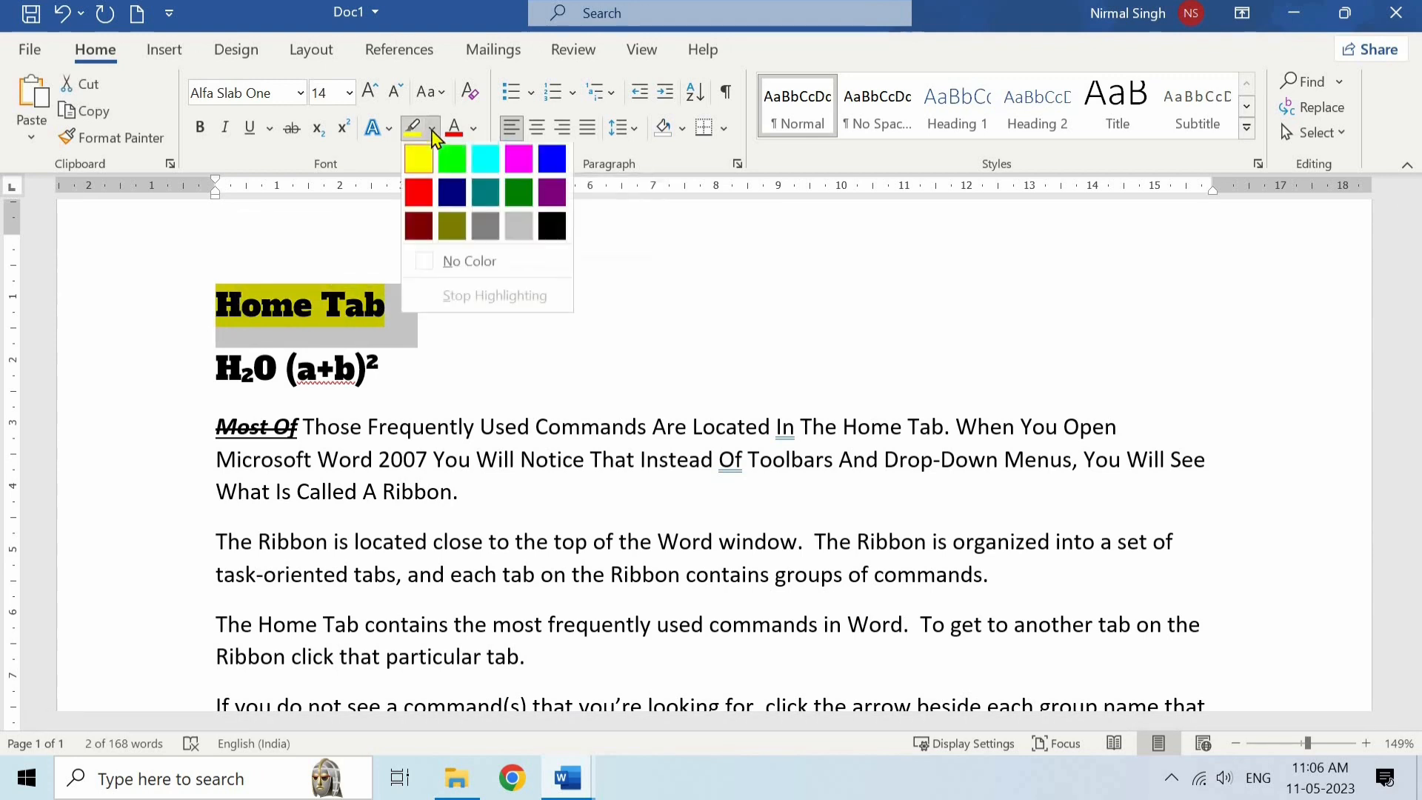
left_click(482, 169)
left_click(432, 304)
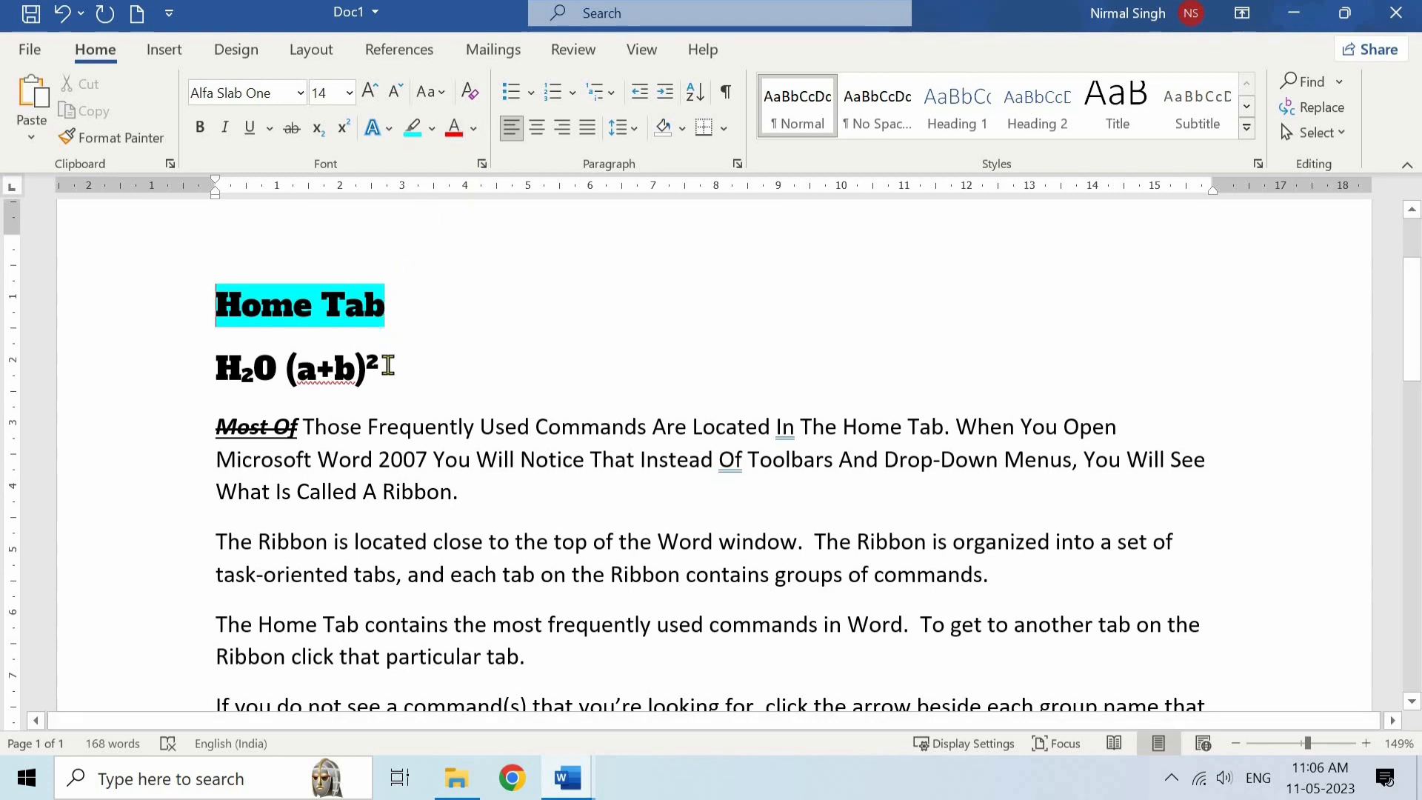
- Set the font colour of the H2O (a+b)2 line to red
left_click_drag(224, 366, 396, 366)
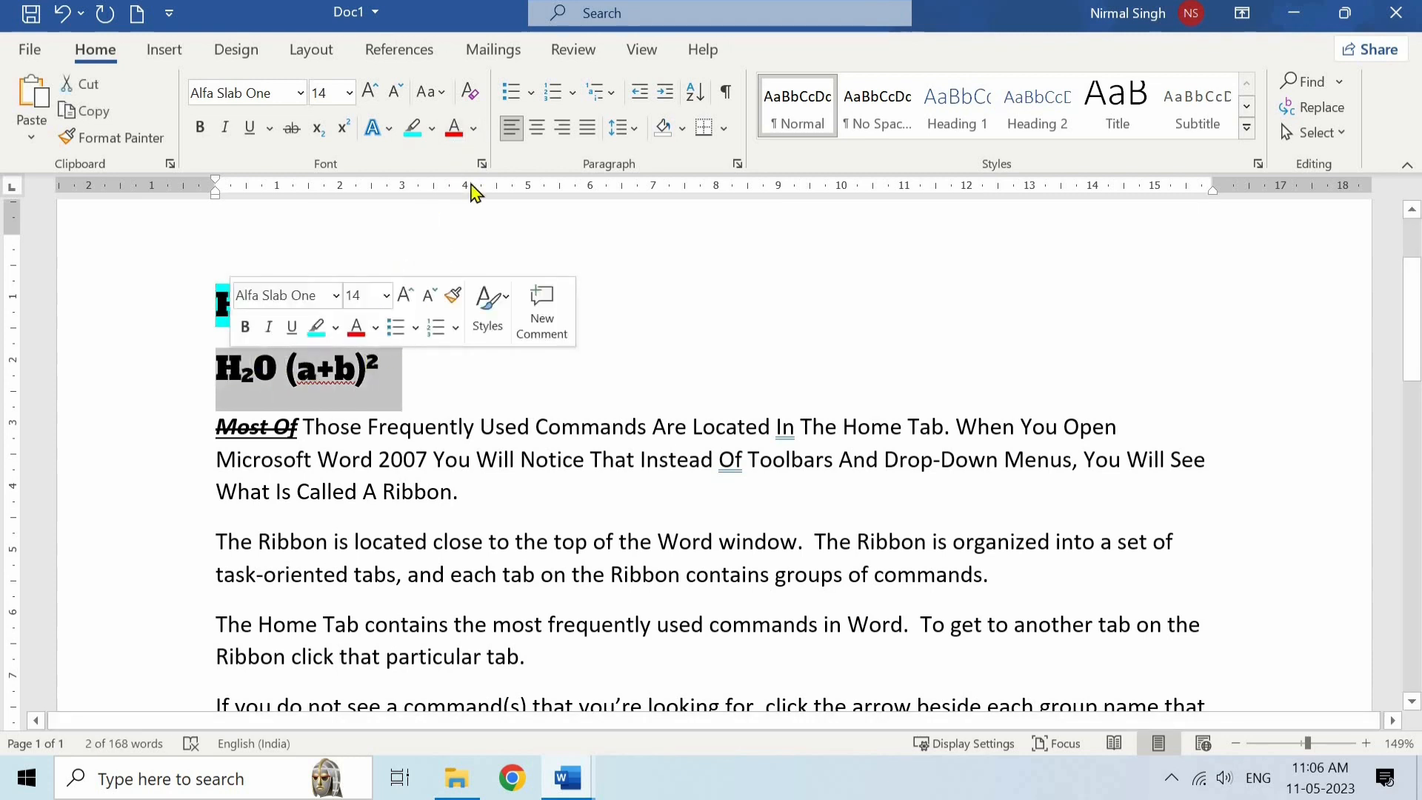
left_click(455, 132)
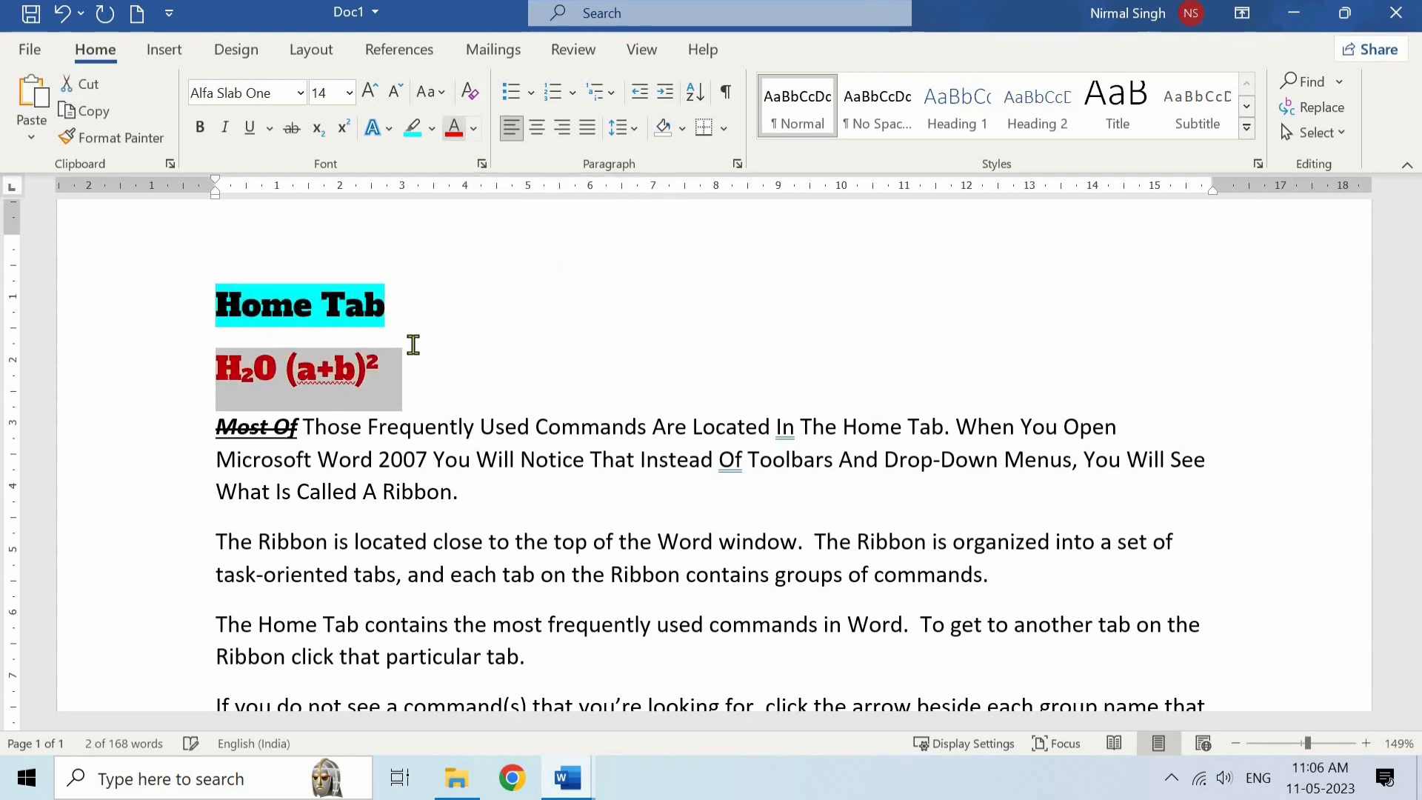
left_click(402, 382)
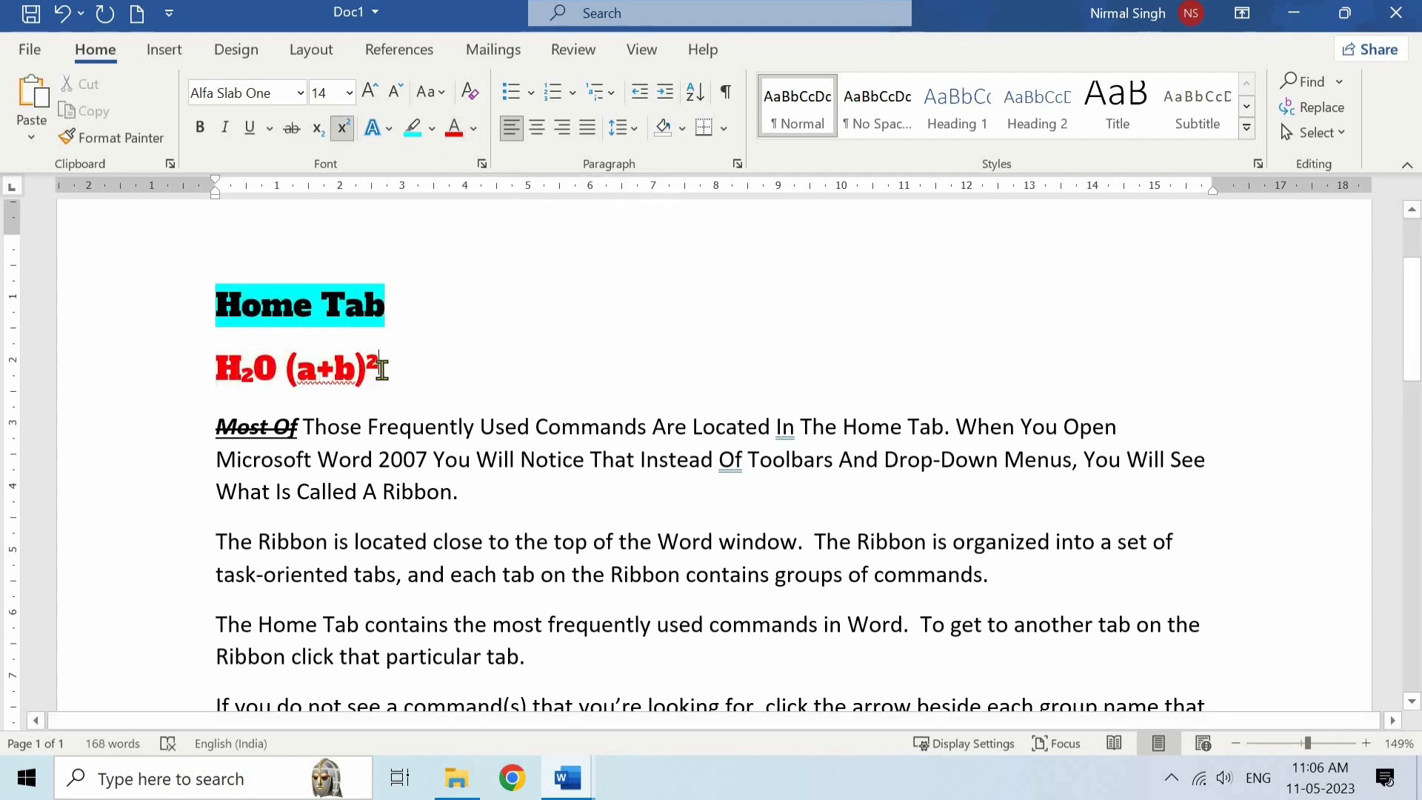
- Change the font colour of the whole H2O (a+b)2 line to green
left_click_drag(380, 370, 246, 381)
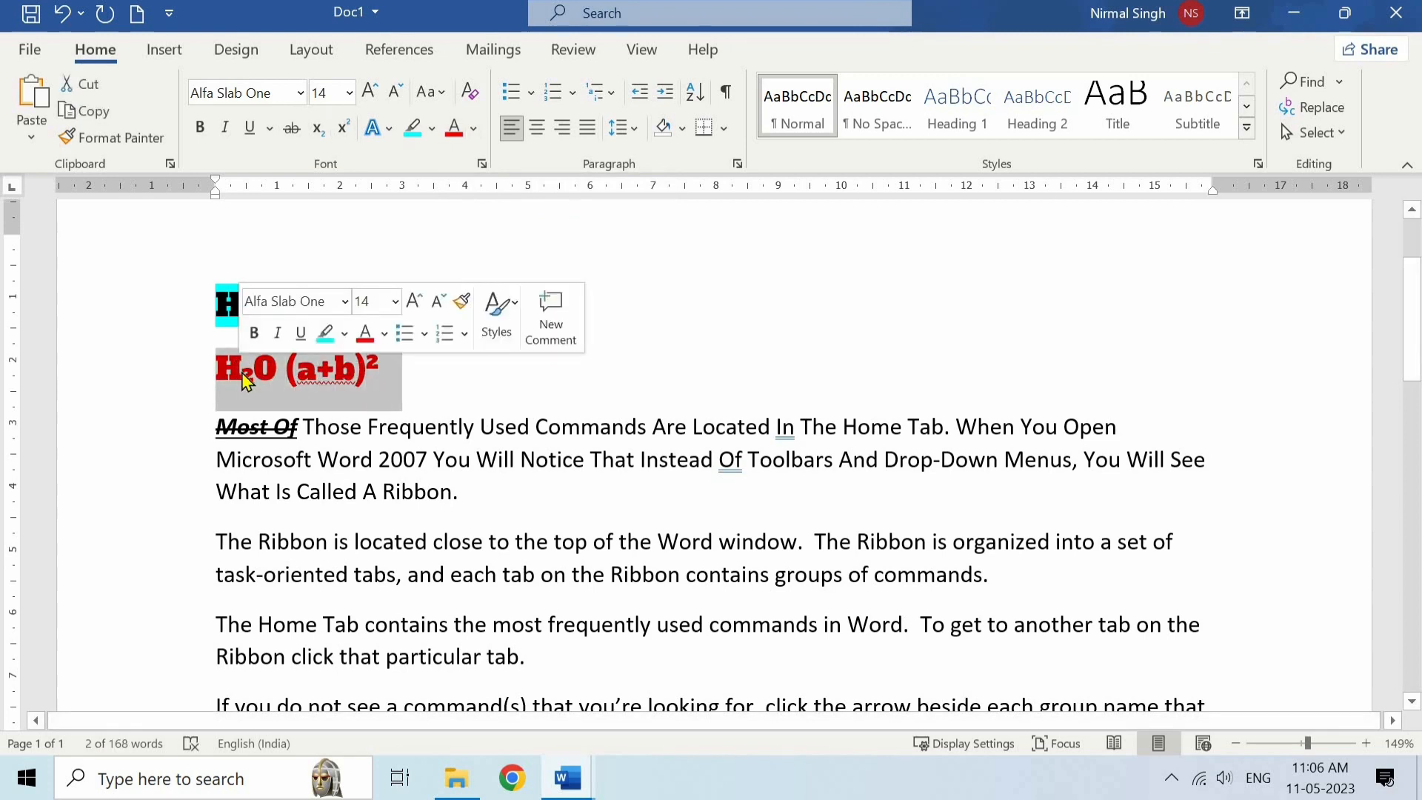
left_click(474, 130)
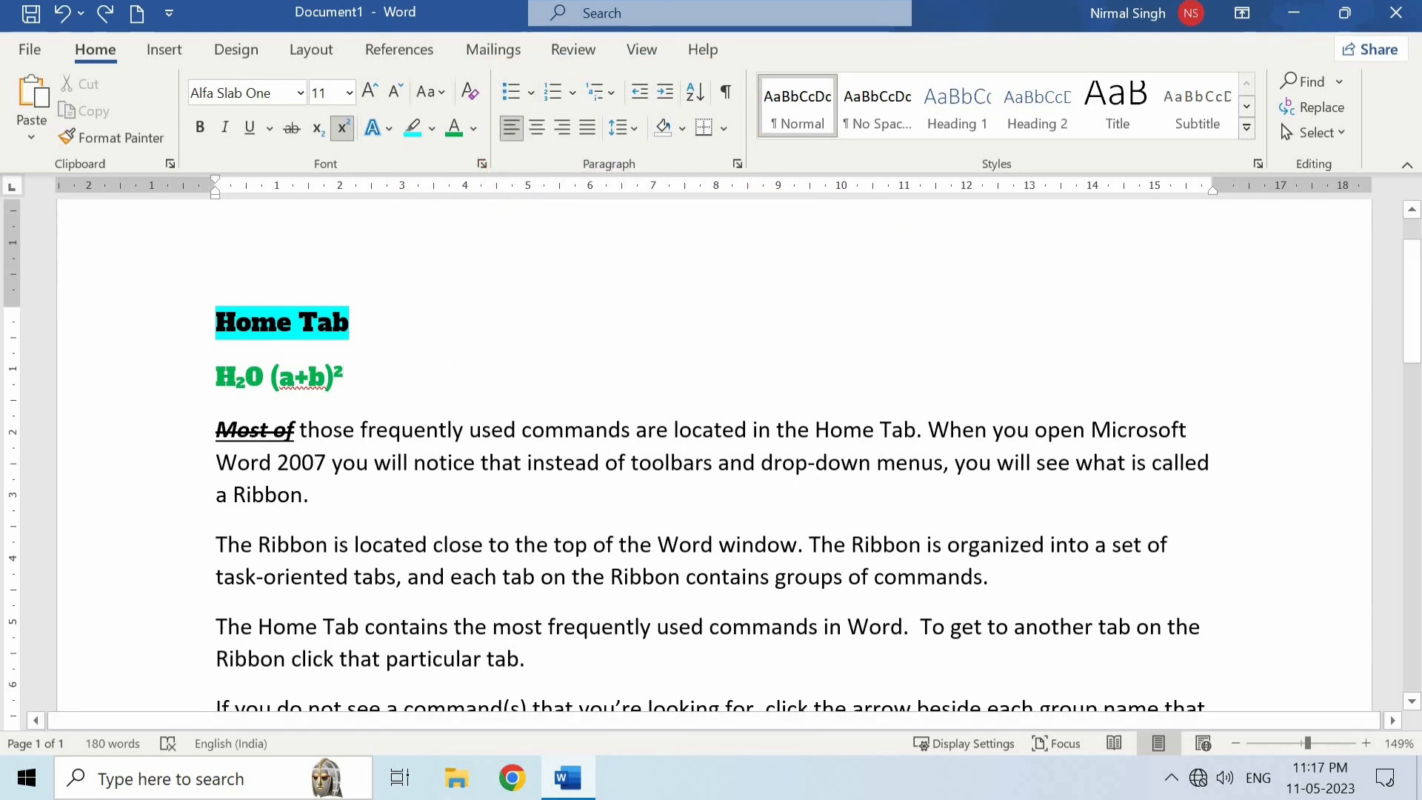
- Start a bulleted list with cleared formatting on a new line below the H2O (a+b)2 formulas
key("Return")
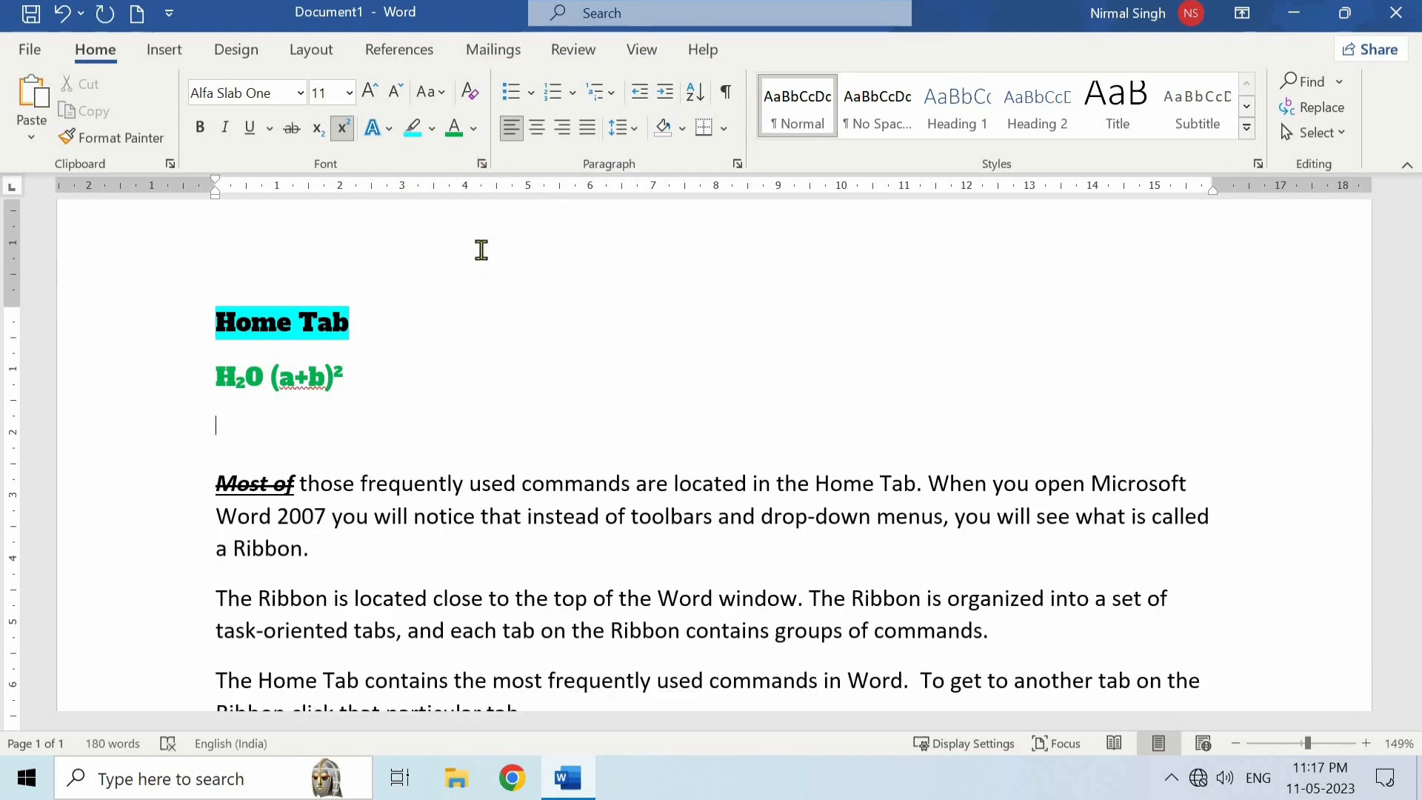
left_click(469, 93)
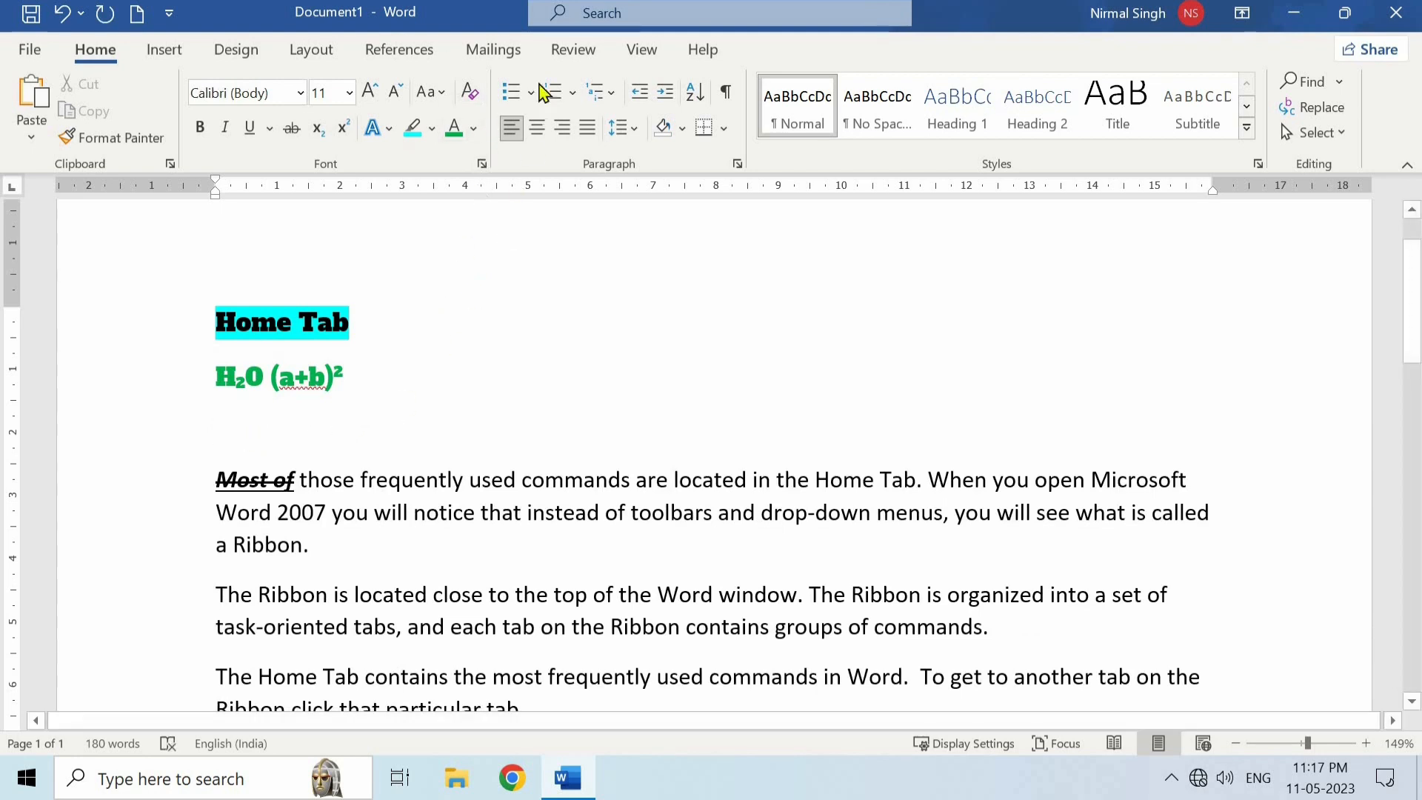
left_click(510, 91)
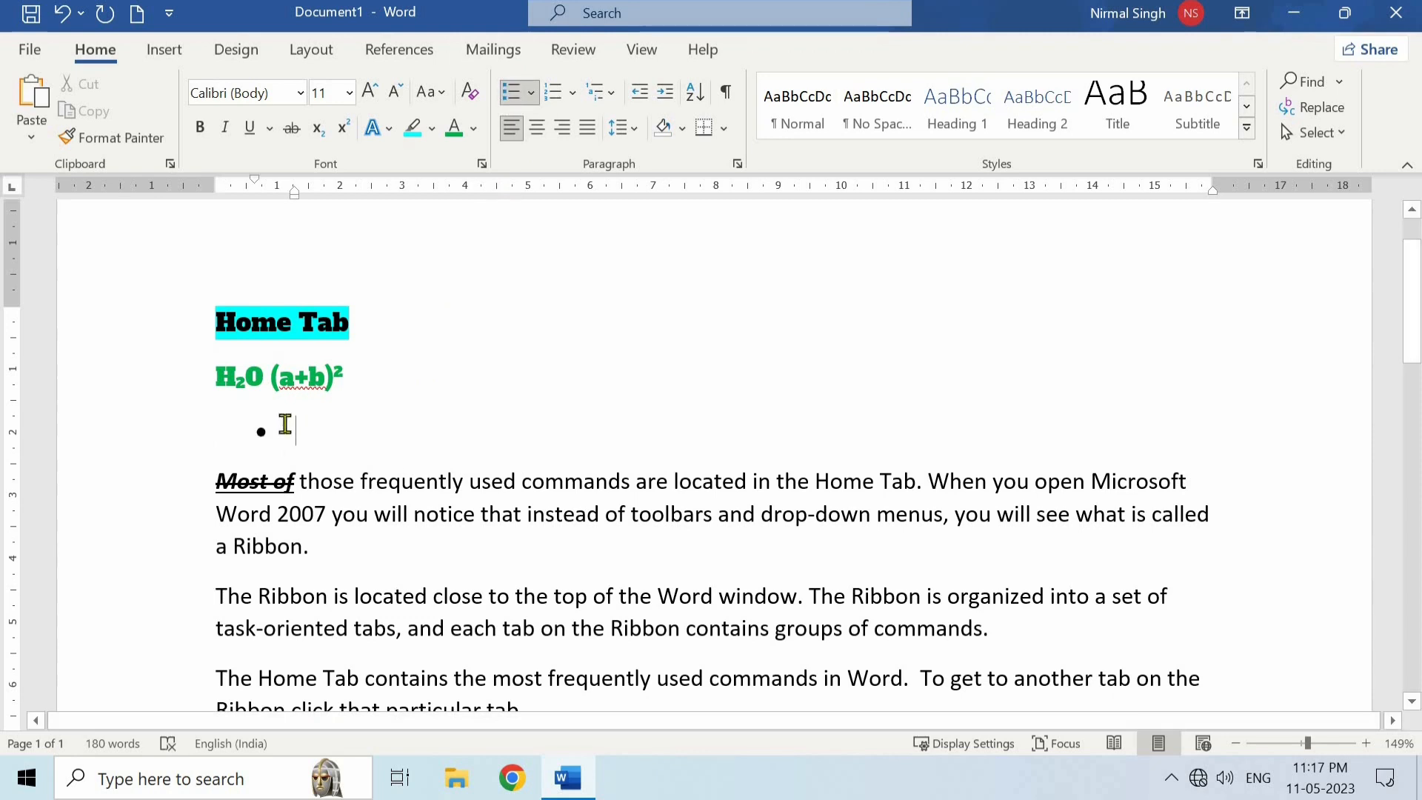
- Fill the bulleted list with four sample items: Gssfgsjfg, Dfhsfhs, Dfgdsg and dgfsjhdfg
type("gssfgsjfg")
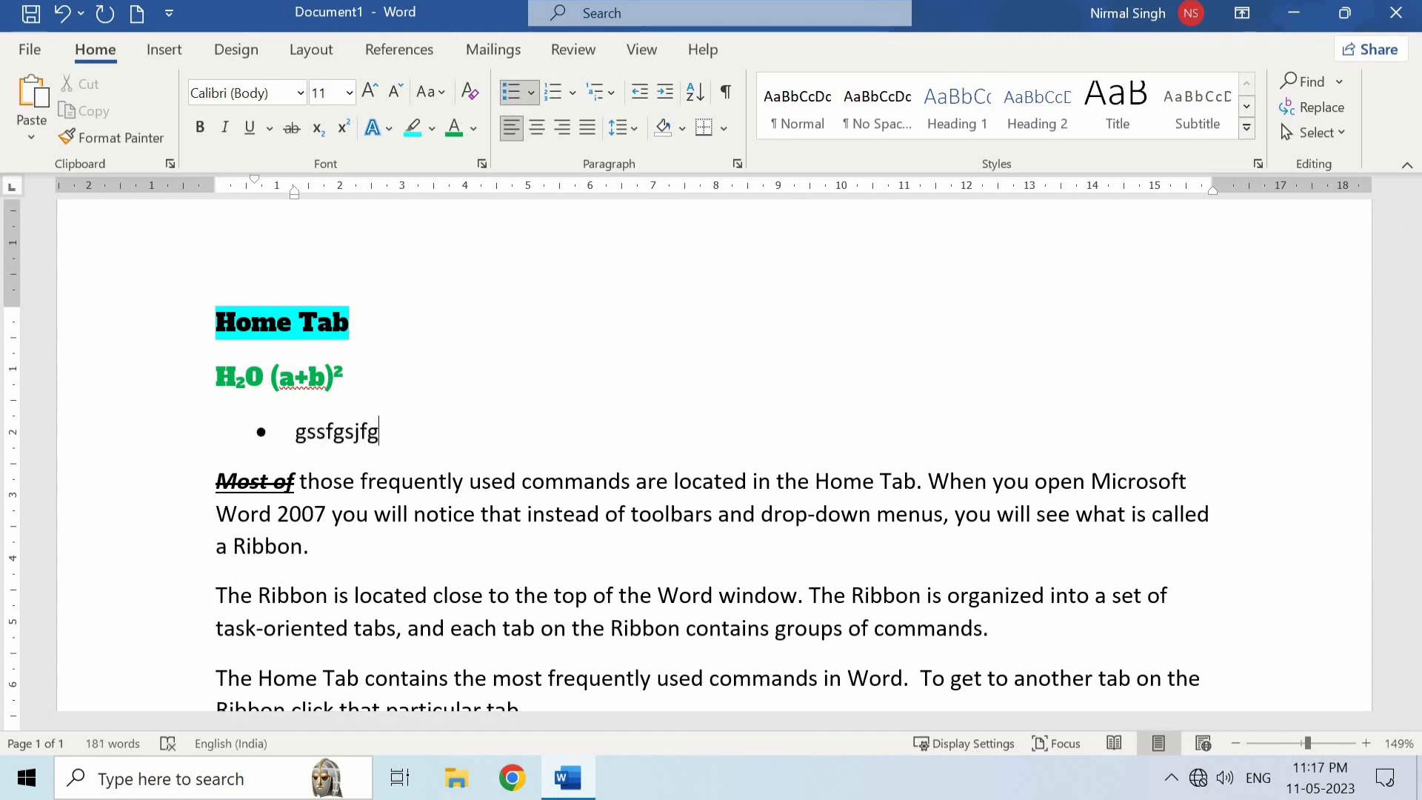
key("Return")
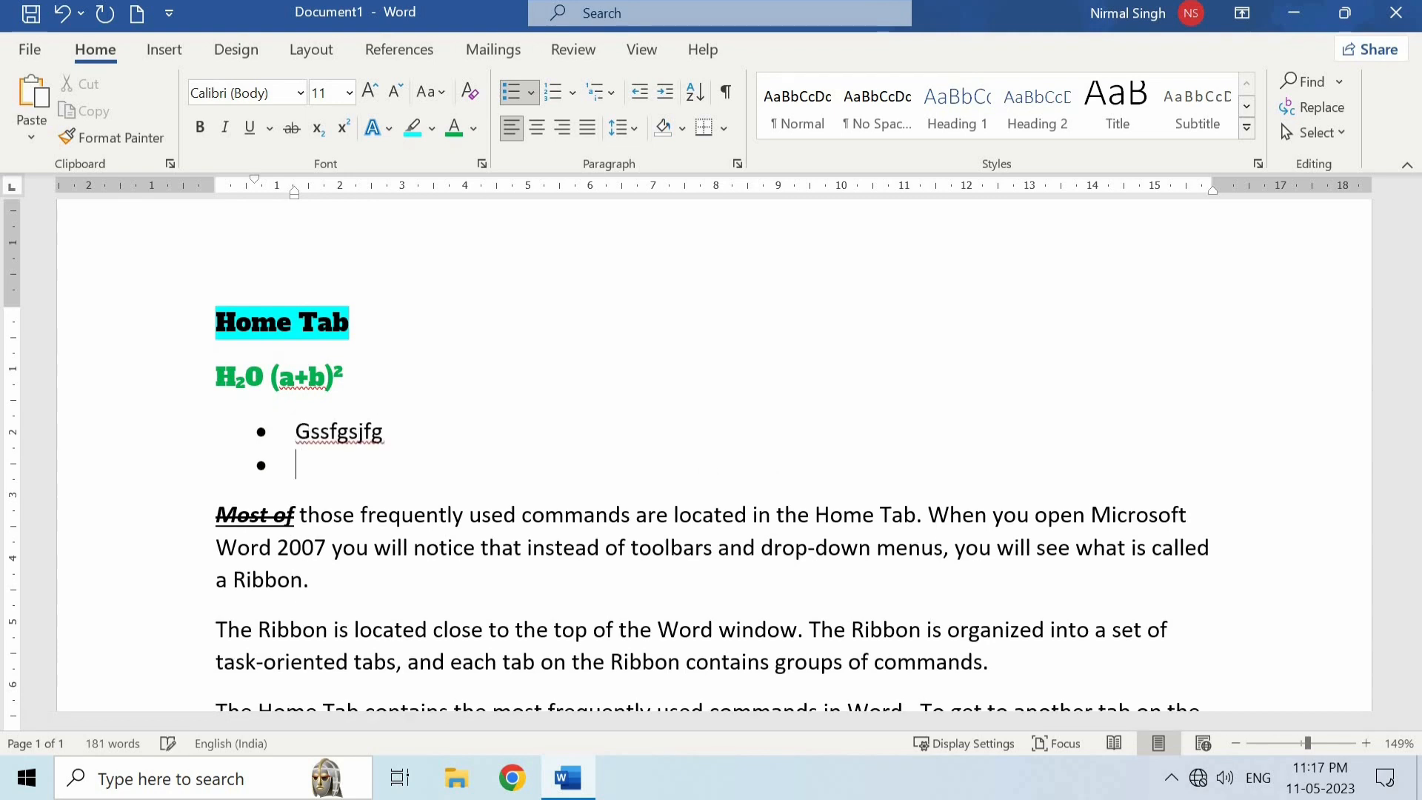
type("dfh")
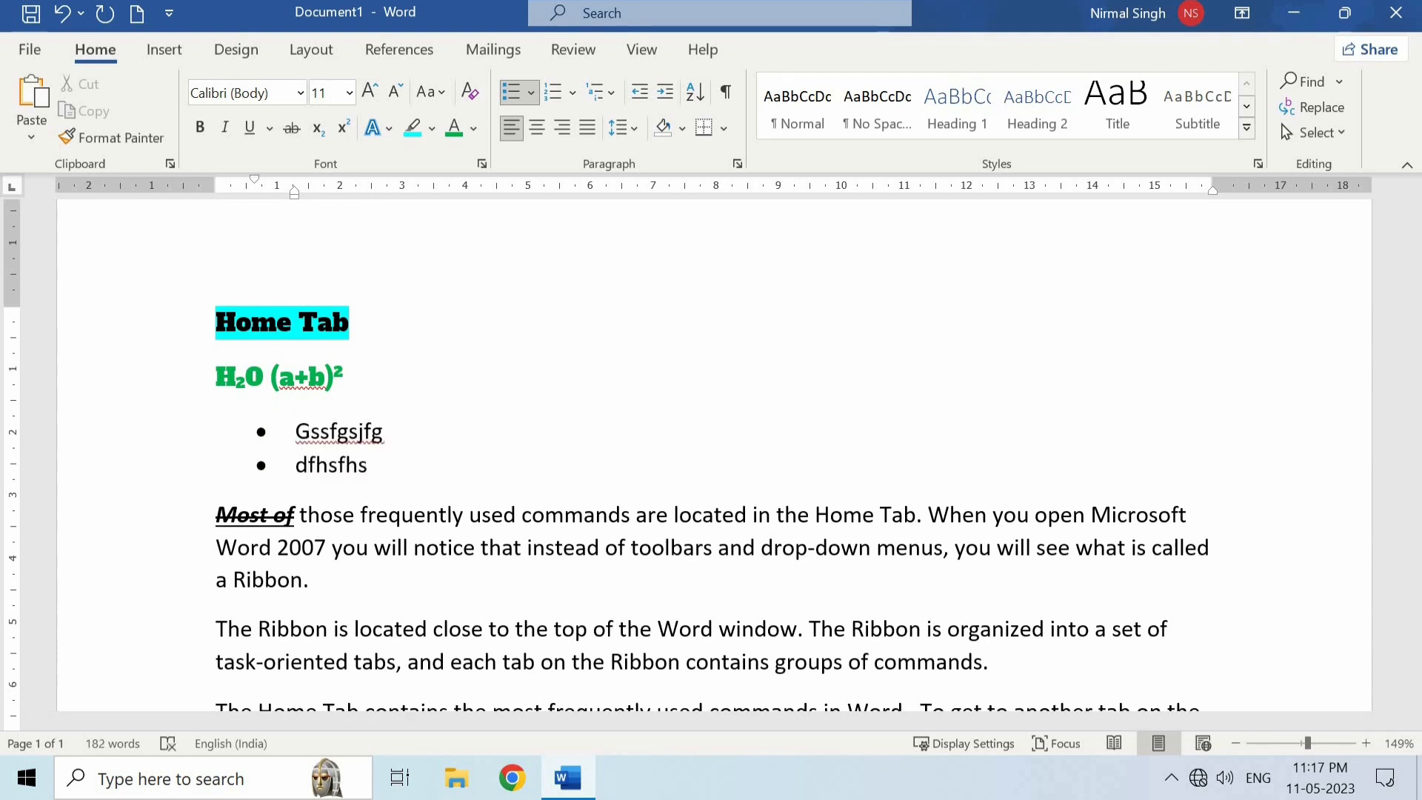
type("sfhs")
key("Return")
type("dfgdsg")
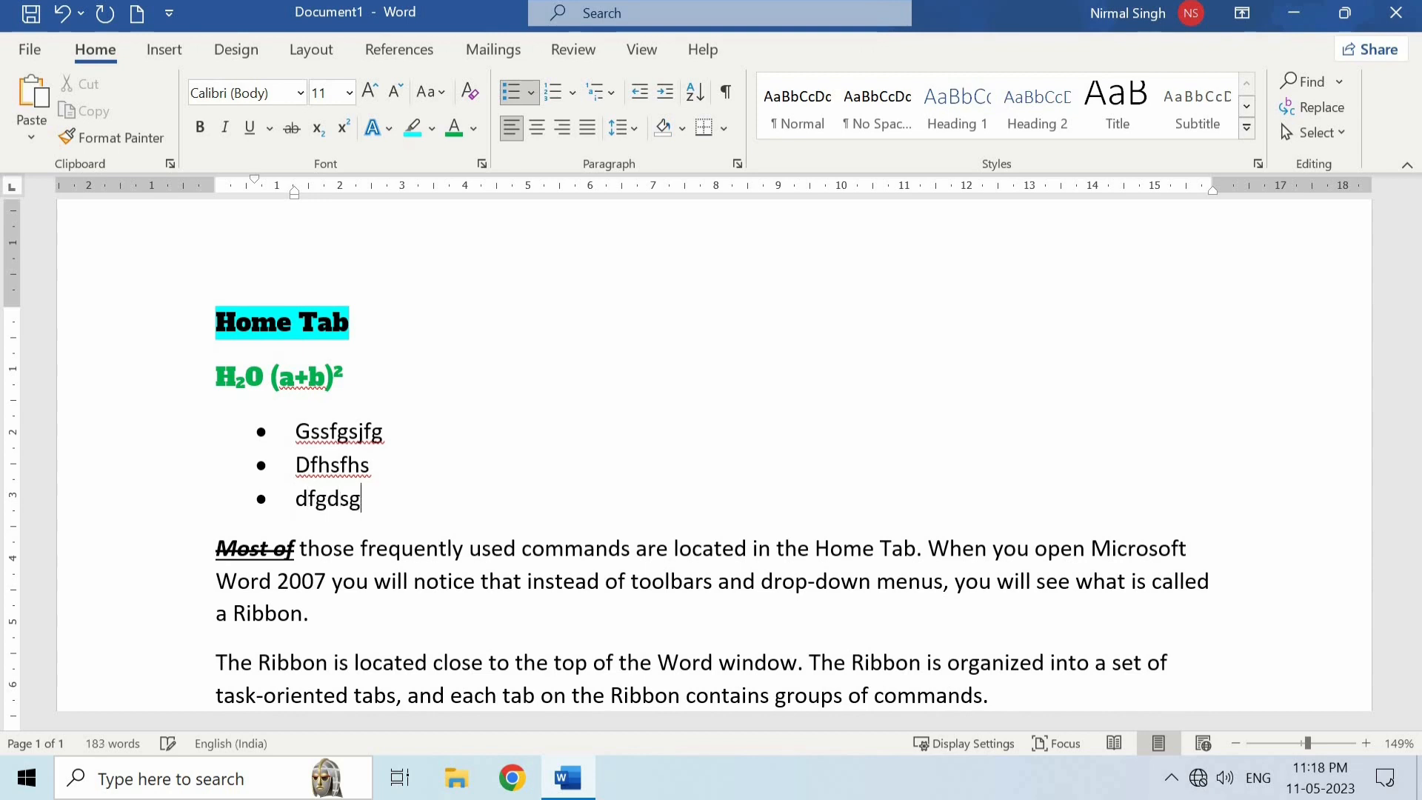
key("Return")
type("dgfsjhdfg")
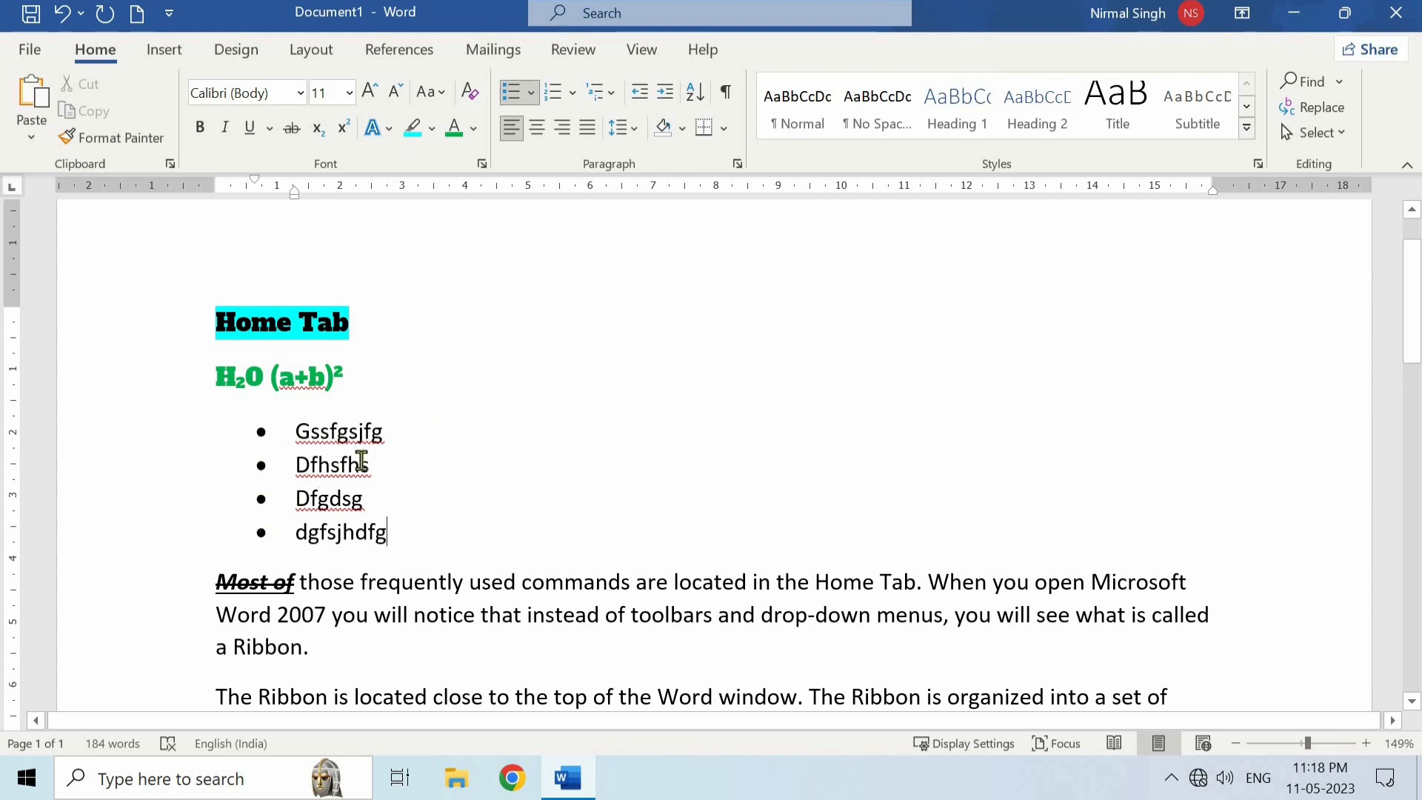
- Preview other bullet library symbols, such as the arrowhead, on the four-item list without applying one
left_click(532, 93)
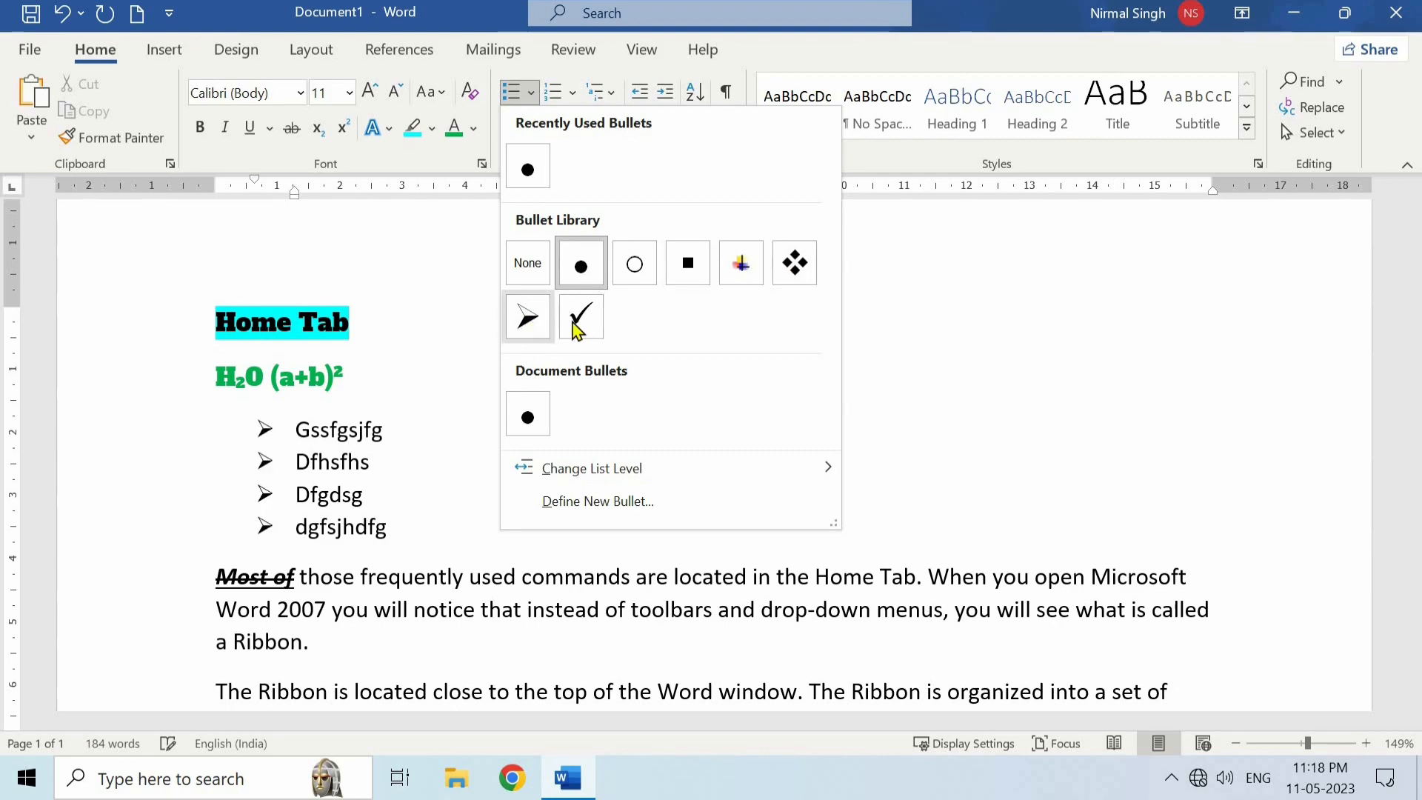
left_click(442, 432)
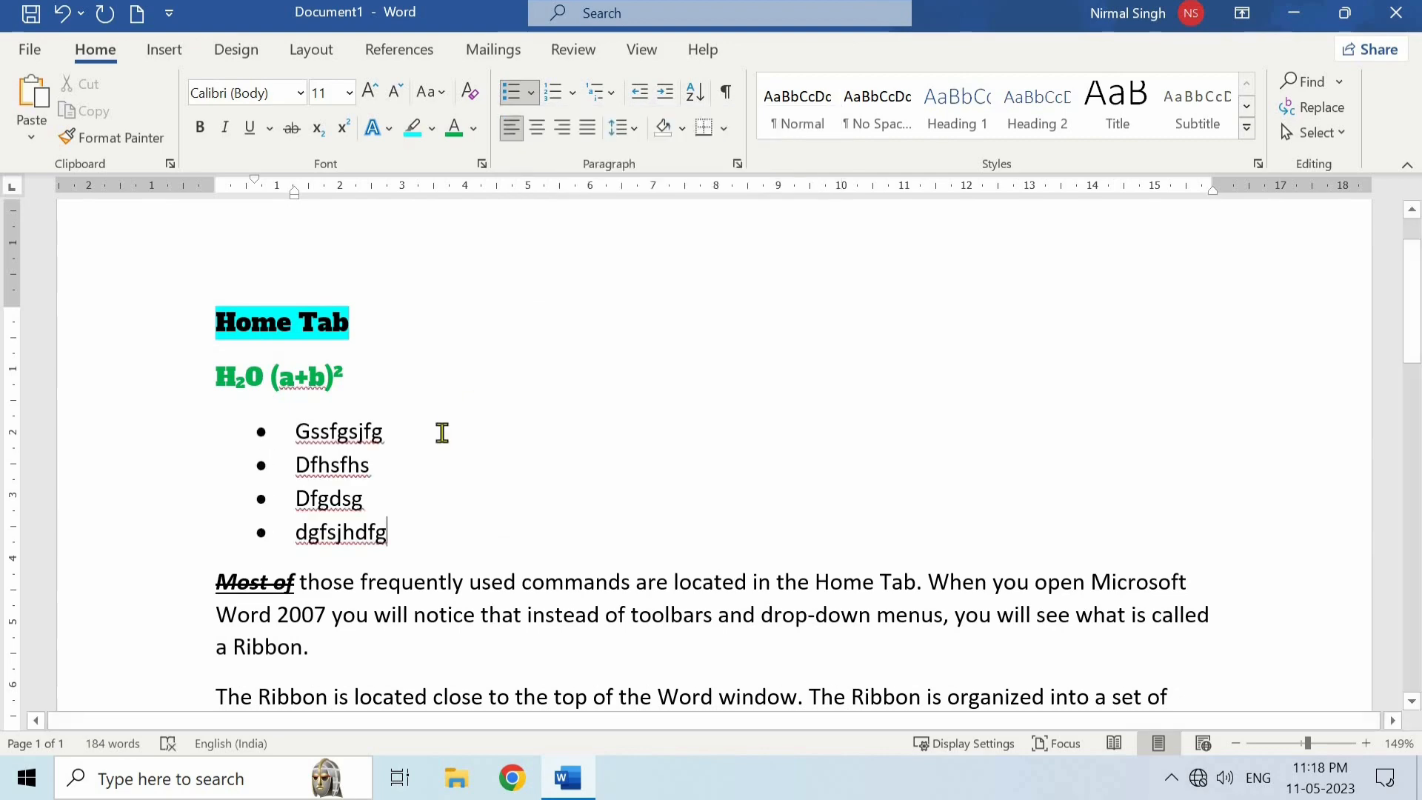
- Turn the three paragraphs from "Most of those frequently used commands" to "The Home Tab contains" into bulleted list items
scroll(442, 433, "down", 3)
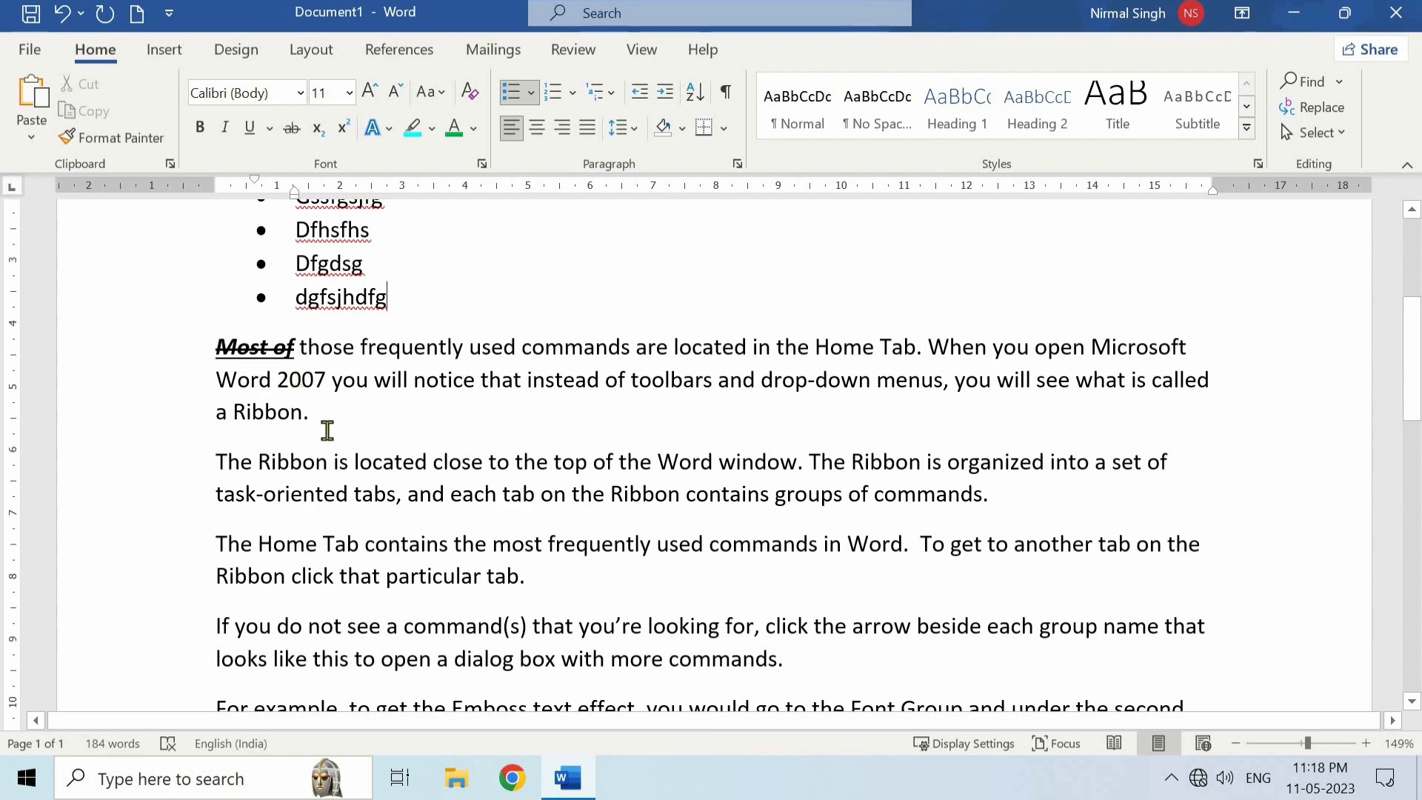
left_click_drag(328, 430, 524, 582)
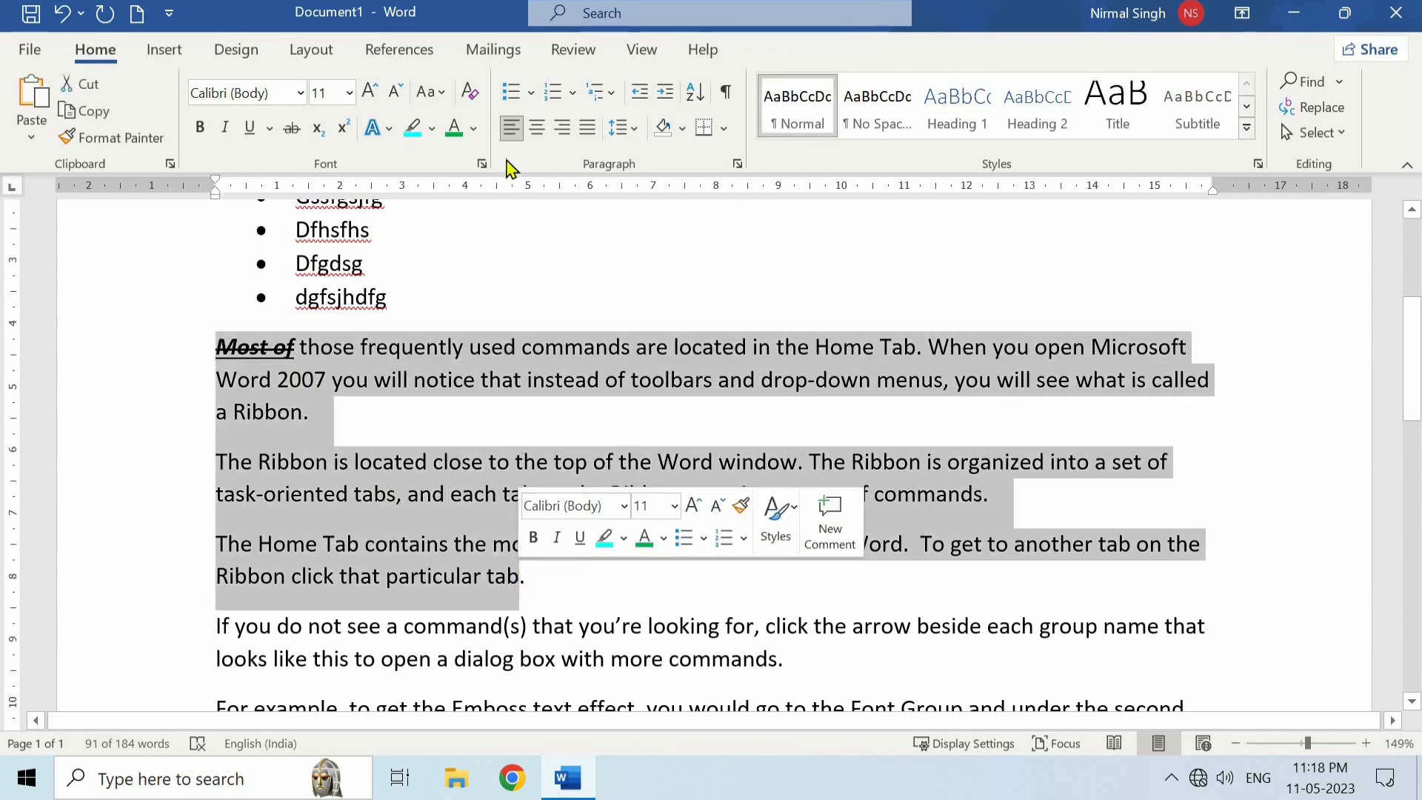
left_click(511, 92)
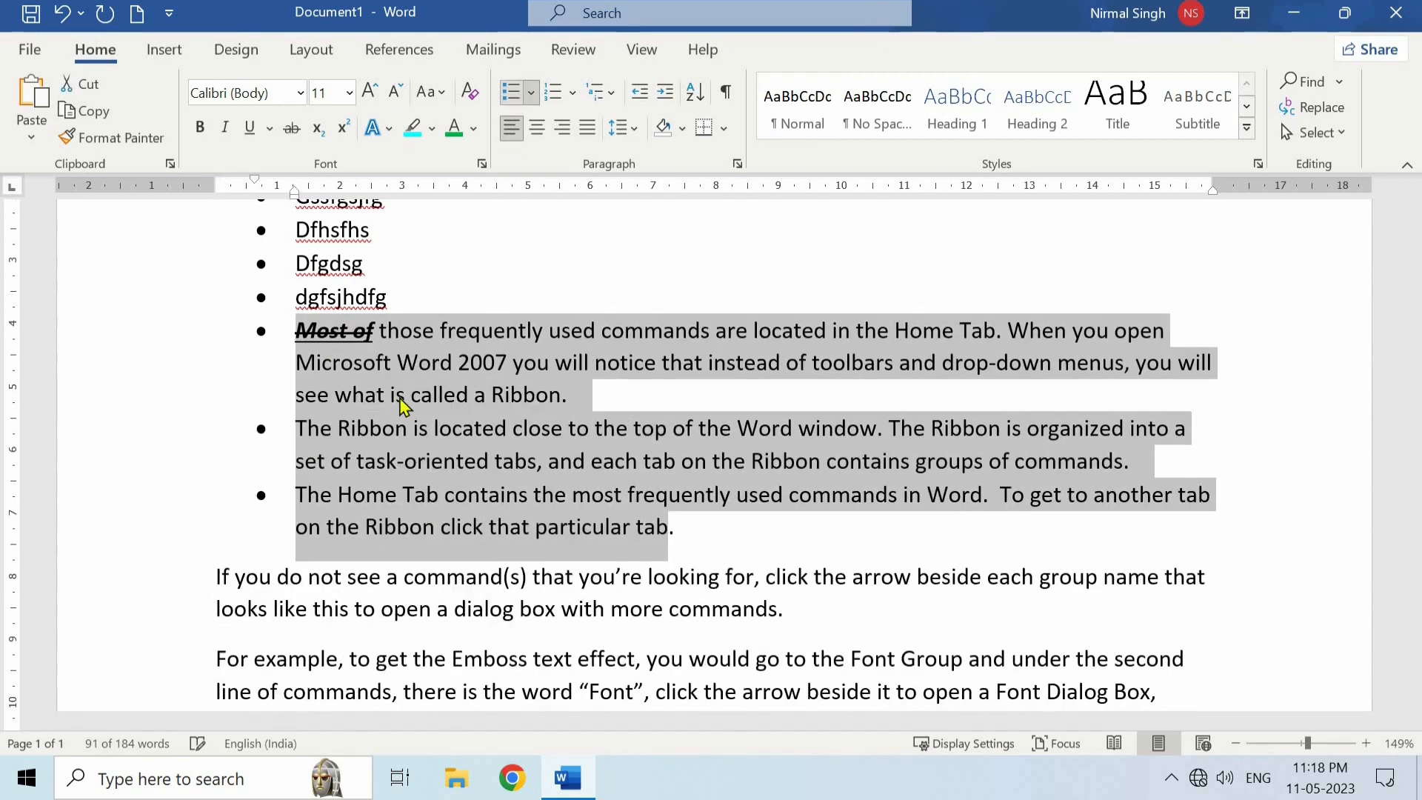
left_click(343, 400)
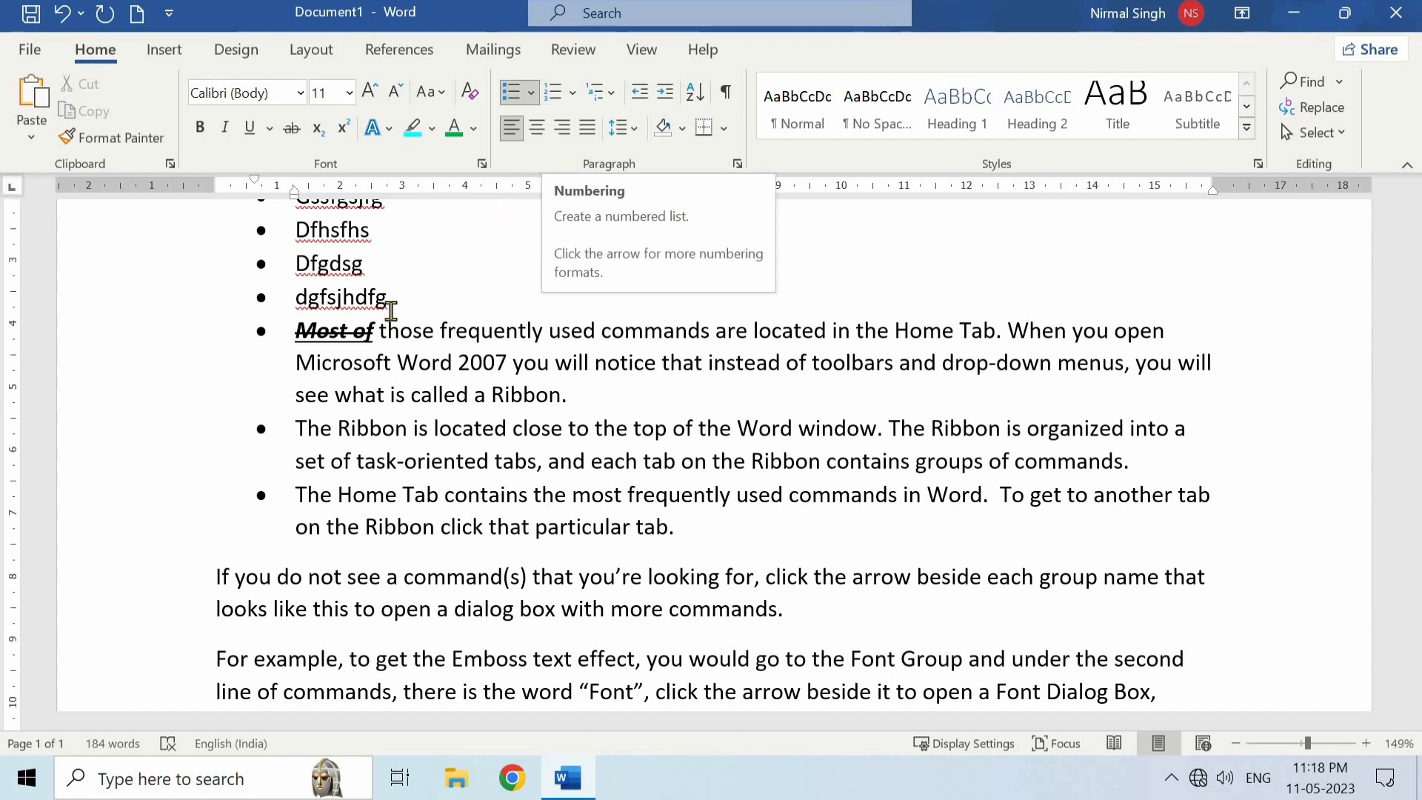
- Turn the two paragraphs beginning "If you do not see a command(s)" and "For example" into a numbered list
scroll(223, 420, "down", 2)
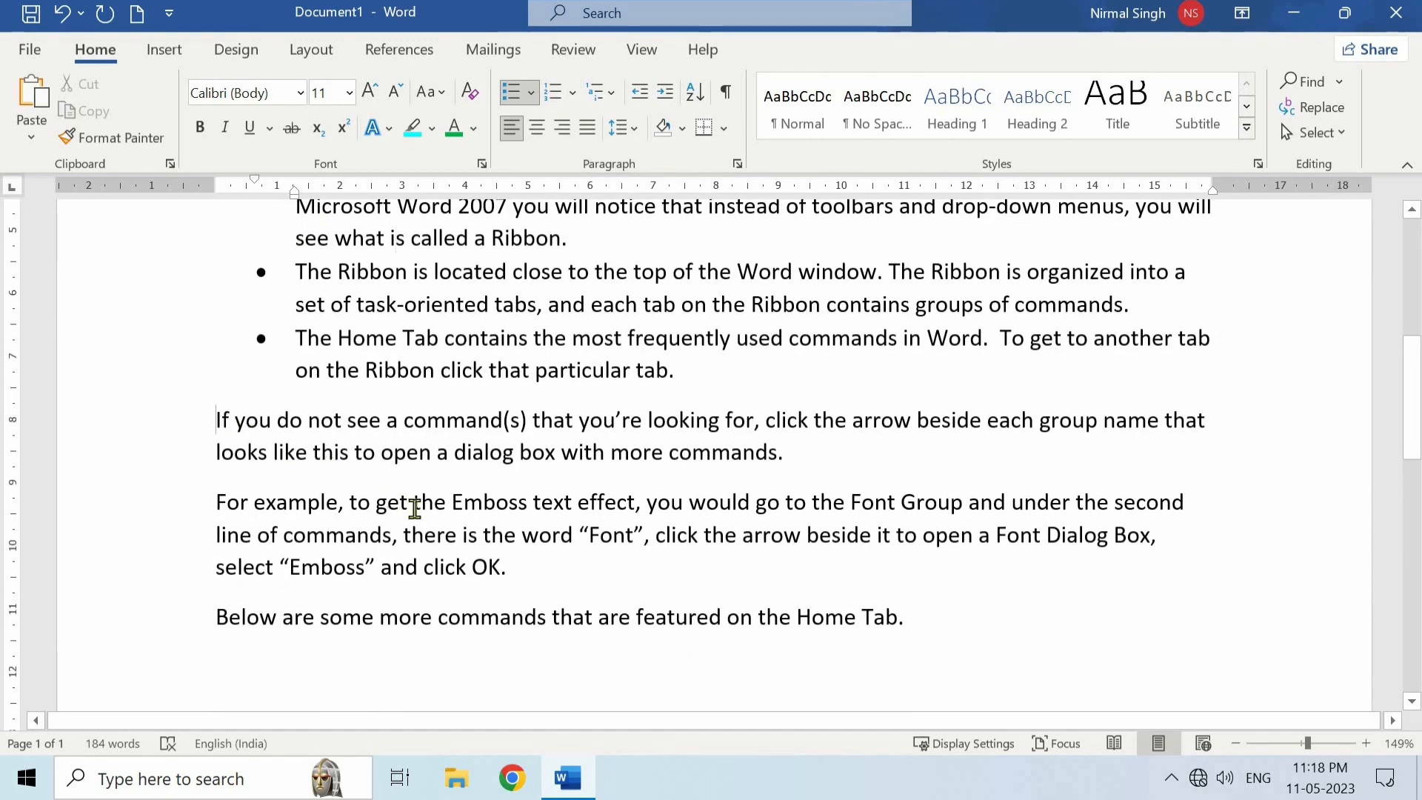
left_click_drag(223, 421, 521, 490)
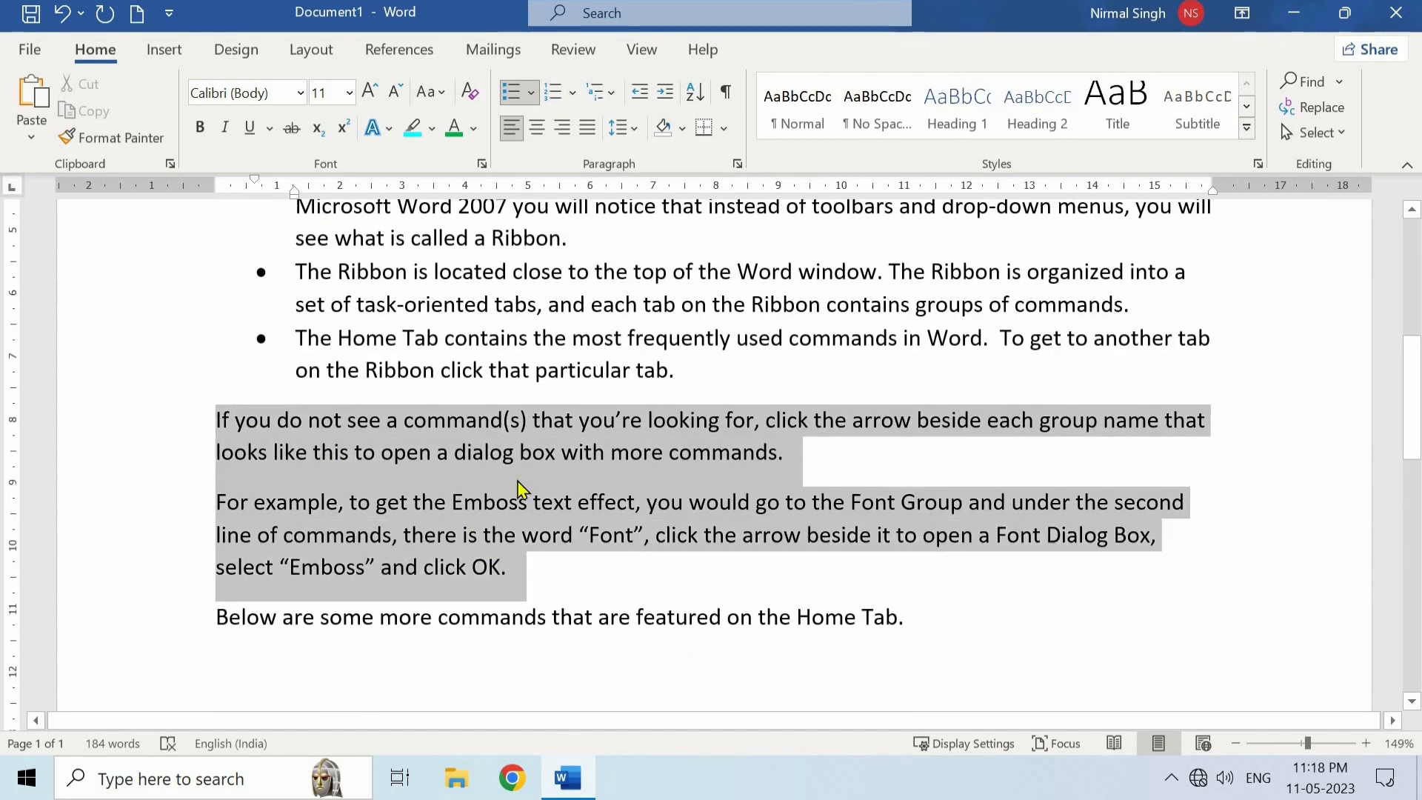
left_click(553, 91)
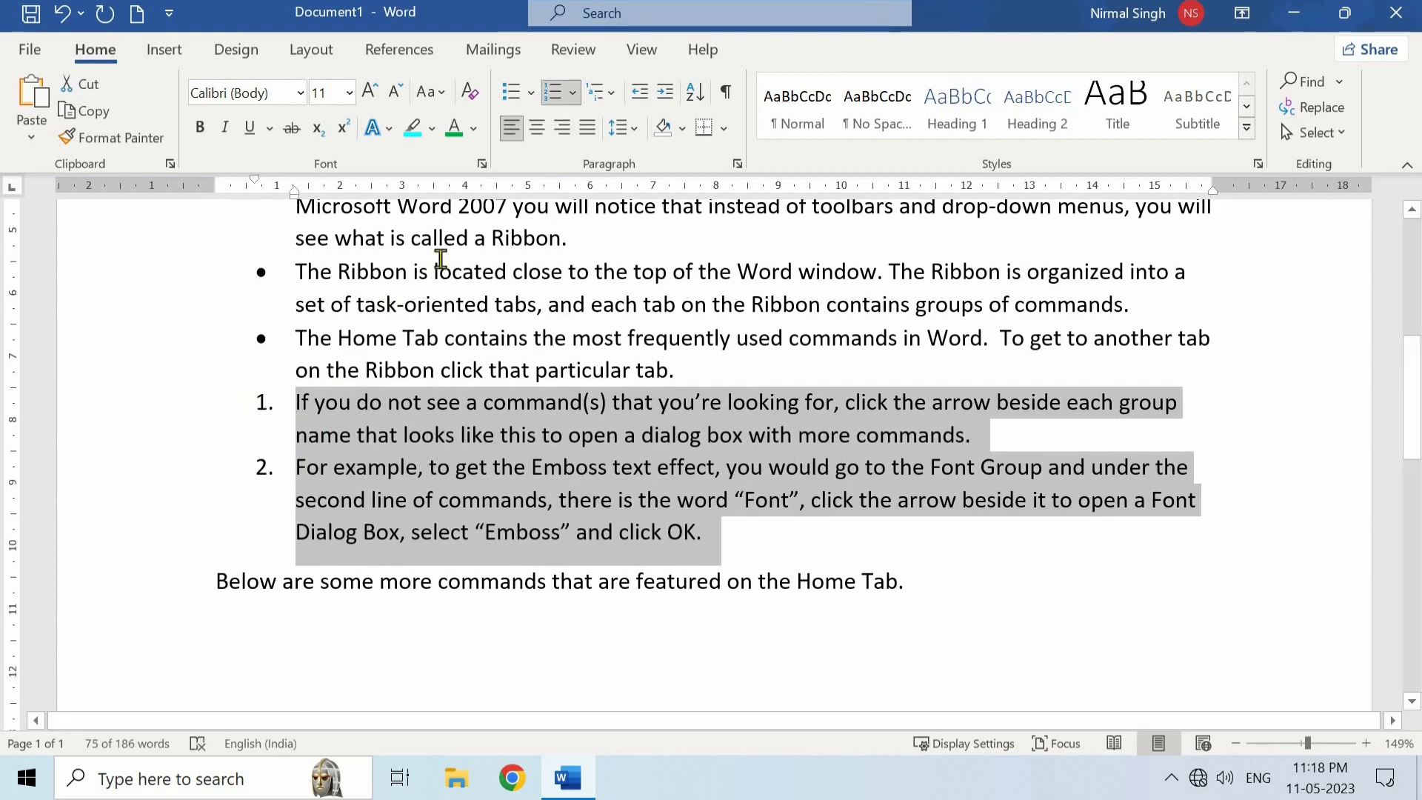
- Preview other numbering formats, such as A. B. C., on the two numbered paragraphs without applying one
left_click(572, 92)
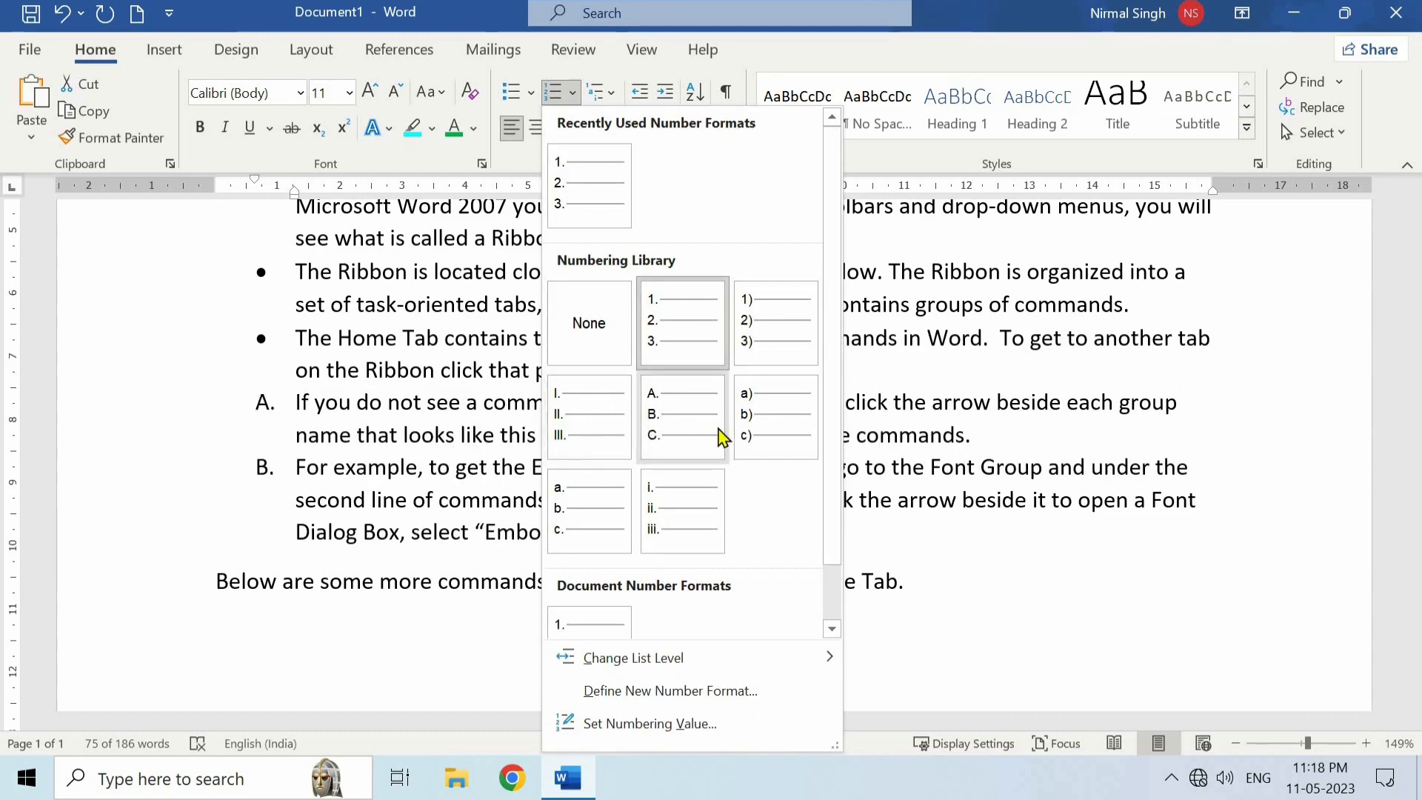
left_click(483, 444)
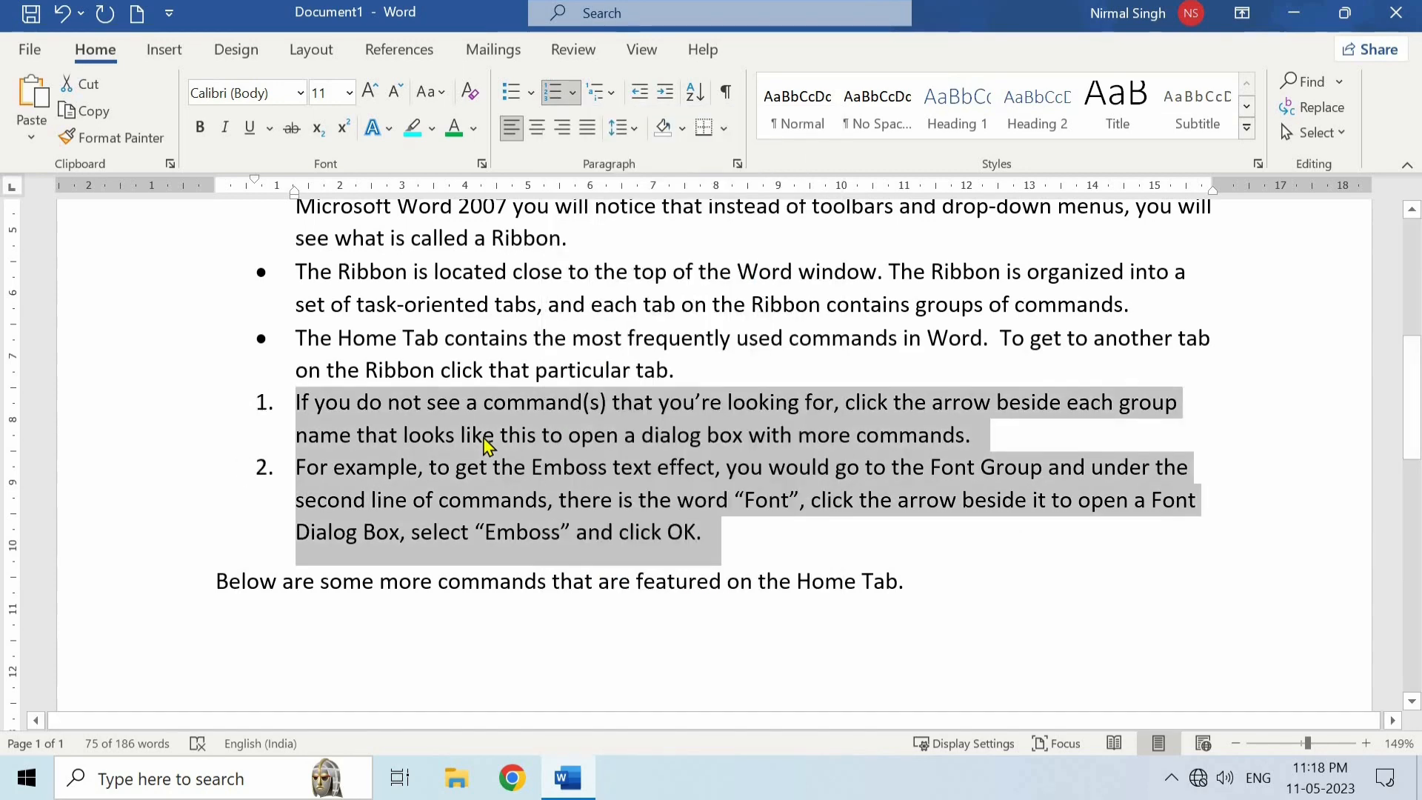
left_click(482, 444)
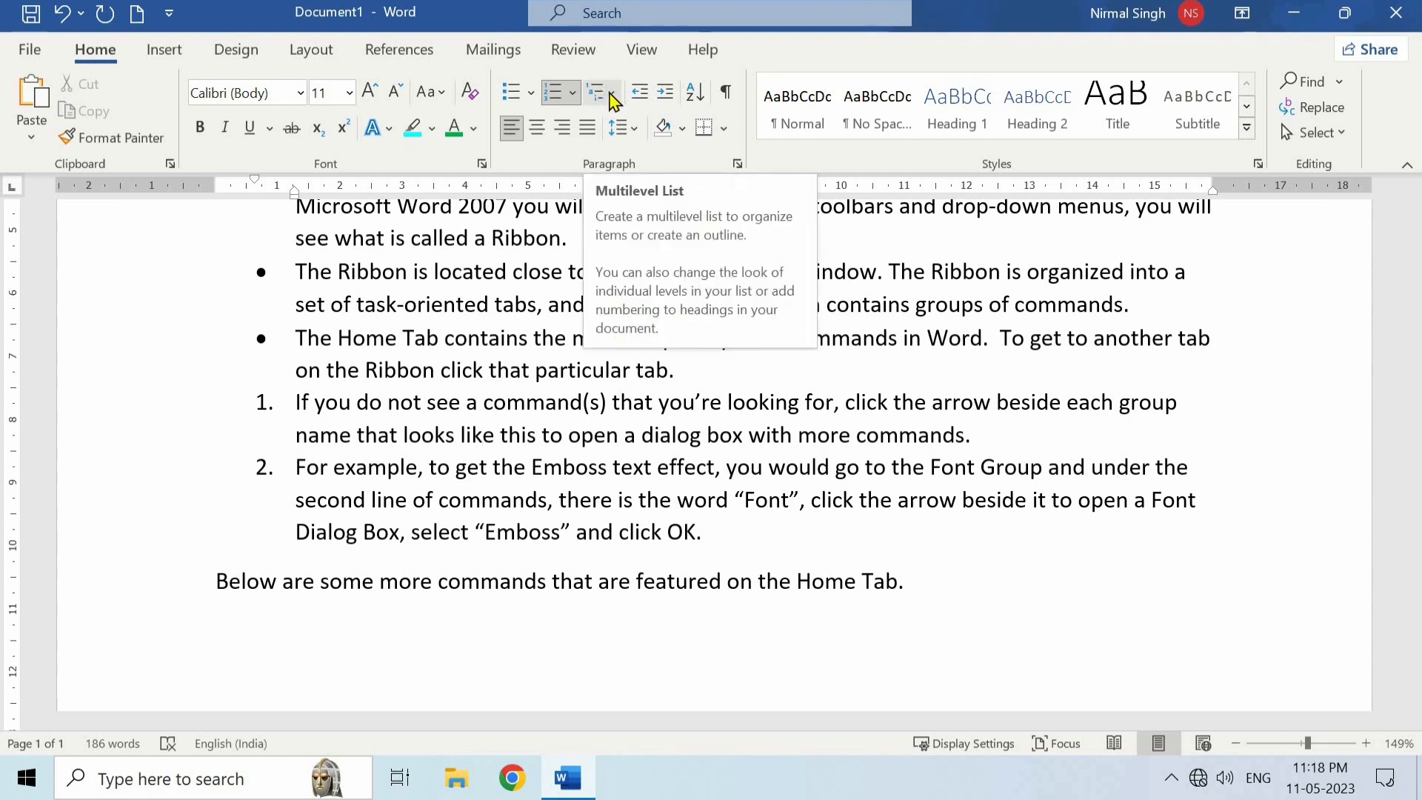
- Examine the multilevel list library styles, including the 1., 1.1., 1.1.1. and Article/Section formats, without applying one
left_click(613, 96)
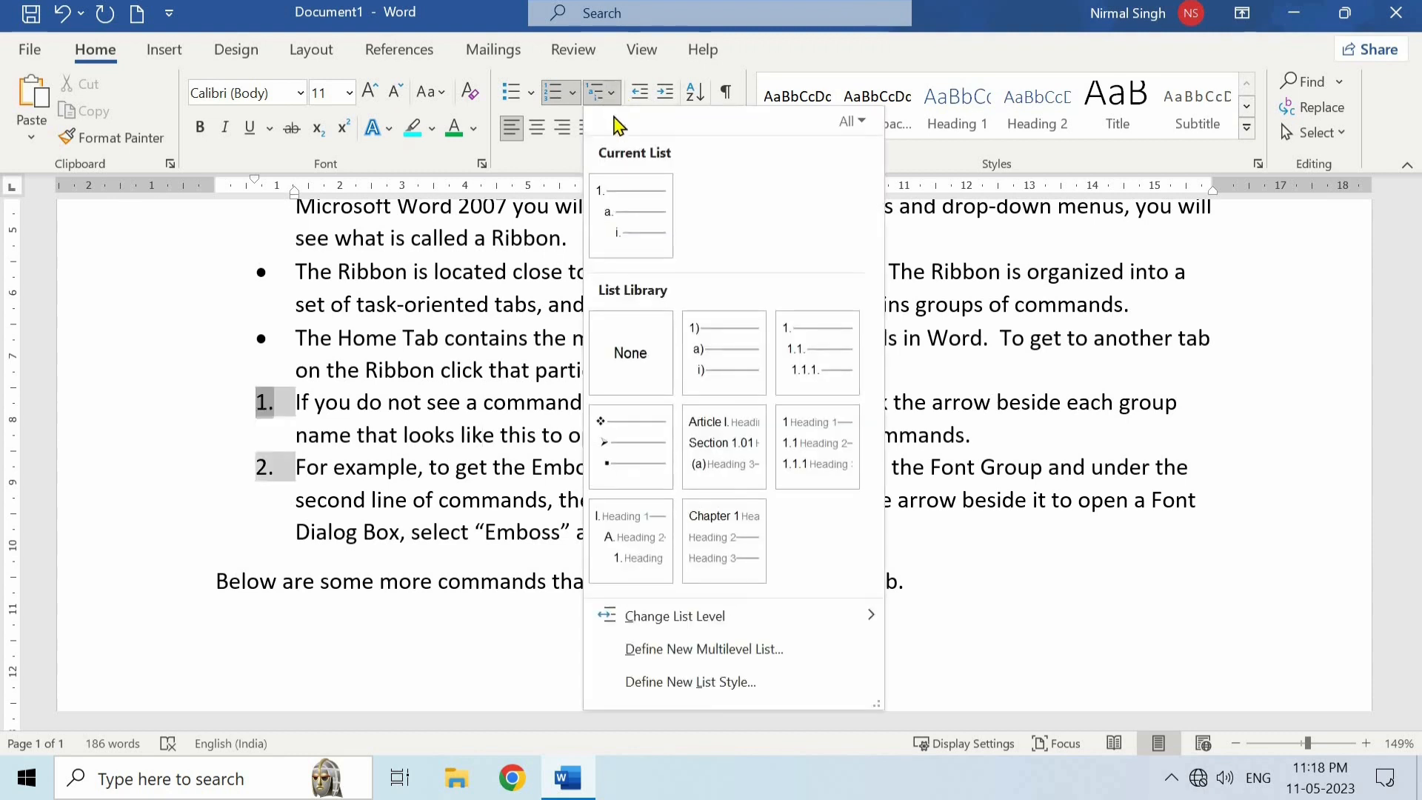
mouse_move(717, 354)
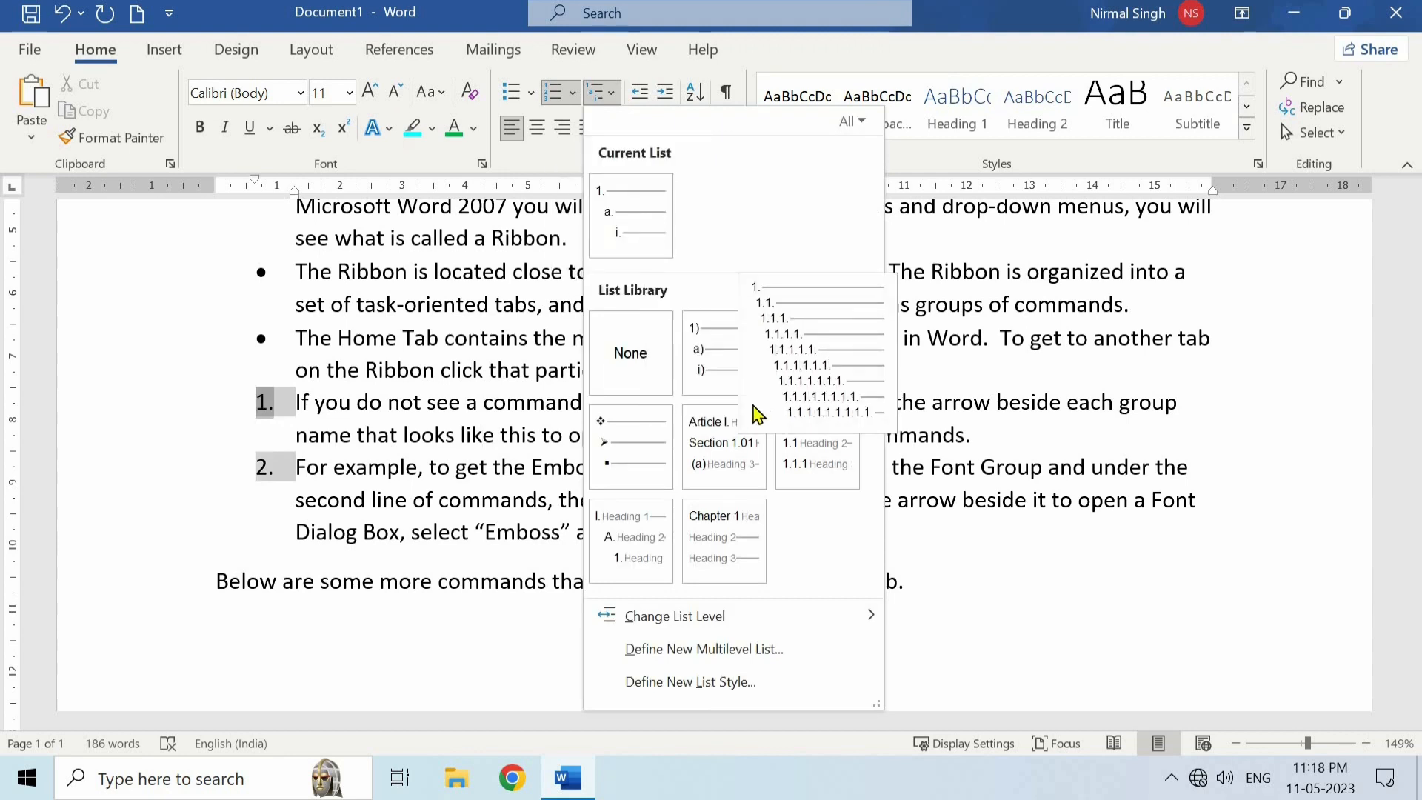
mouse_move(794, 428)
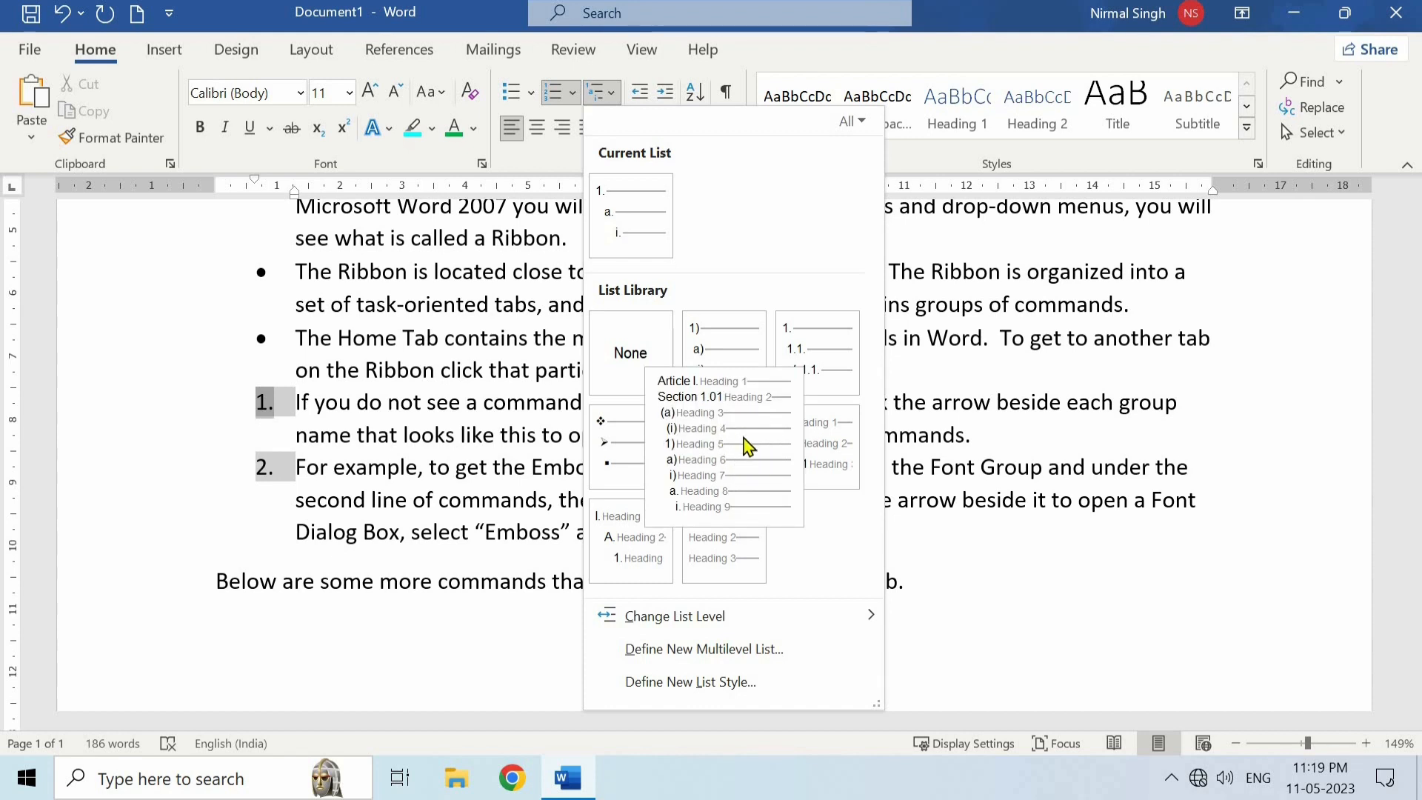
left_click(535, 415)
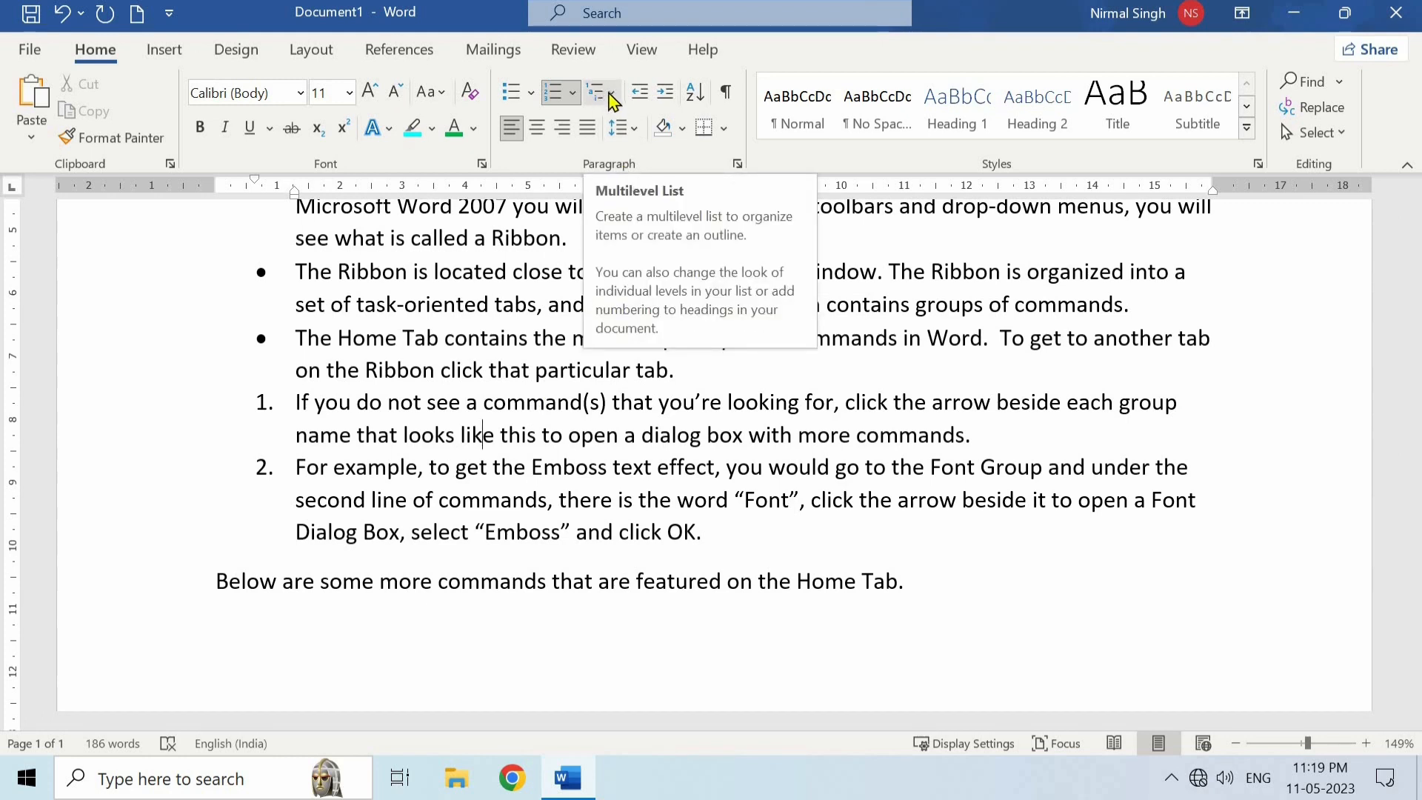
left_click(522, 370)
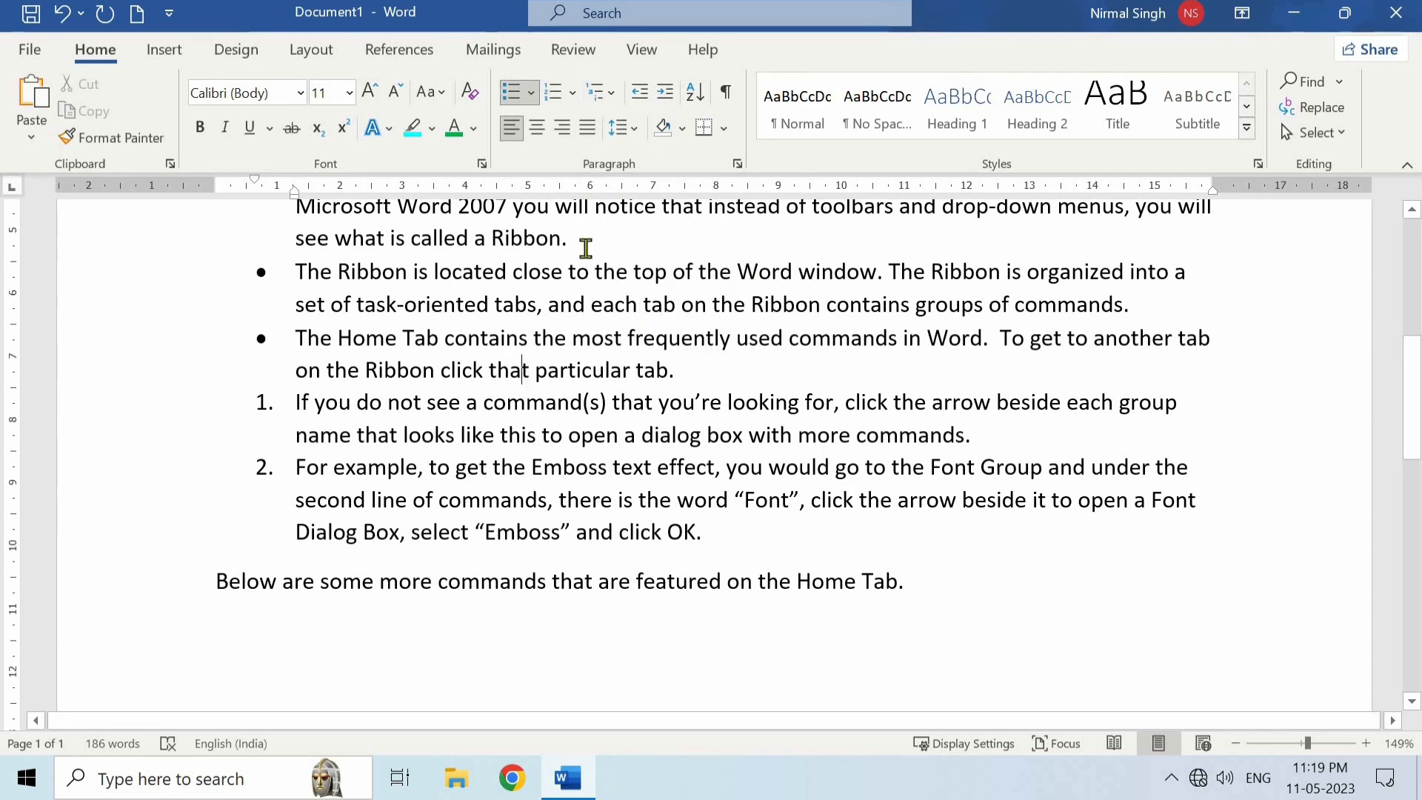
- Undo the numbering of the last two list paragraphs and place the cursor at the start of "If you do not see a command(s)"
key("ctrl+z")
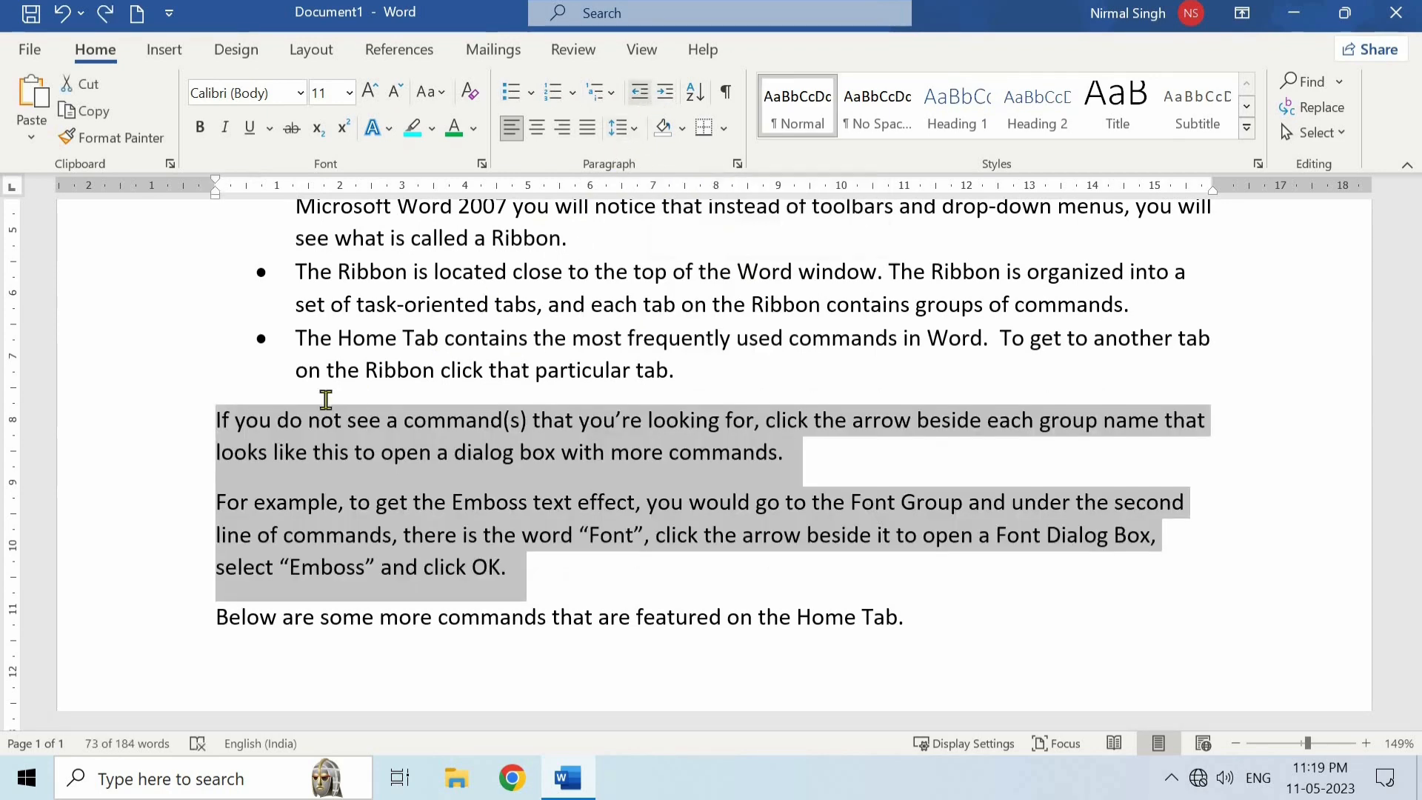
left_click(225, 419)
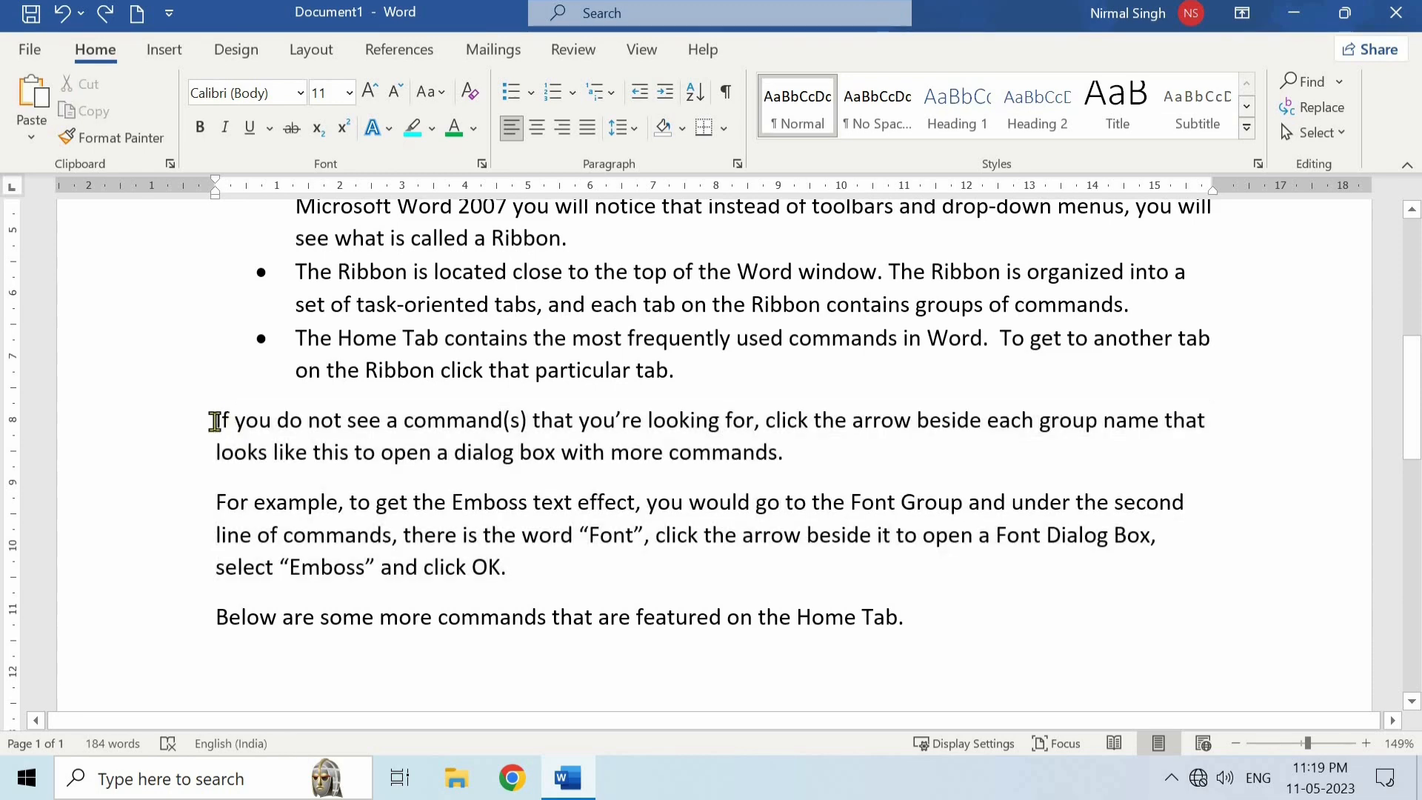
- Increase the indent of the "If you do not see a command(s)" paragraph repeatedly, to about 5 cm on the ruler
left_click(664, 91)
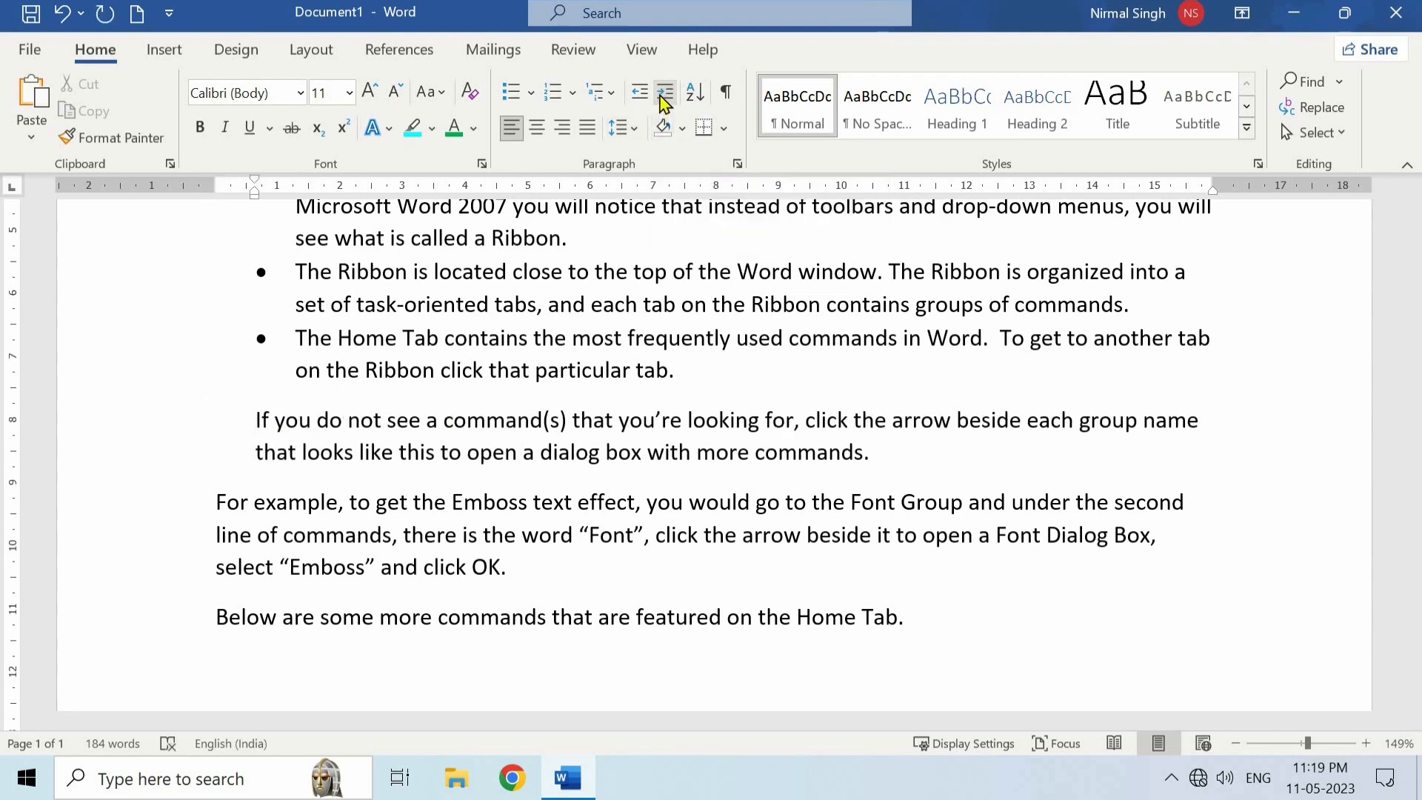
left_click(661, 97)
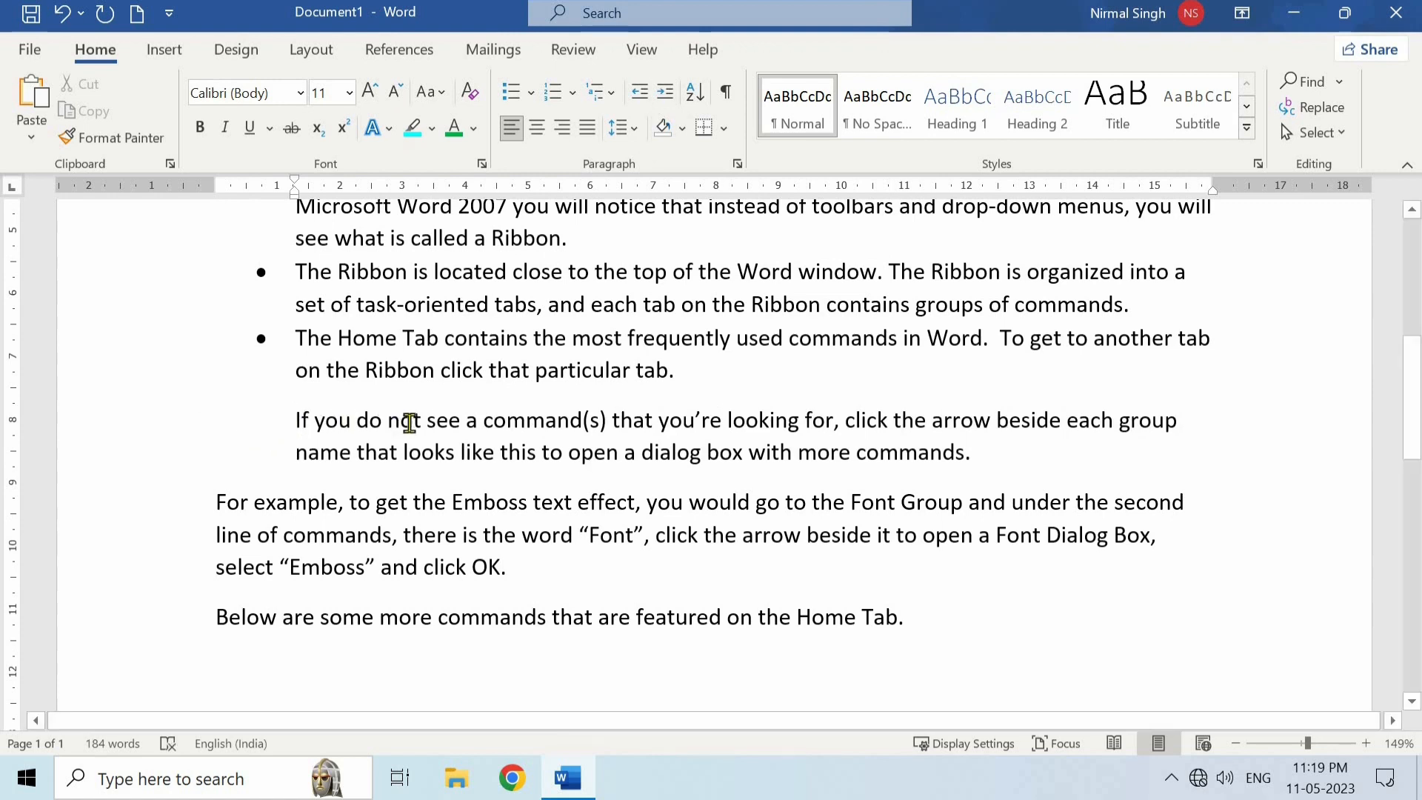
left_click(665, 95)
left_click(665, 94)
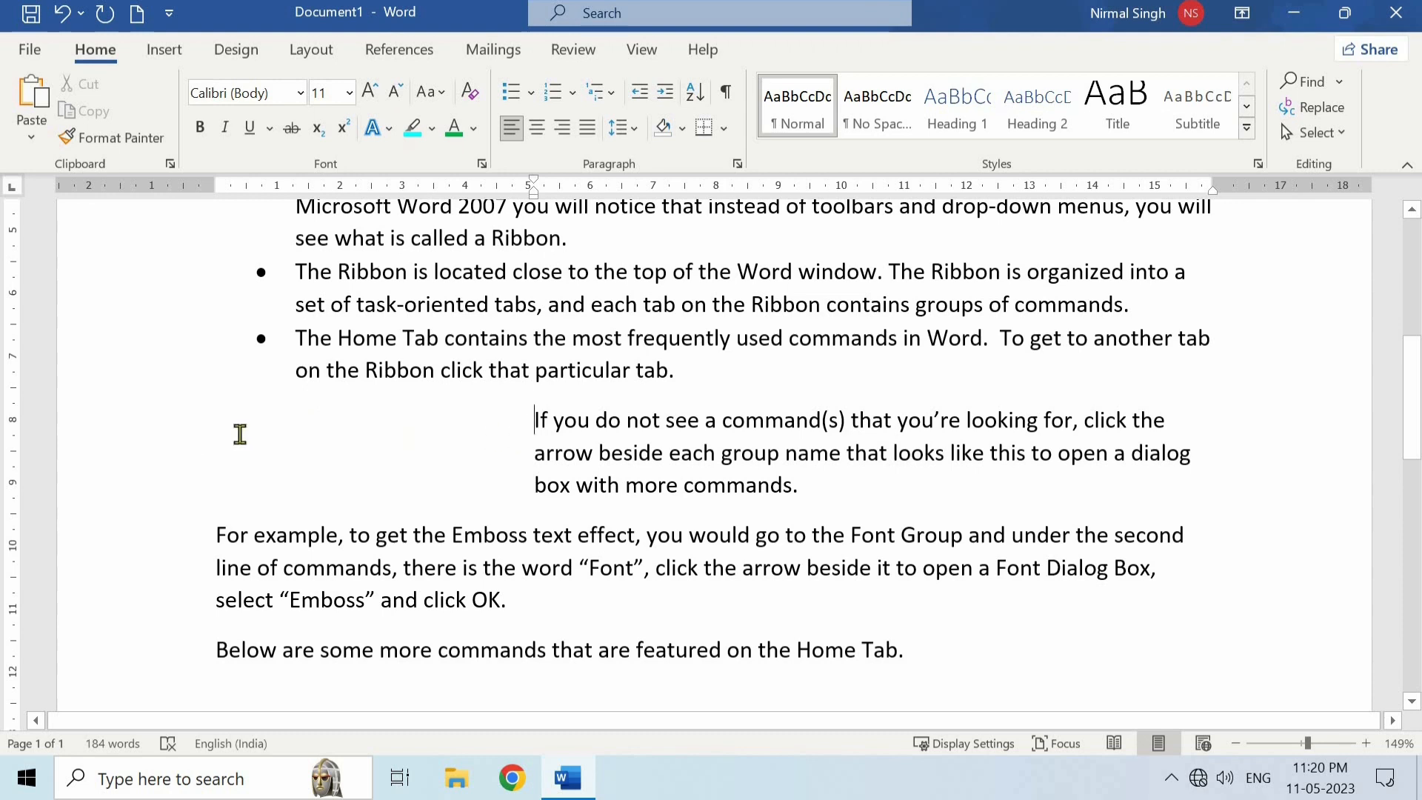
- Decrease the indent of the "If you do not see a command(s)" paragraph repeatedly until it reaches the page margin
left_click(639, 101)
left_click(639, 101)
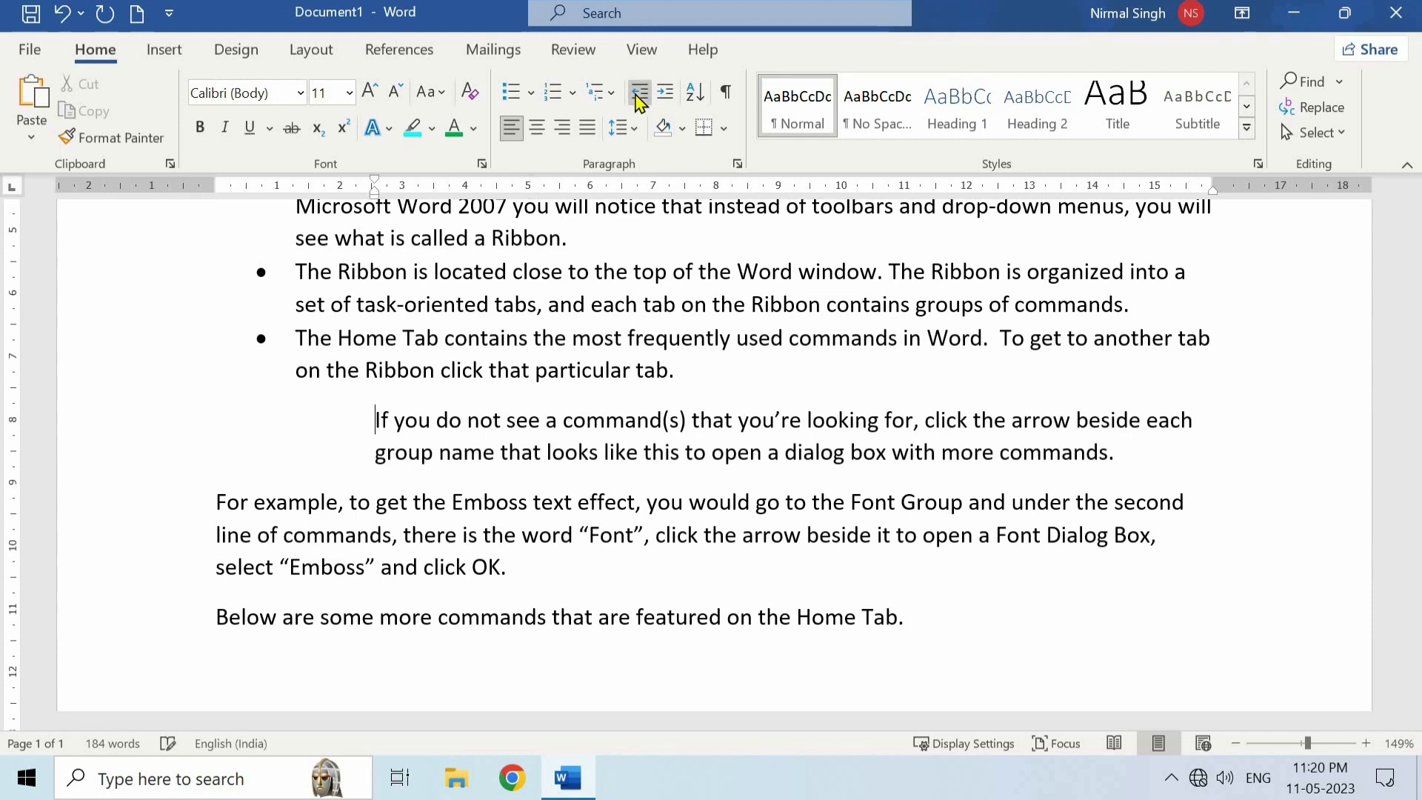
left_click(640, 102)
left_click(639, 102)
left_click(639, 102)
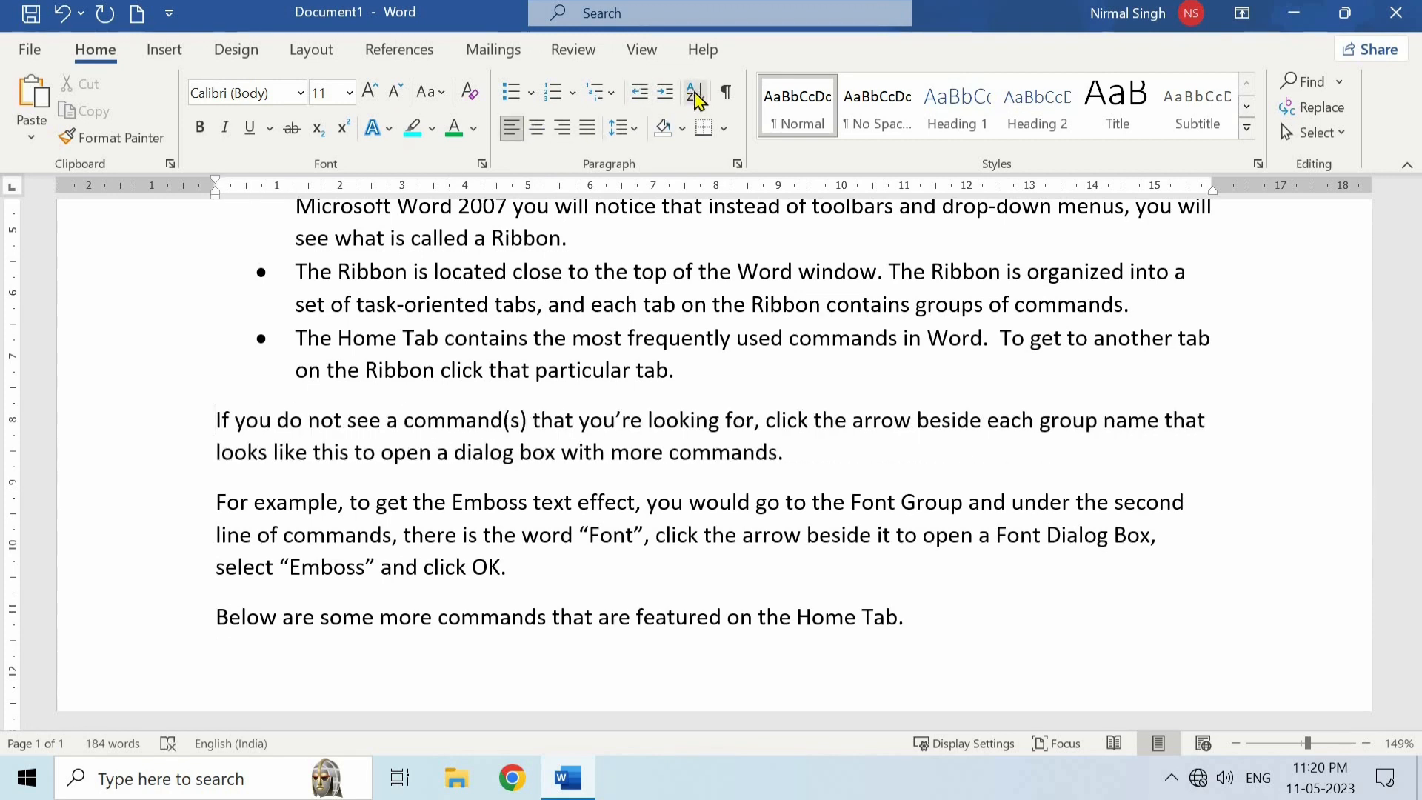
- Paste the copied list of eight fruit names on a new line after "Below are some more commands that are featured on the Home Tab."
scroll(926, 477, "down", 3)
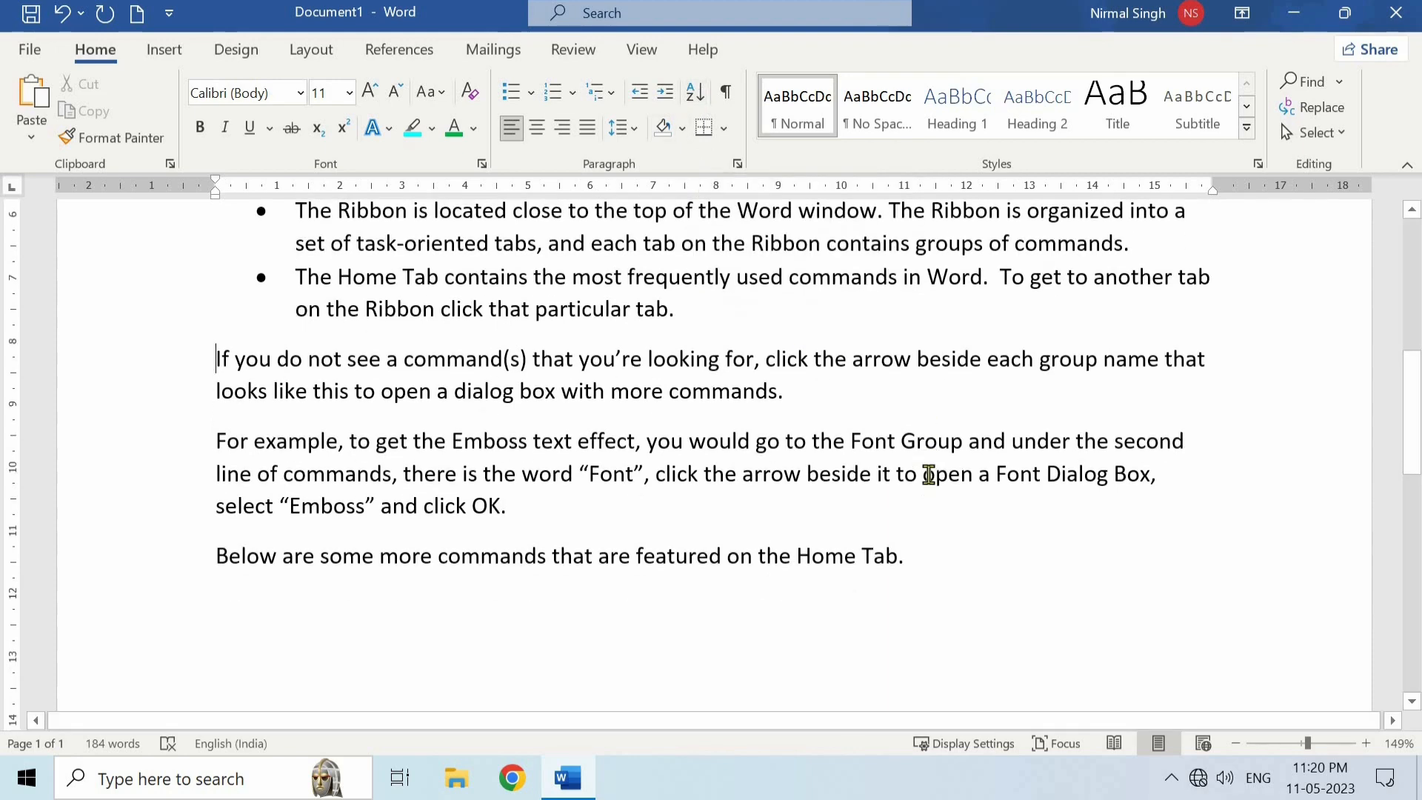
left_click(922, 463)
key("Return")
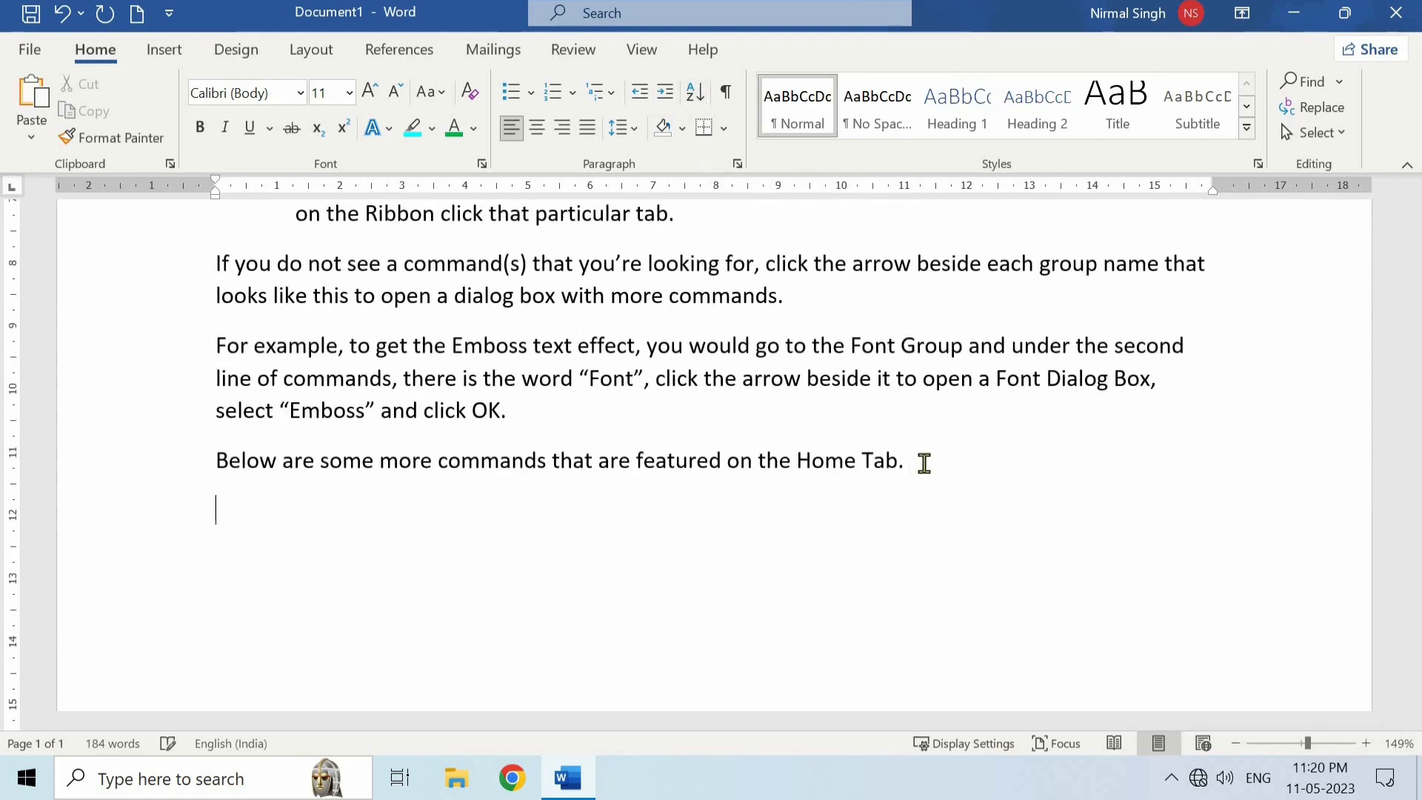
type("Apple Cherry Mango Banana Kiwi Lychee Pineapple Coconut")
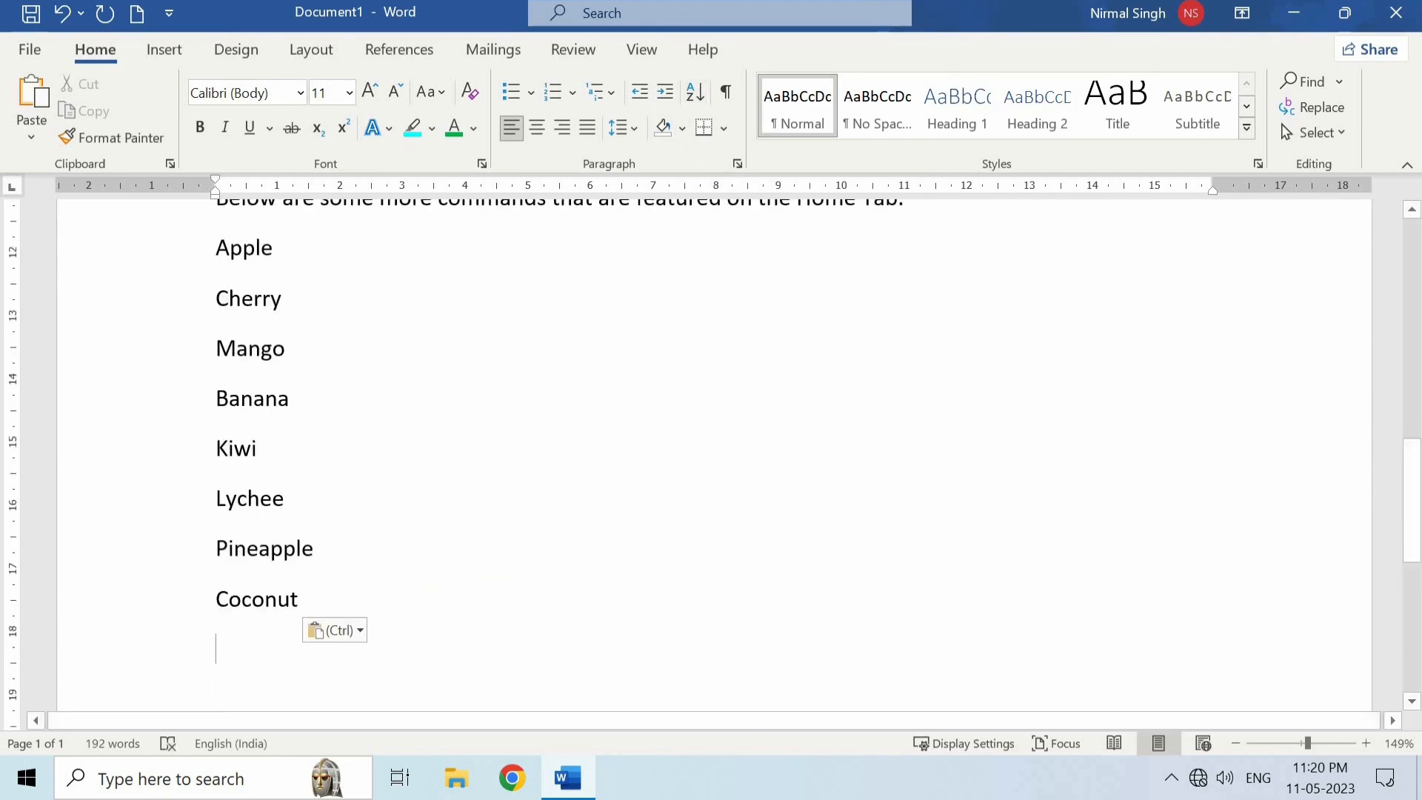
- Sort the fruit names from Apple to Coconut by paragraphs, as text, in ascending order with no header row
scroll(308, 456, "up", 2)
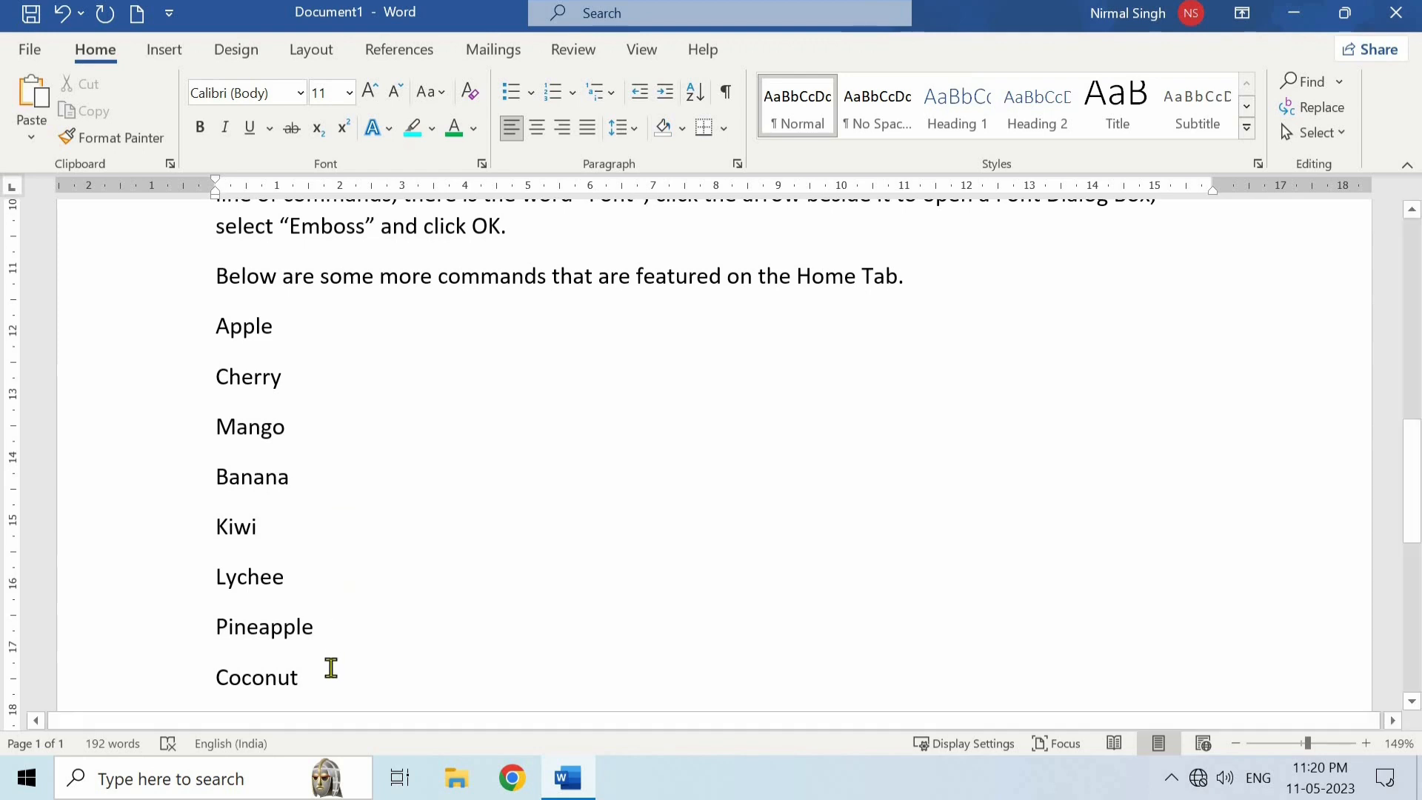
left_click_drag(330, 667, 215, 358)
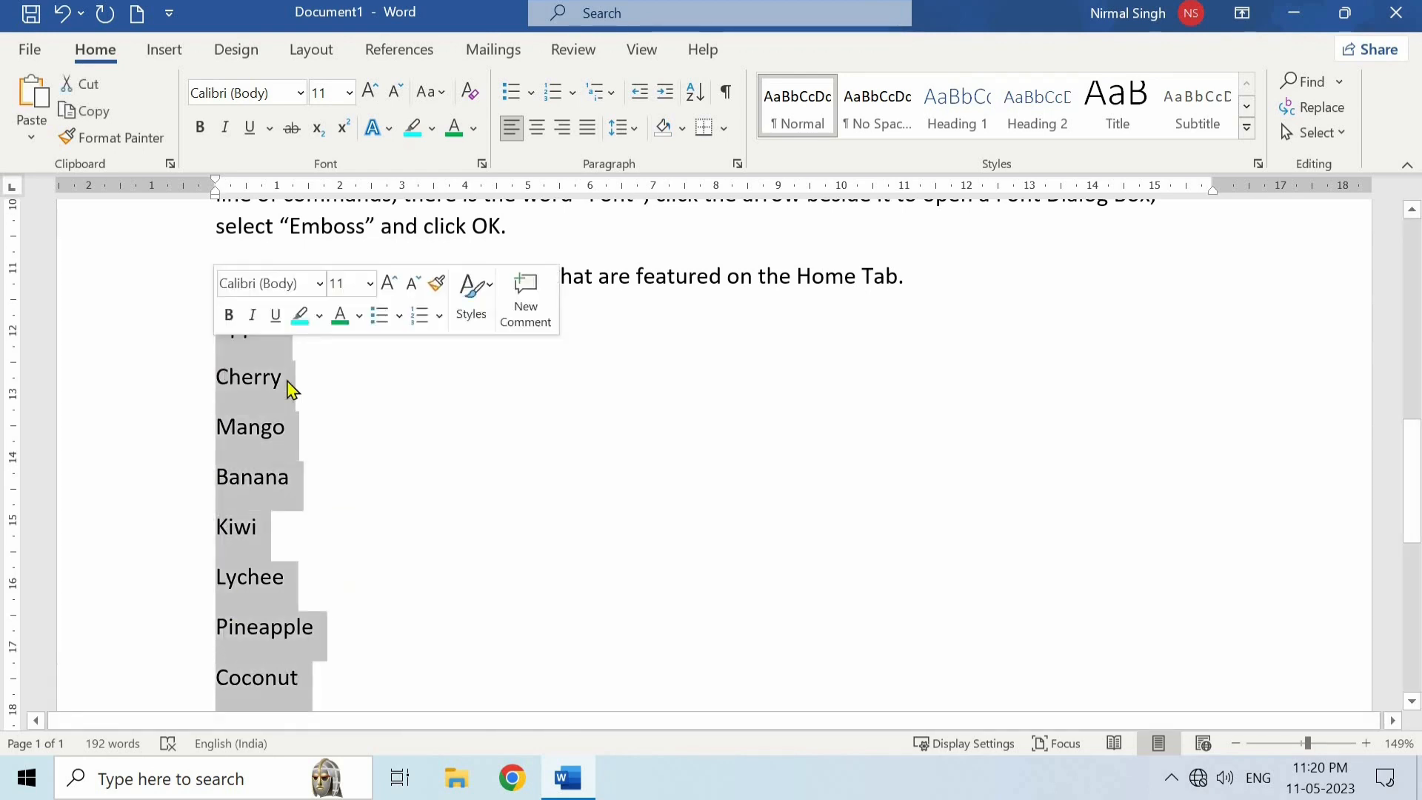
left_click(694, 91)
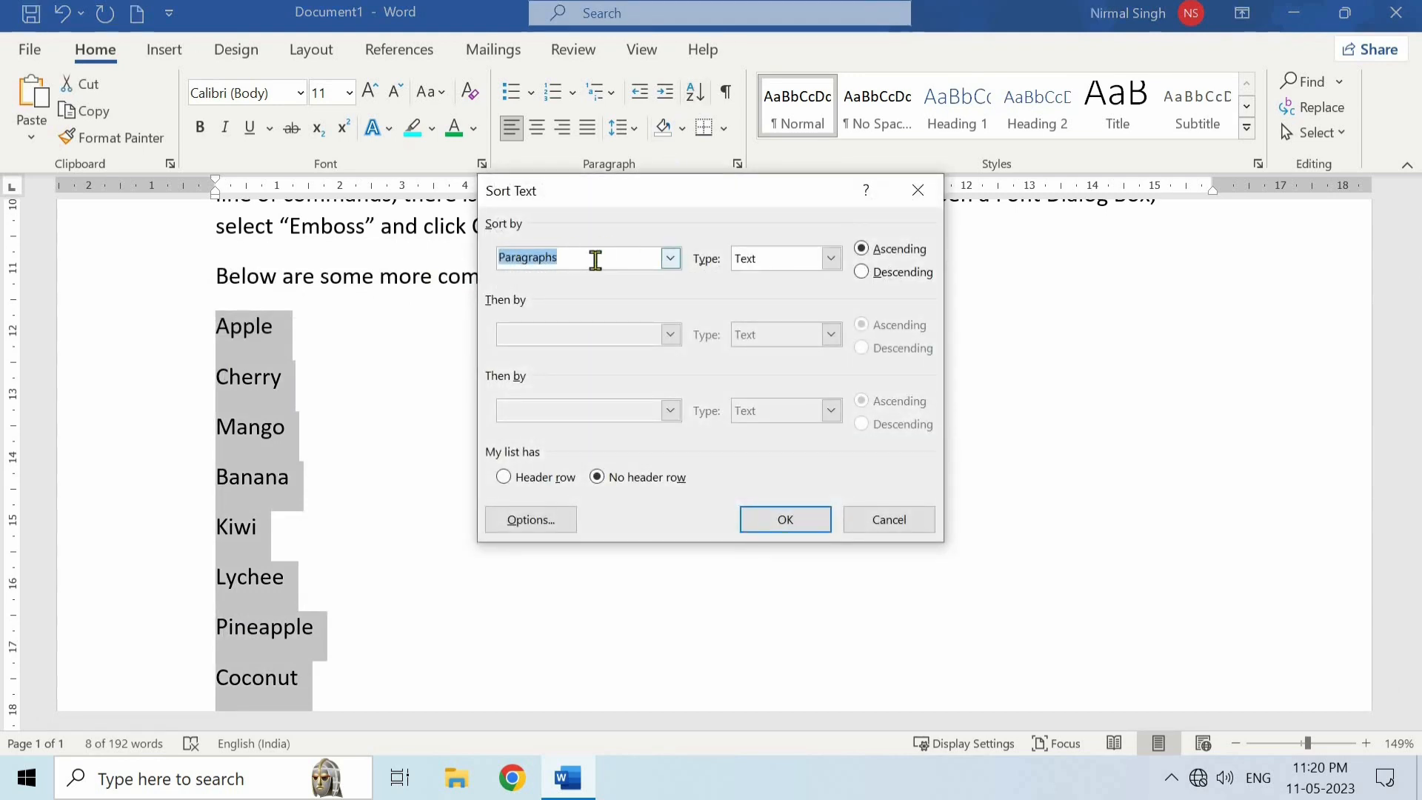
left_click(668, 263)
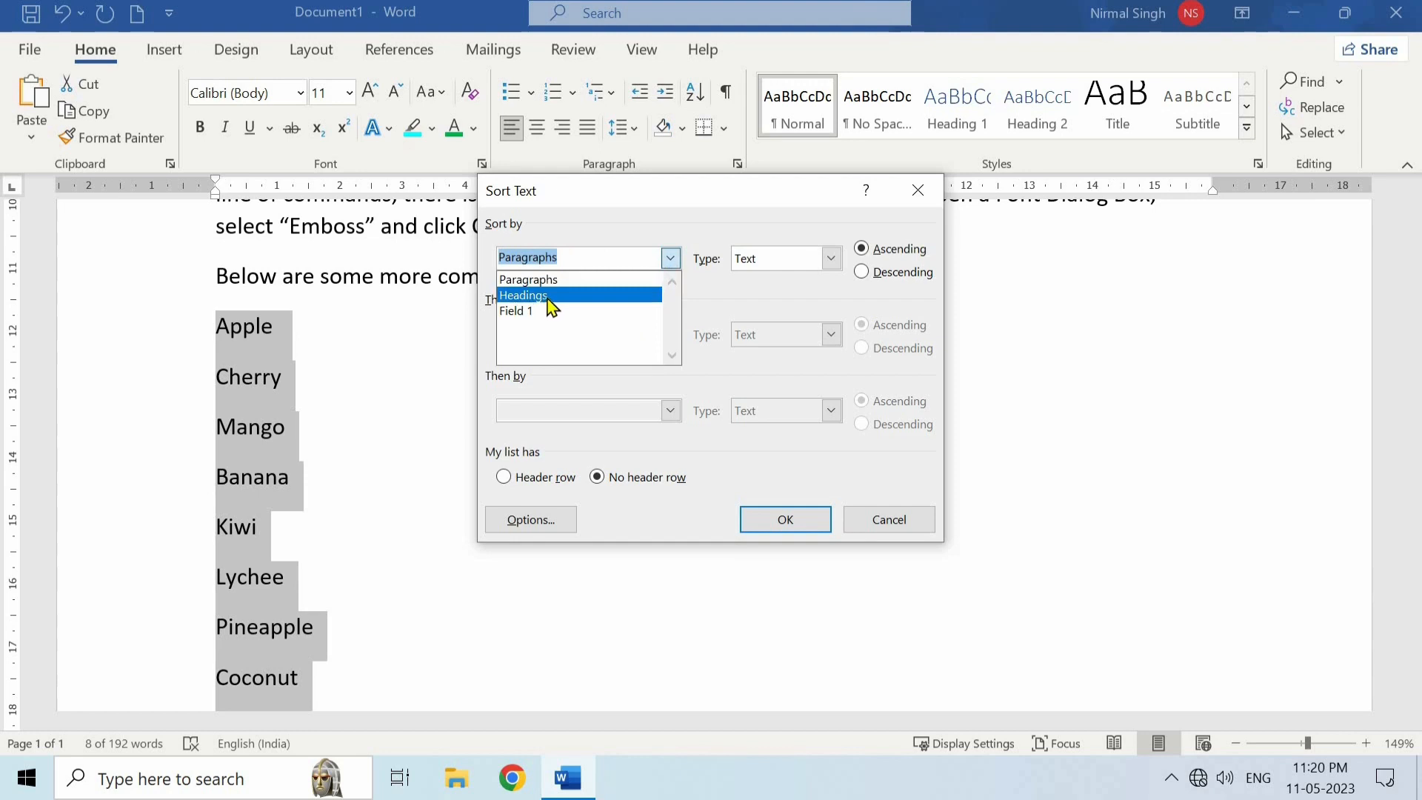
left_click(671, 265)
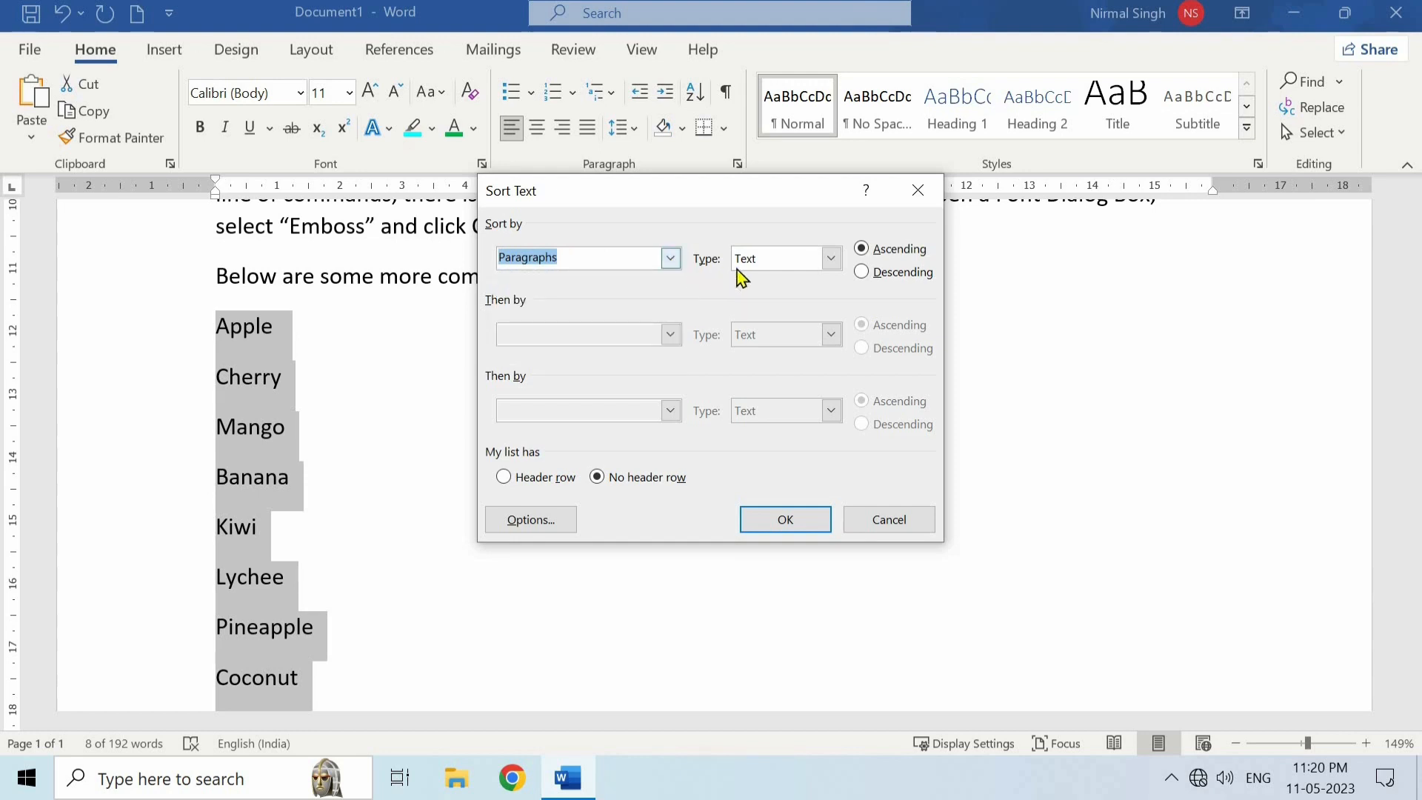
left_click(831, 259)
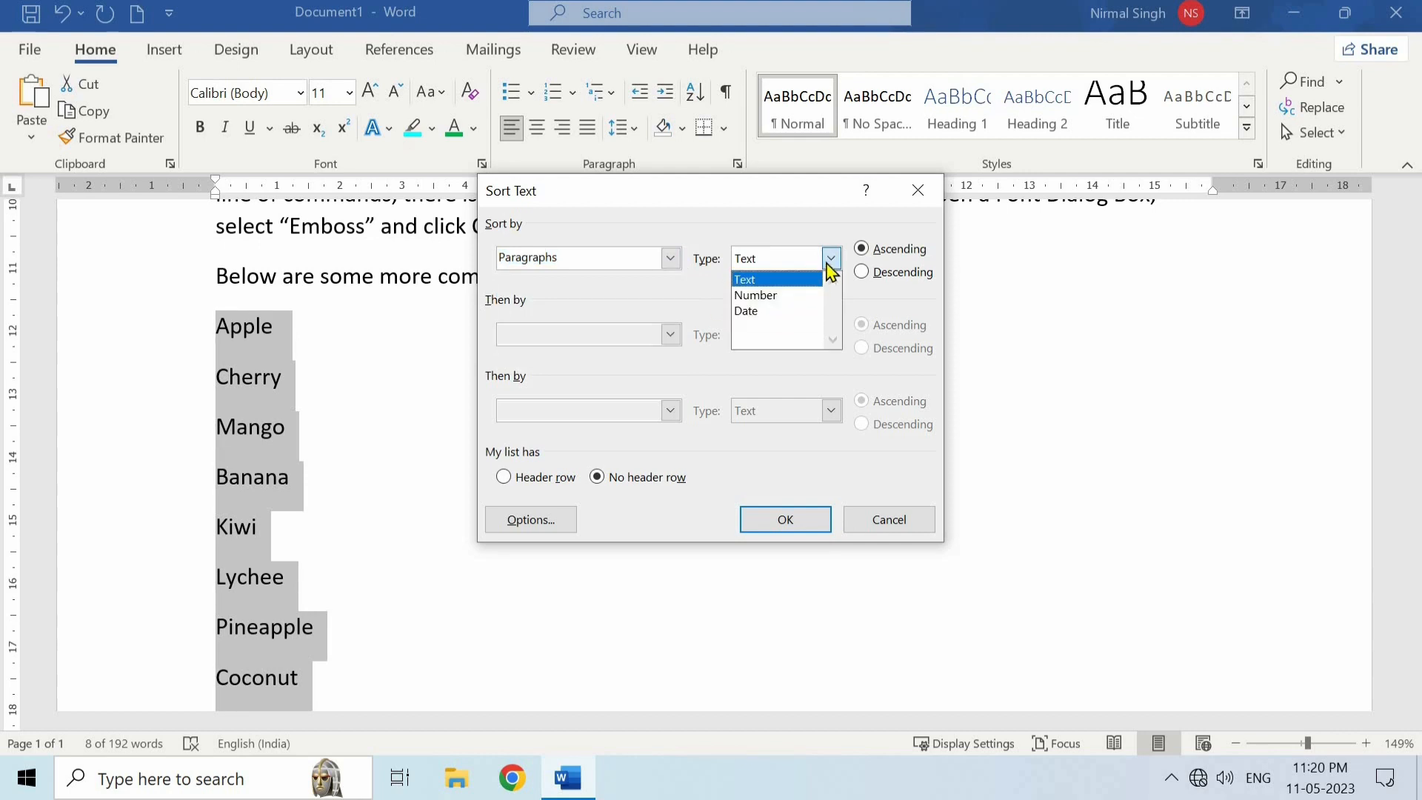
left_click(831, 261)
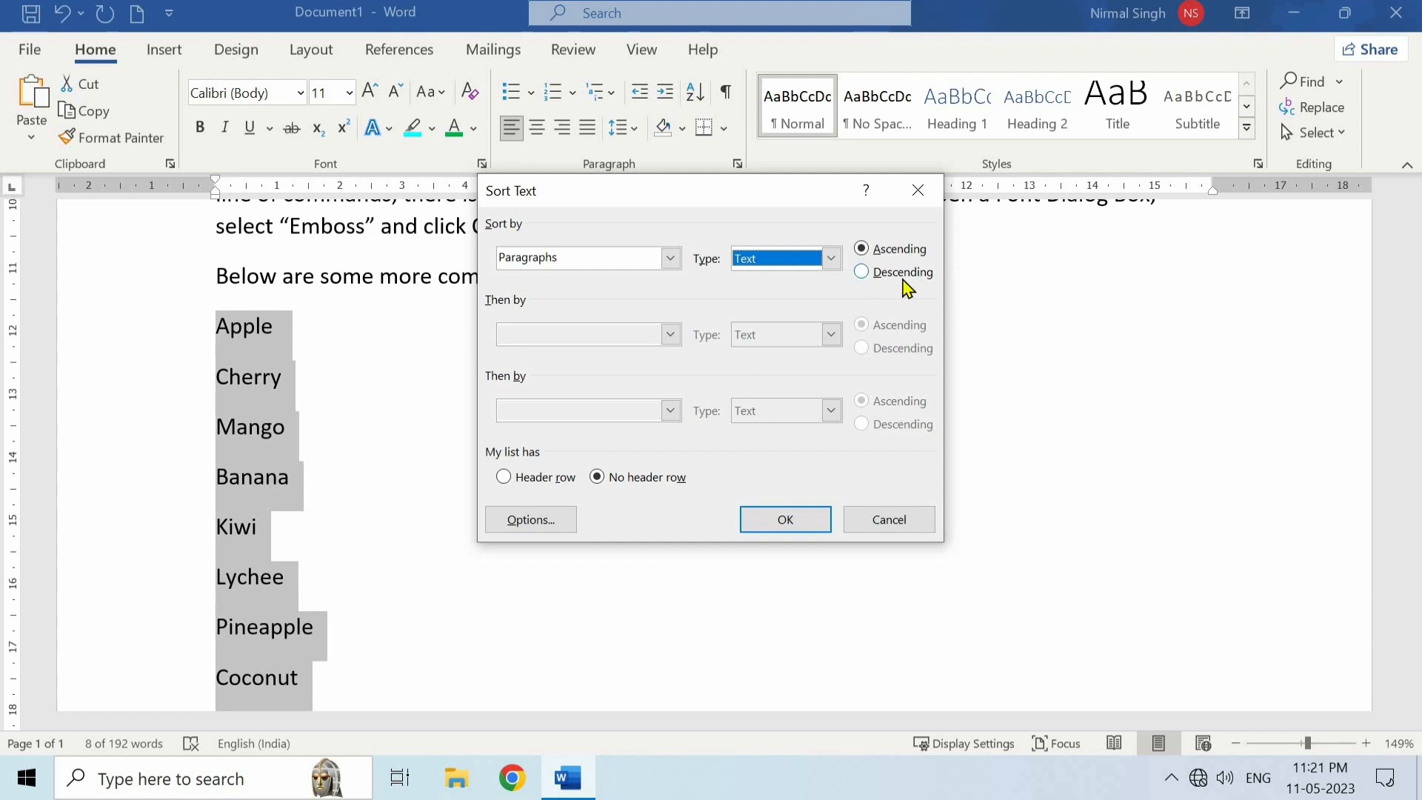
left_click(810, 521)
left_click(283, 428)
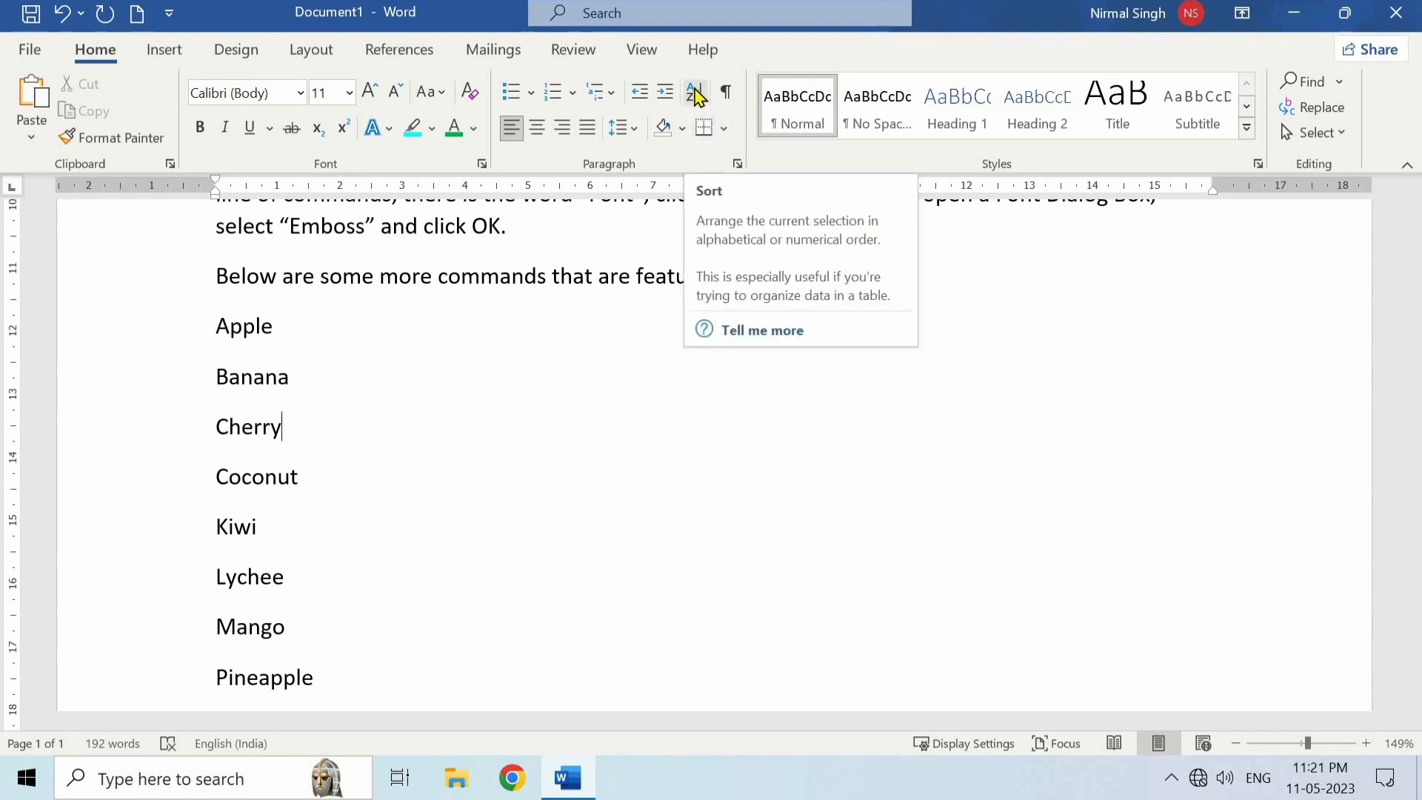
- Show the paragraph marks and other hidden formatting symbols in the document, and hide them again
scroll(576, 374, "up", 3)
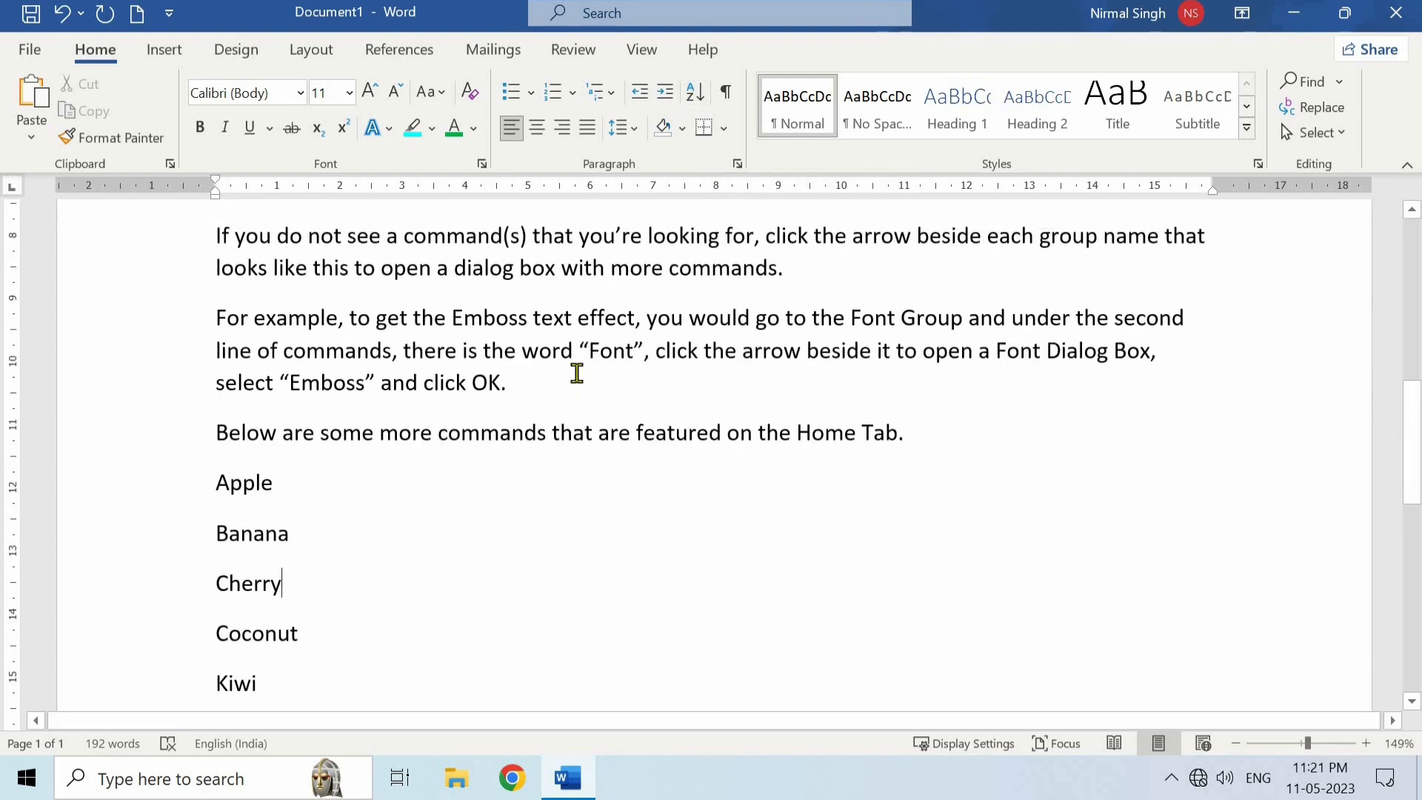
scroll(577, 374, "up", 2)
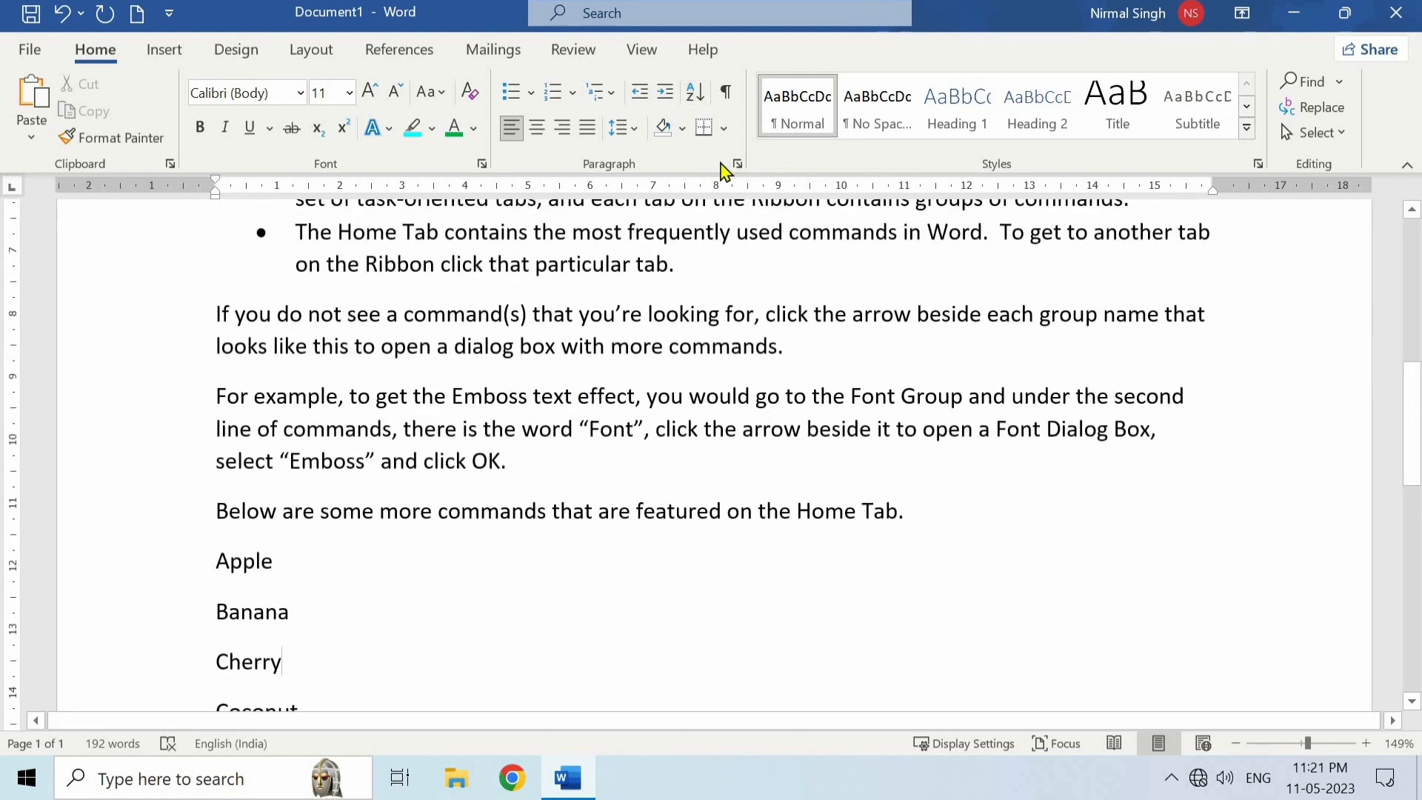
left_click(727, 95)
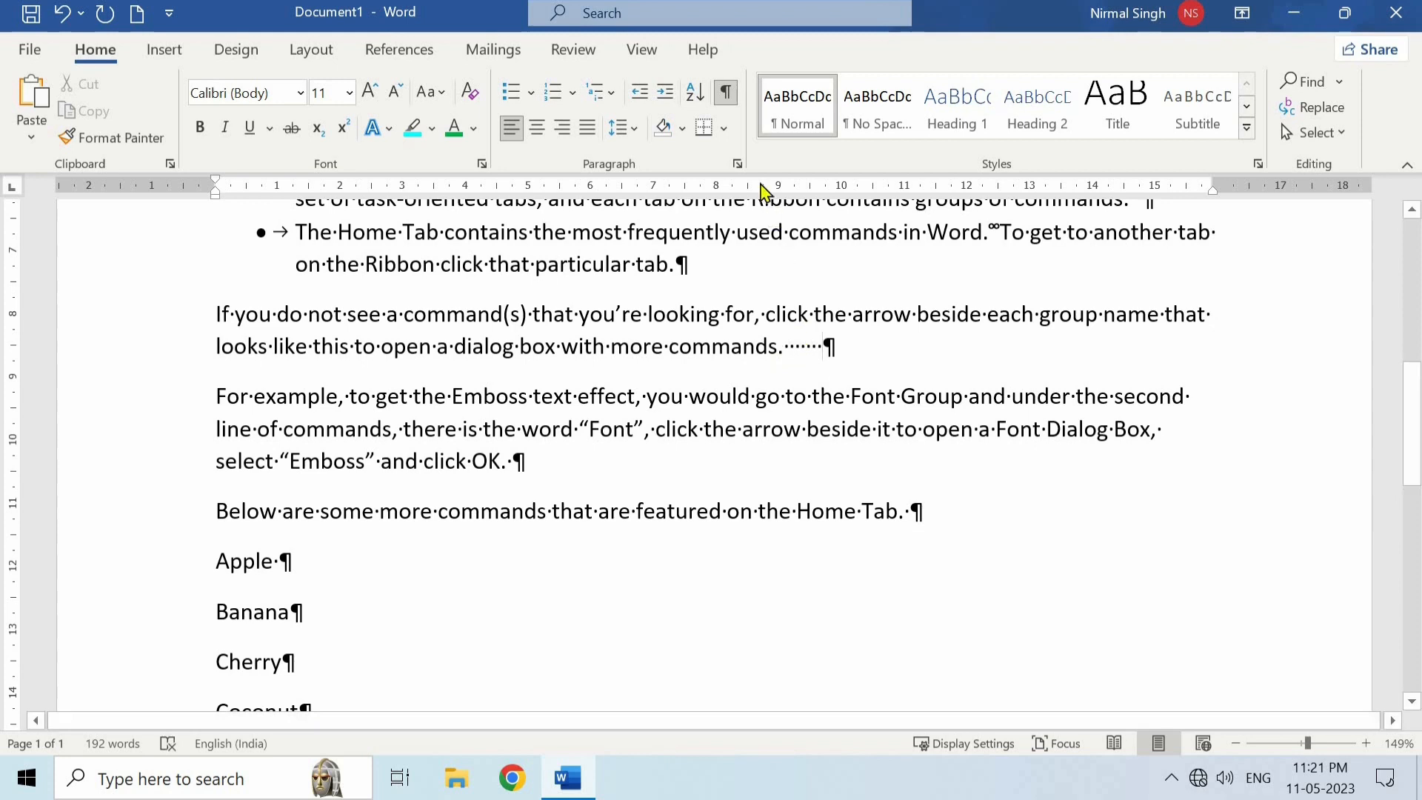
left_click(726, 92)
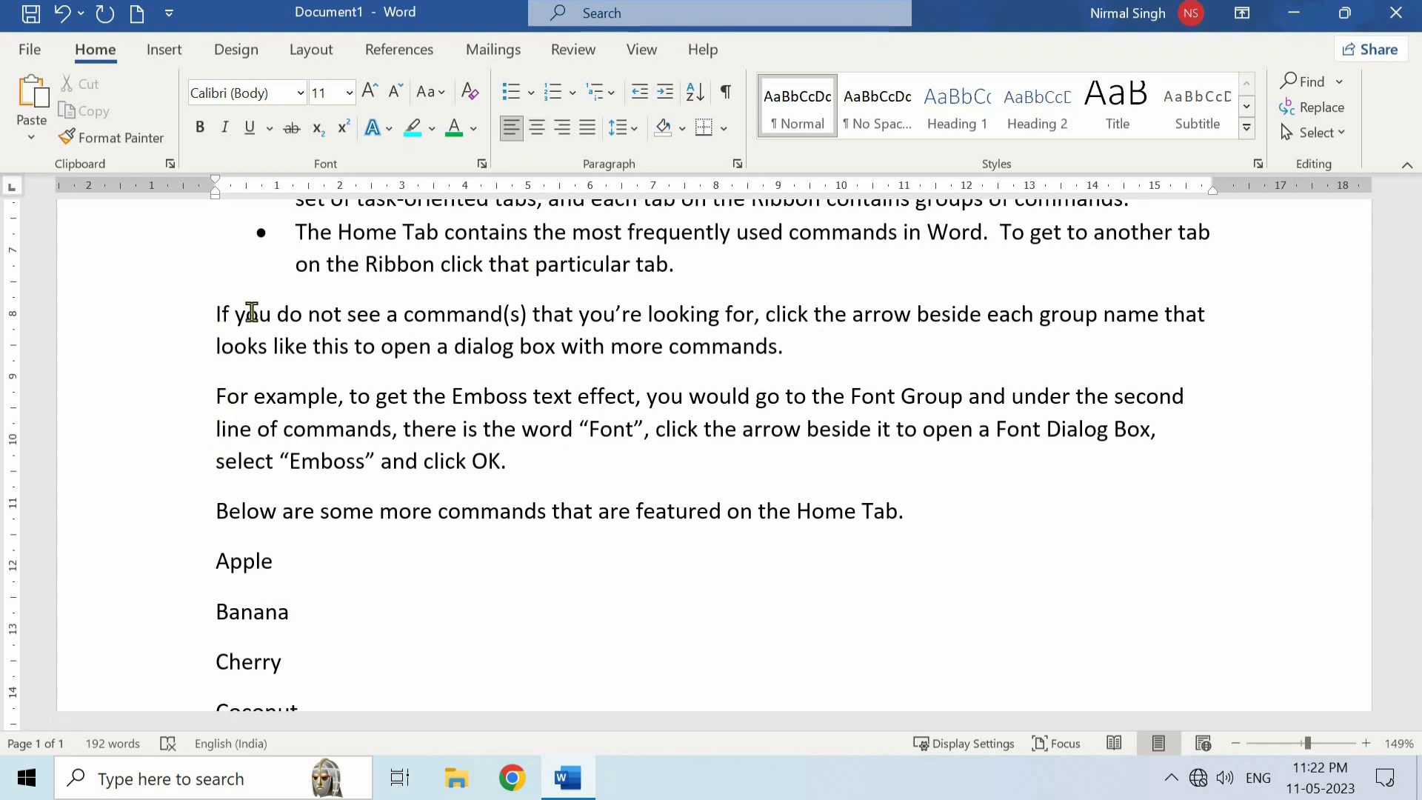
- Try centre and right alignment on the "If you do not see a command(s)" paragraph, and finally justify it
left_click(536, 127)
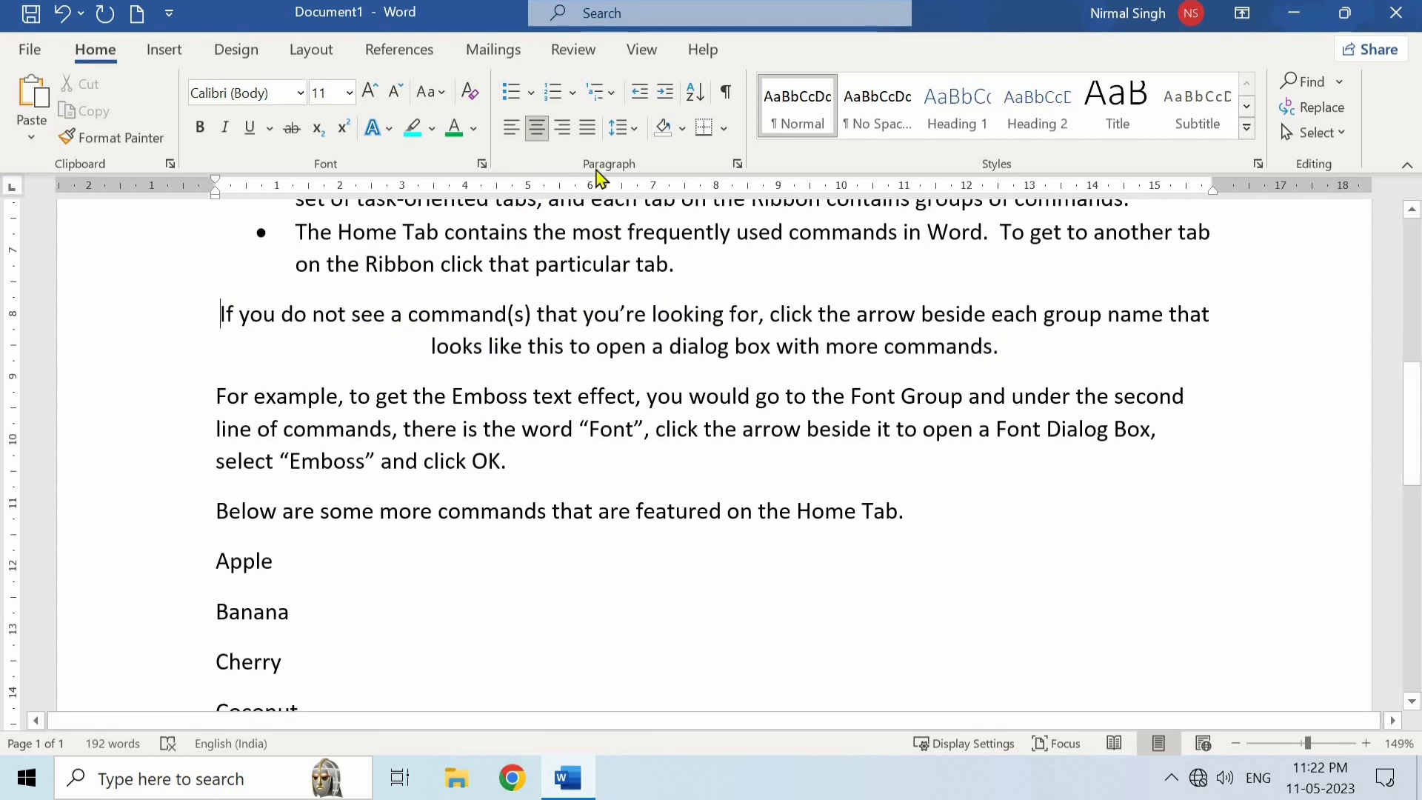
left_click(565, 134)
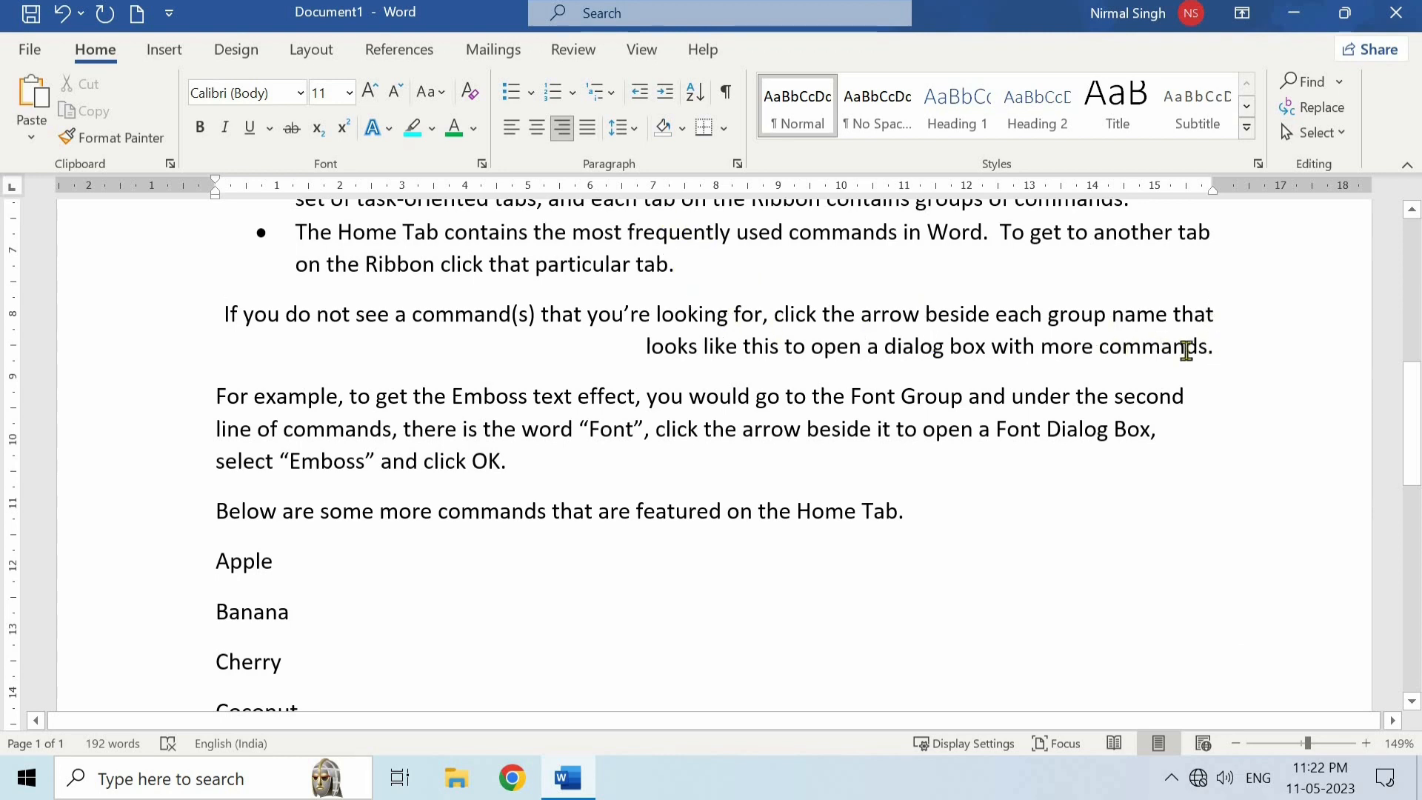
left_click(588, 129)
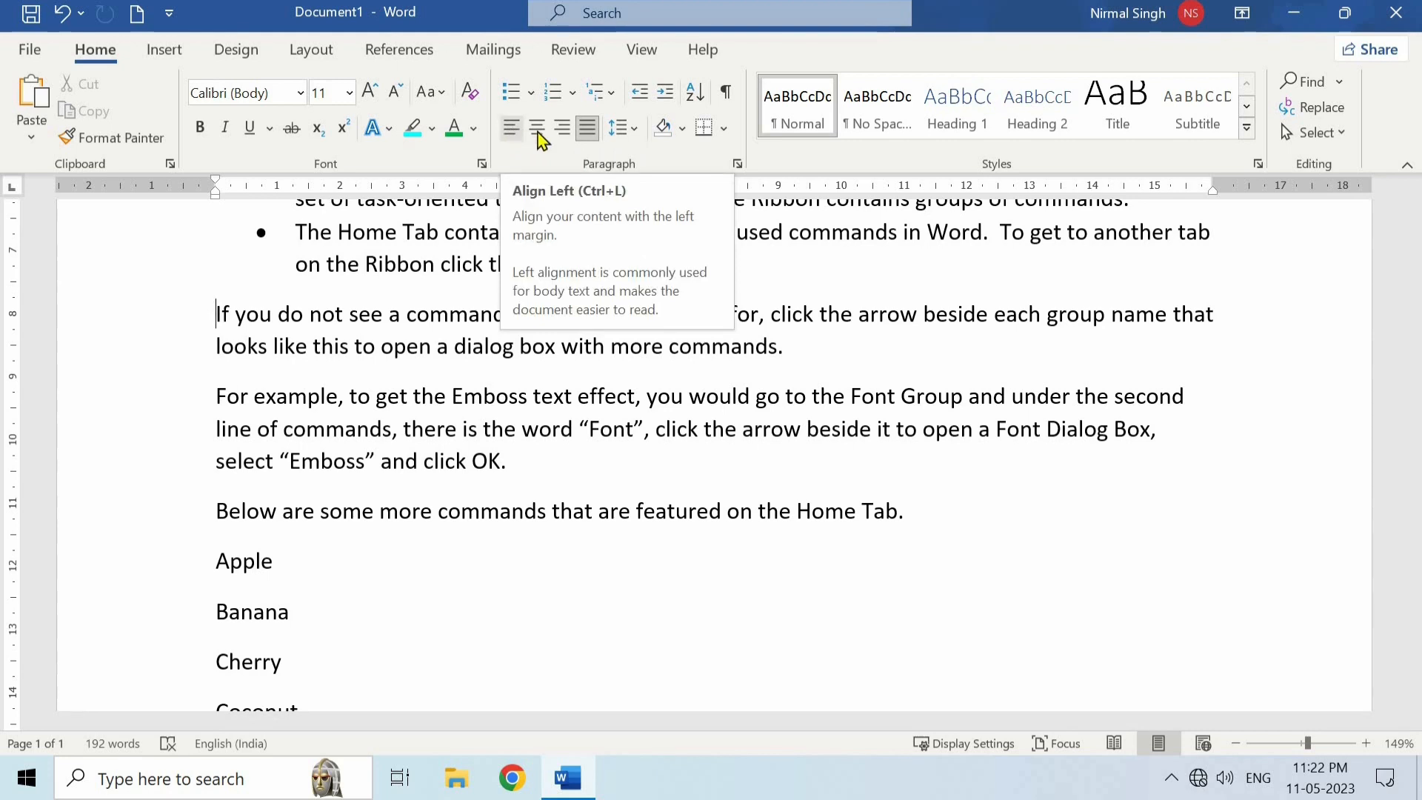
left_click(588, 137)
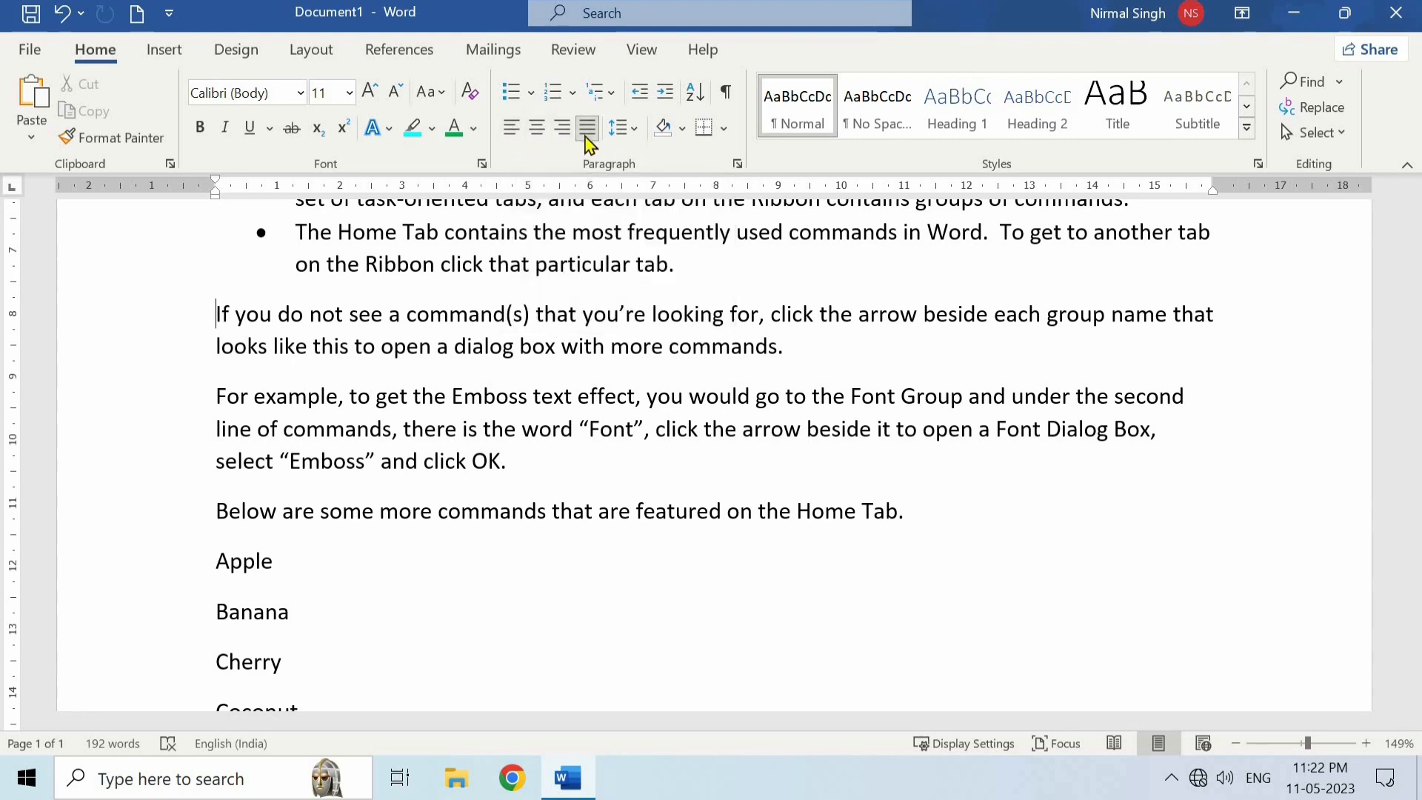
- Set the line spacing of the "If you do not see a command(s)" paragraph to 1.15
left_click(636, 137)
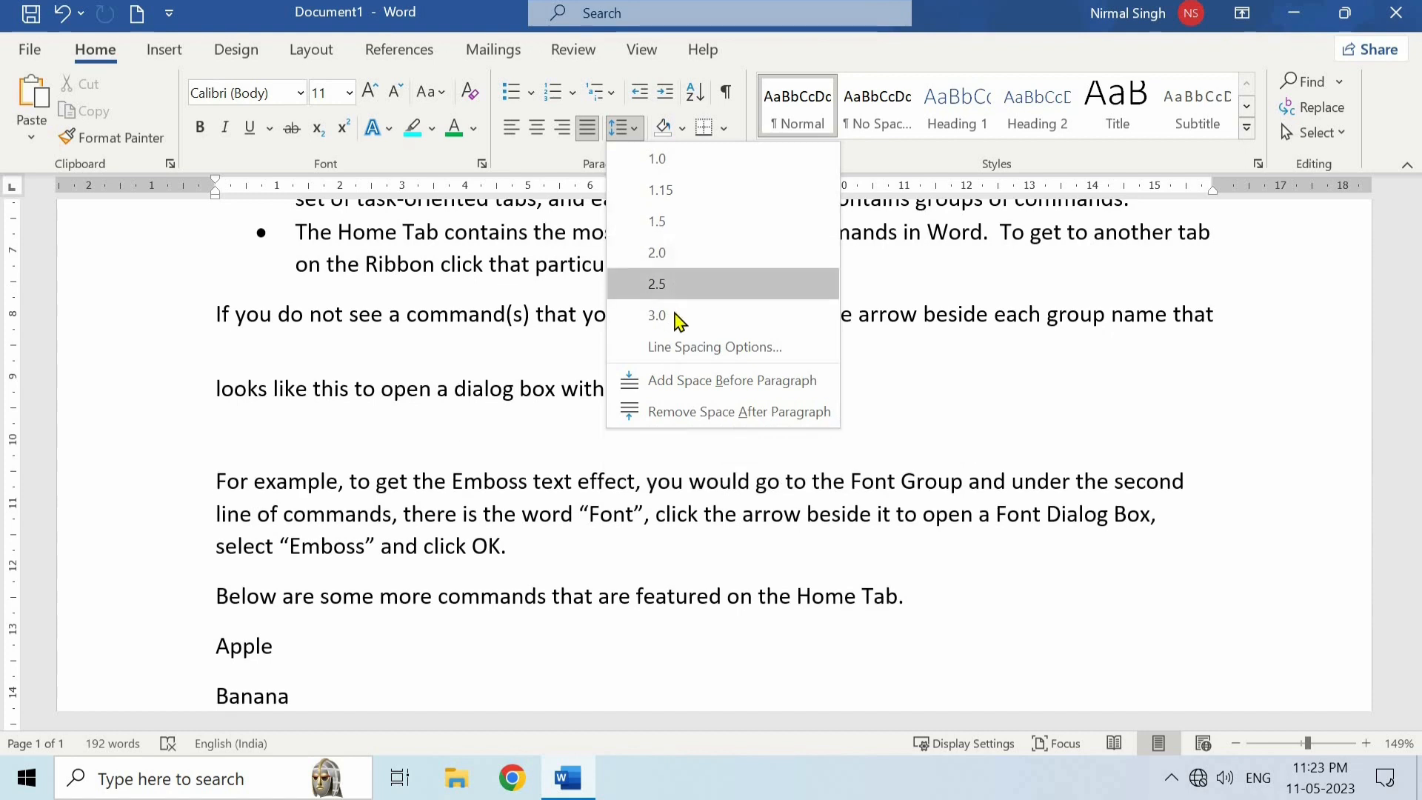
left_click(681, 194)
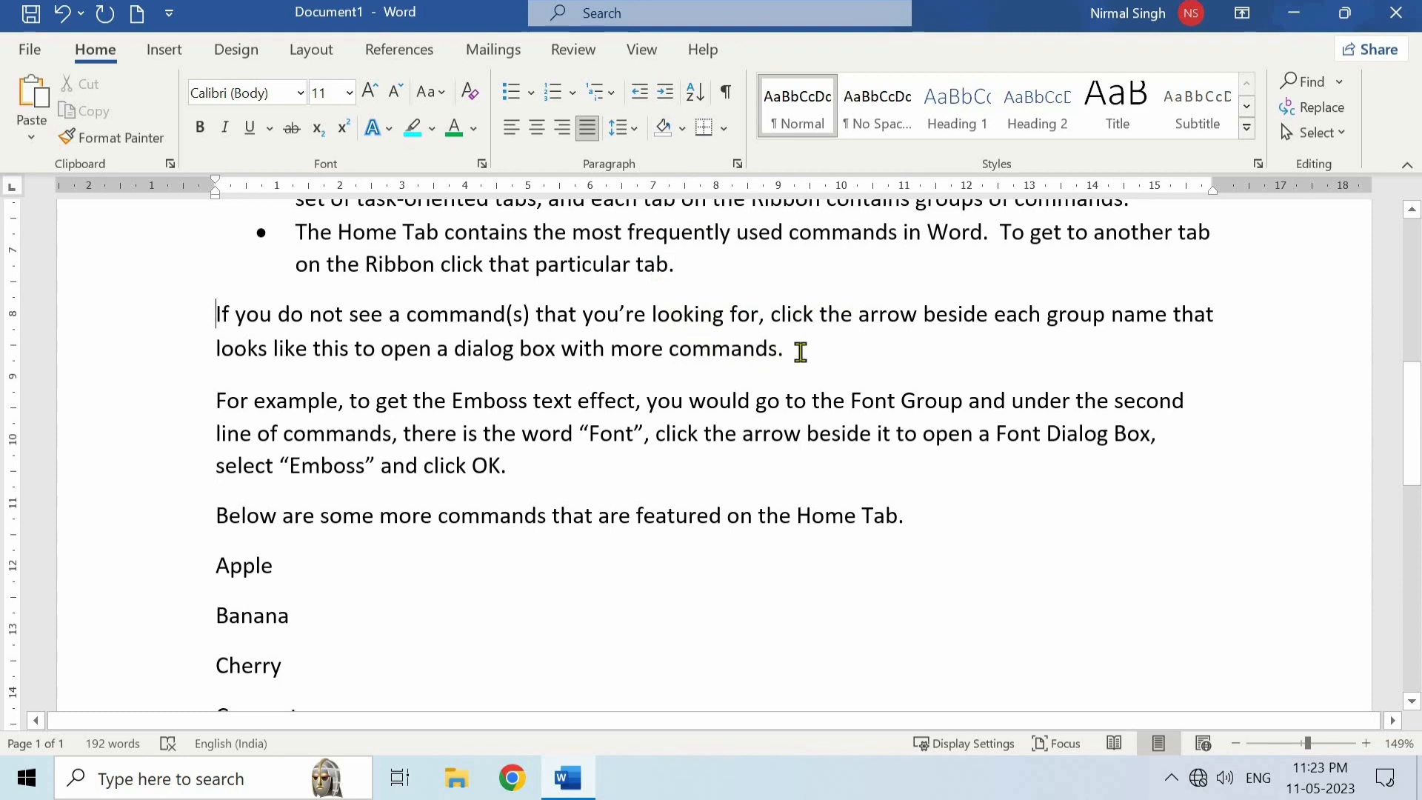
- Try blue shading behind the "If you do not see a command(s)" paragraph, and finally set its shading to white
triple_click(279, 315)
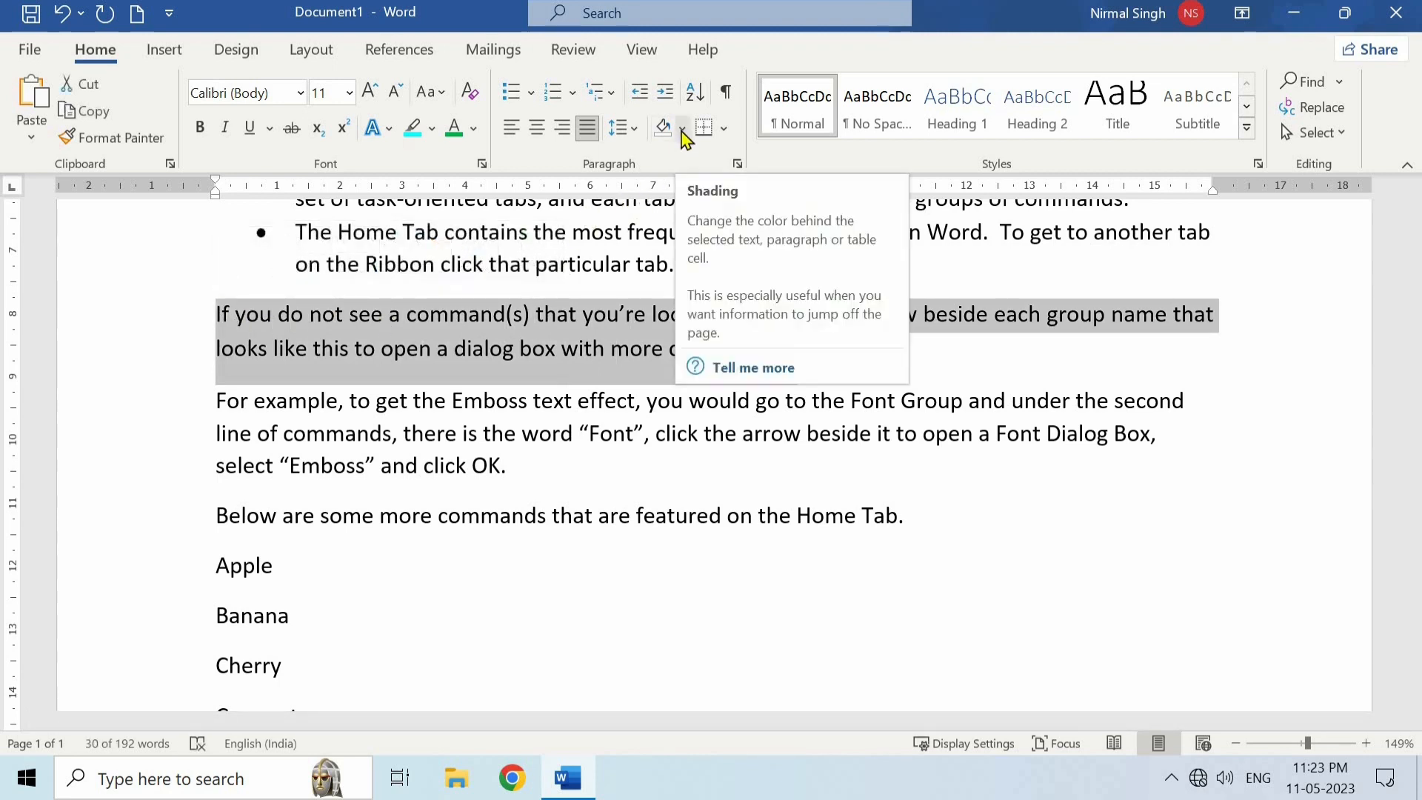
left_click(682, 130)
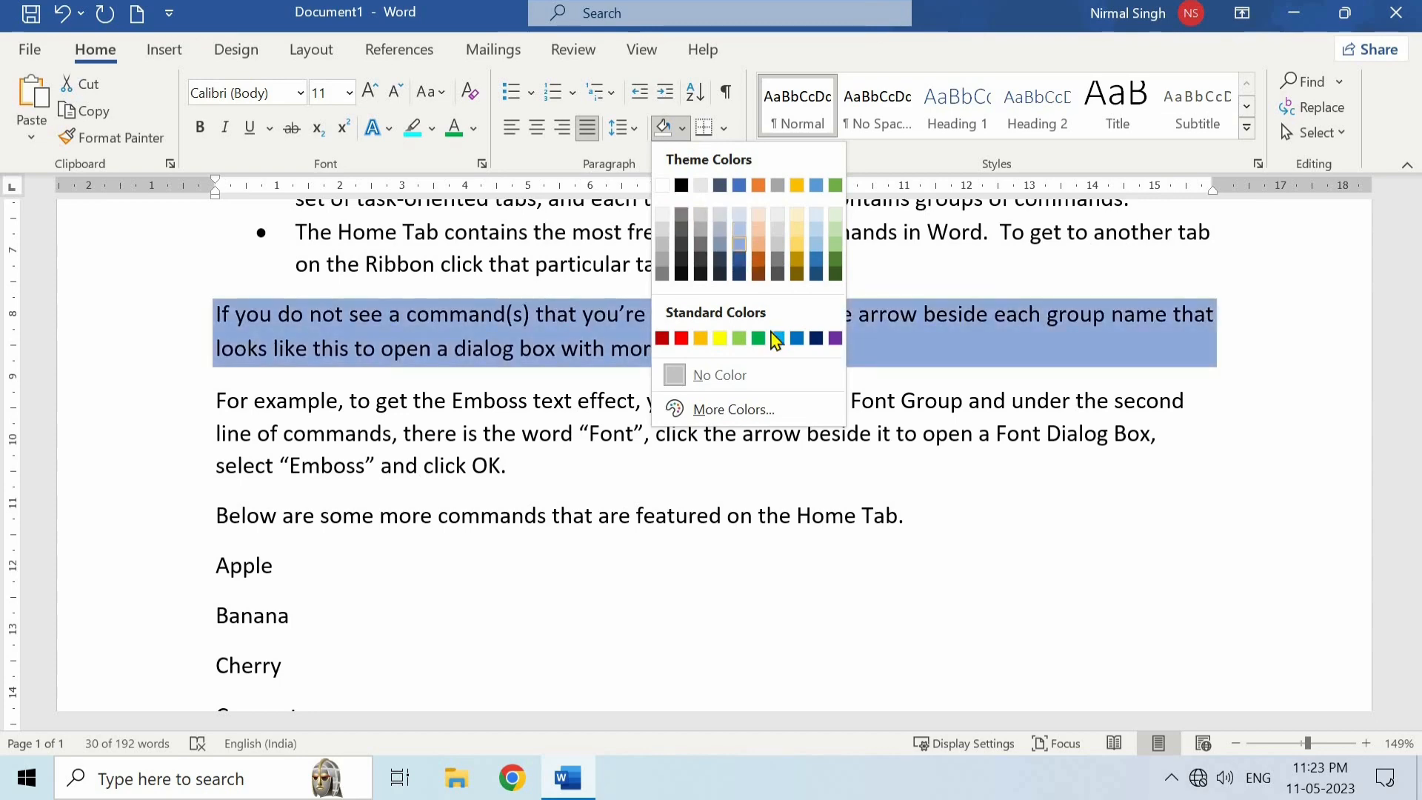
left_click(797, 338)
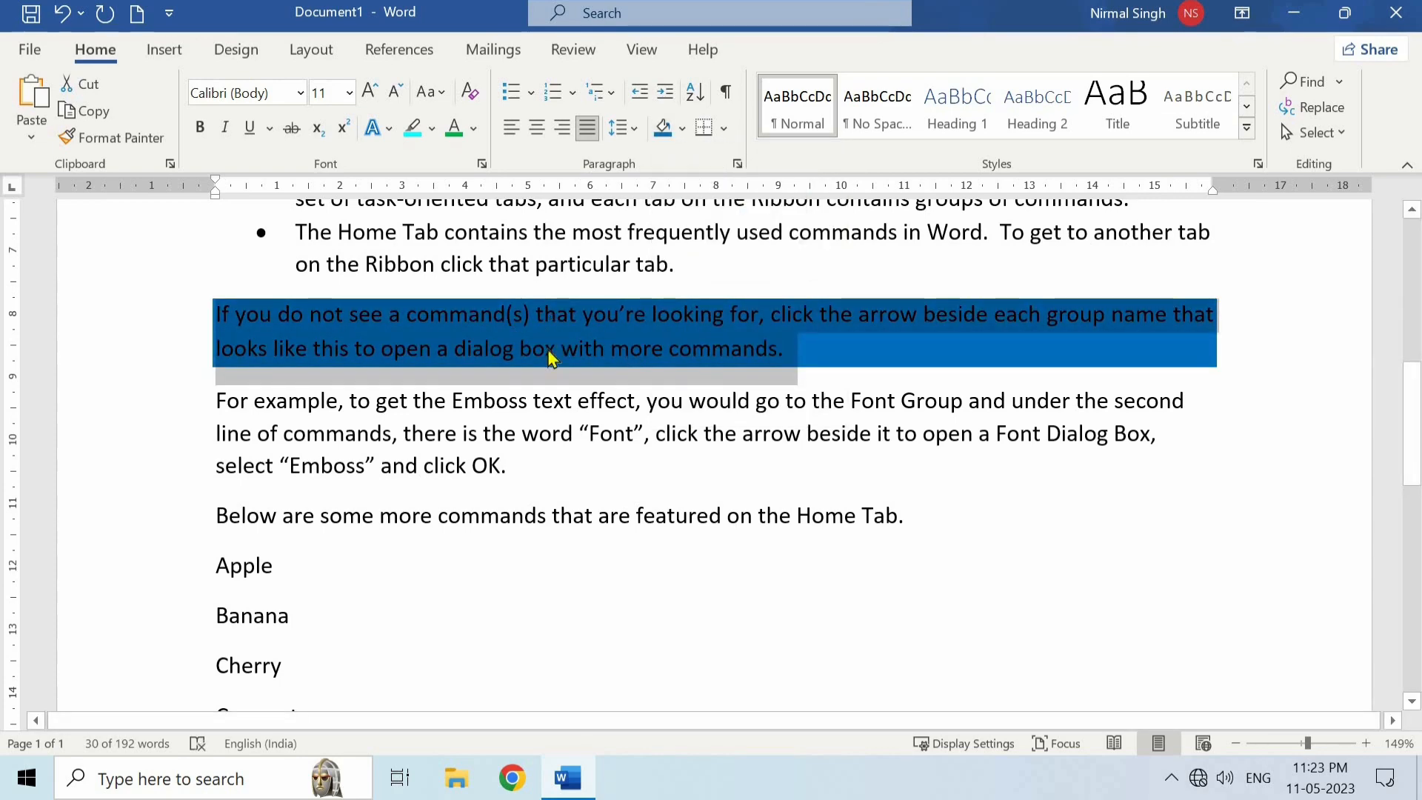
left_click(819, 350)
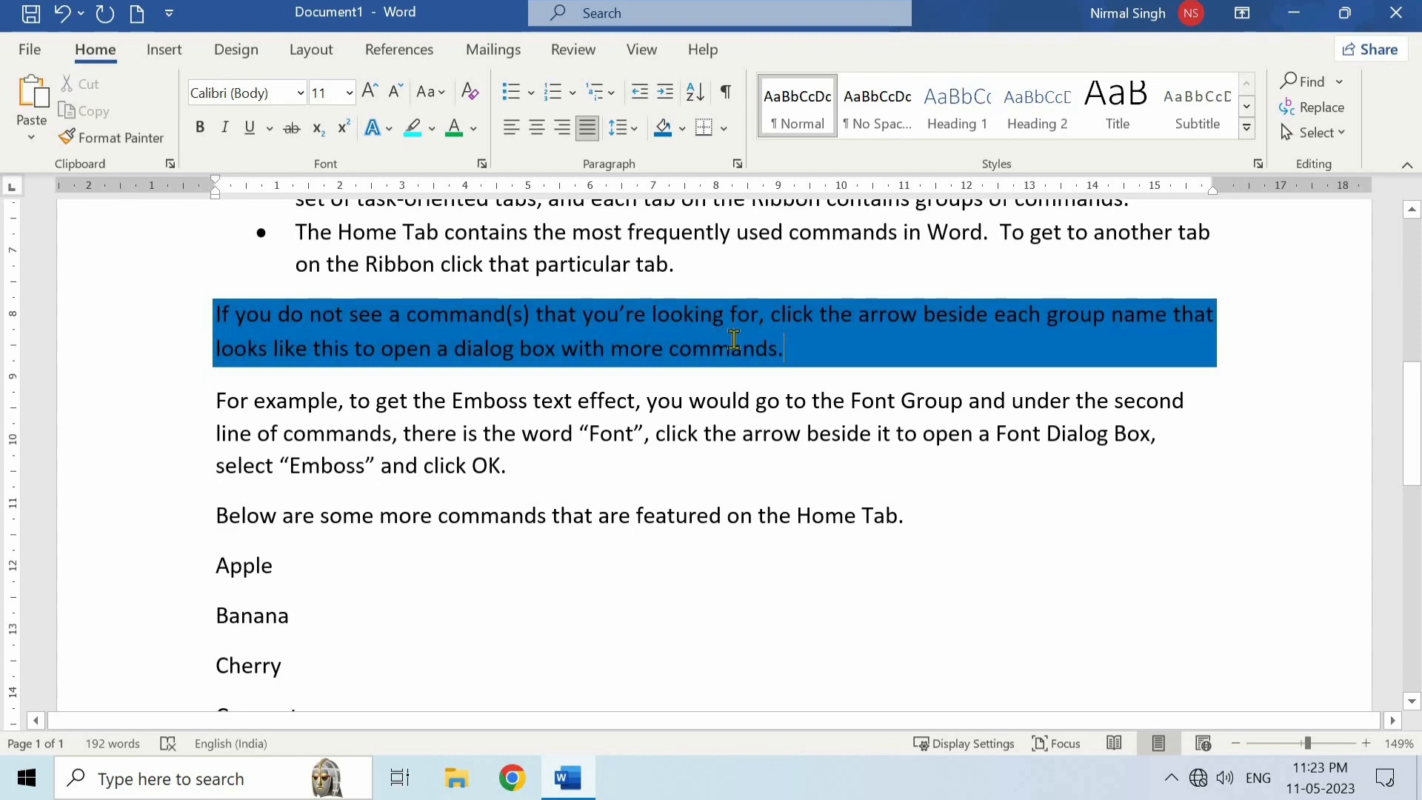
left_click(682, 128)
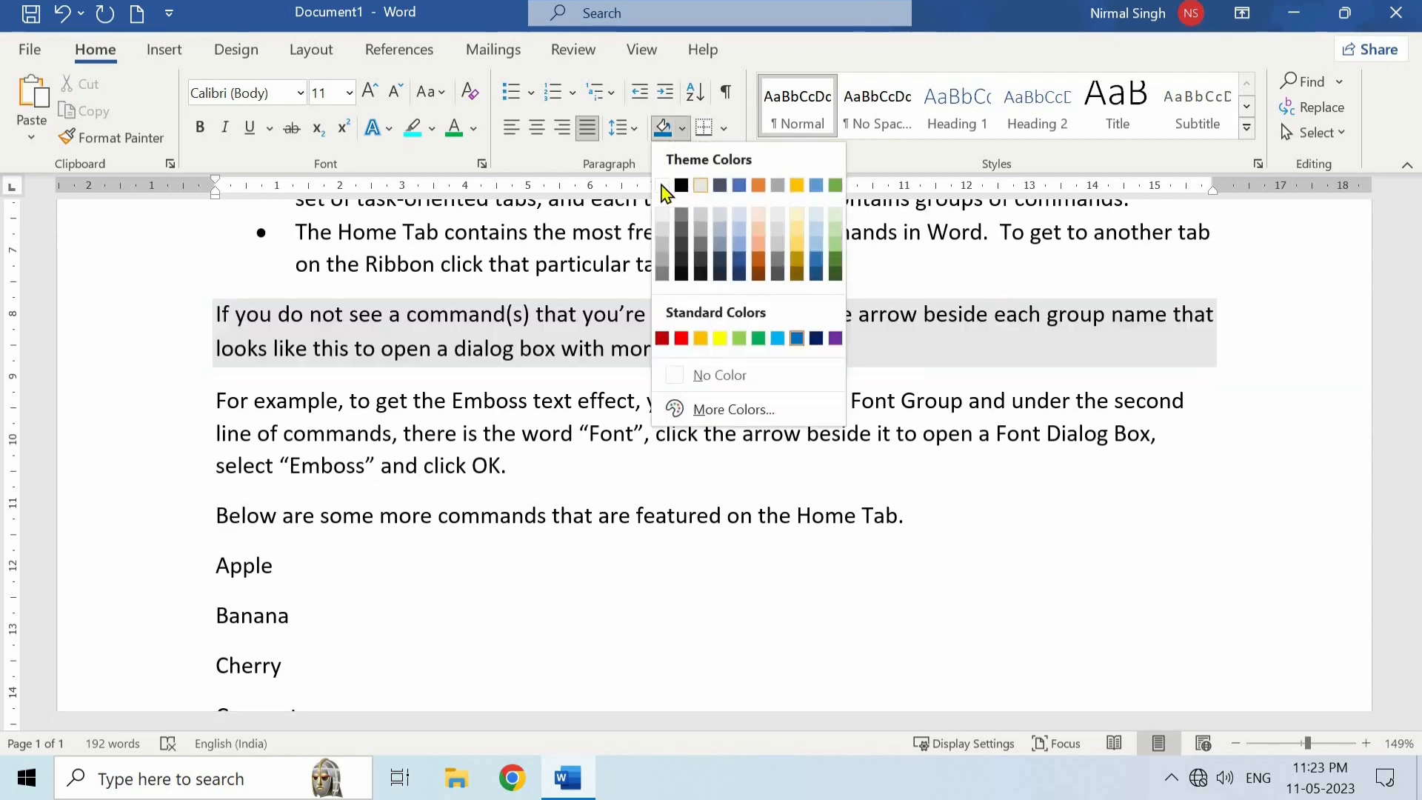
left_click(662, 186)
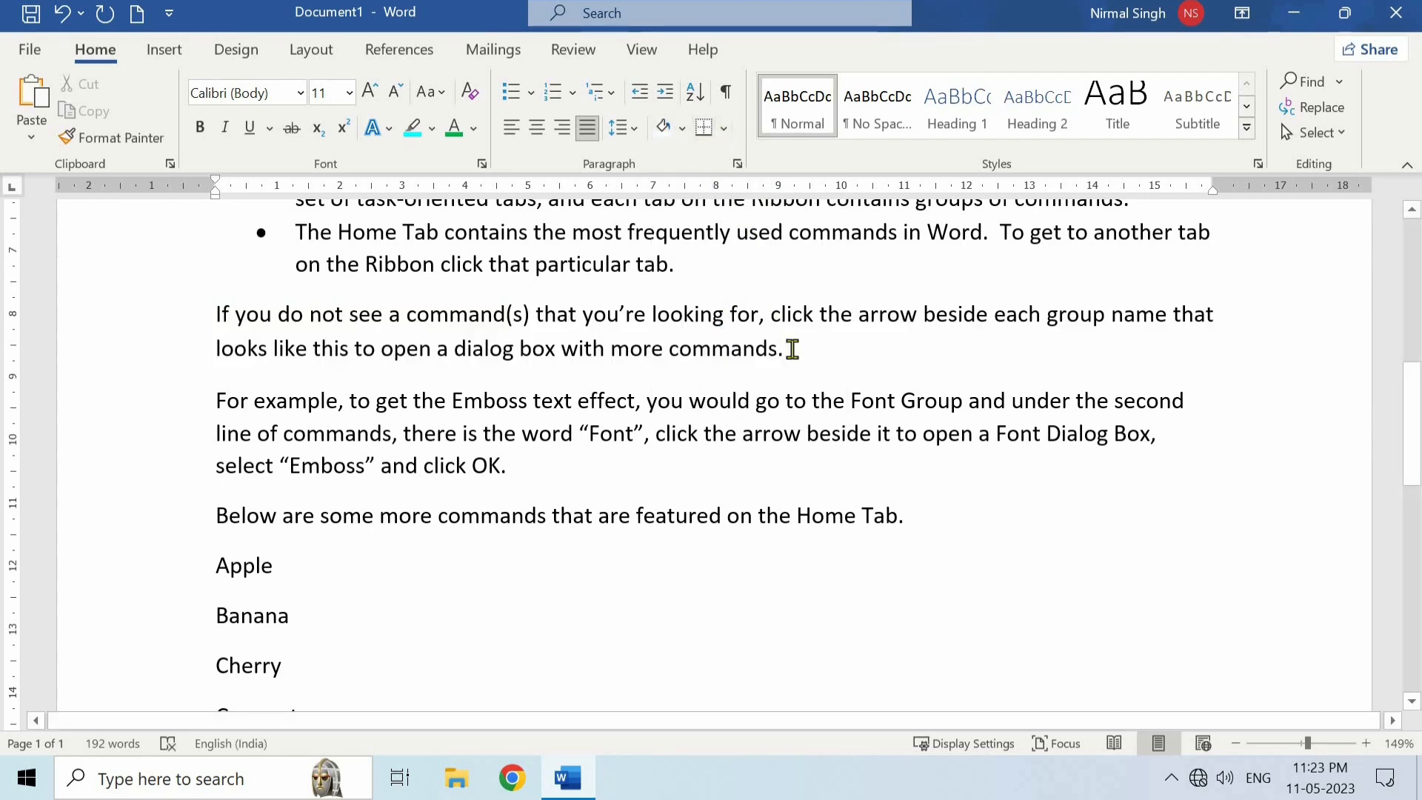
- Apply All Borders to the "If you do not see a command(s)" paragraph
left_click_drag(791, 350, 217, 311)
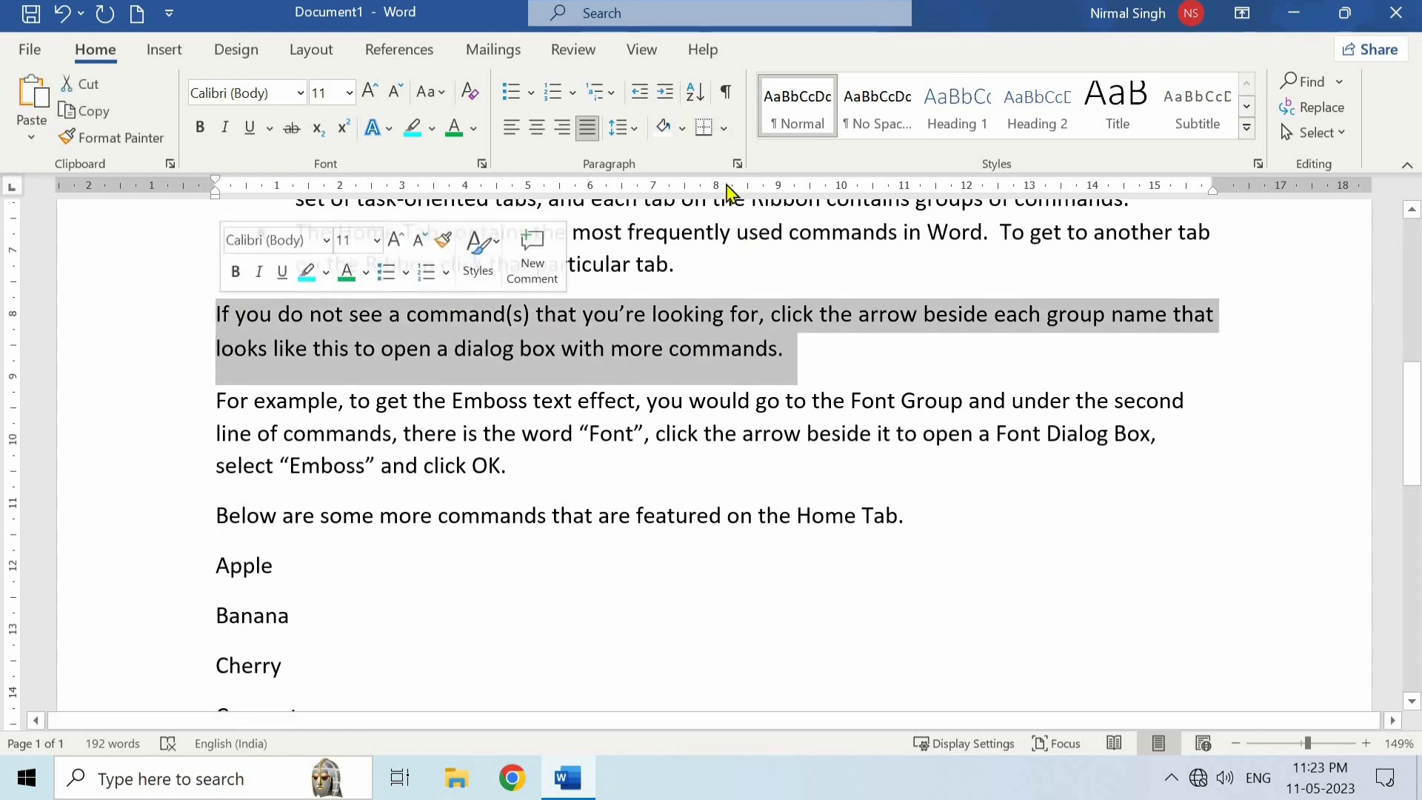
left_click(724, 130)
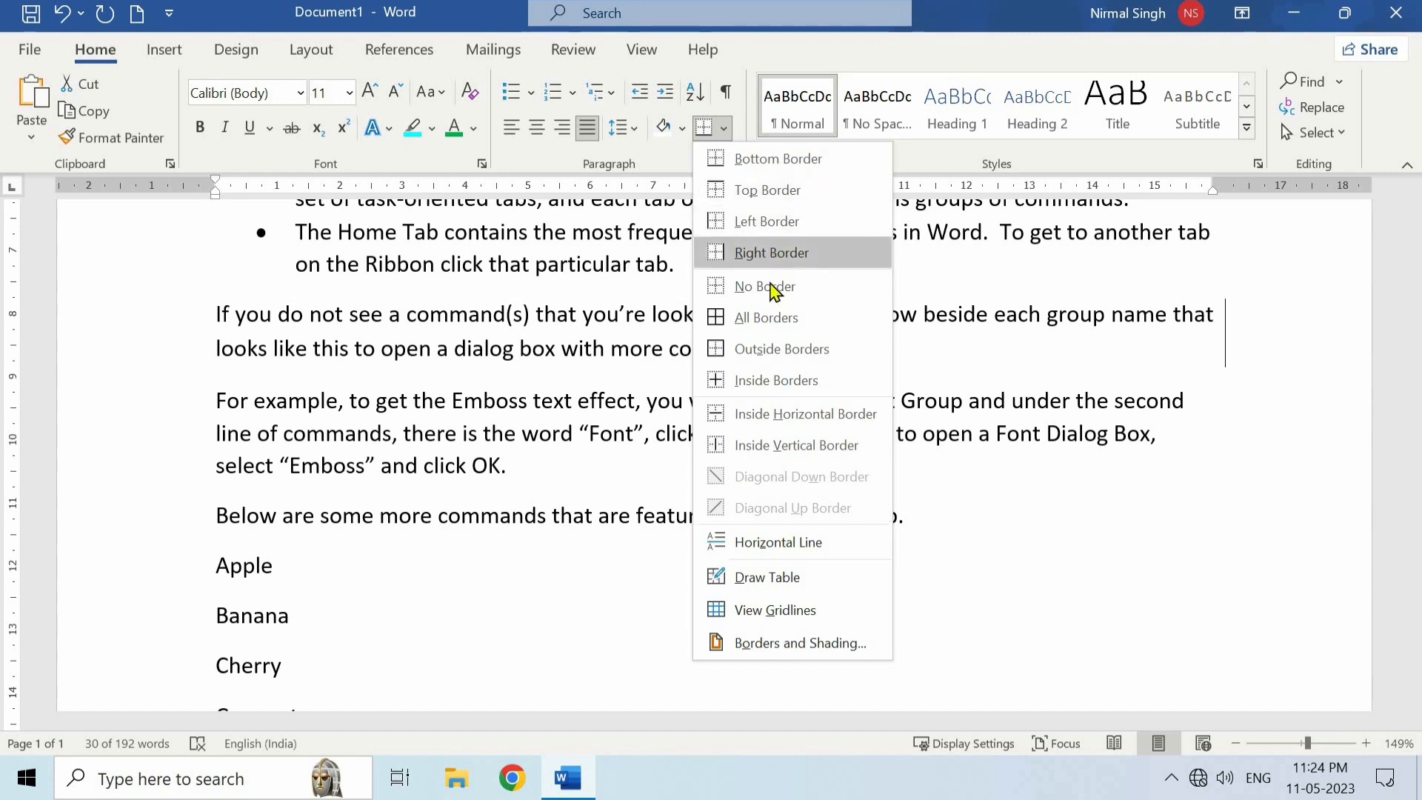
left_click(775, 335)
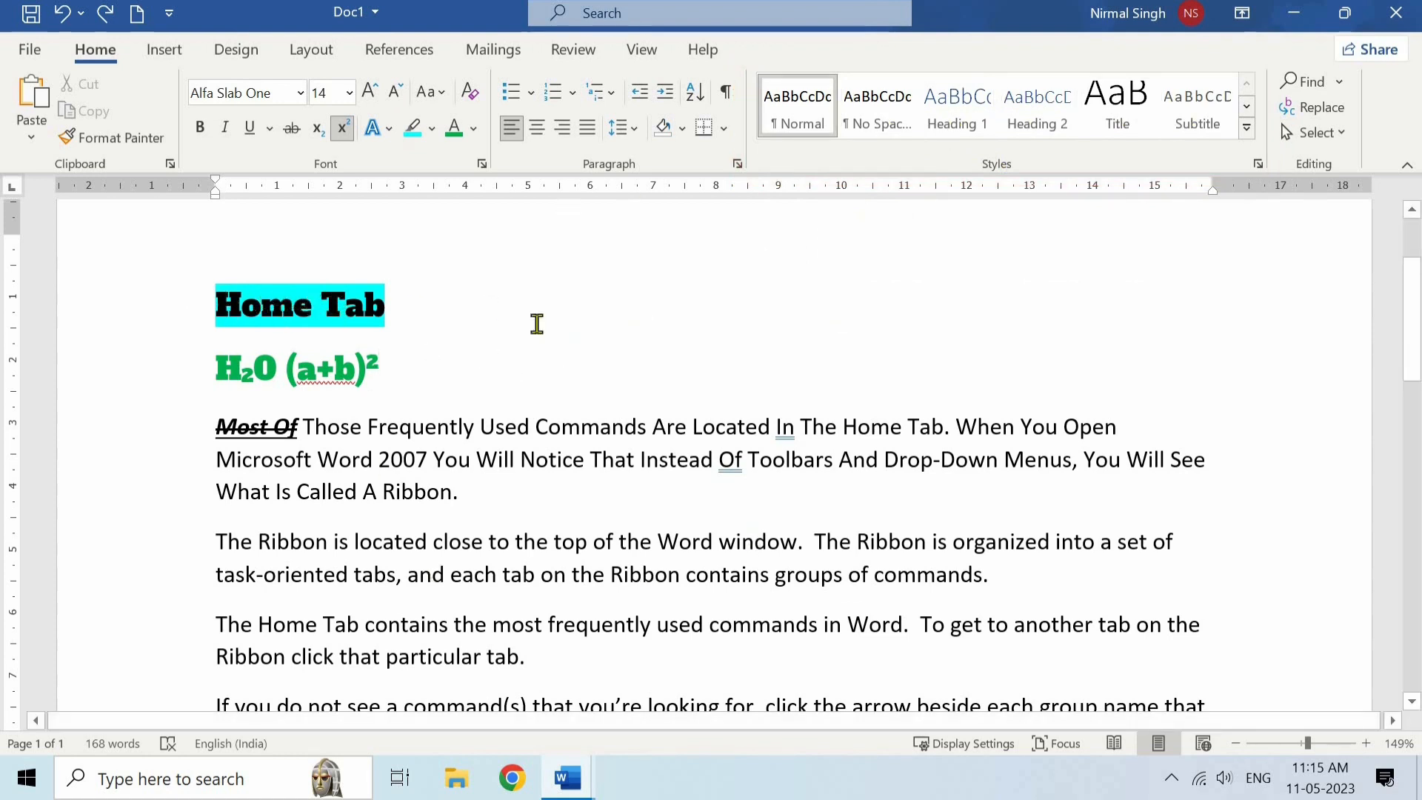
- Try the Title and Heading 1 styles on the "Home Tab" line of Doc1, and finally apply the Normal style
left_click_drag(418, 312, 215, 308)
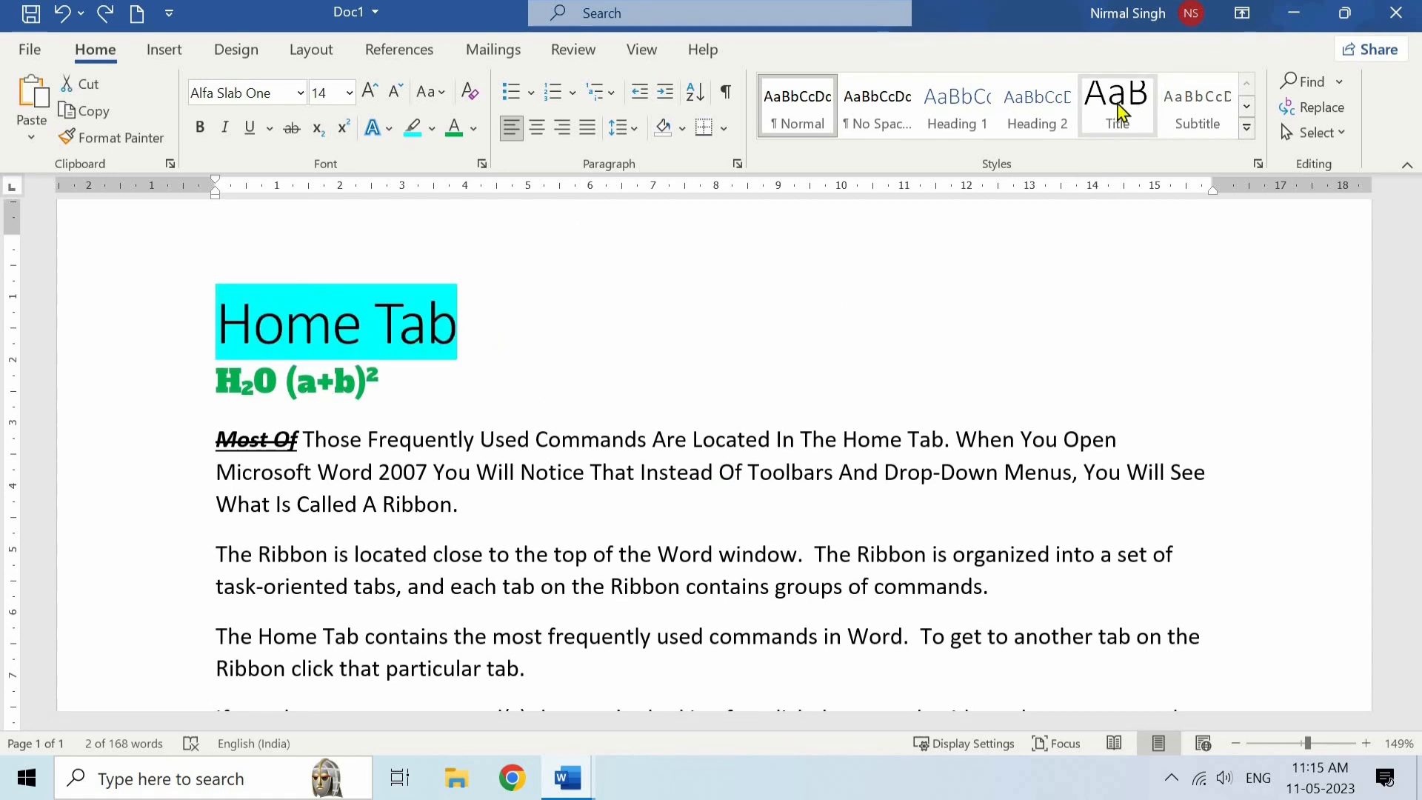
left_click(1119, 111)
left_click(682, 314)
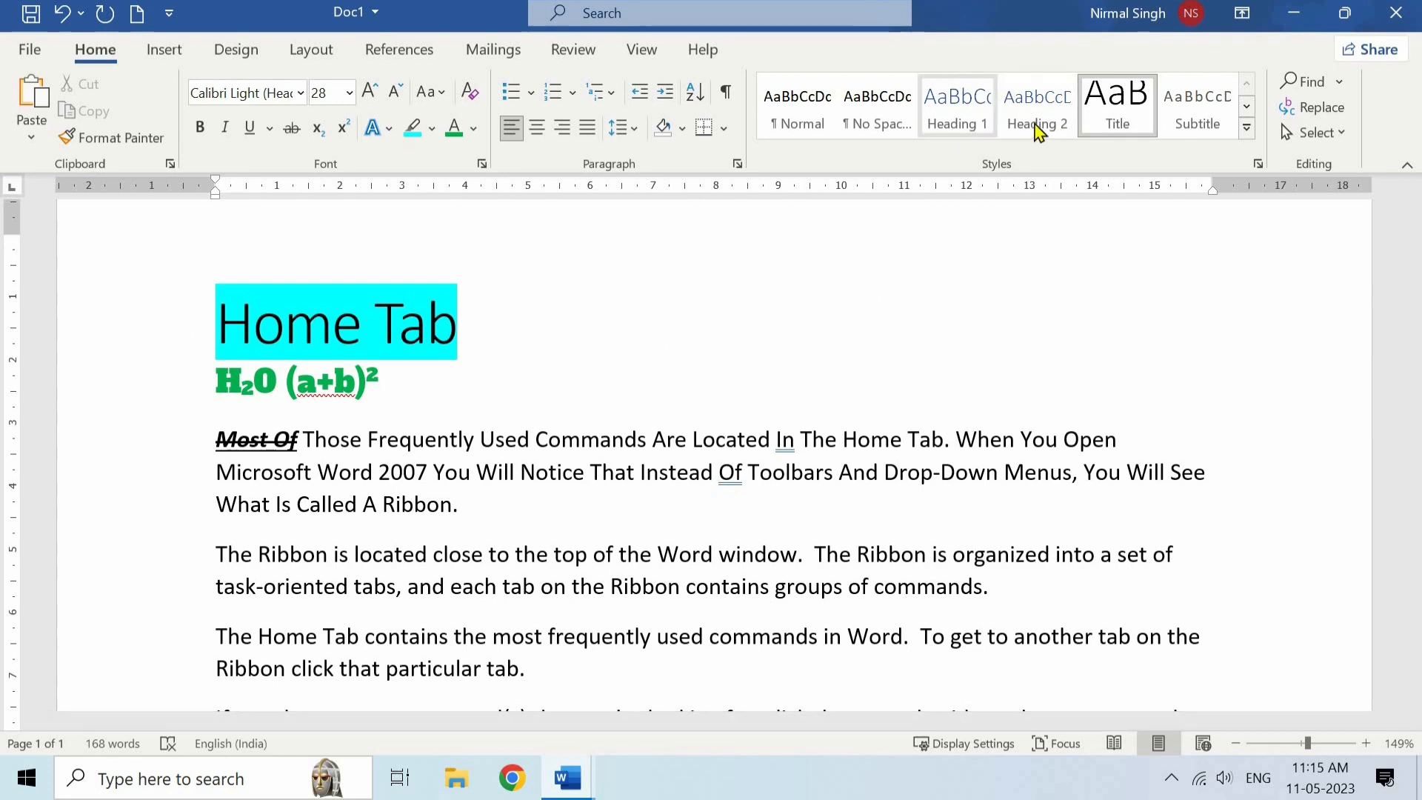
triple_click(361, 328)
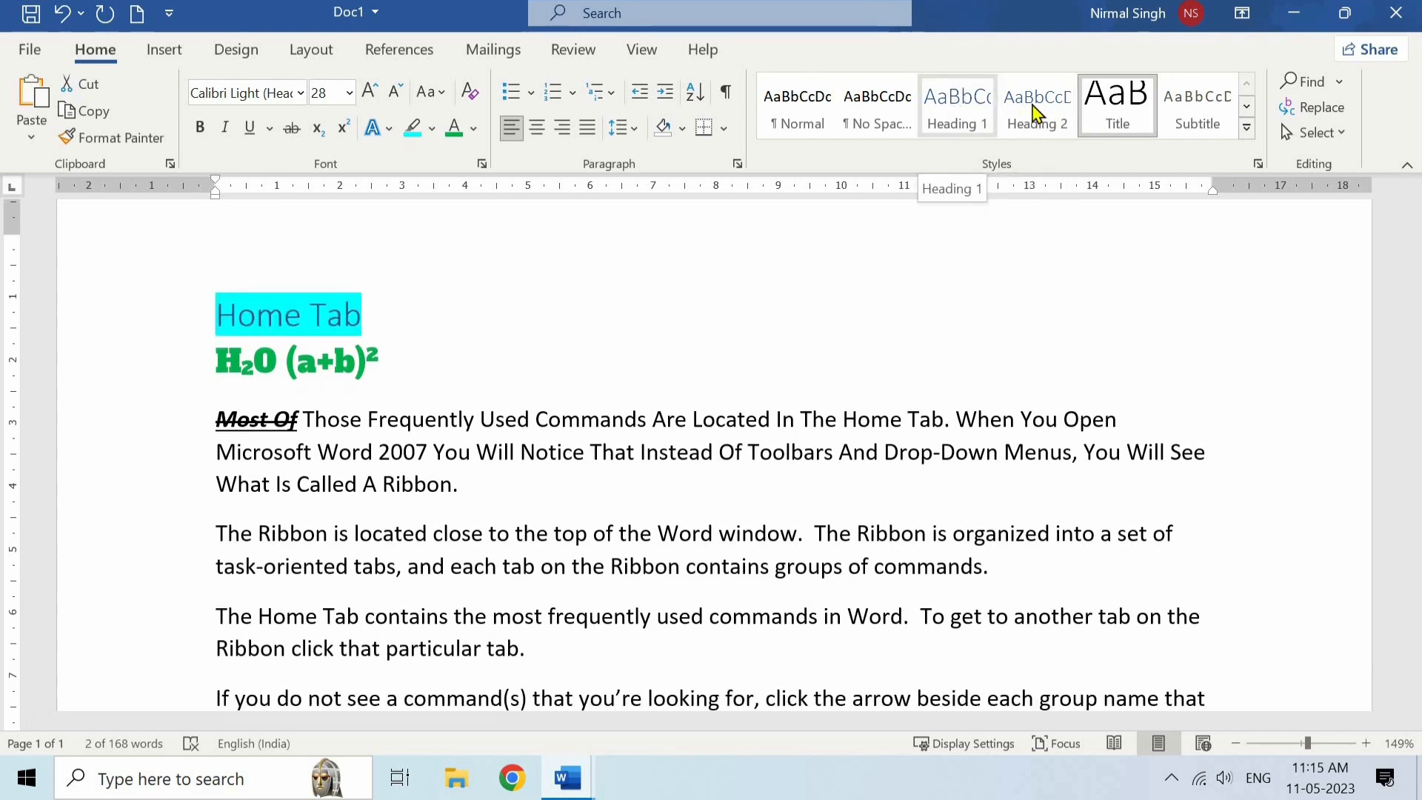
left_click(968, 119)
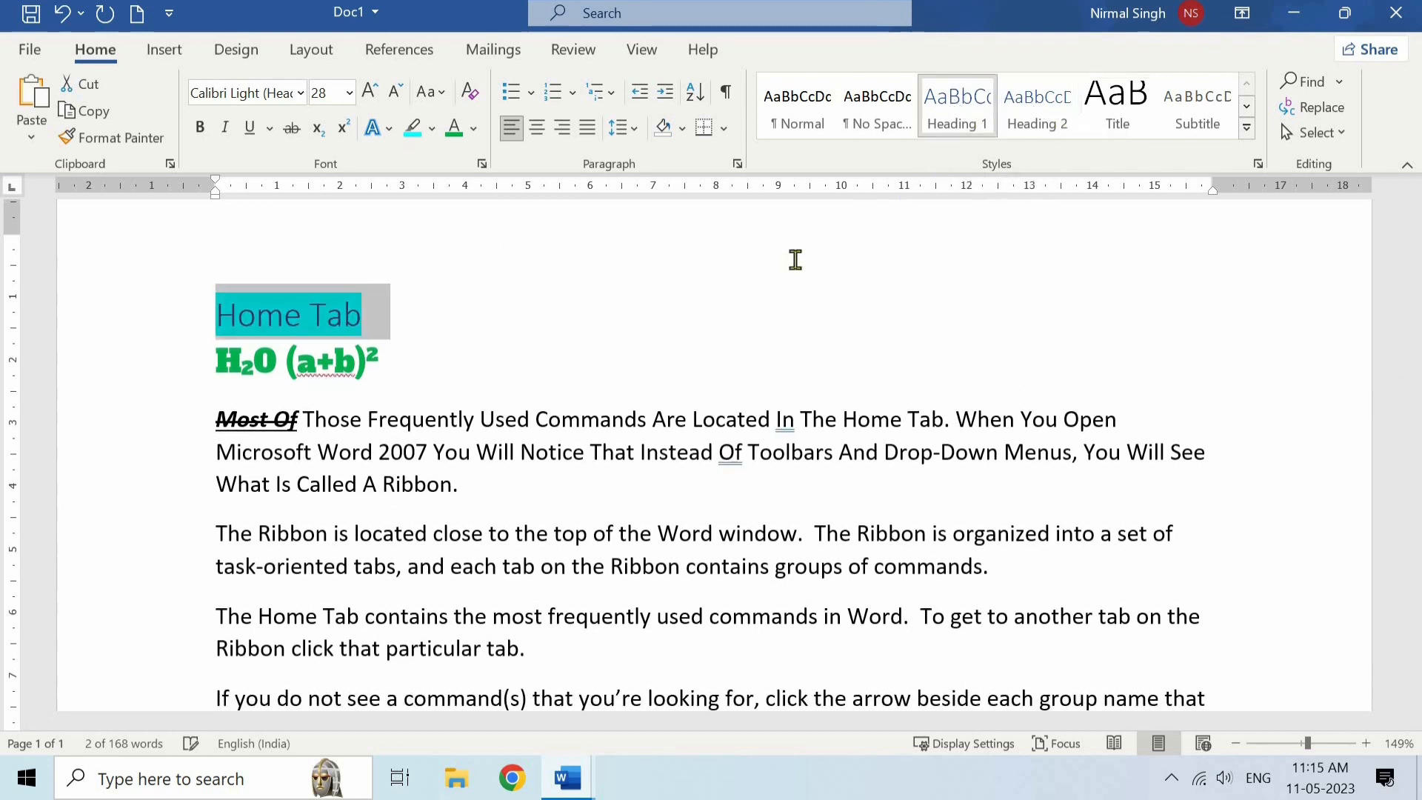
left_click(542, 319)
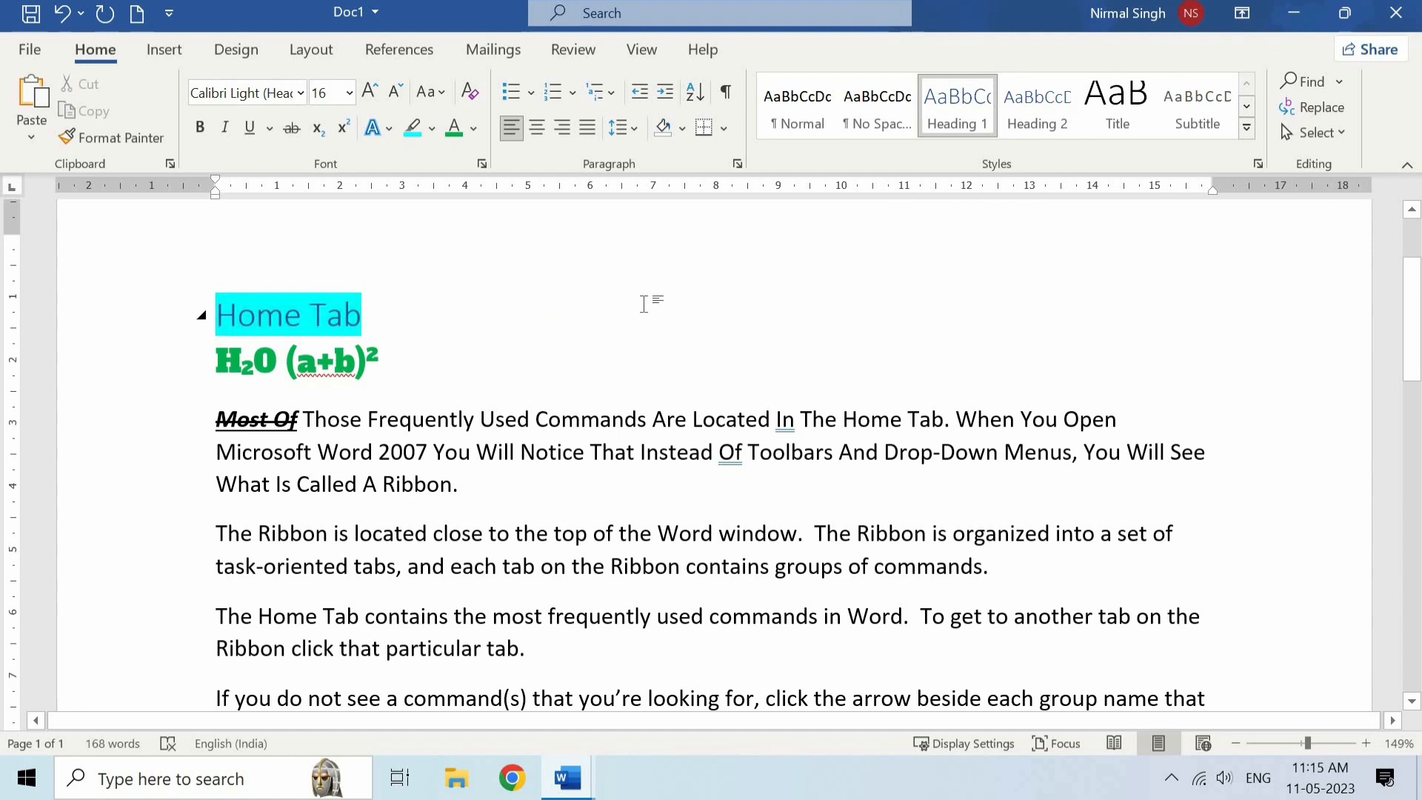
left_click(1249, 136)
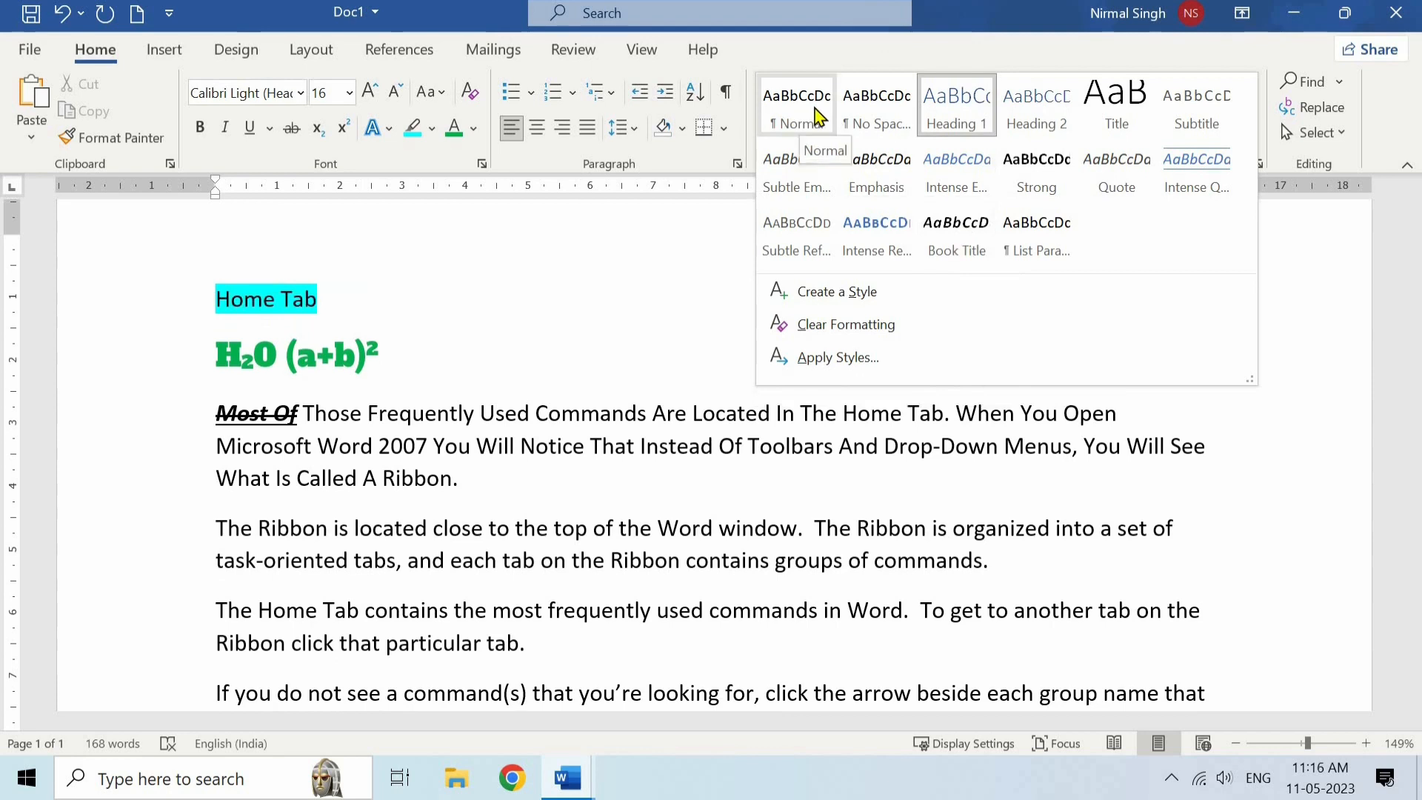
left_click(817, 117)
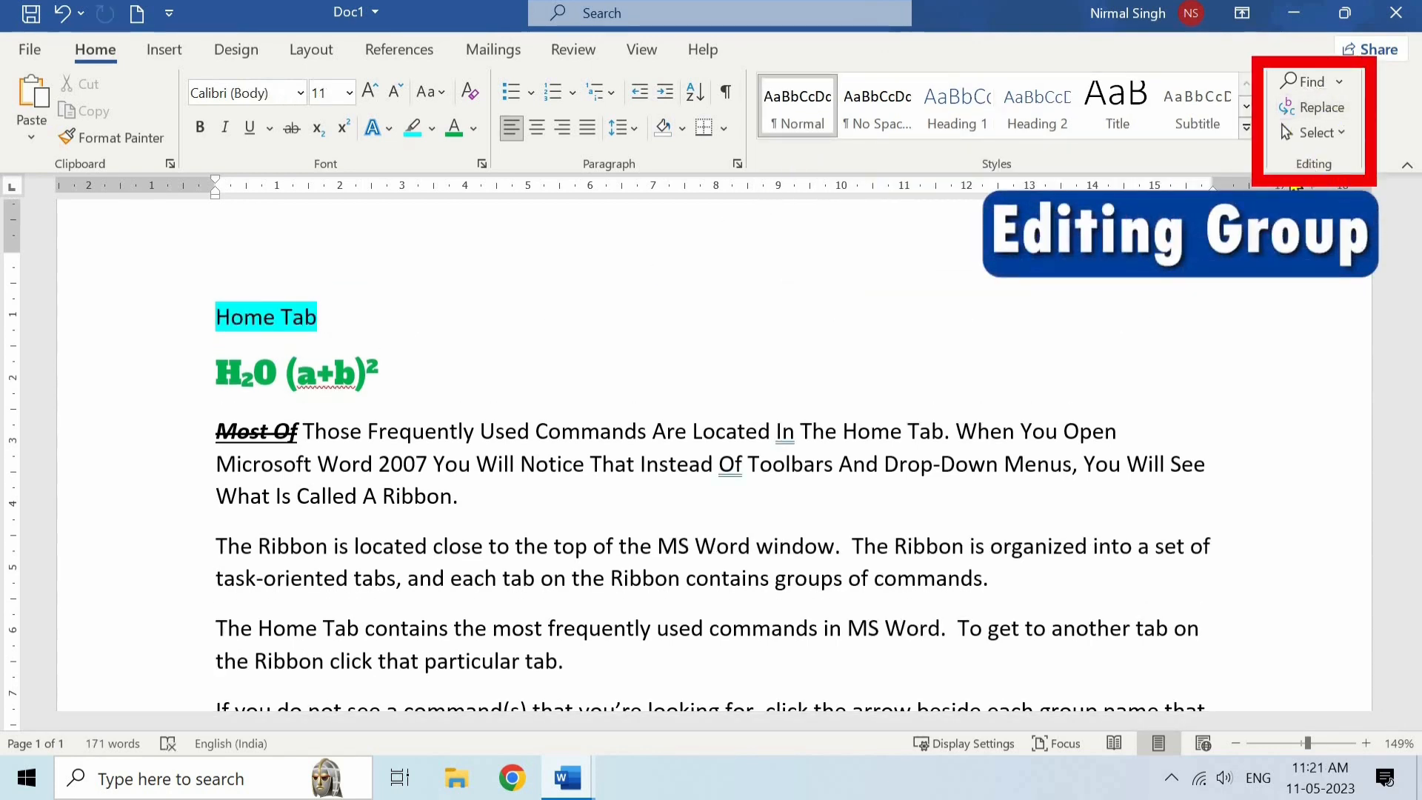
- Clear the previous search term and search the document for "MS Word"
left_click(1304, 82)
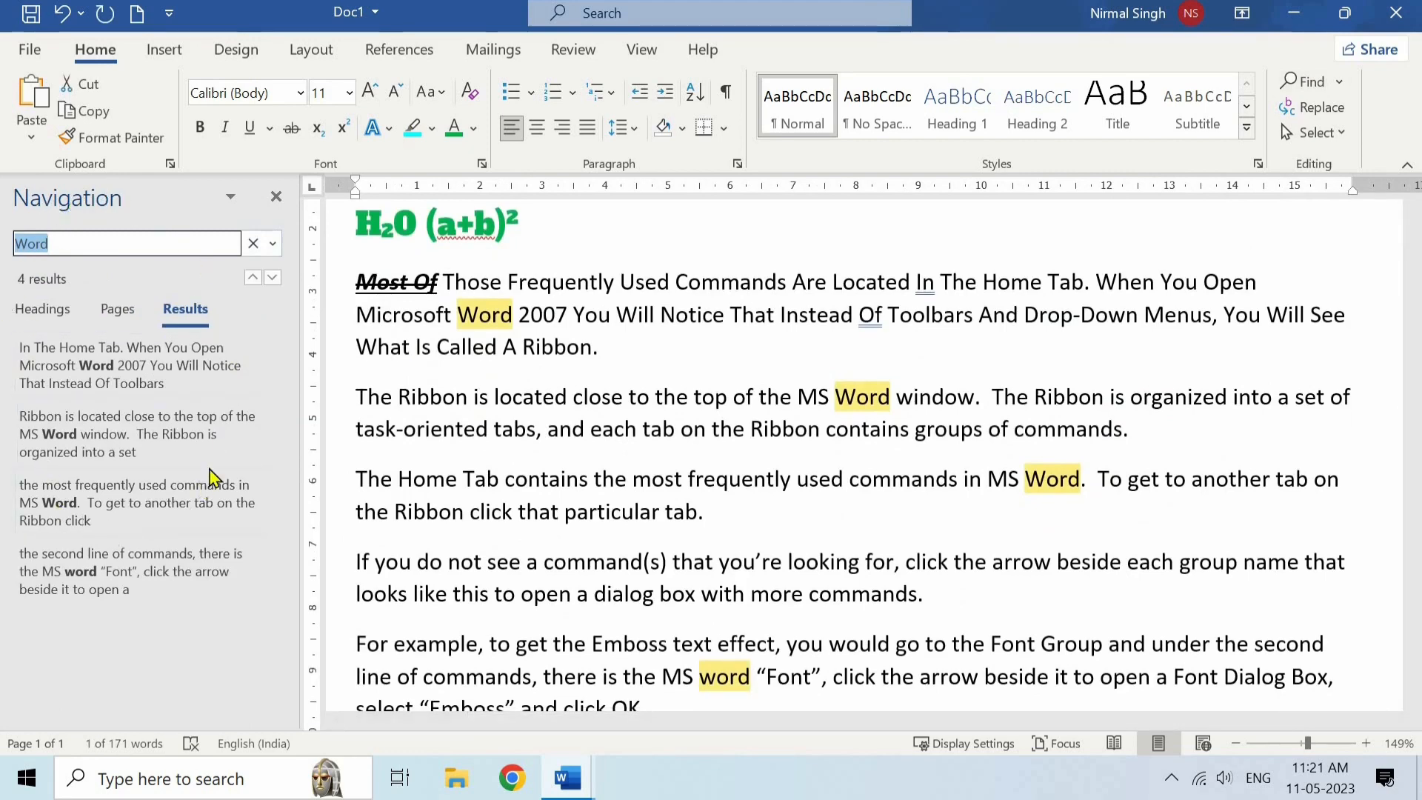
left_click(253, 243)
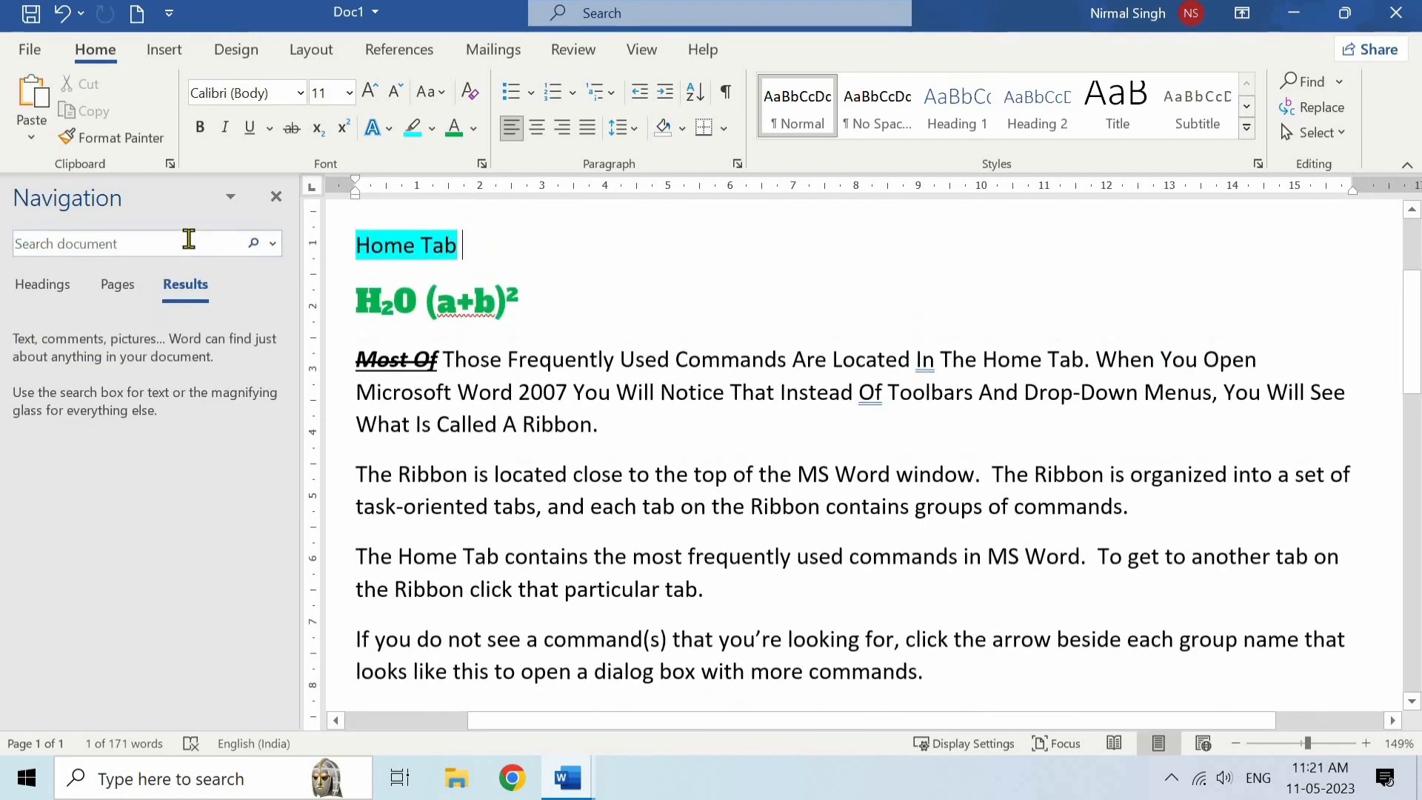
left_click(66, 249)
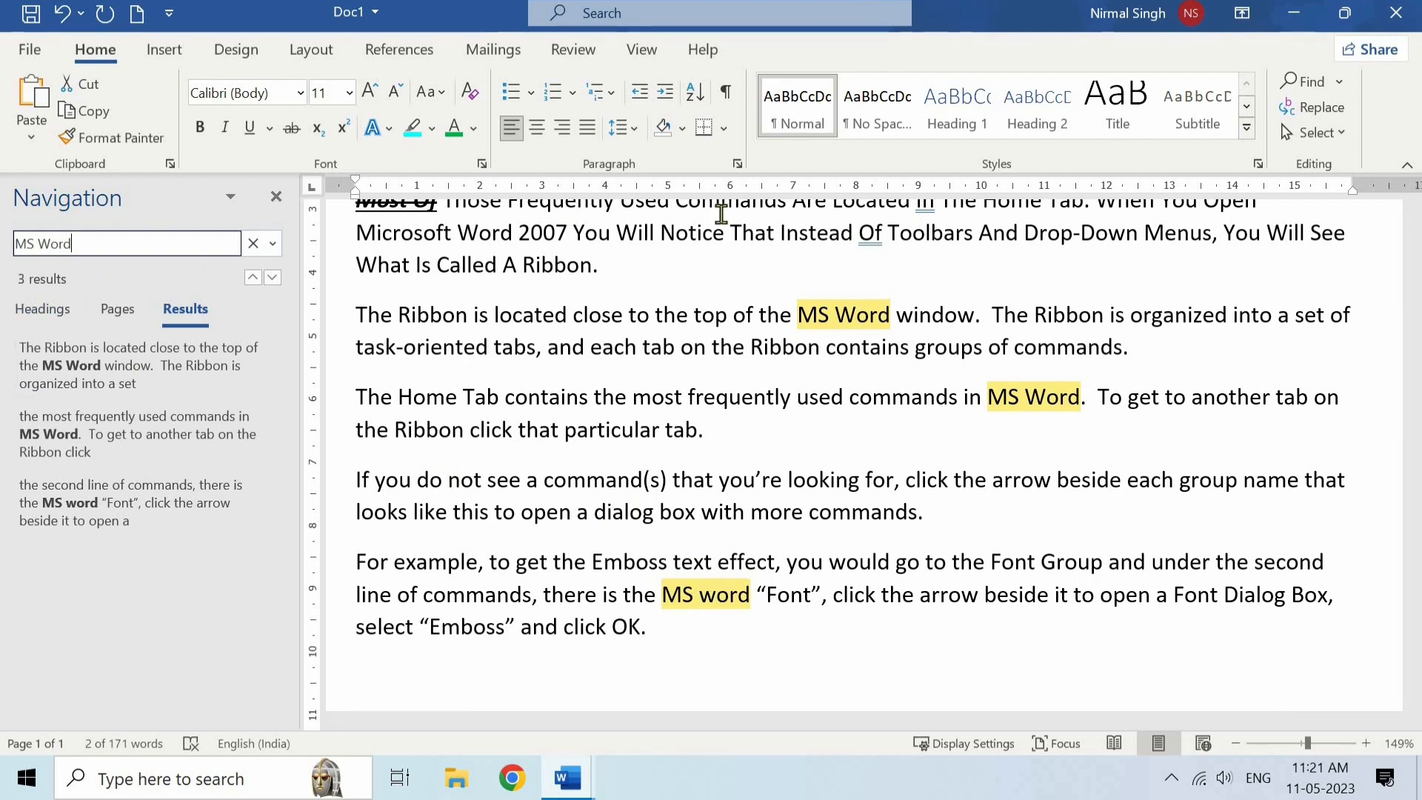
- Set up a replacement of "MS Word" with "Microsoft Word" in Find and Replace
left_click(1322, 108)
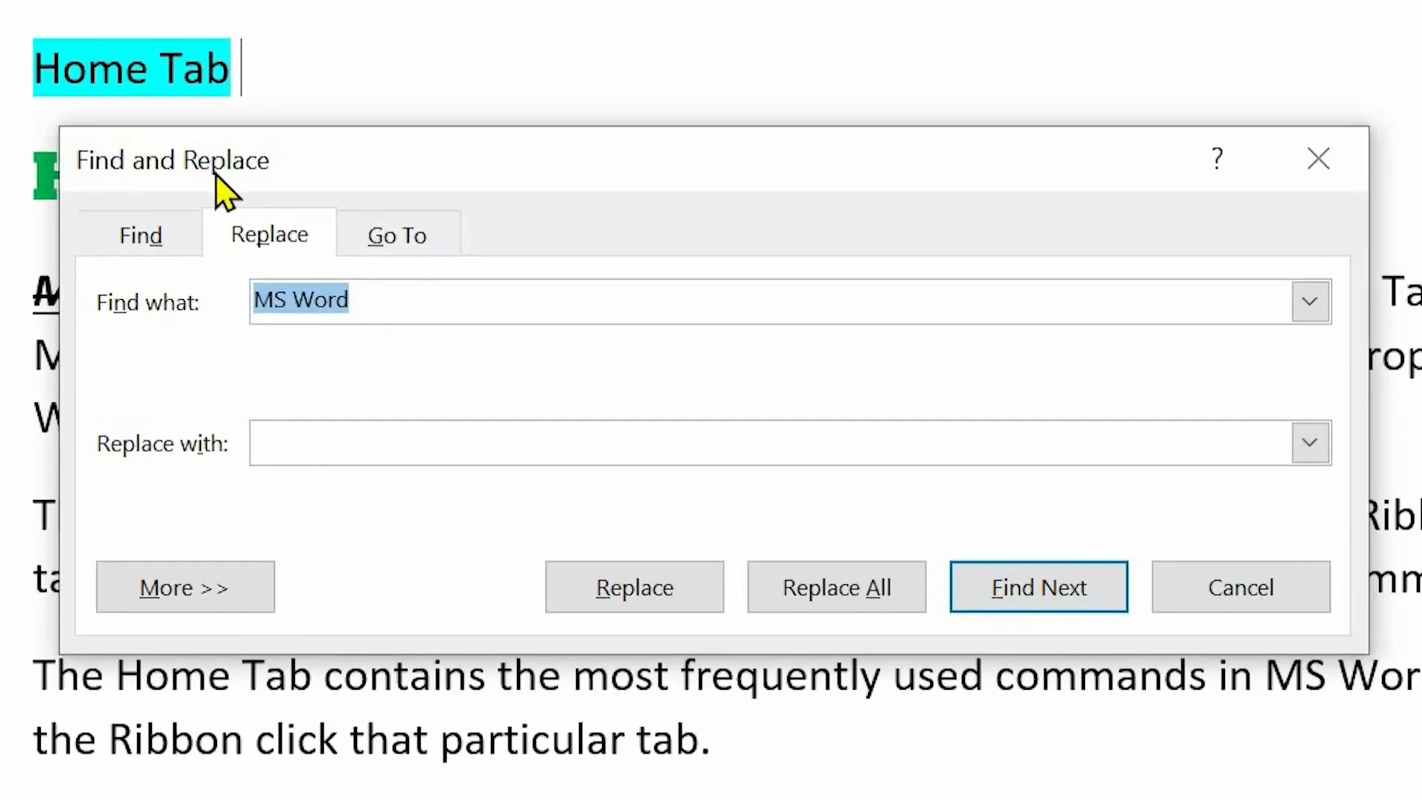
left_click(416, 311)
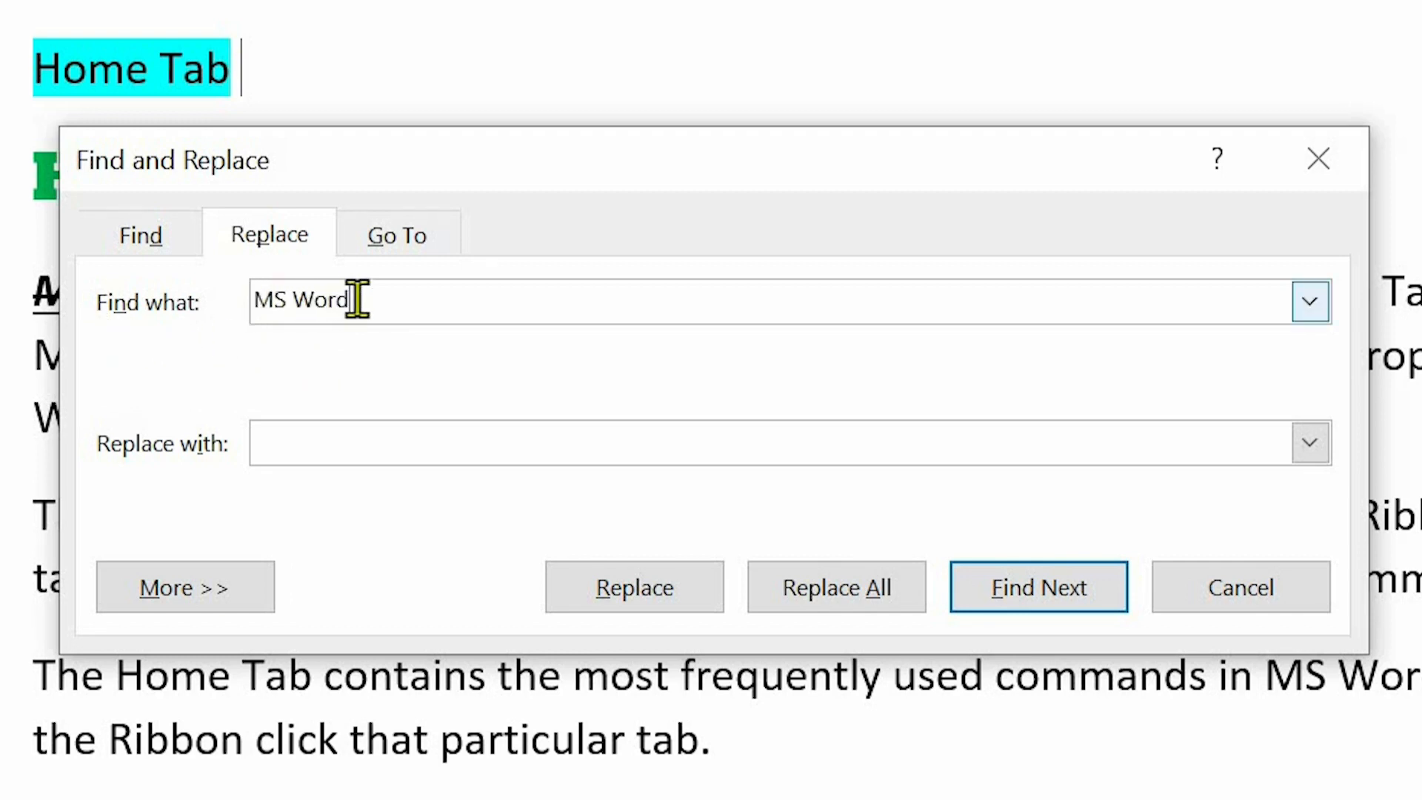
left_click(339, 435)
type("Microsoft Word")
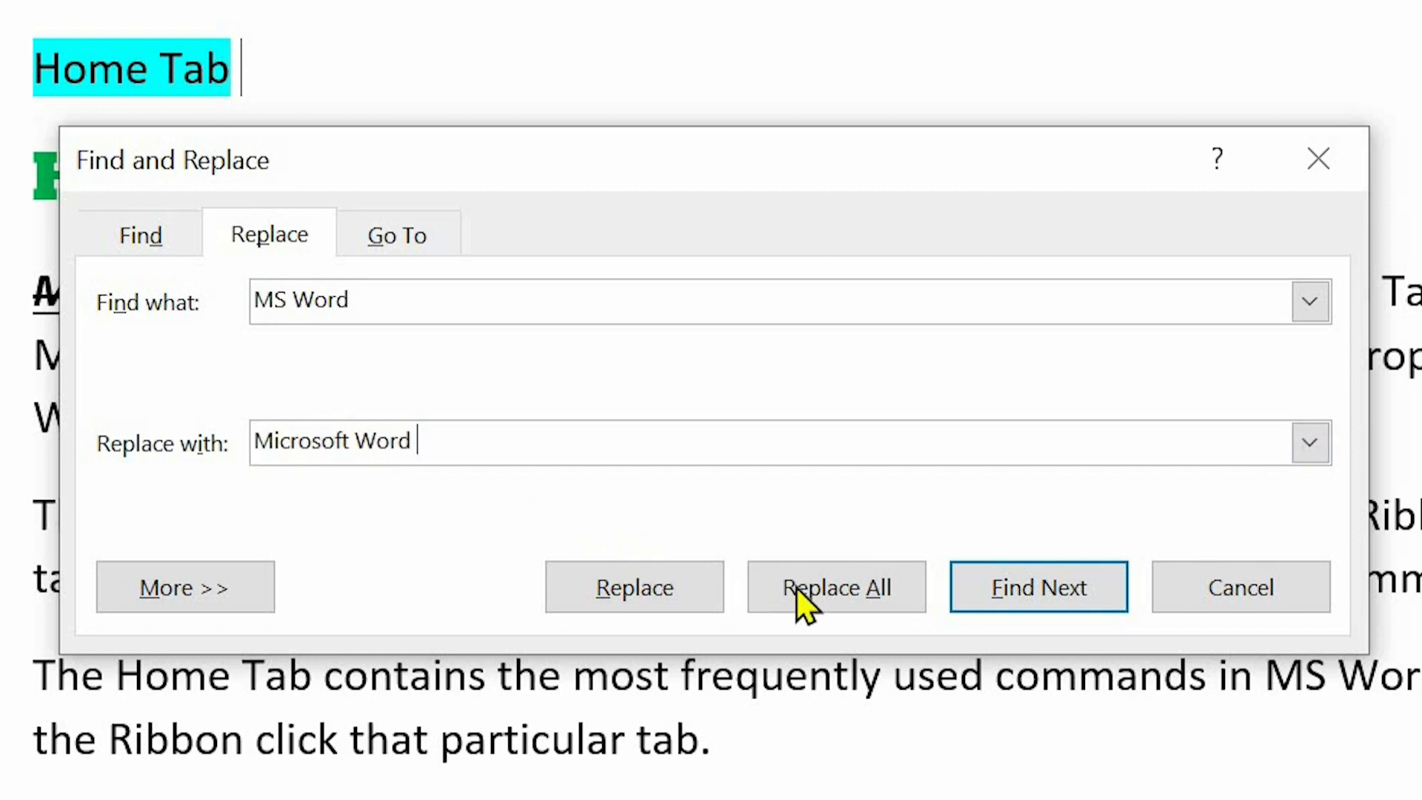
- Replace the first "MS Word" match individually and all remaining matches at once, and close Find and Replace and the Navigation pane
left_click(1035, 587)
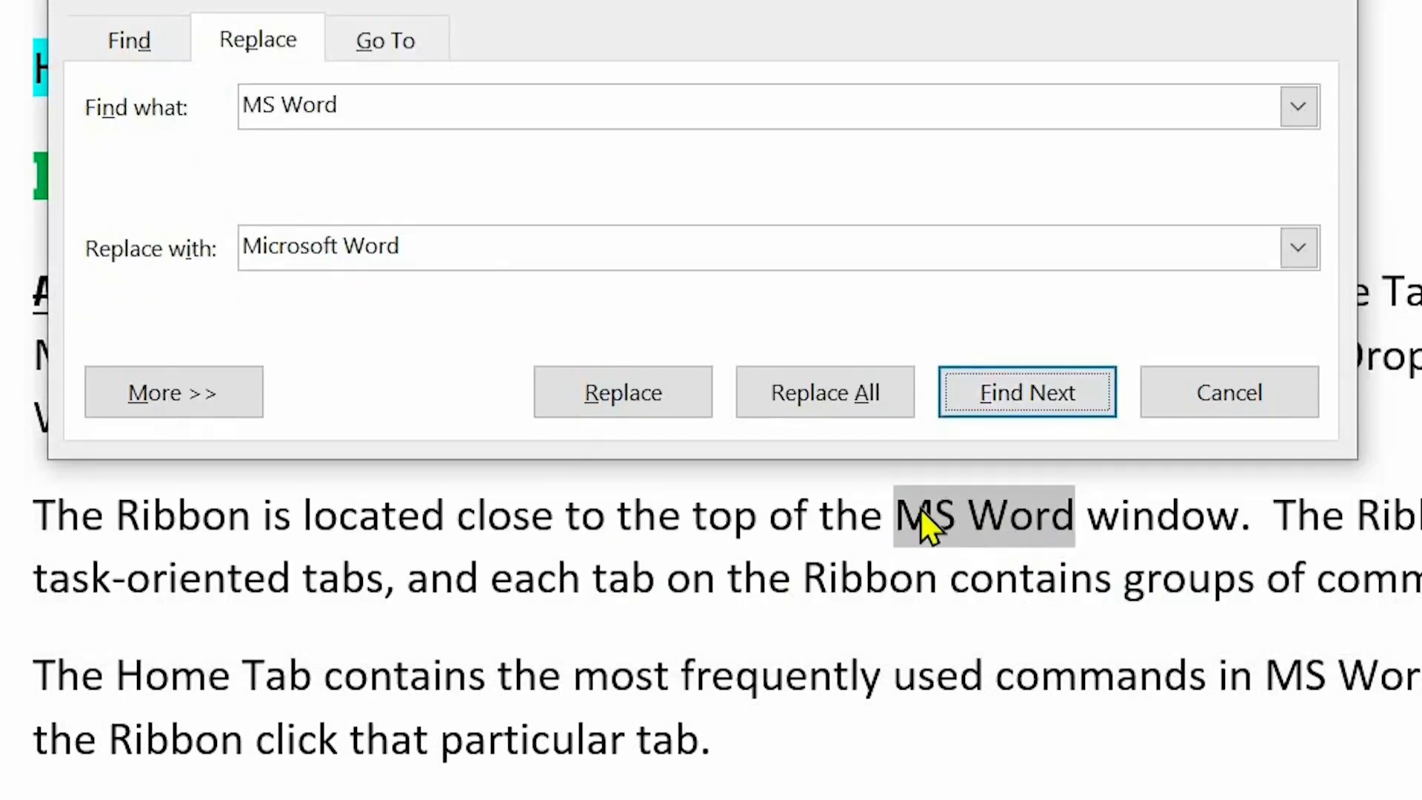
left_click(631, 394)
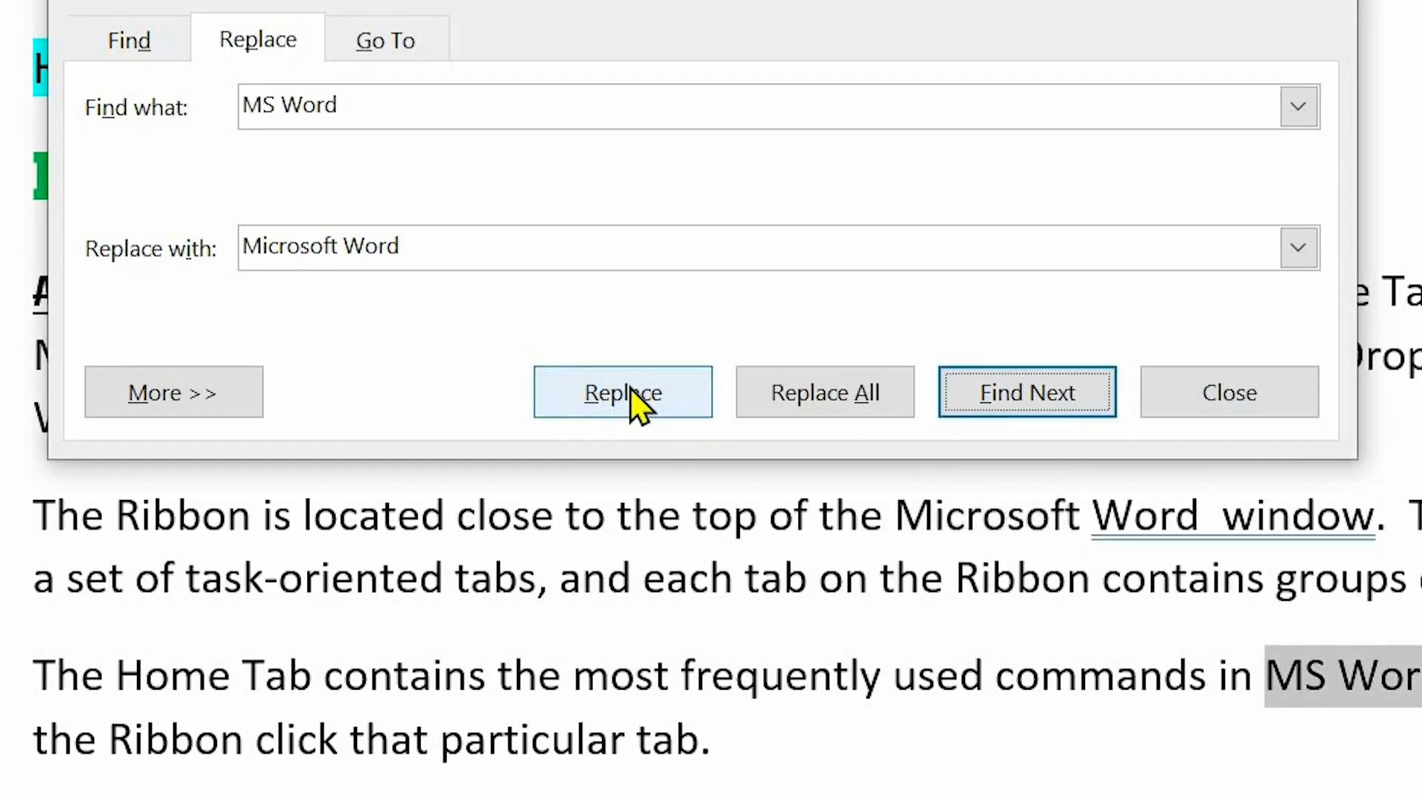
left_click(839, 402)
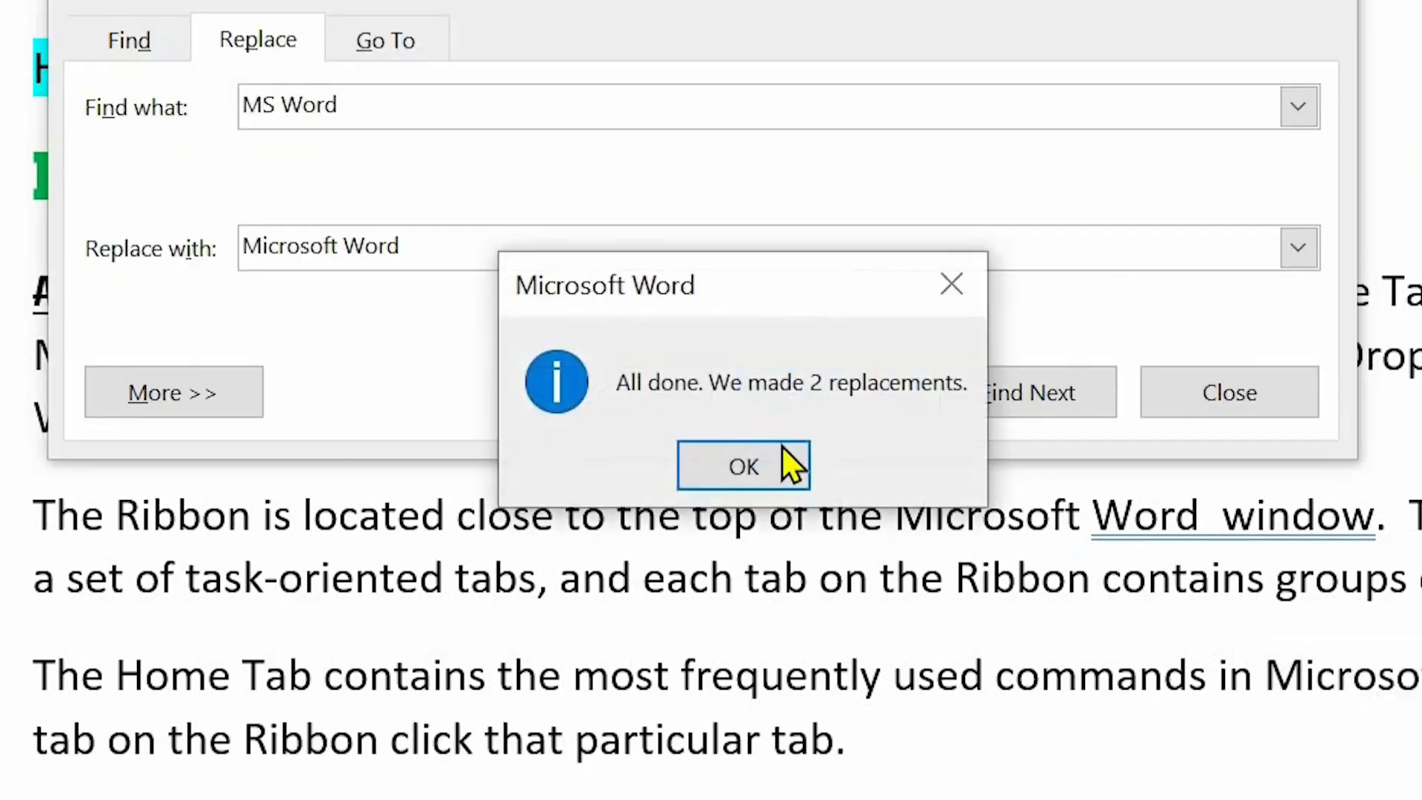
left_click(763, 465)
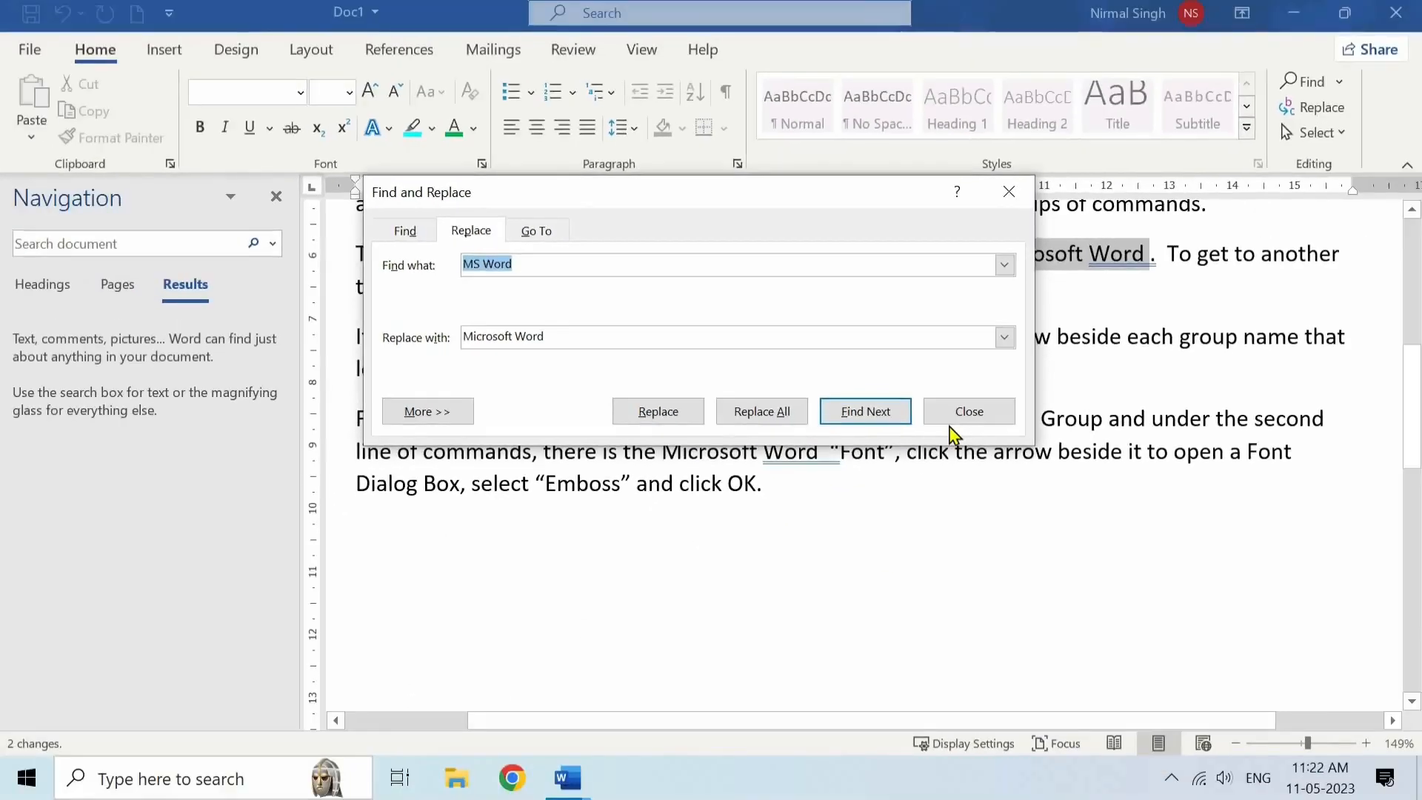
left_click(1176, 396)
scroll(1074, 363, "up", 1)
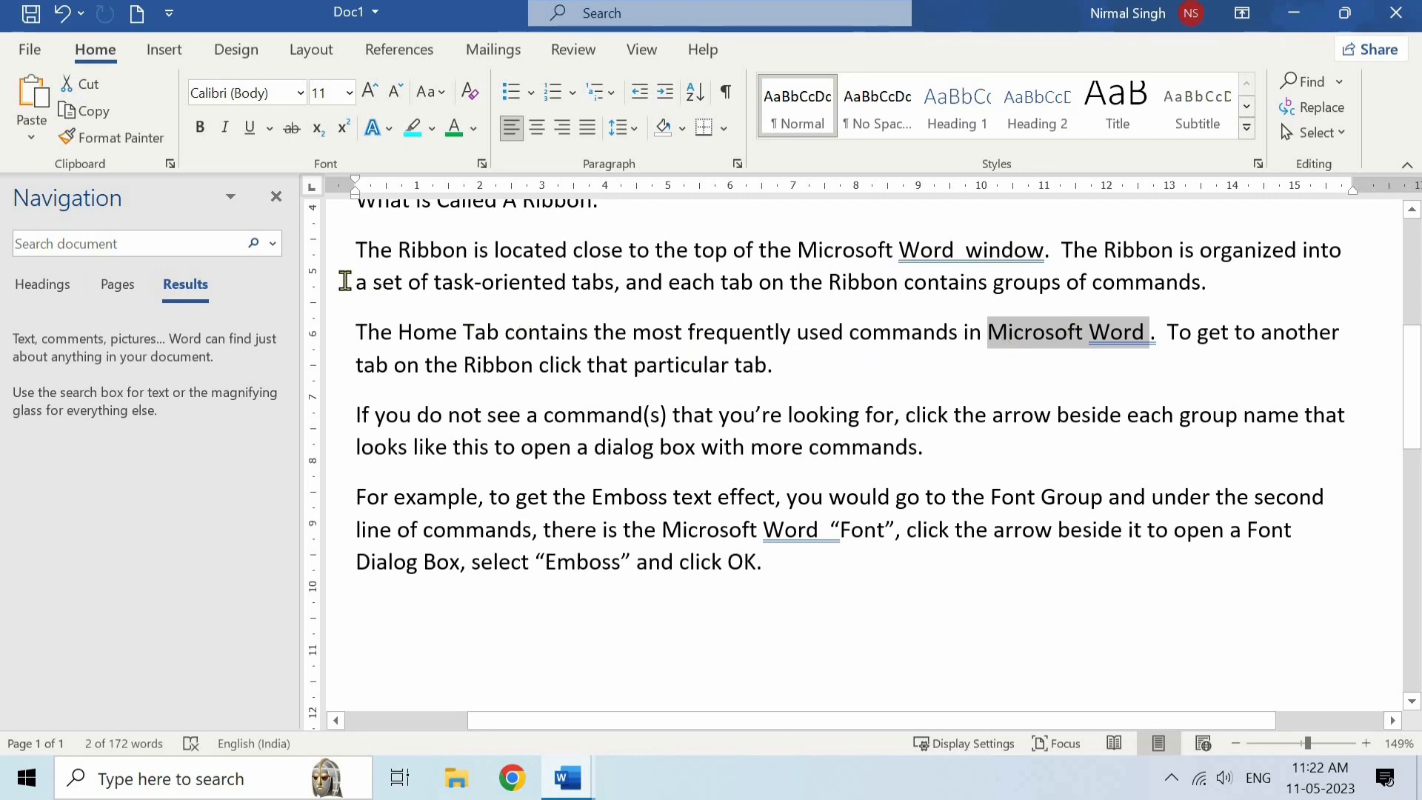
left_click(276, 196)
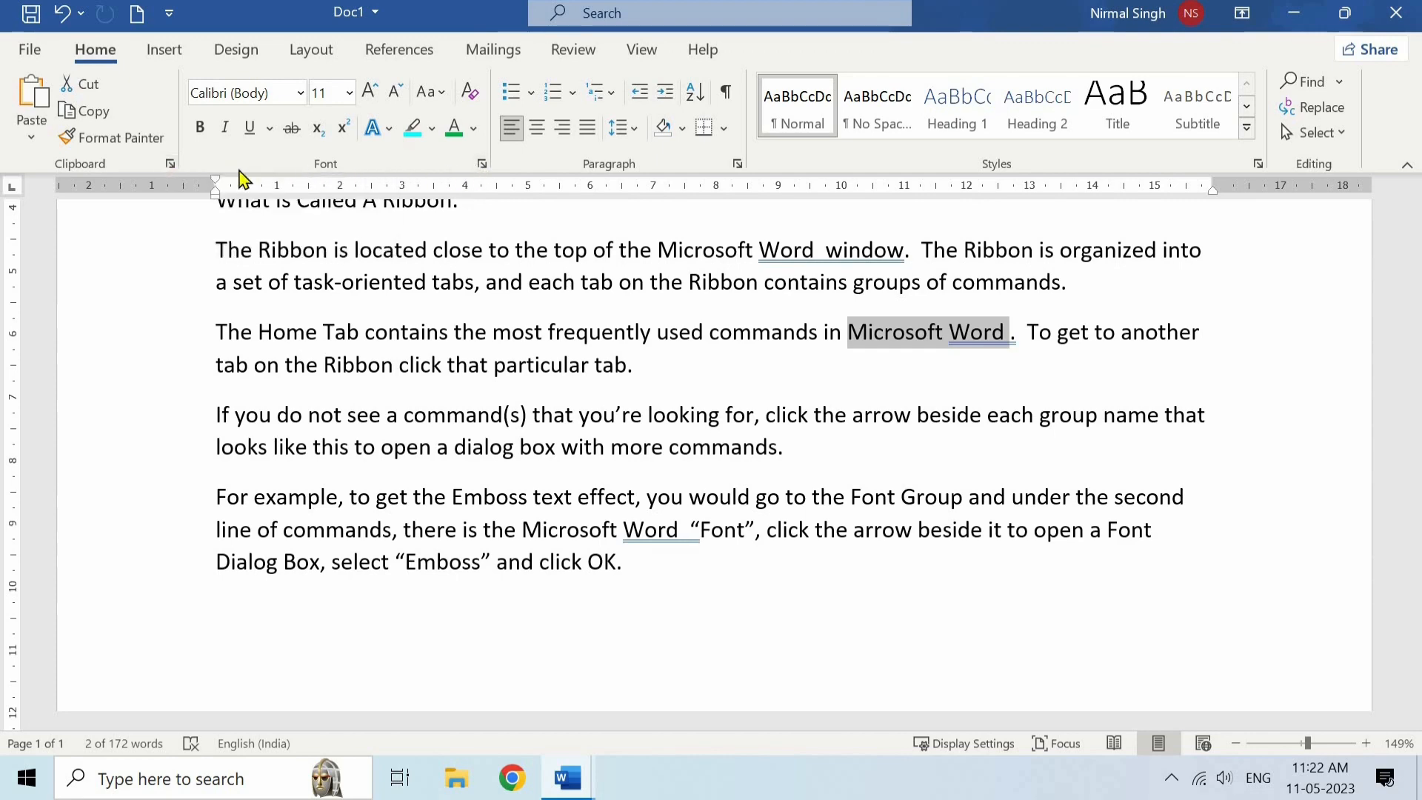
- Show the Clipboard pane, and view the full Font and Paragraph settings without changing any of them
left_click(170, 165)
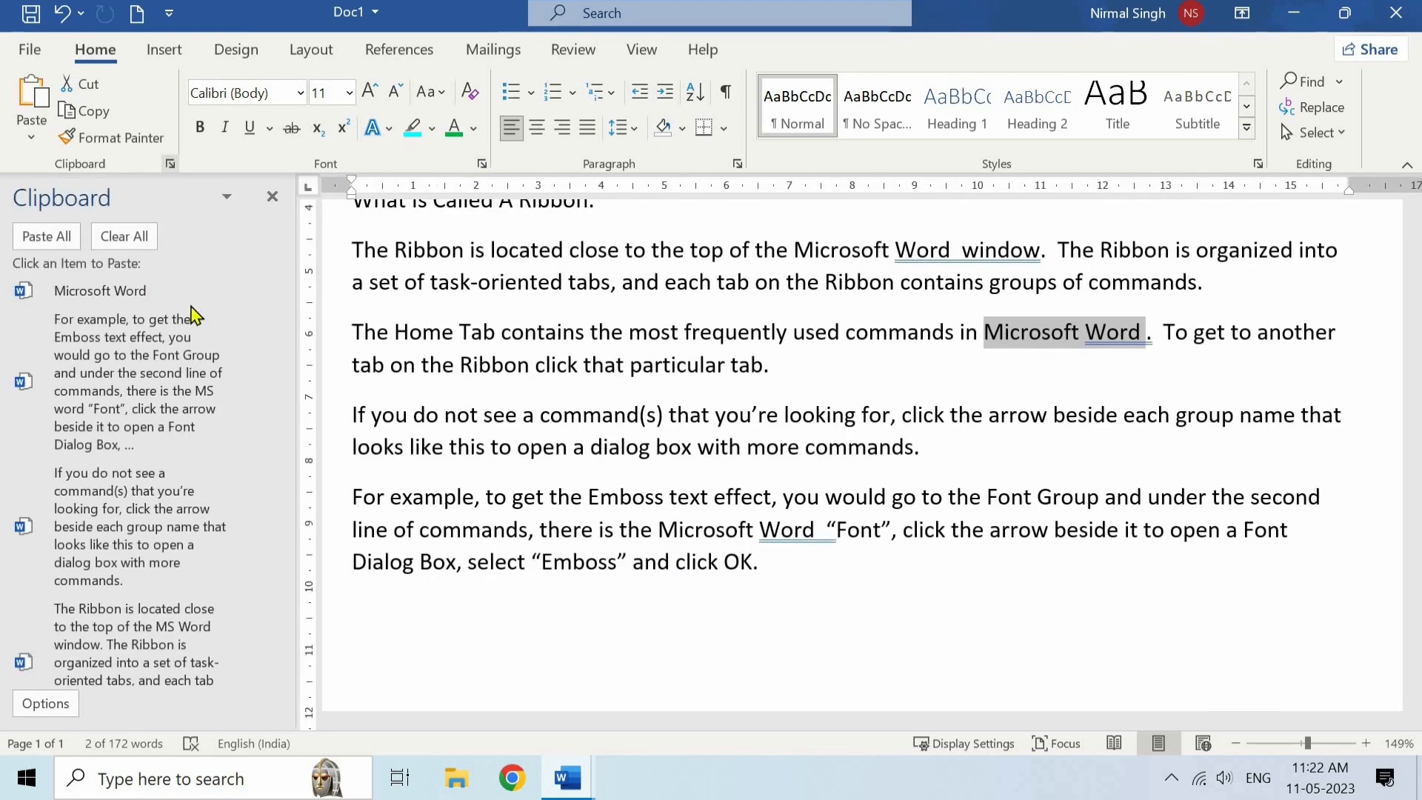
left_click(482, 164)
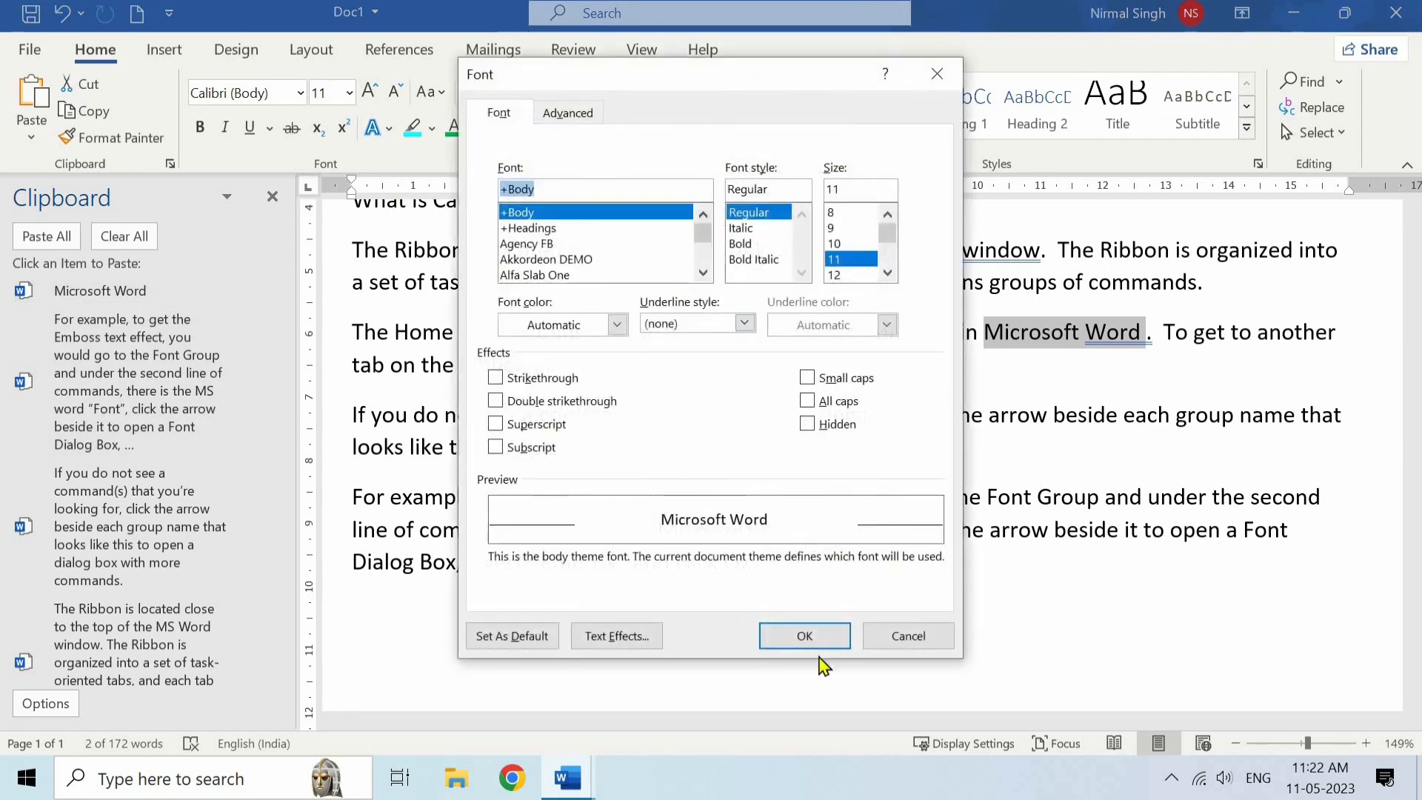
left_click(925, 642)
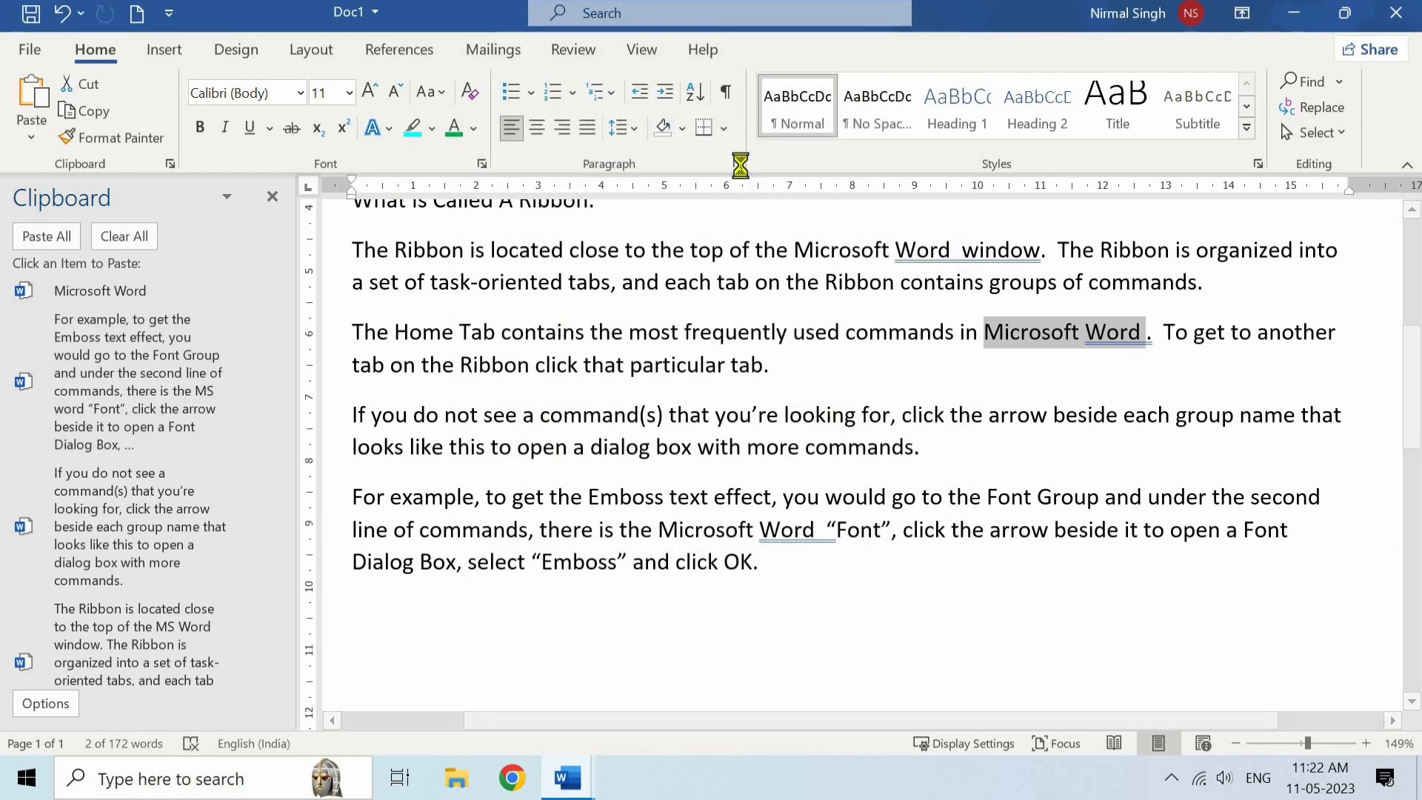
left_click(738, 164)
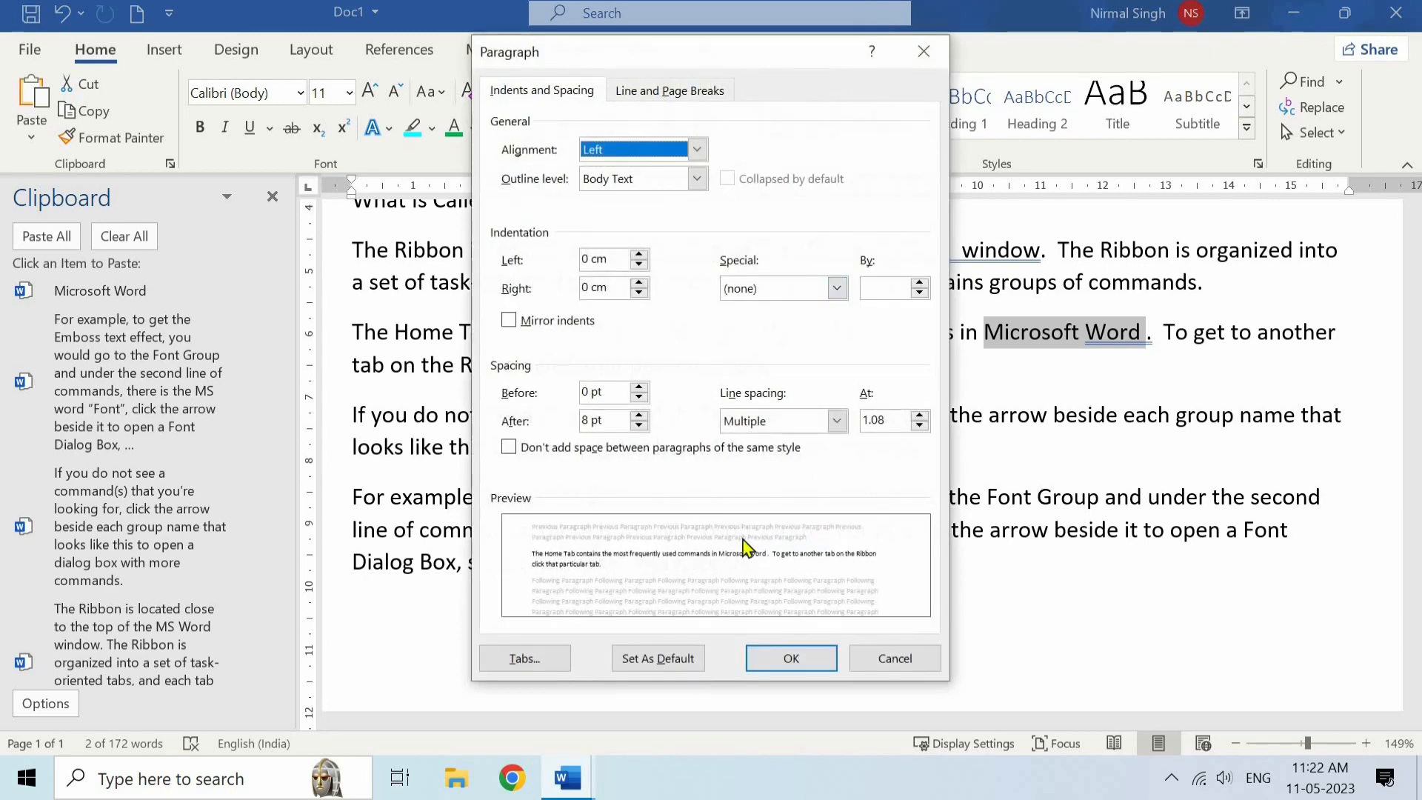
left_click(872, 659)
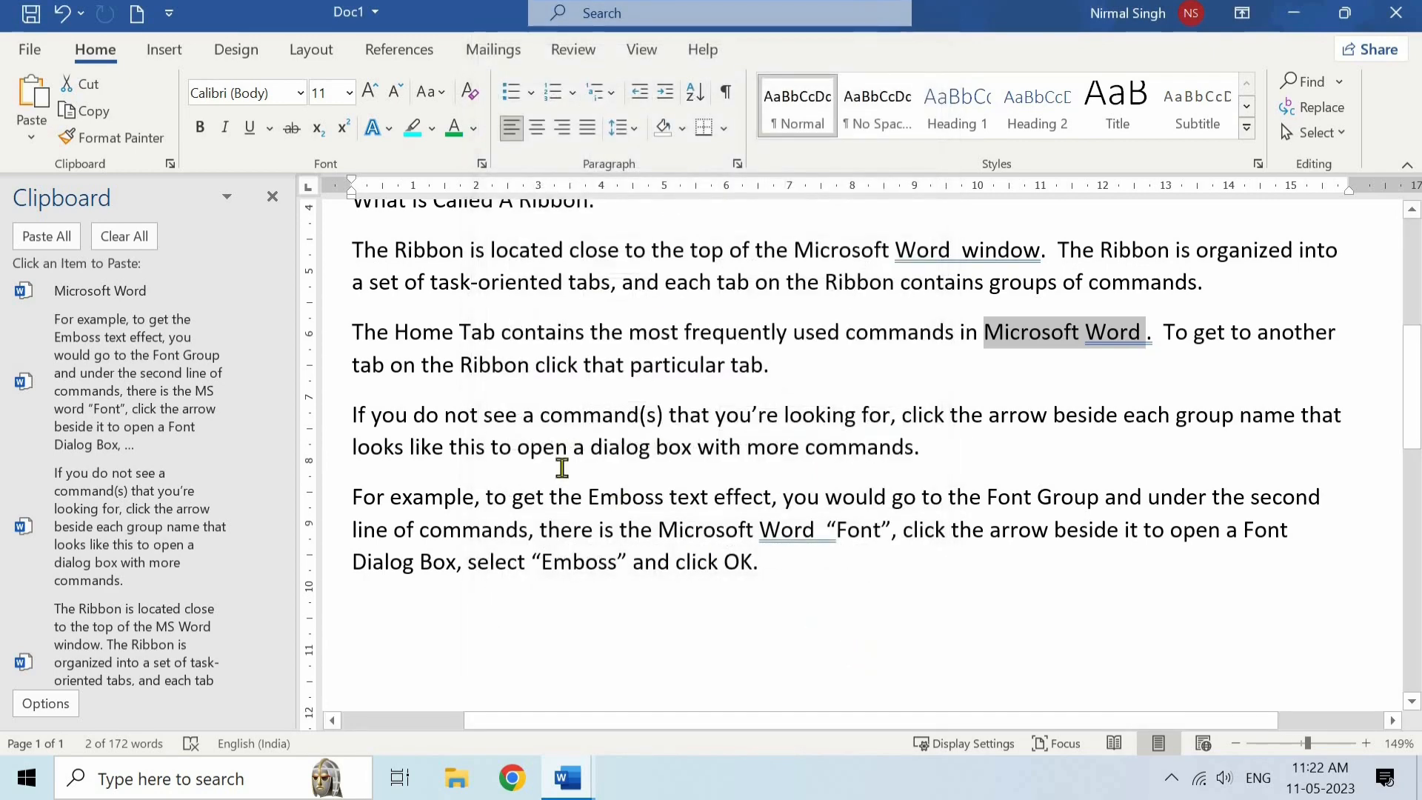